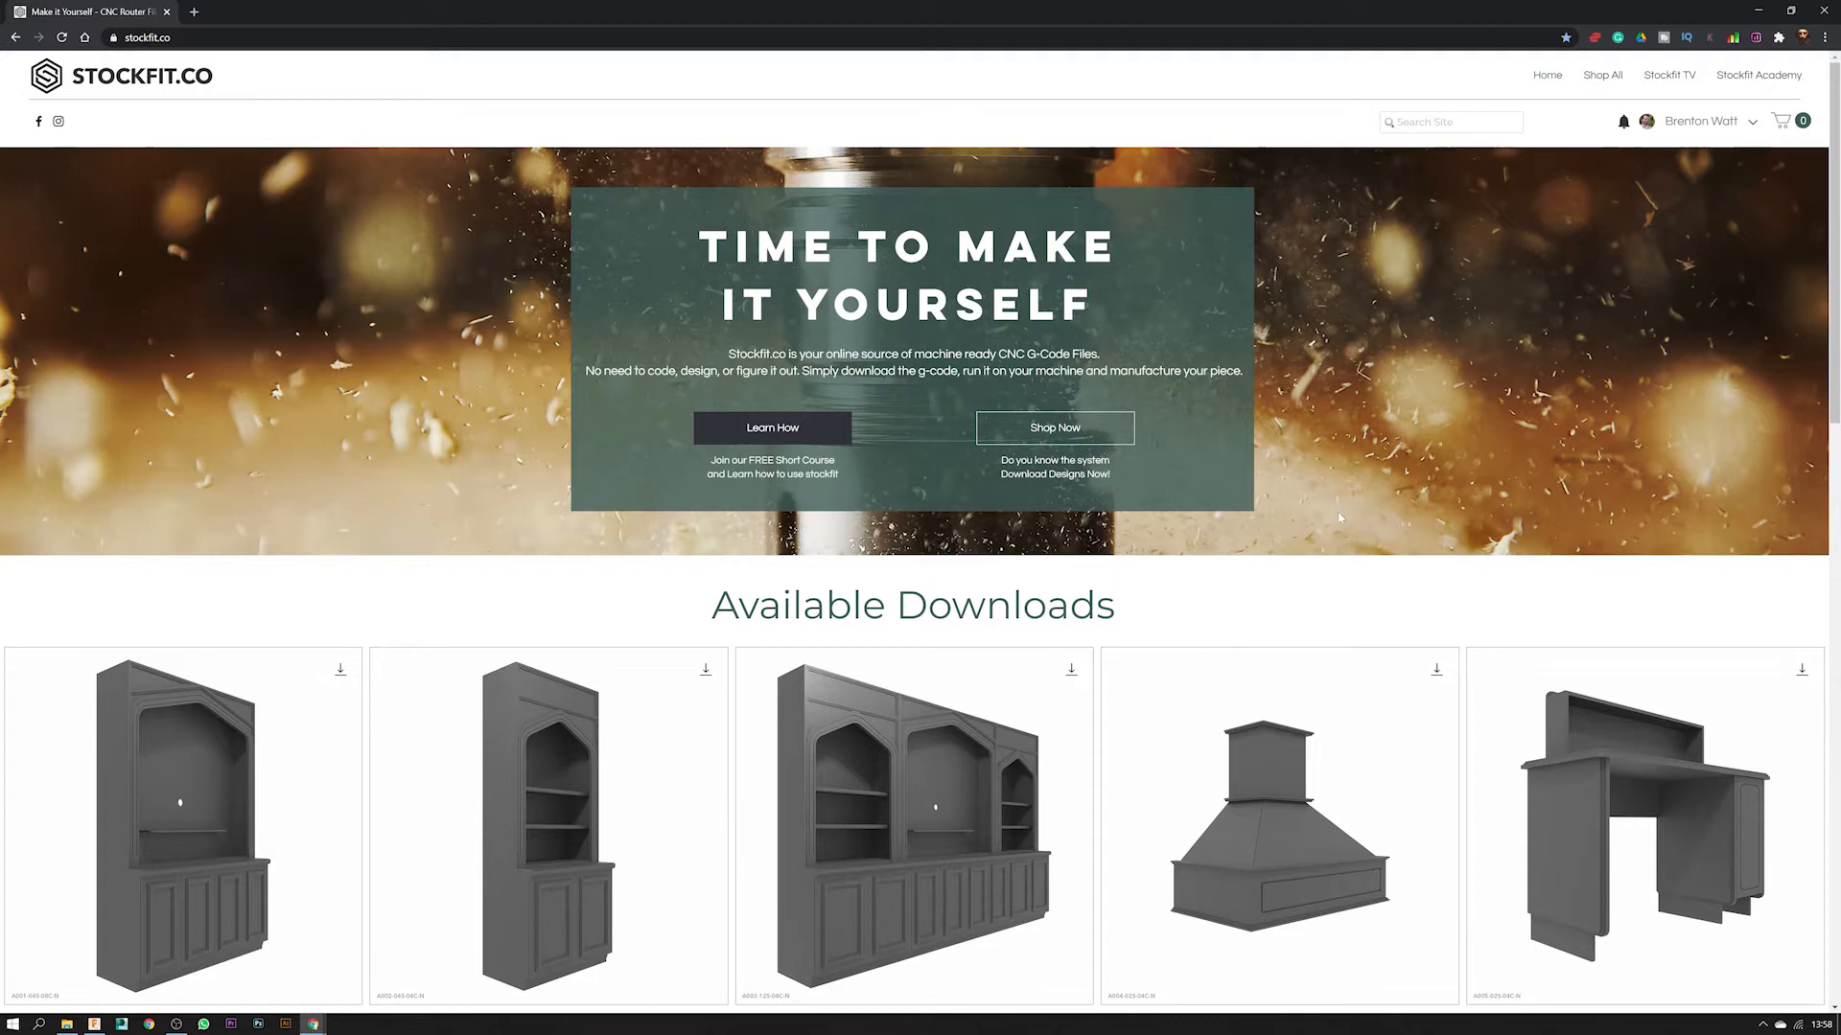
- Open the Neo Classic TV Cabinet A001 product page and highlight the included file formats in the File Information table
scroll(360, 496, down, 1)
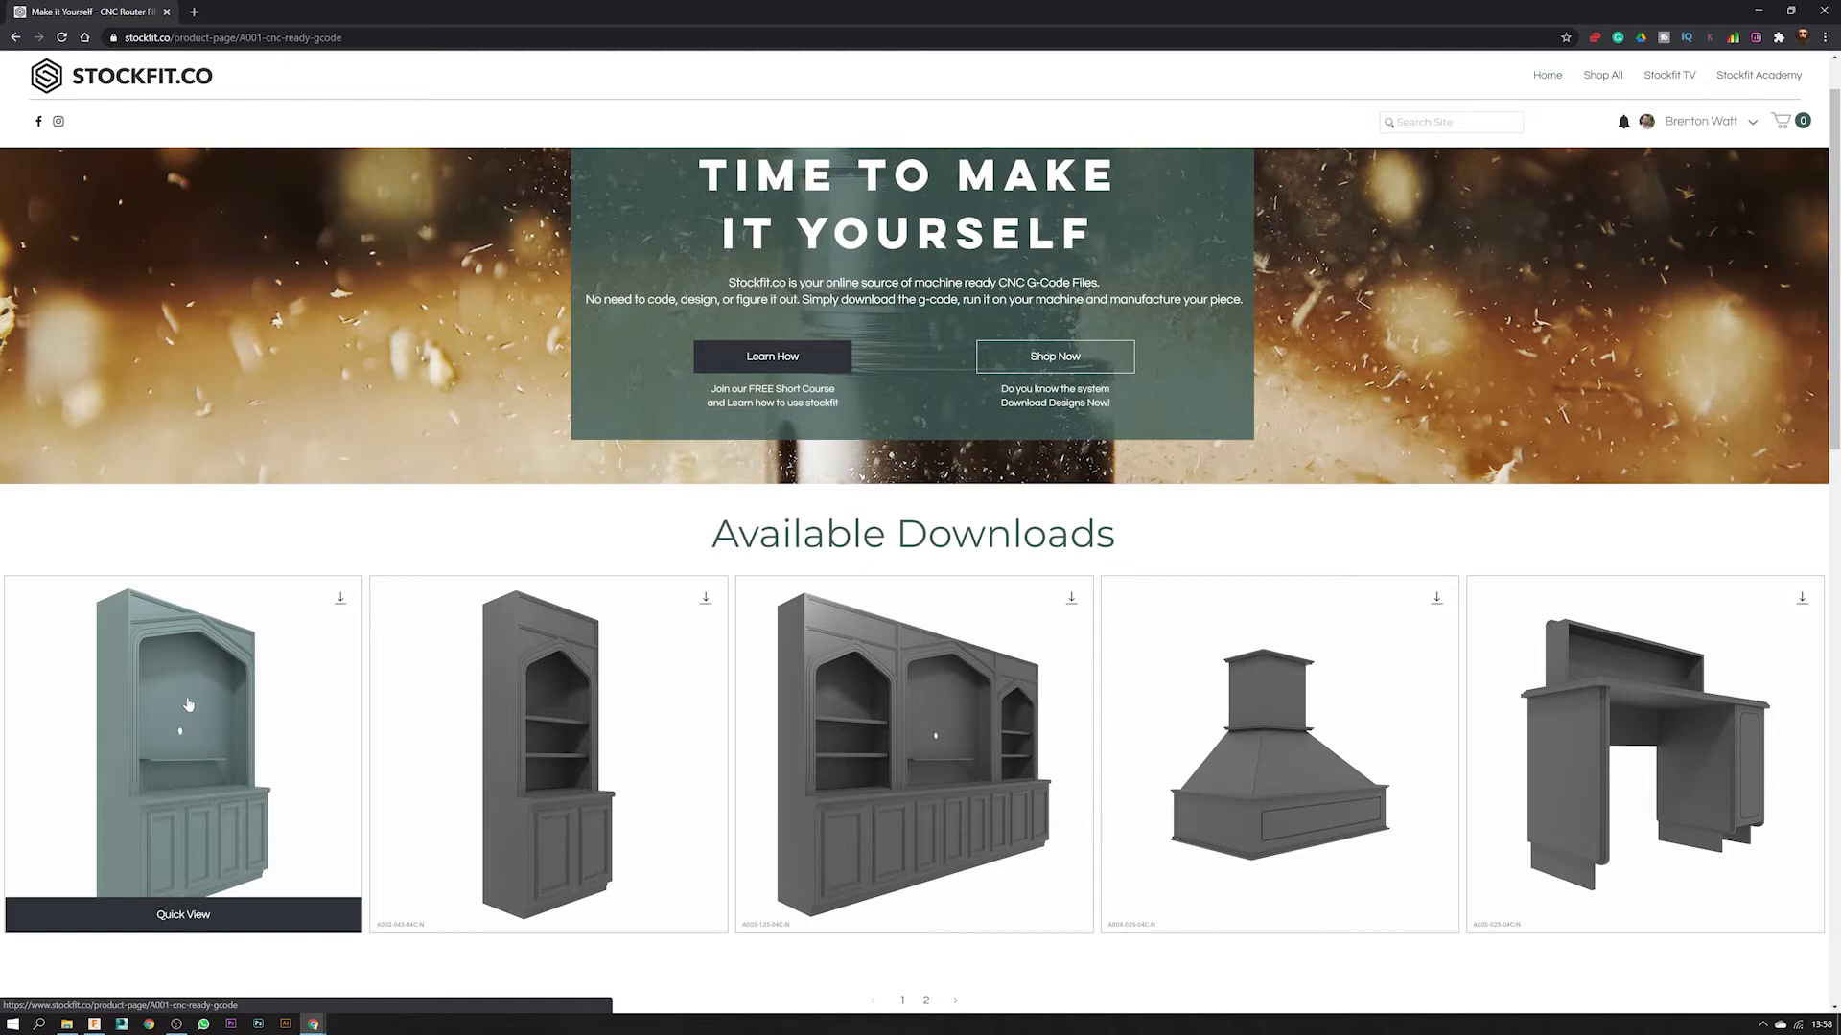
click(187, 705)
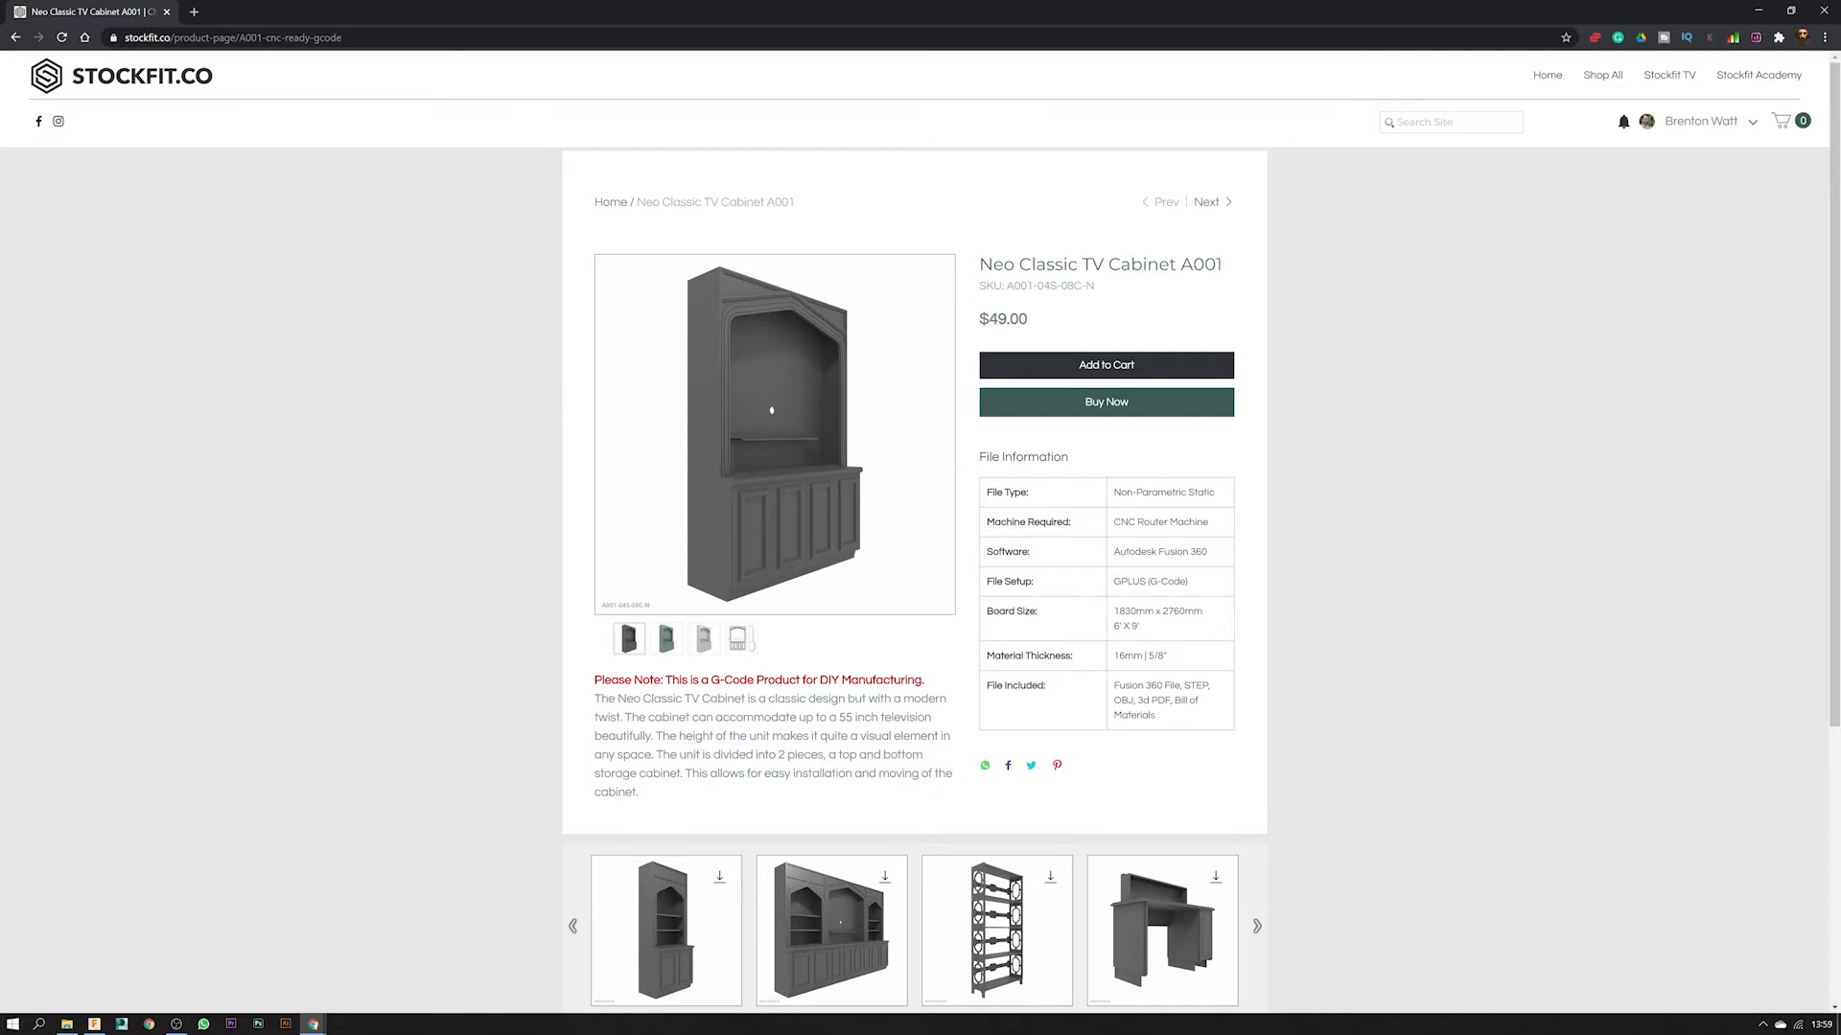
drag(1113, 686, 1182, 685)
drag(1137, 700, 1172, 700)
- Look through the cabinet's preview images, finishing on the dimensioned line drawing
click(668, 640)
click(704, 640)
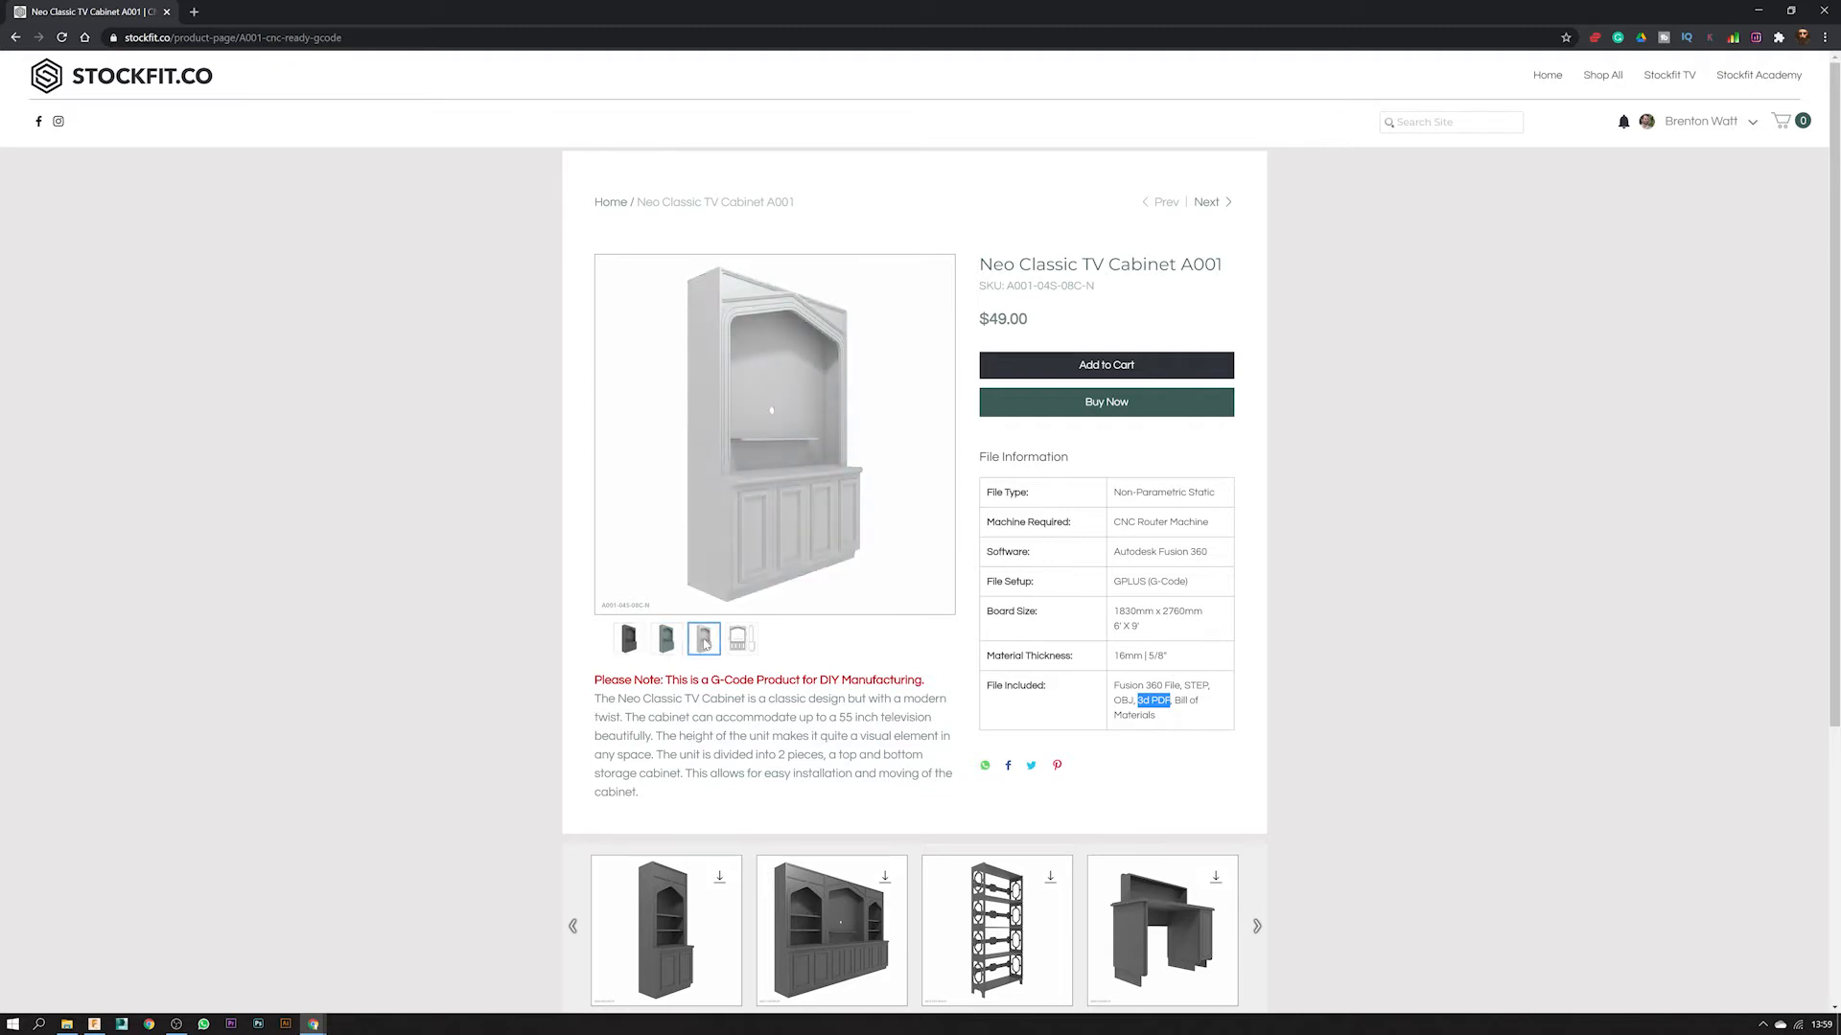
click(668, 640)
click(631, 640)
click(669, 640)
click(703, 640)
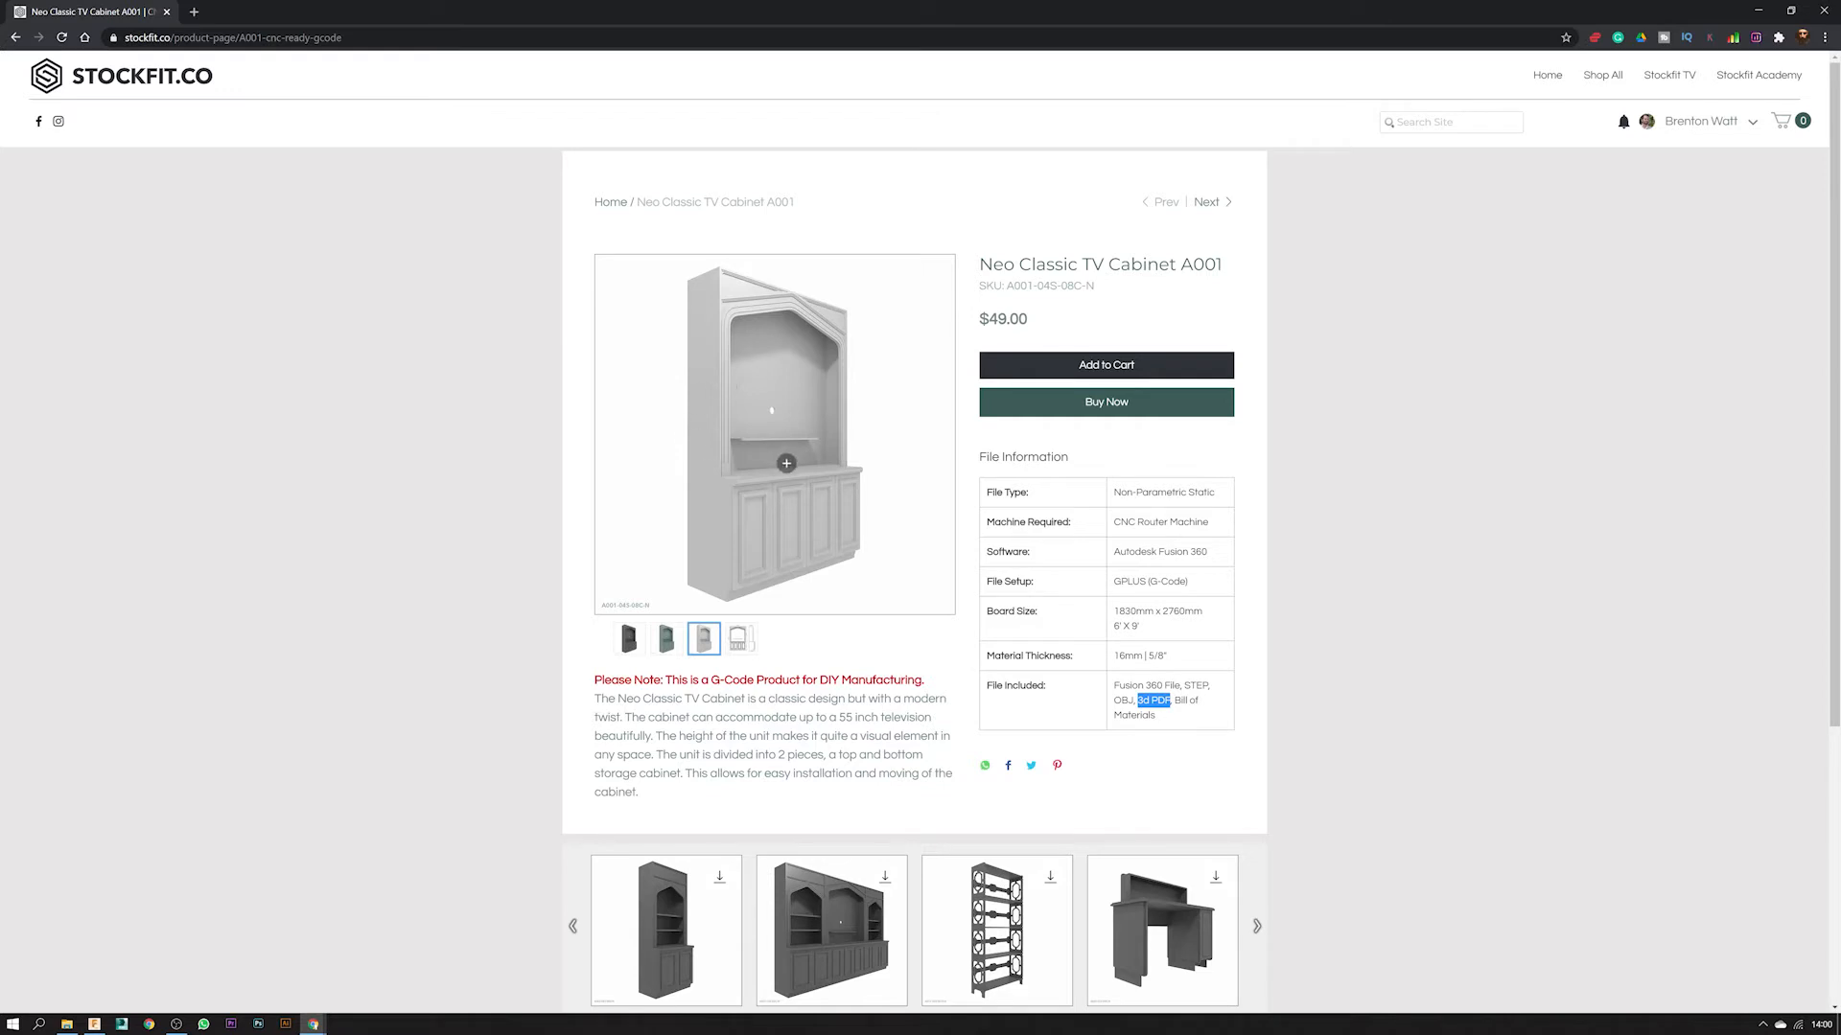
click(740, 640)
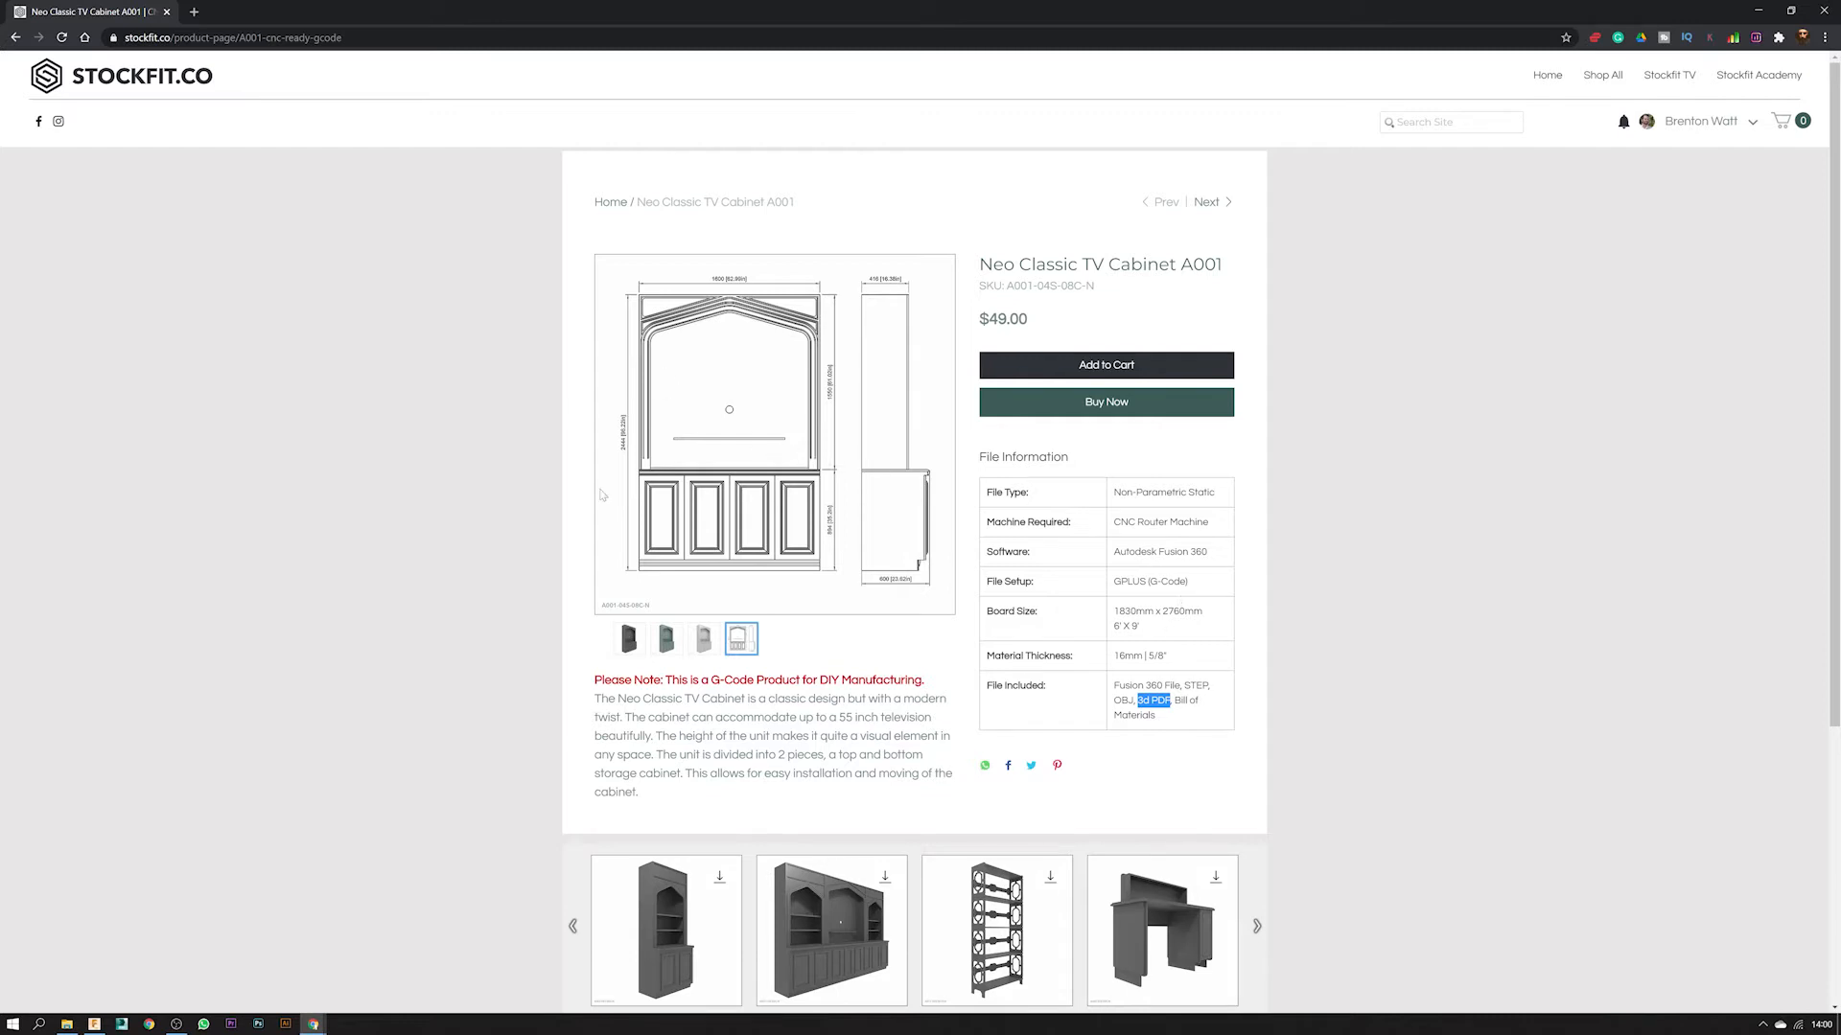
- Examine the required board size in the File Information table by highlighting its metric and imperial values
click(1148, 628)
triple_click(1121, 612)
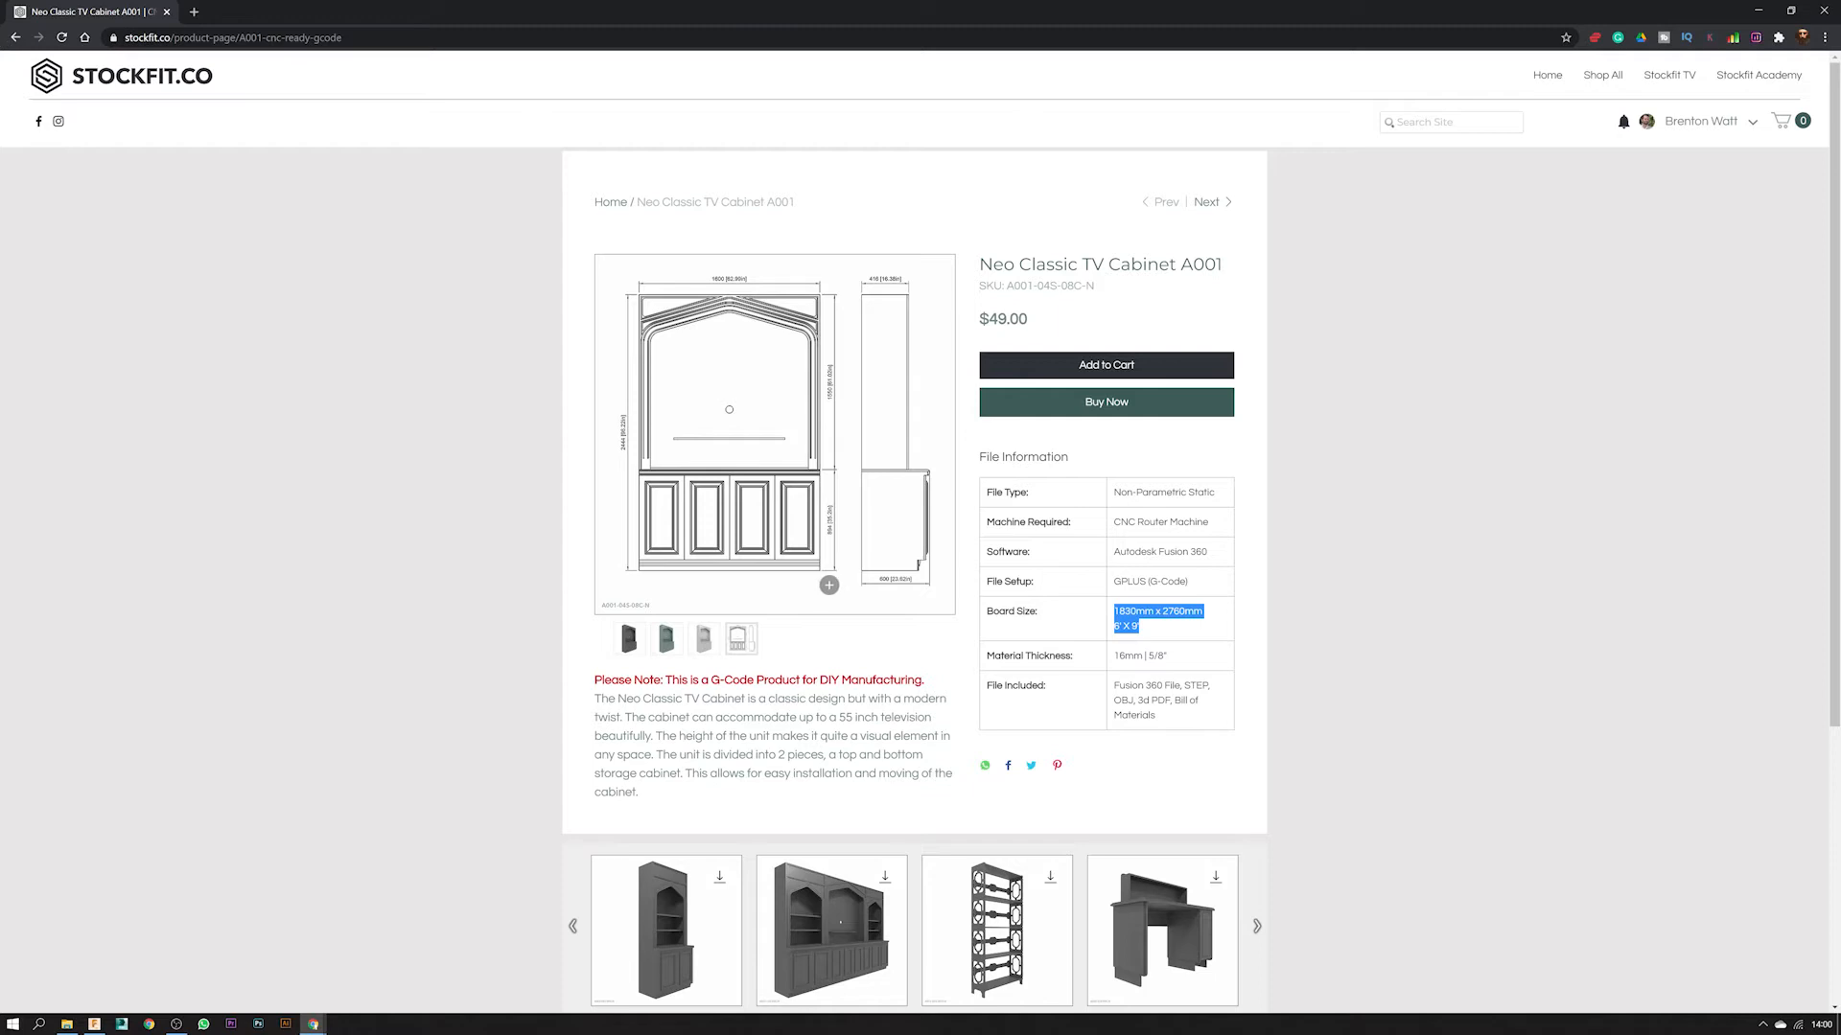
click(1158, 632)
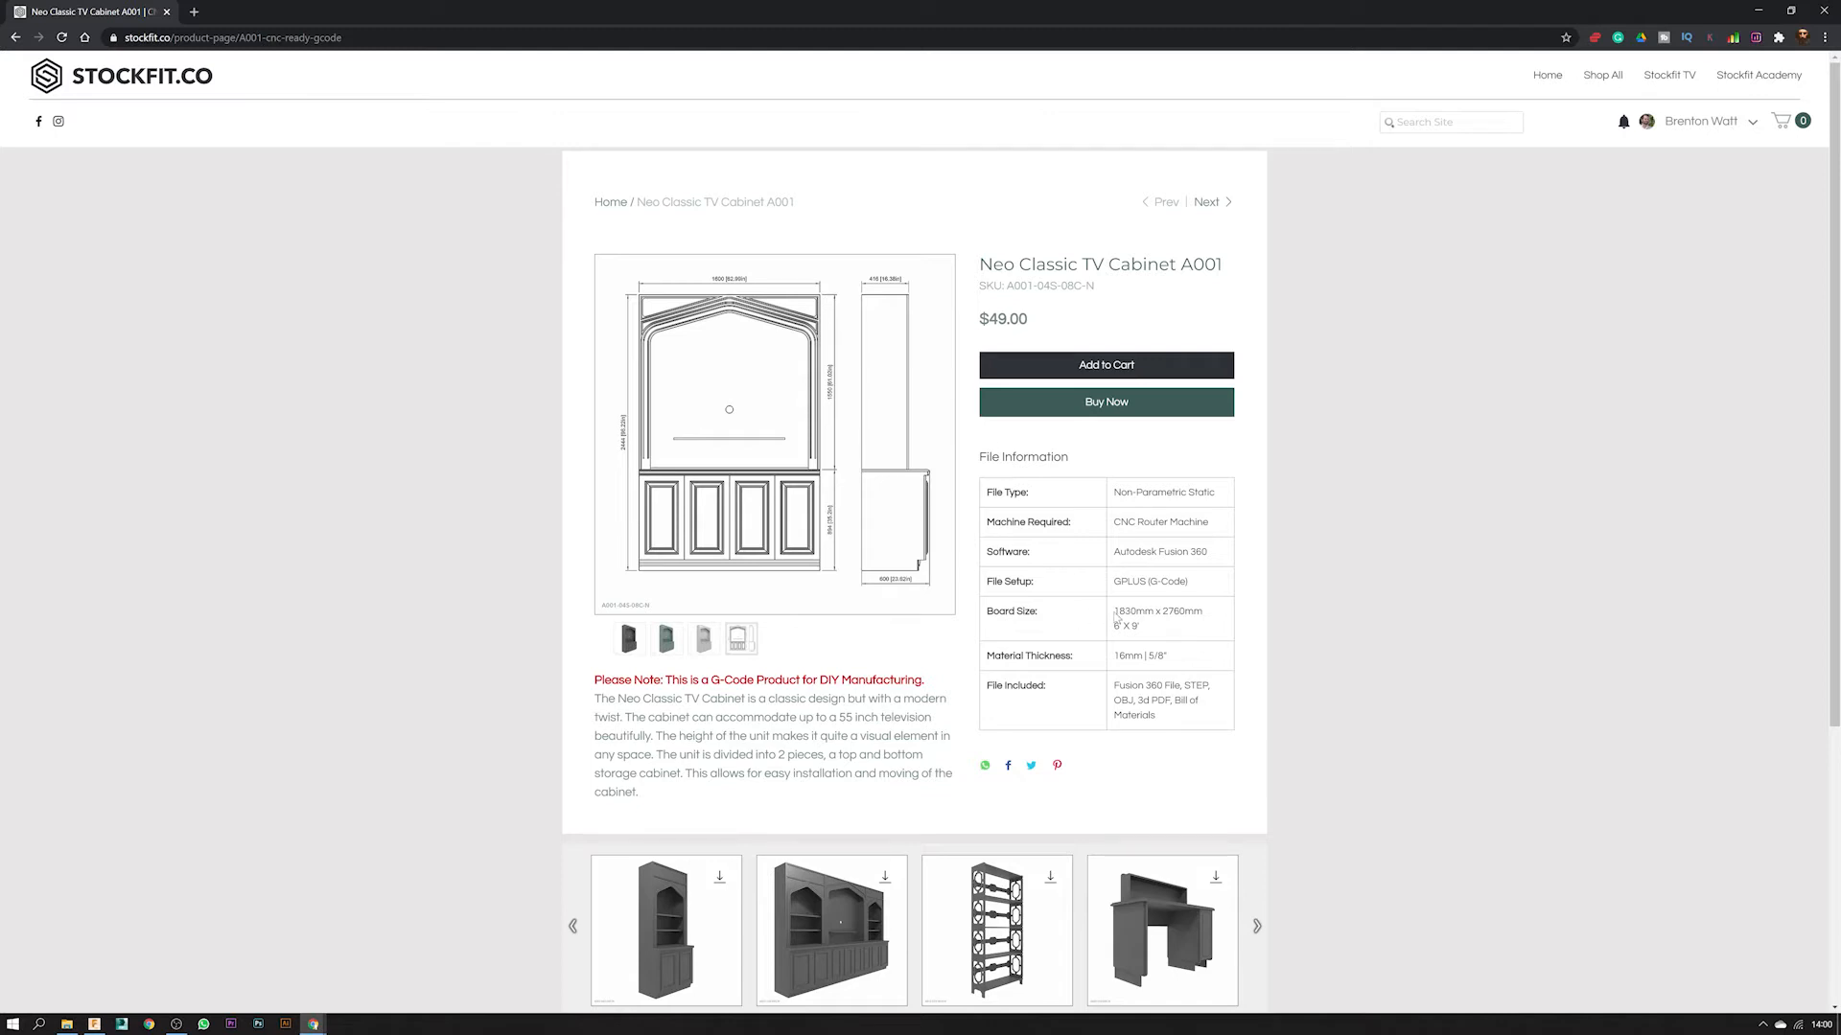
triple_click(1151, 629)
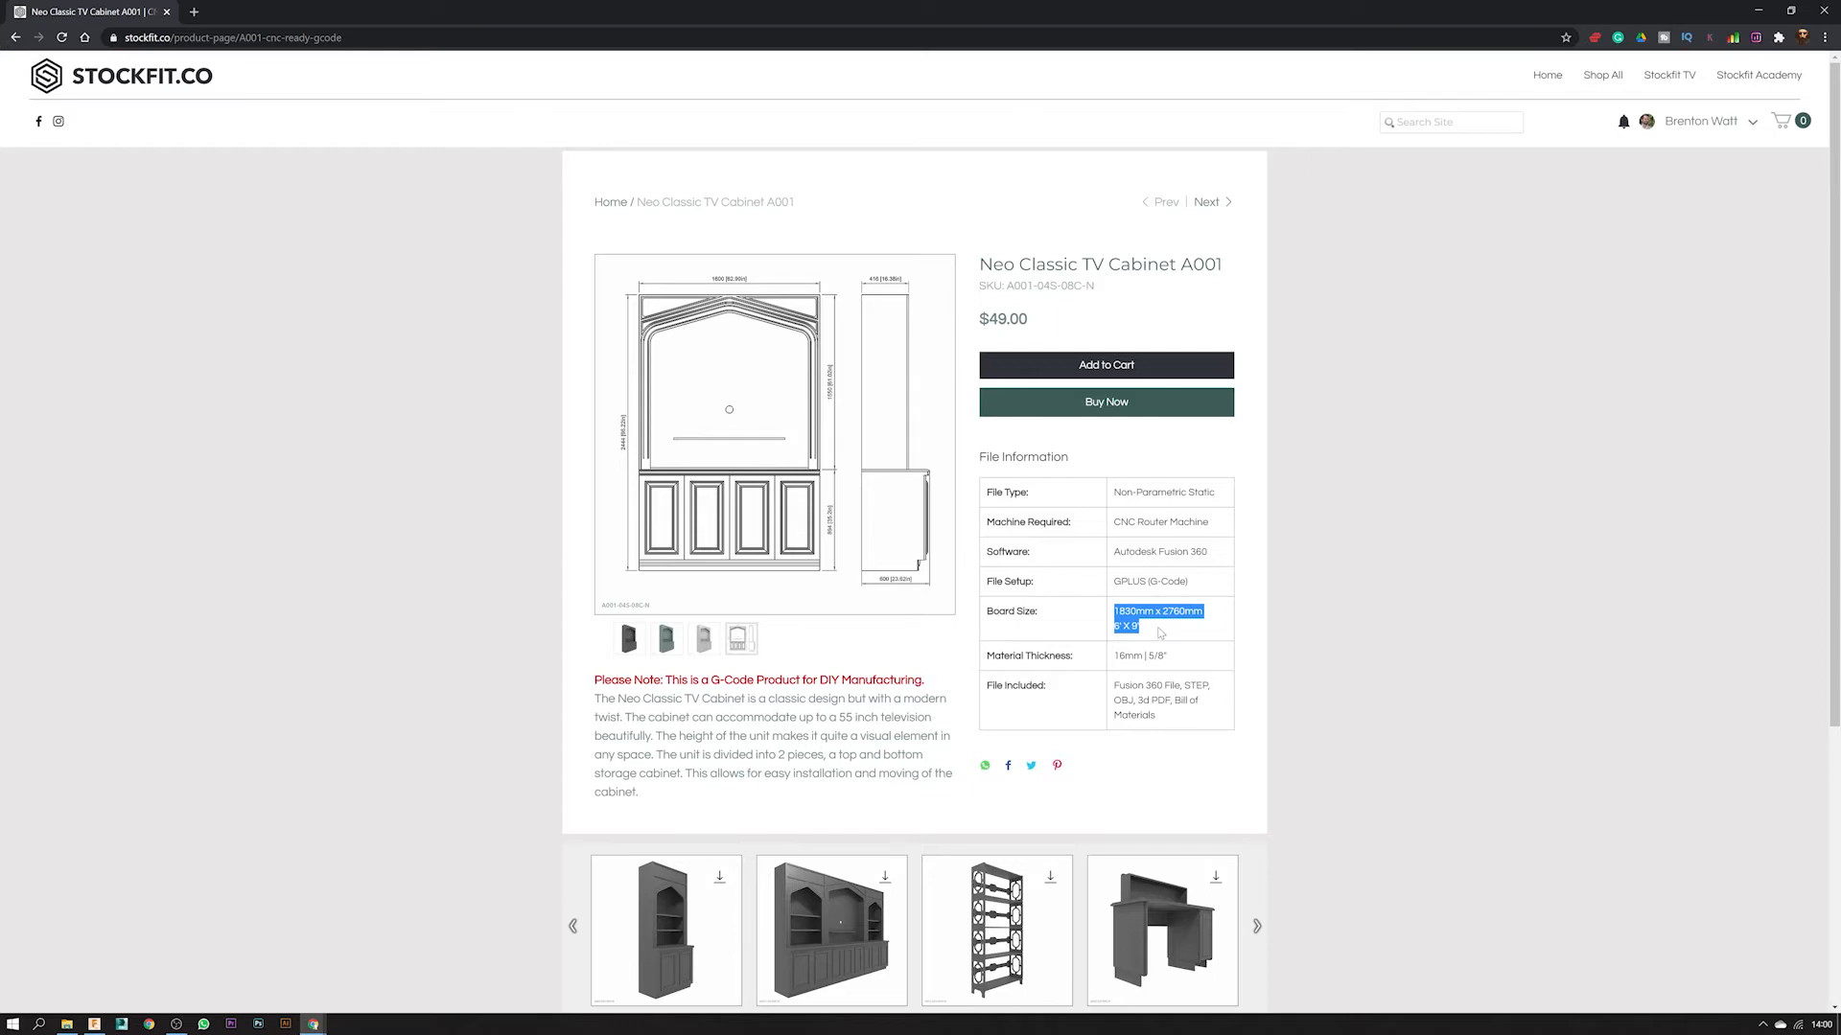
click(1158, 632)
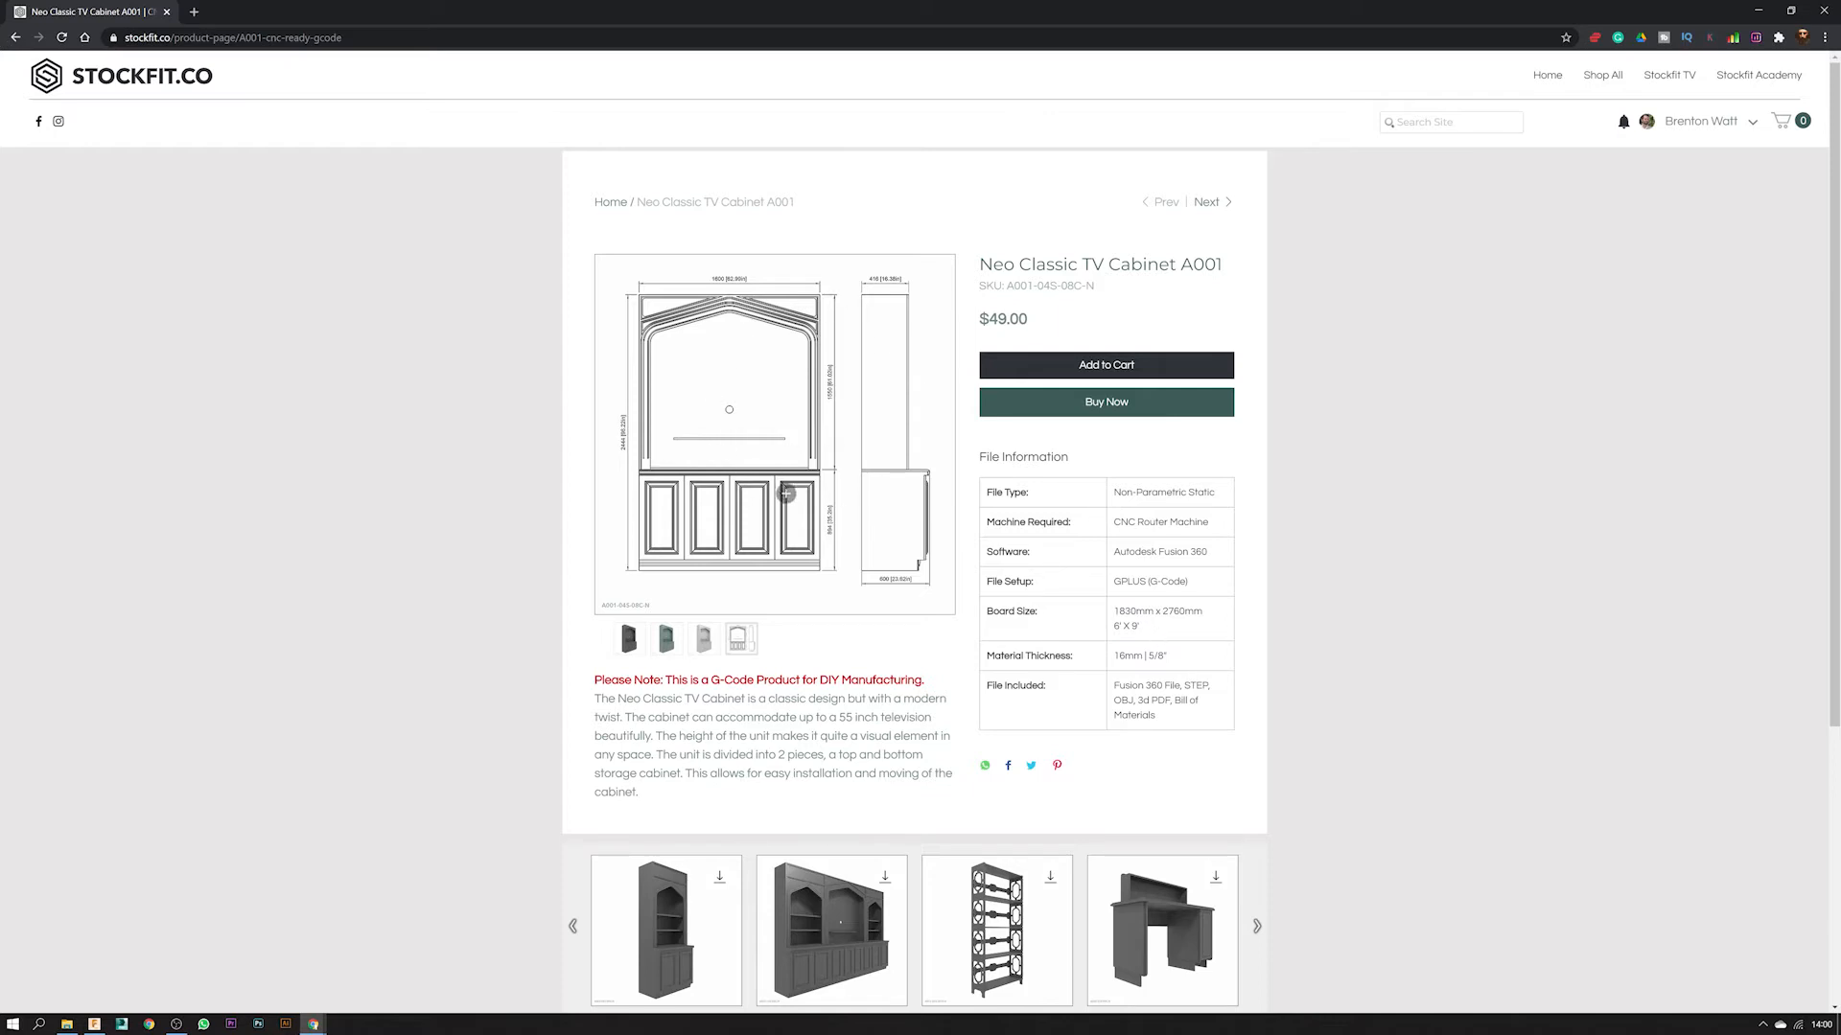
drag(1113, 626, 1142, 629)
click(1110, 615)
drag(1112, 614, 1185, 613)
click(1210, 620)
- Open My Orders from the account and expand the Feb 17, 2021 order
click(1729, 127)
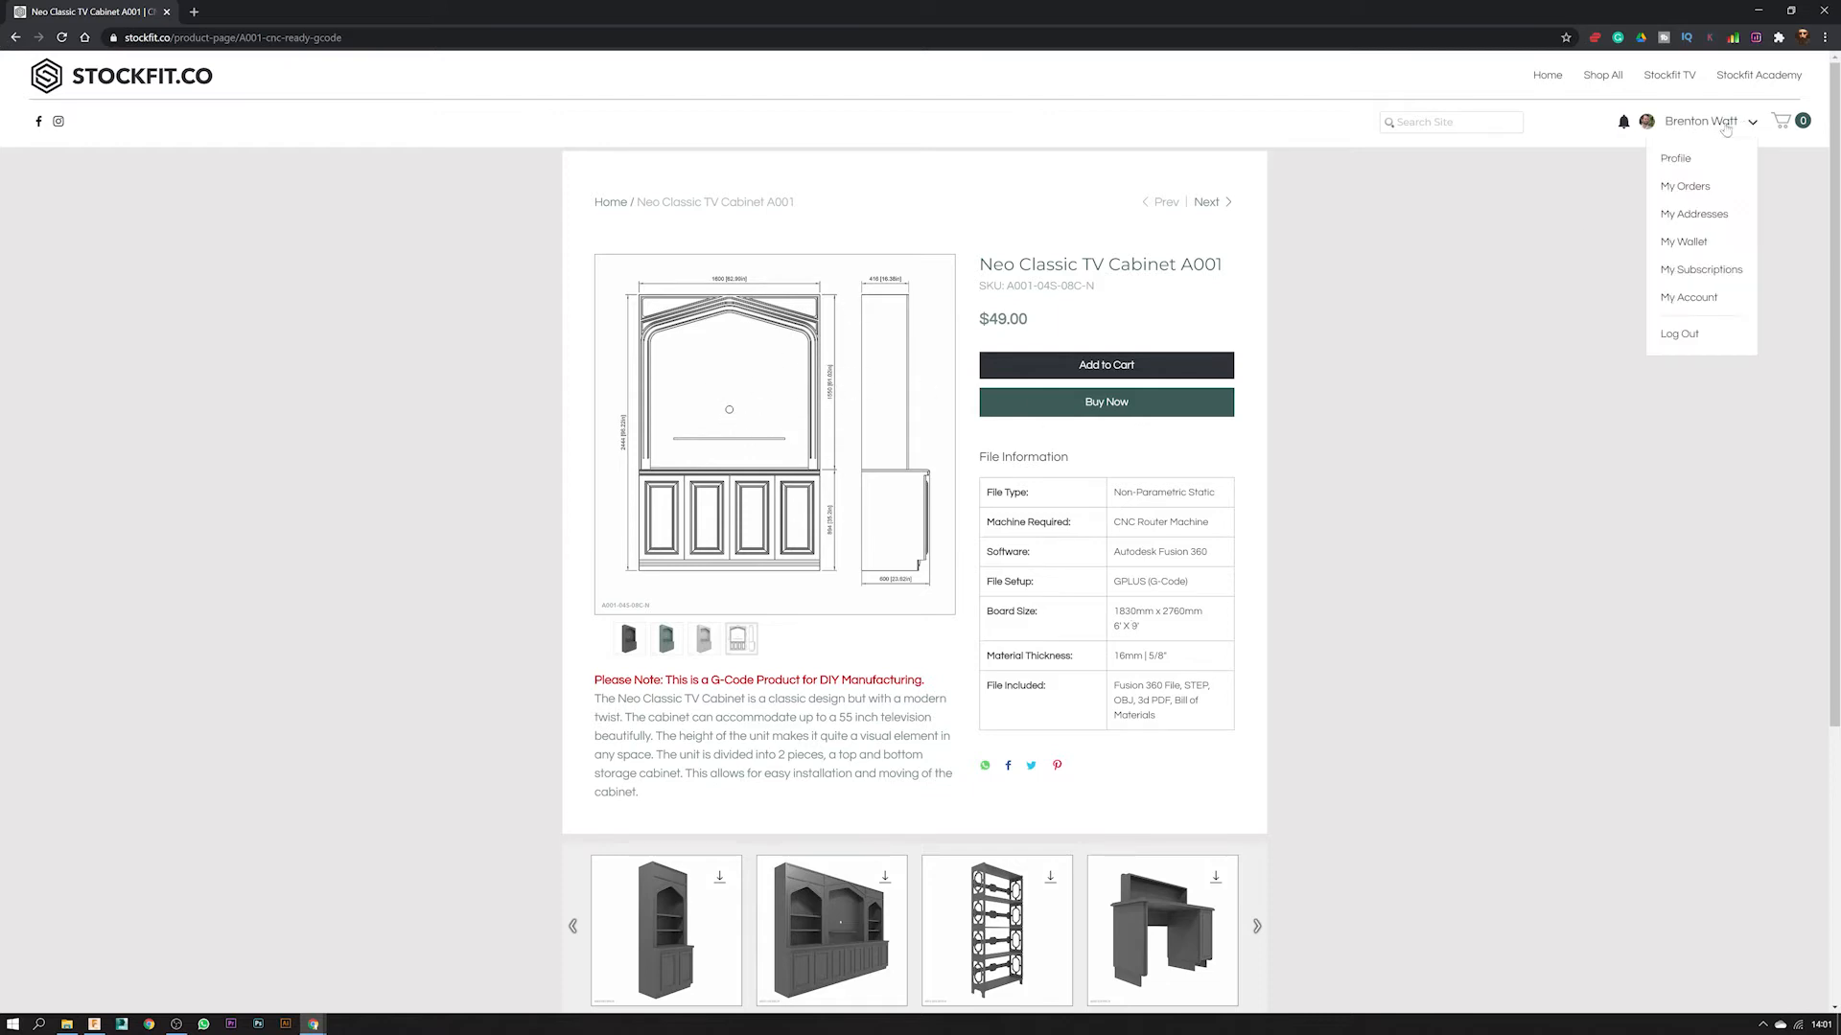
click(1679, 188)
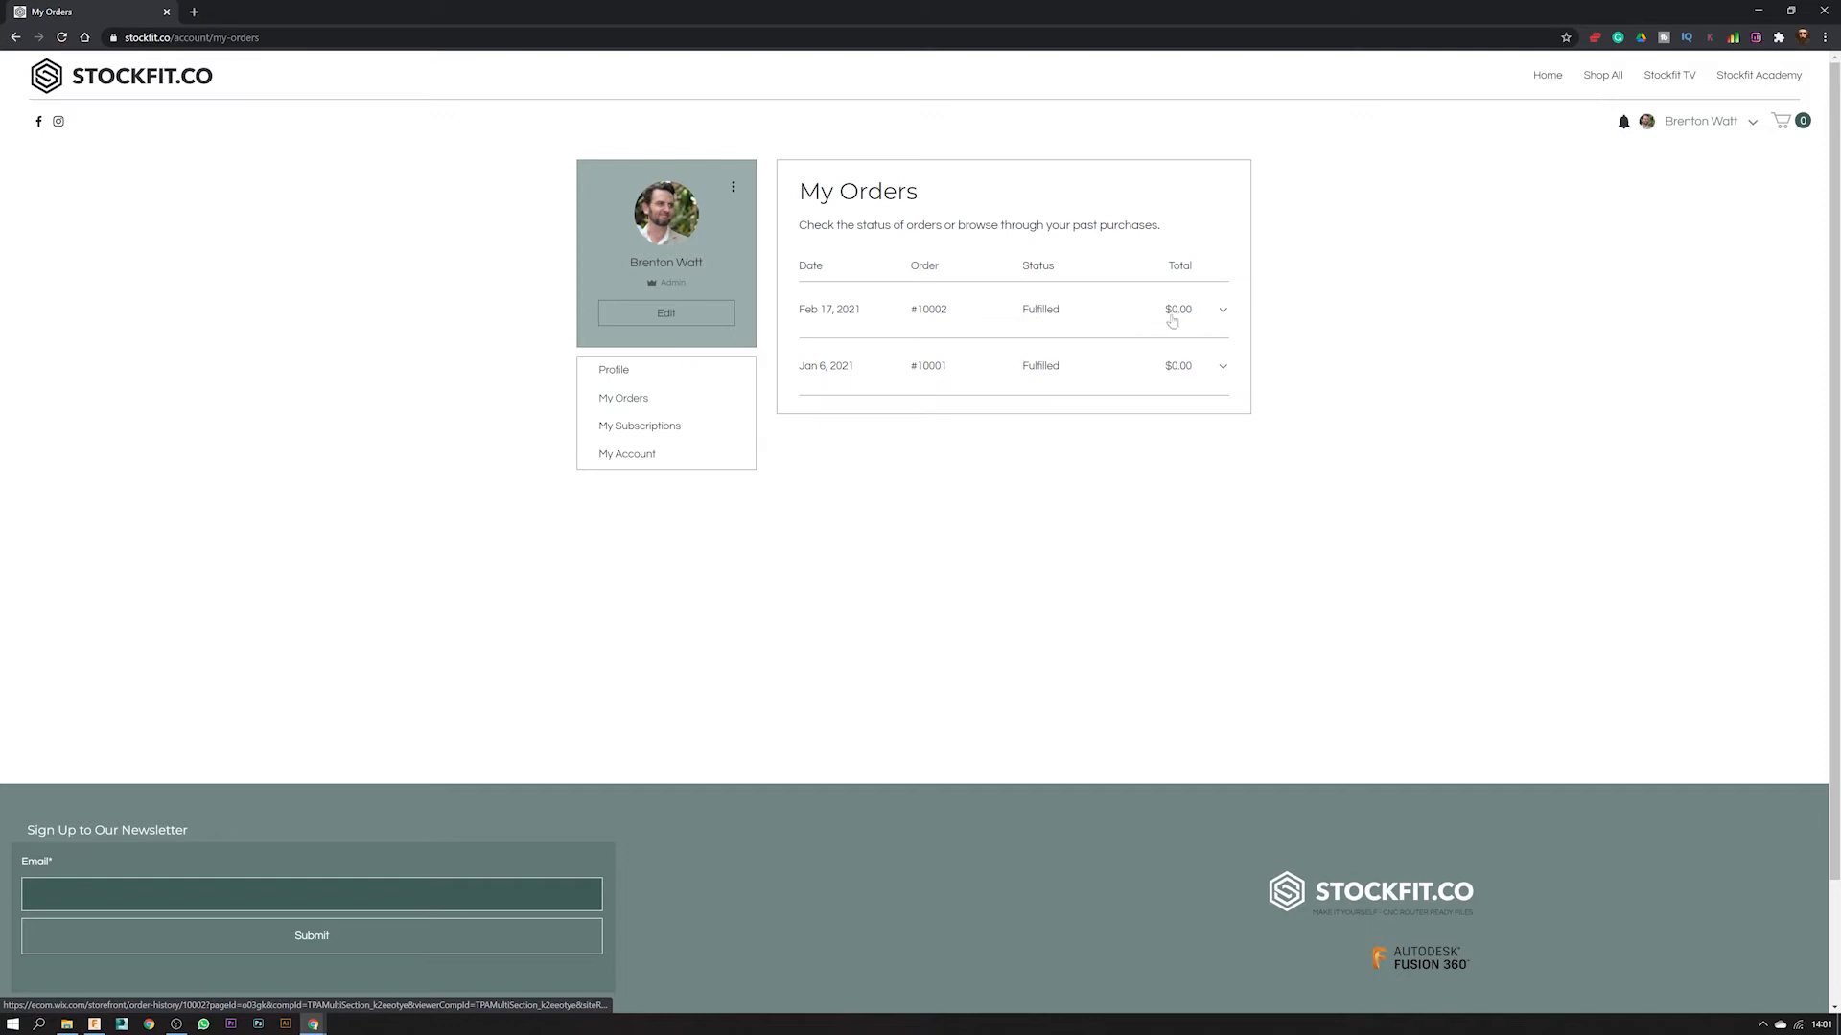
click(1222, 309)
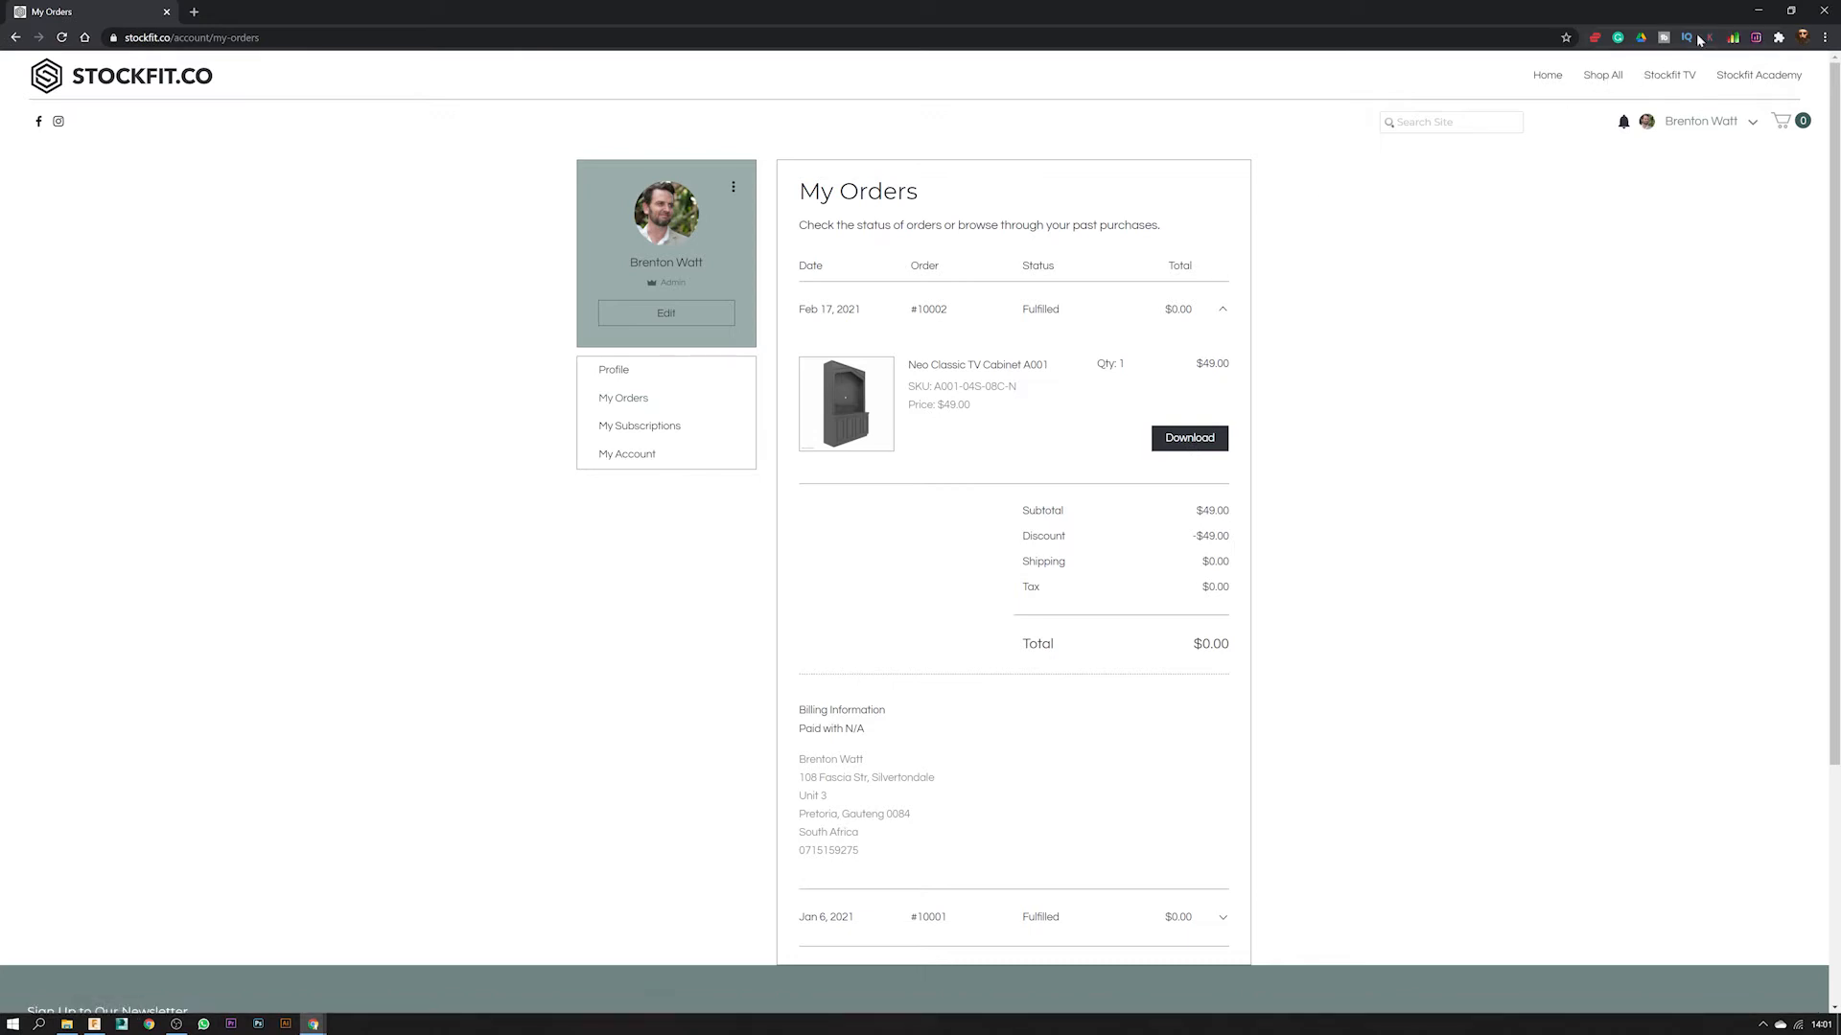
- Switch to File Explorer and extract A001-04S-08C-N.zip from the STOCKFIT 2021 CATALOGUE folder into its own folder
click(1758, 13)
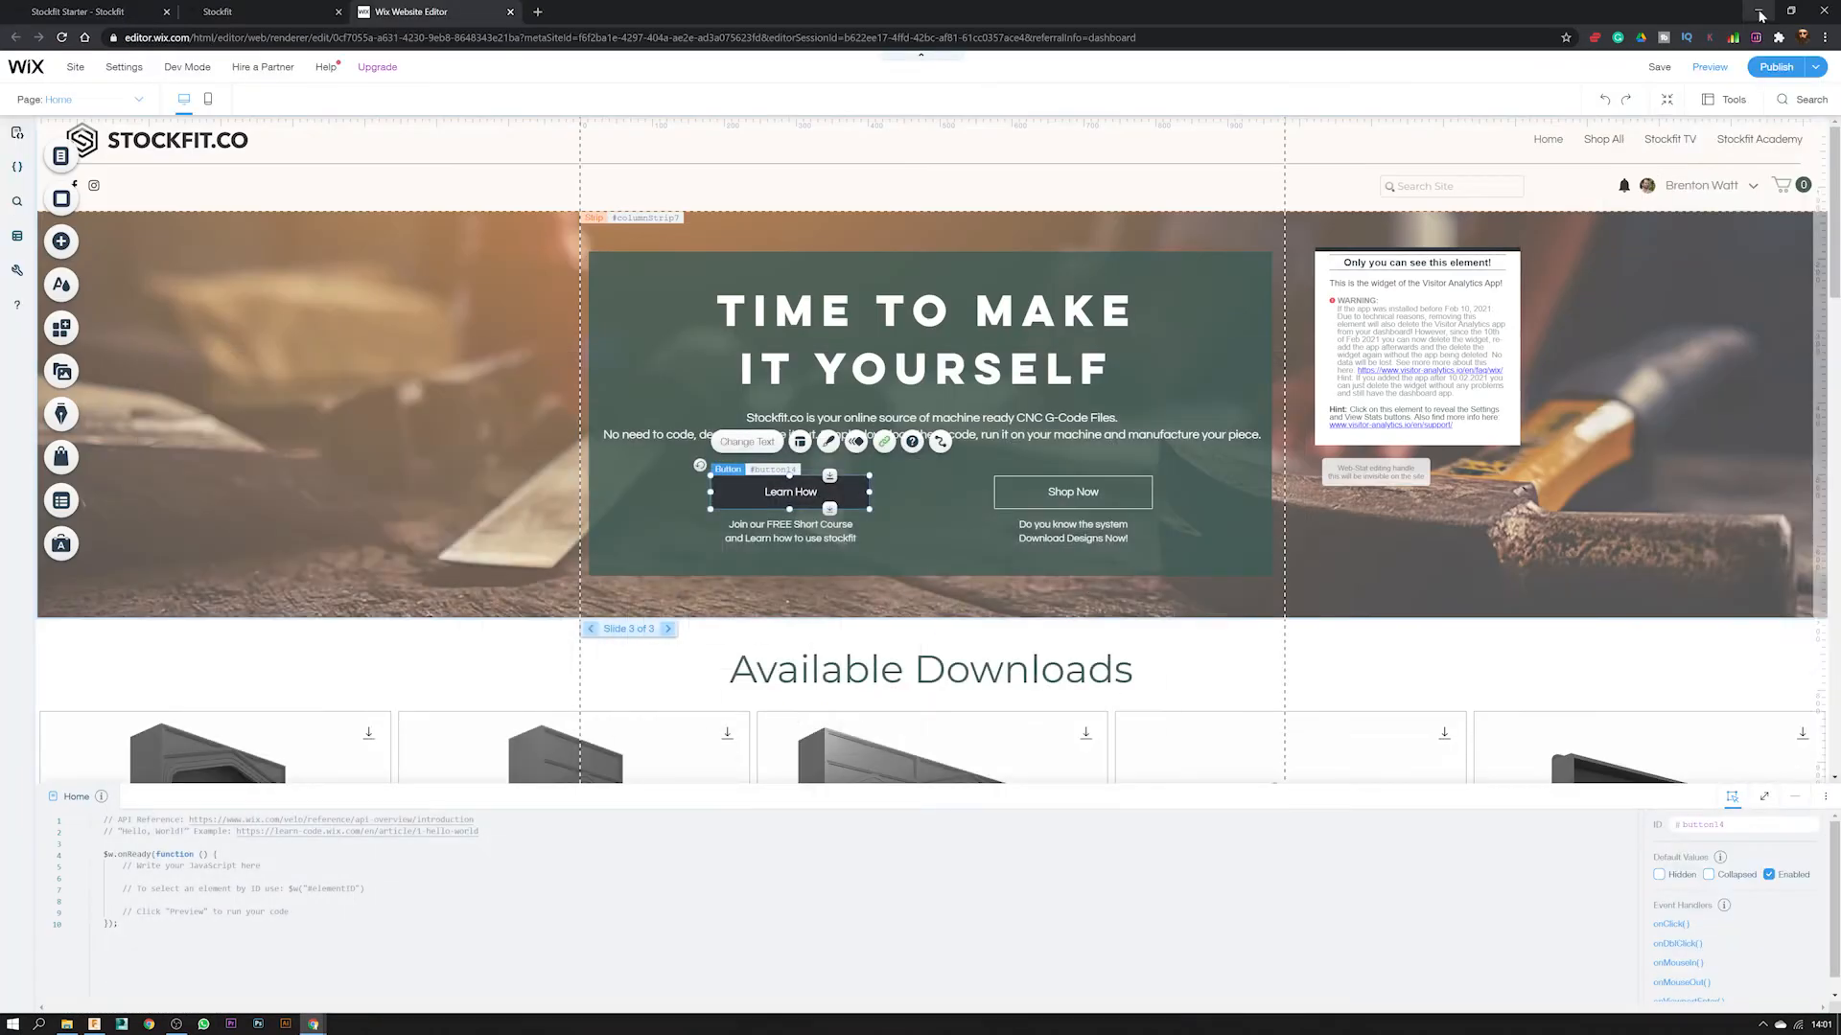
click(1758, 12)
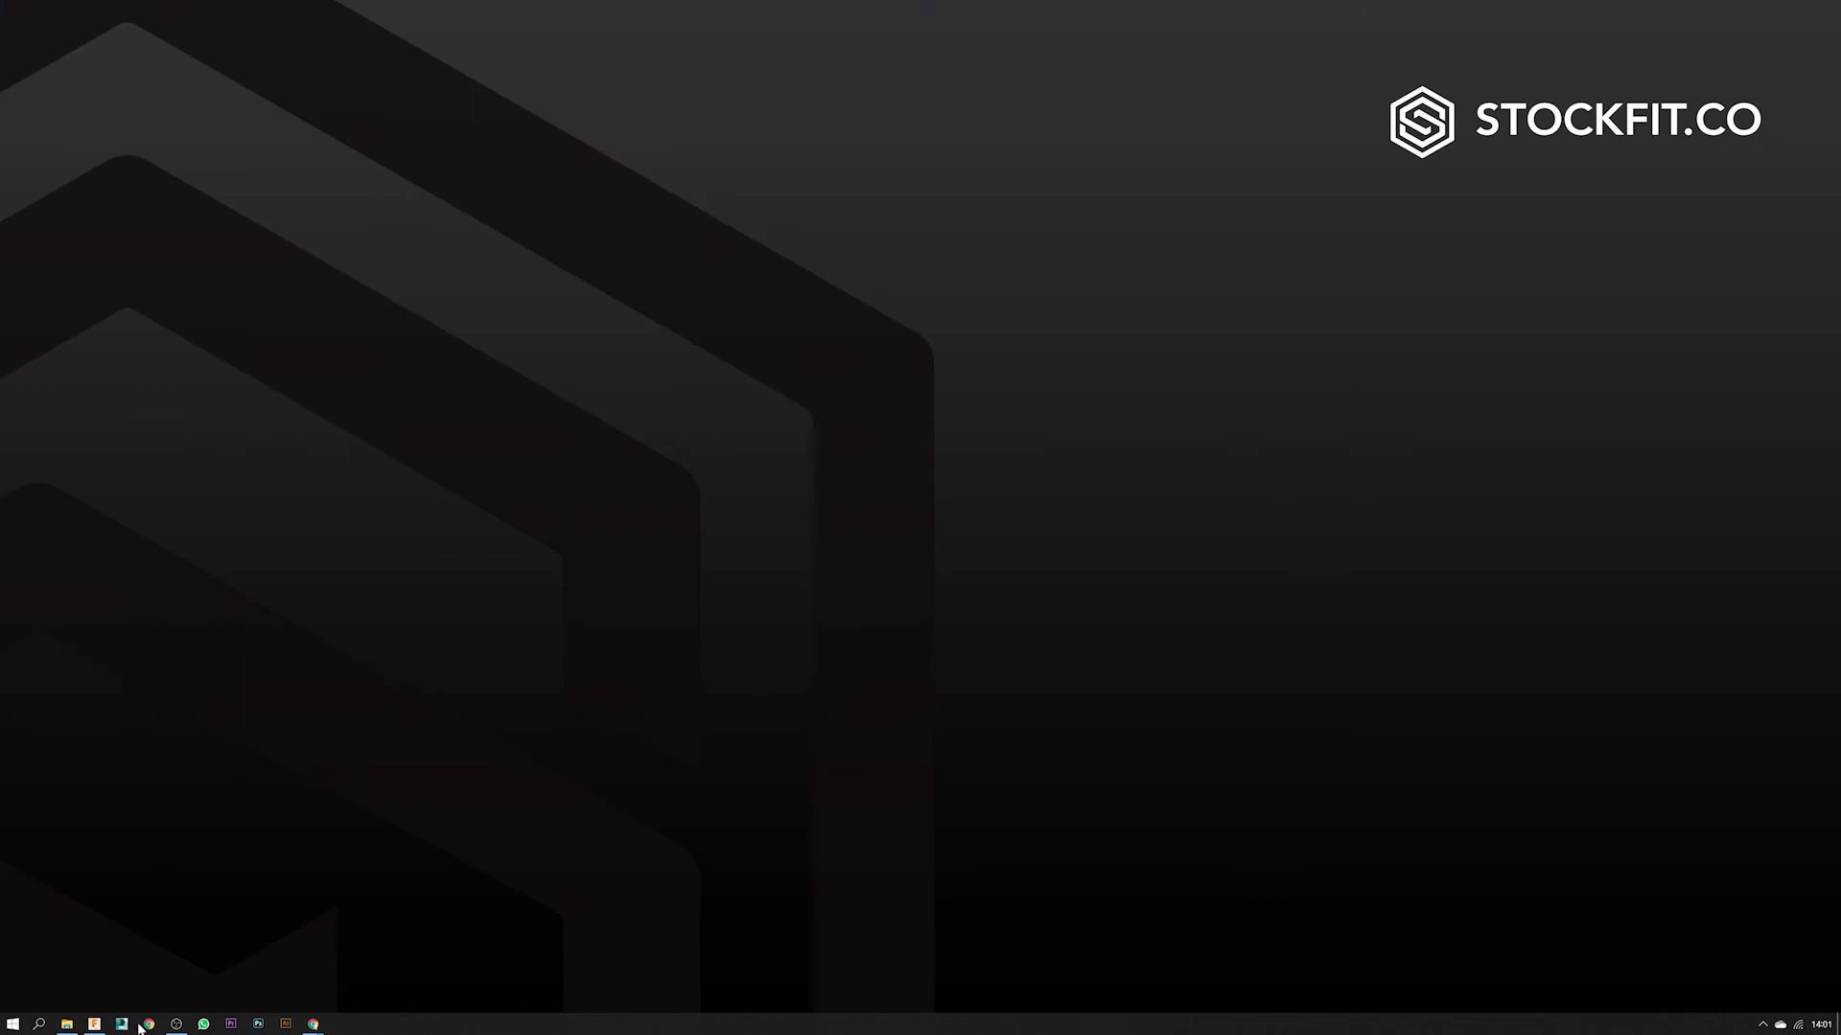
click(66, 1024)
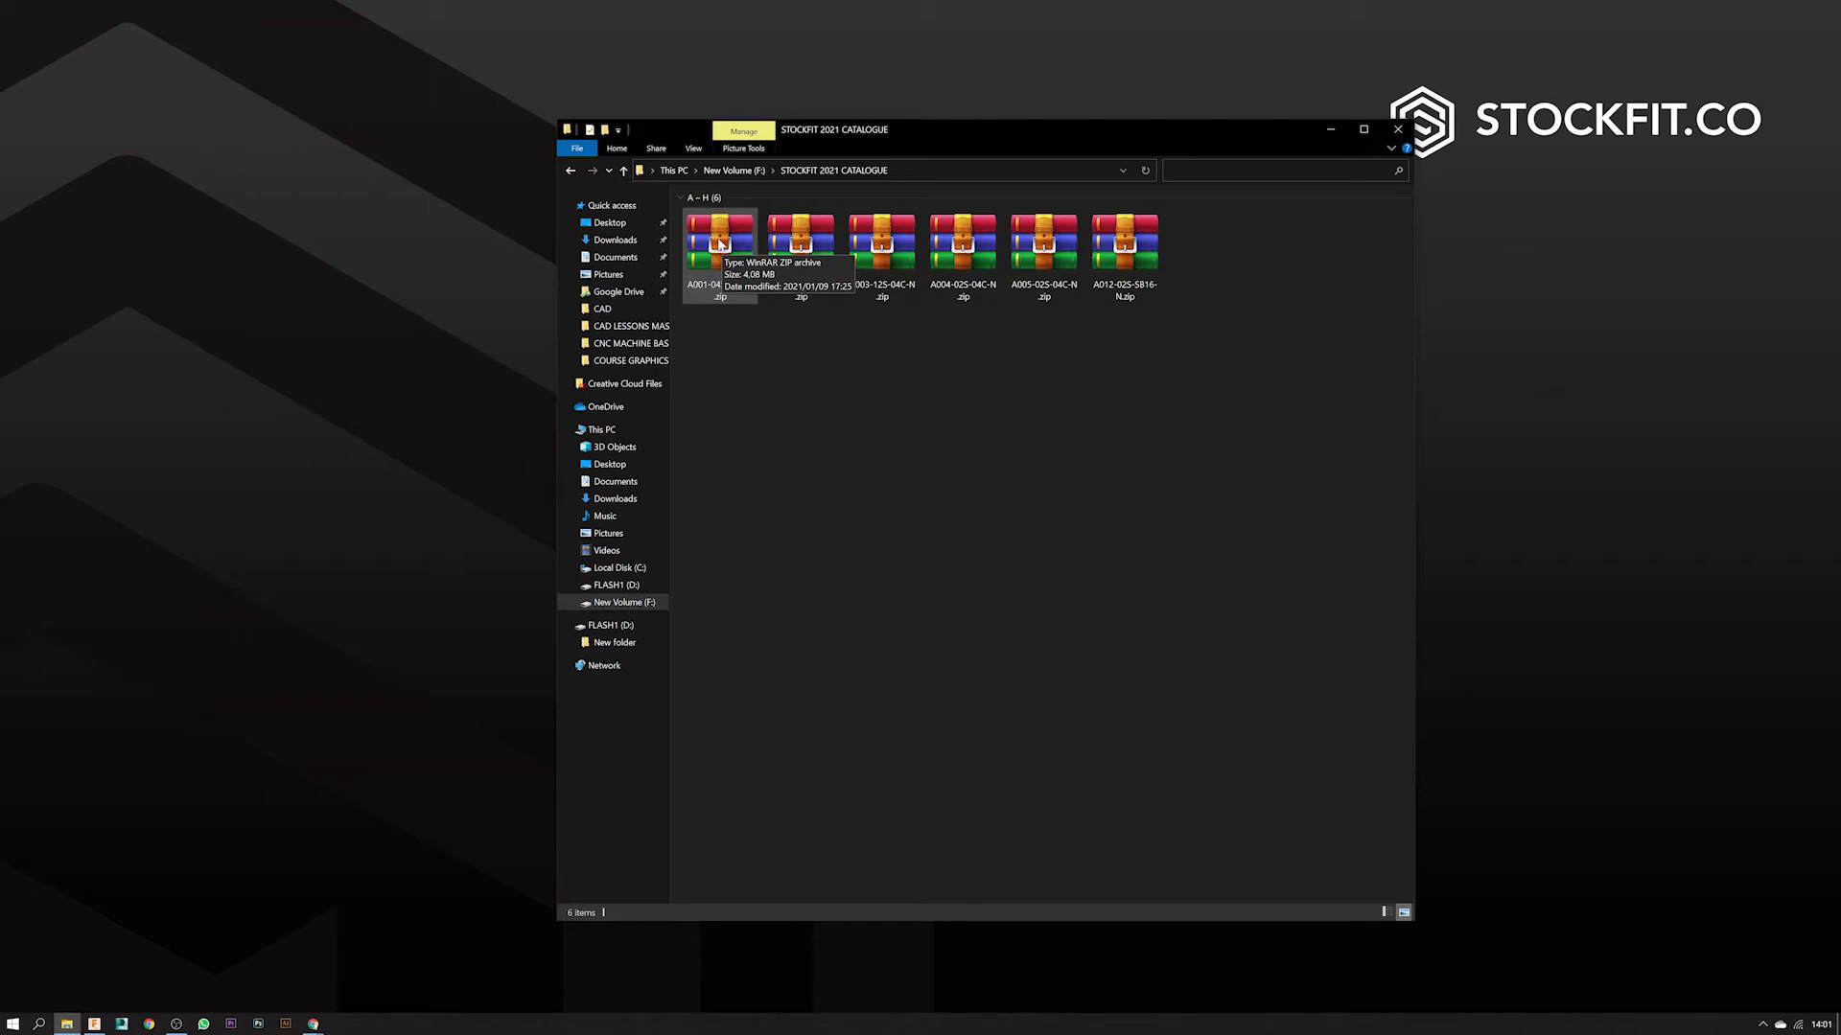
right_click(720, 244)
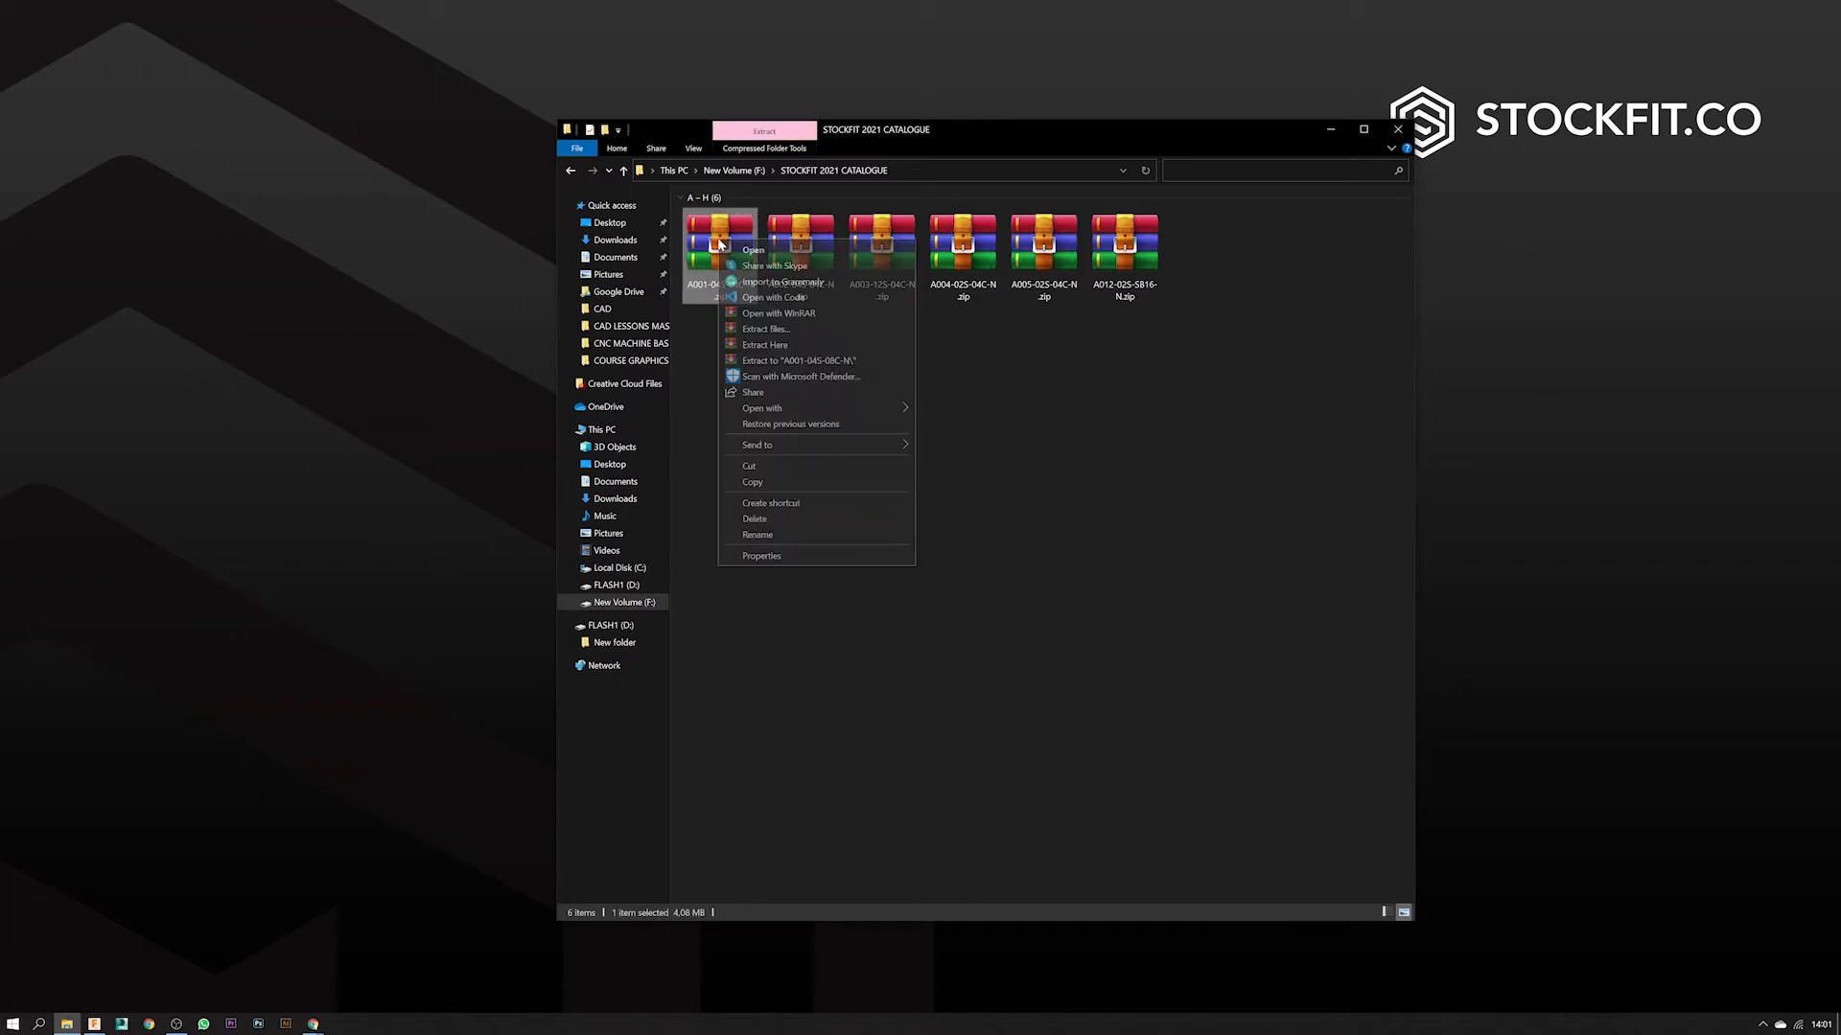
click(778, 362)
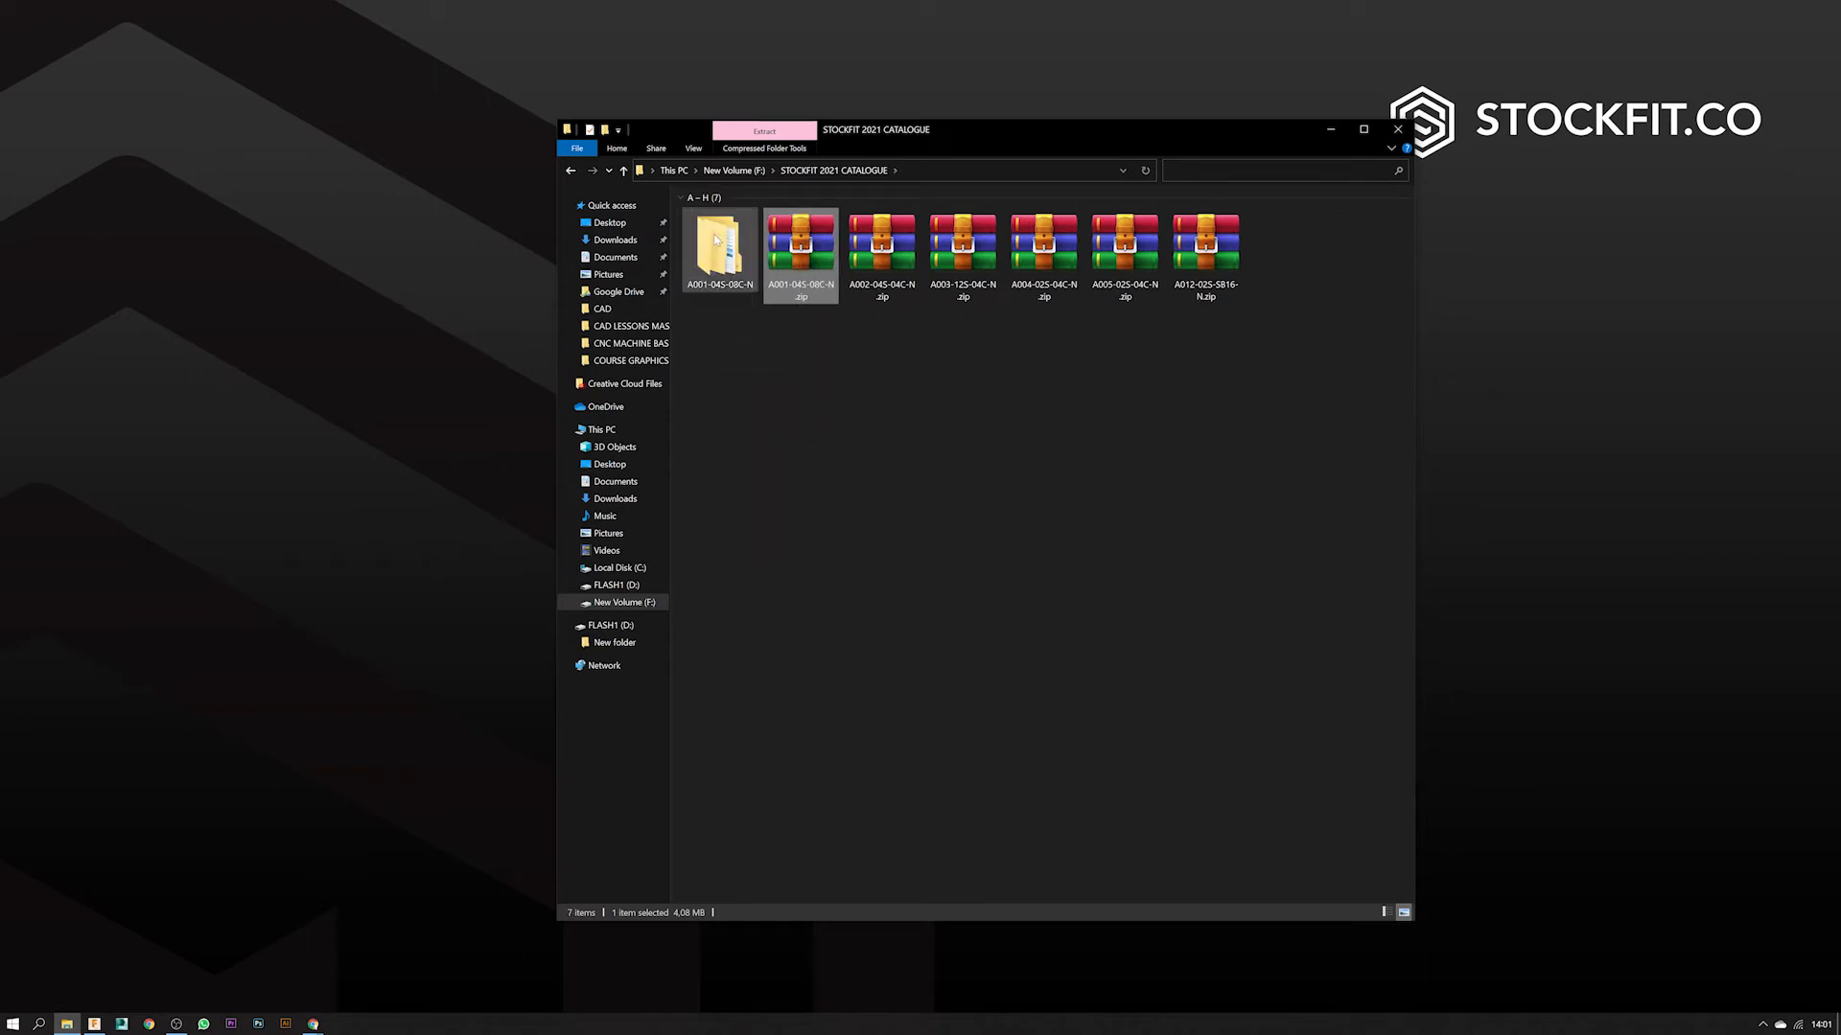
- Open A001-04S-08C-N 3D TECH BOM.pdf from the extracted folder and maximise the Acrobat window
double_click(713, 251)
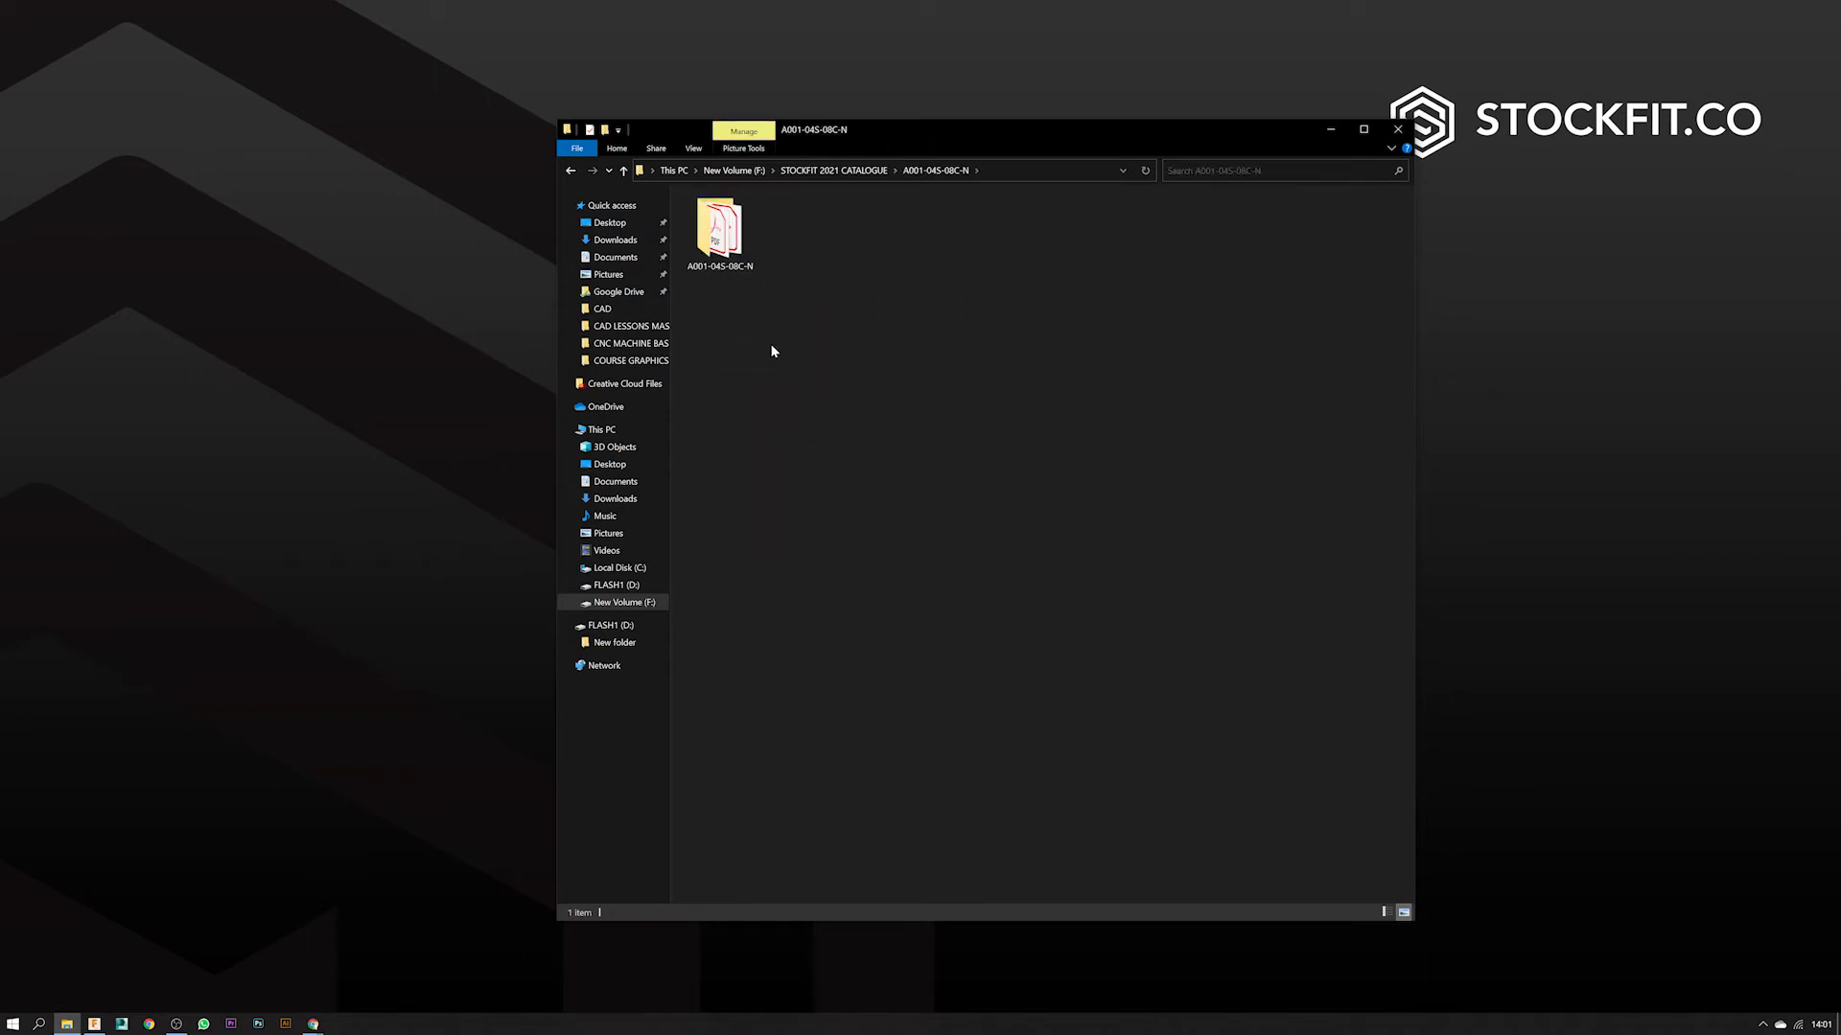
double_click(720, 230)
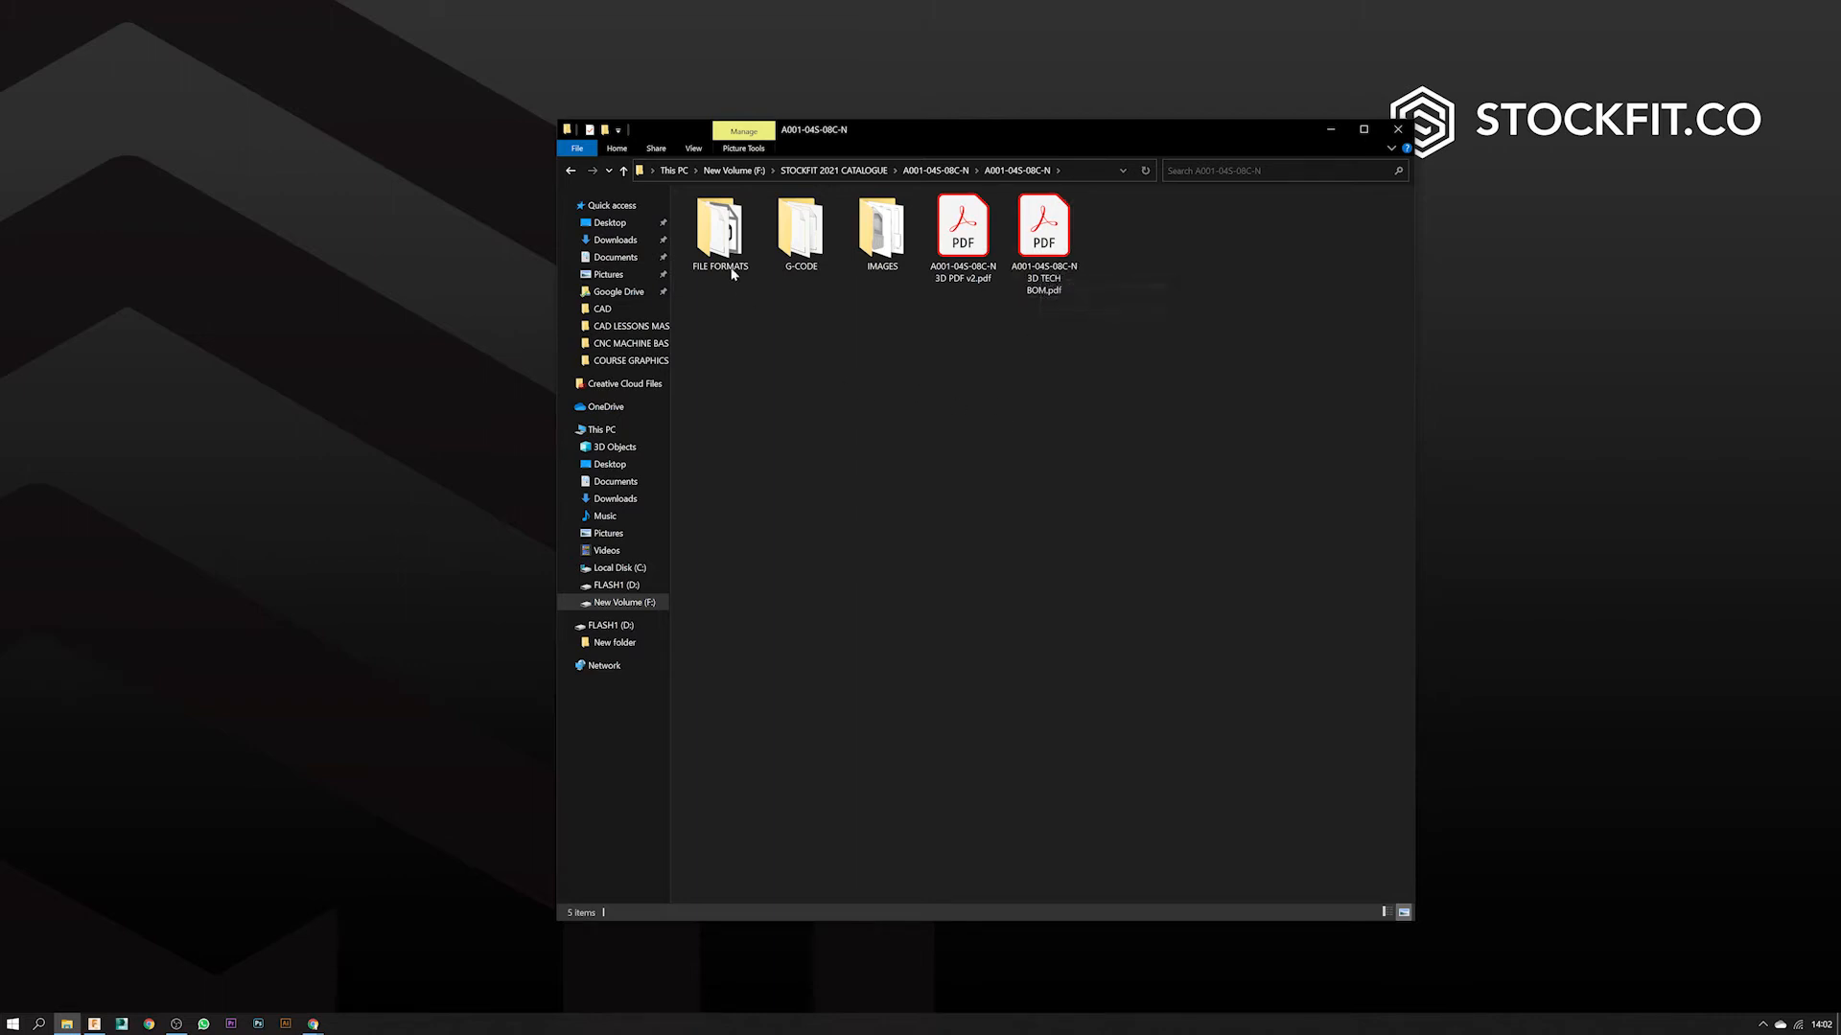
double_click(1045, 235)
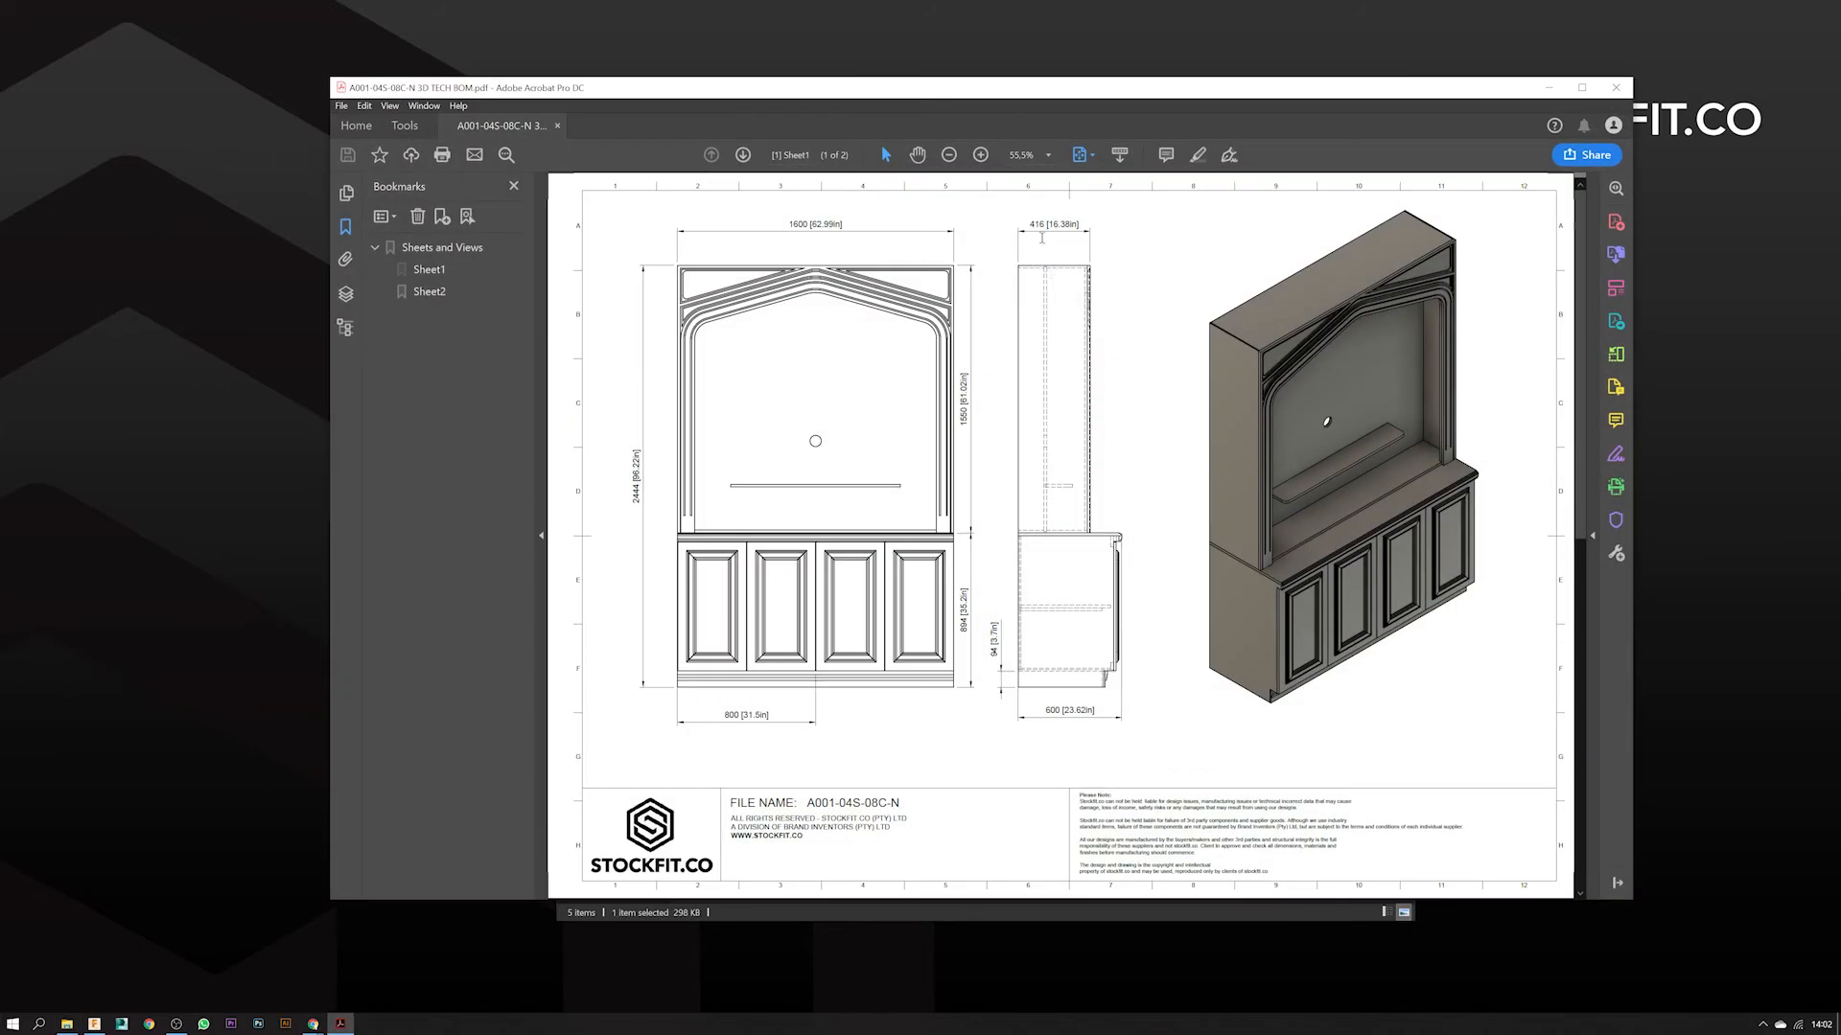
click(1582, 87)
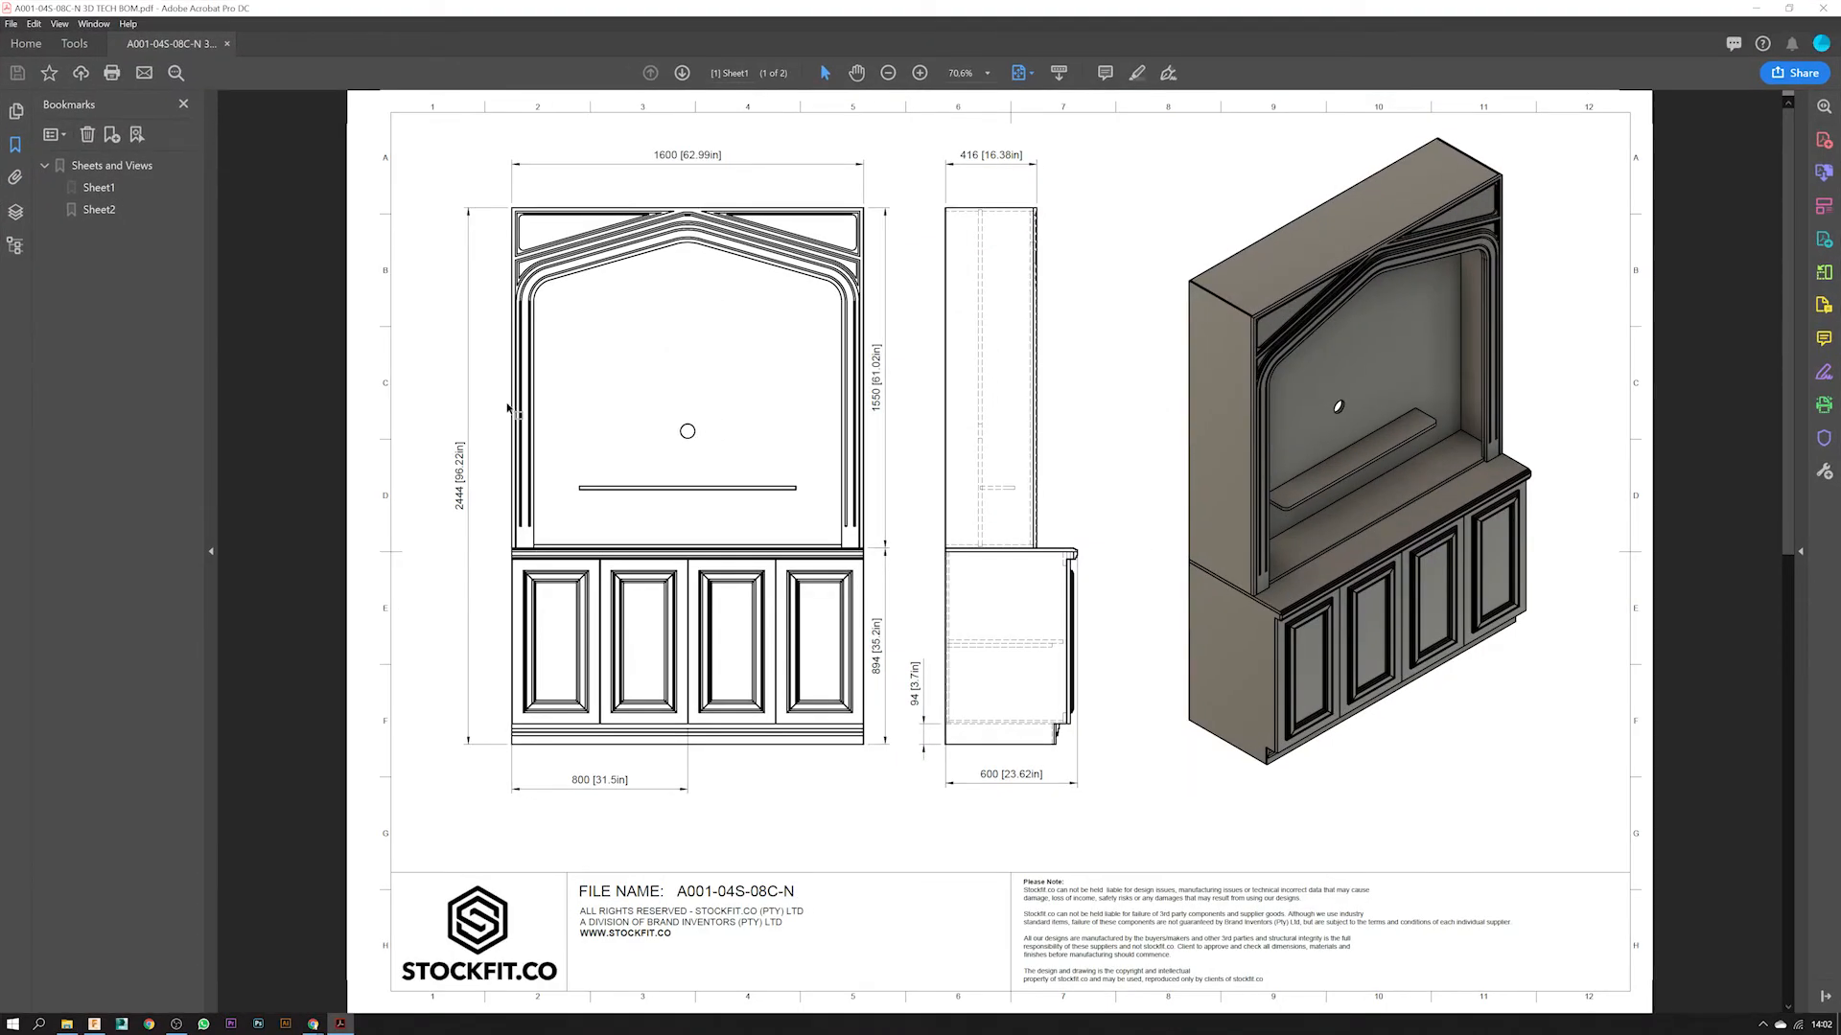
- Compare the dimensioned cabinet views on Sheet1 with the board cutting layouts on Sheet2
click(101, 211)
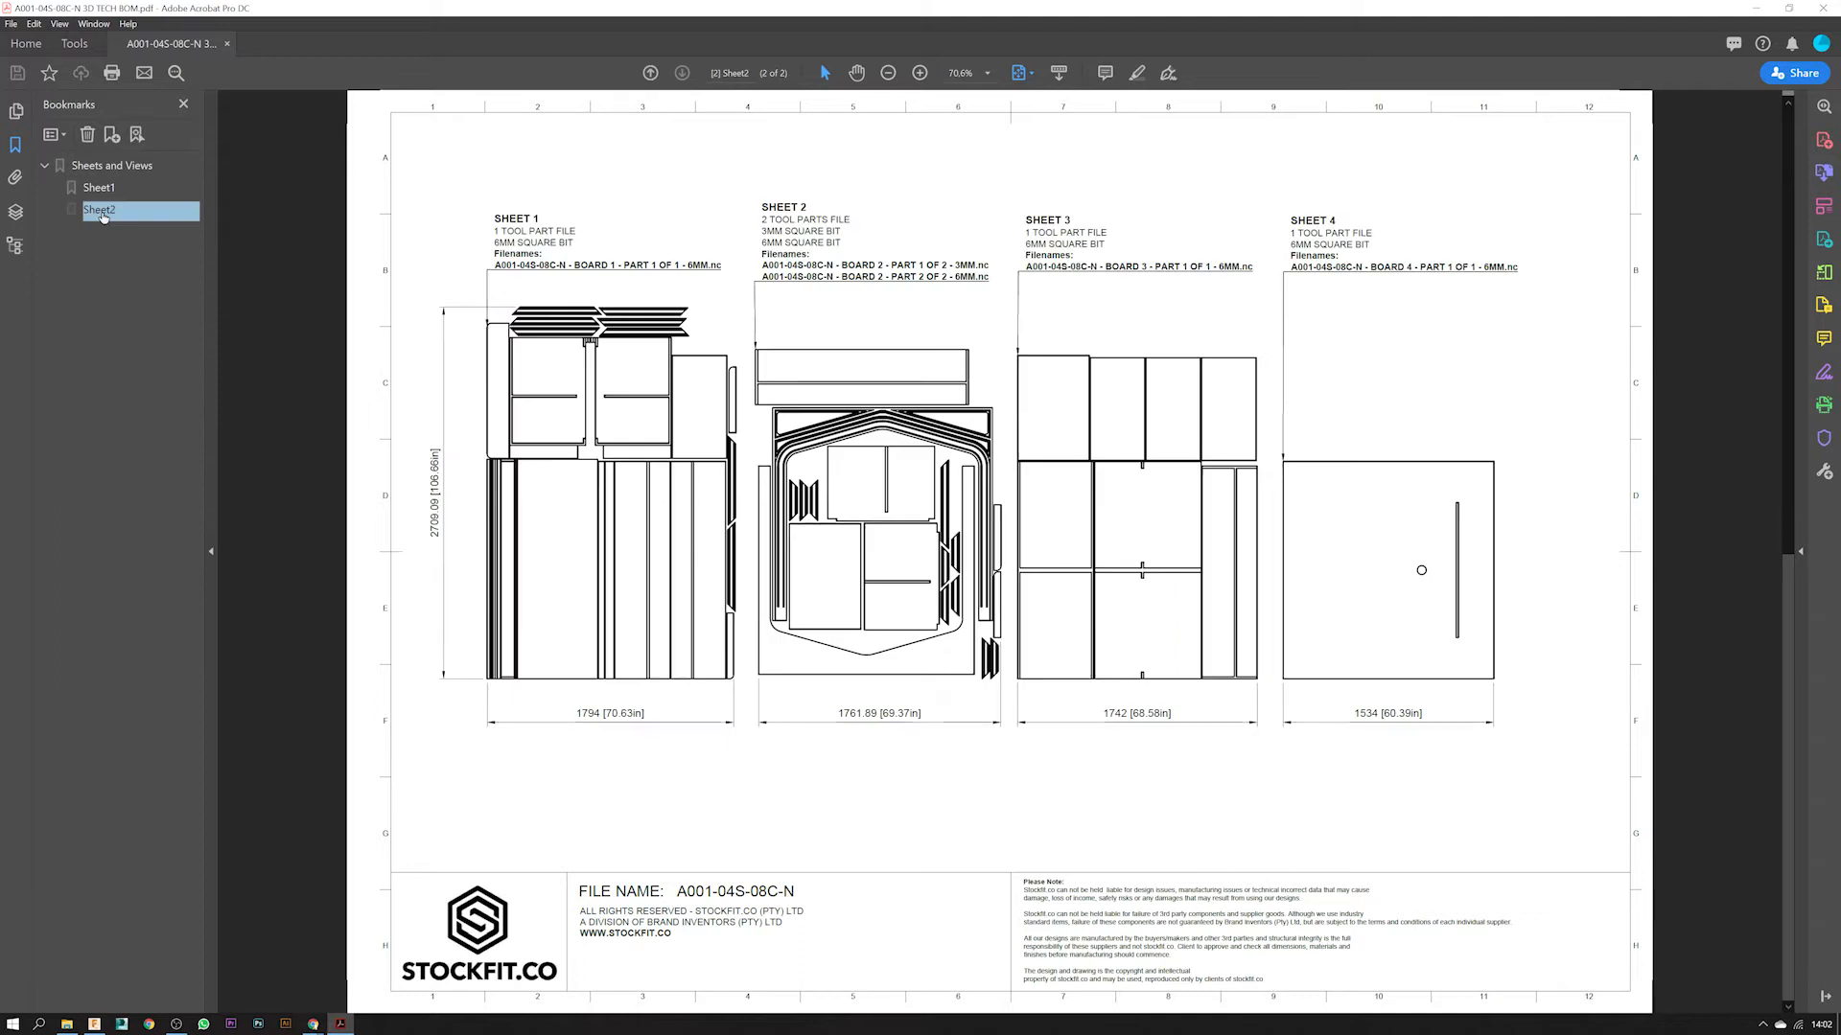
click(99, 190)
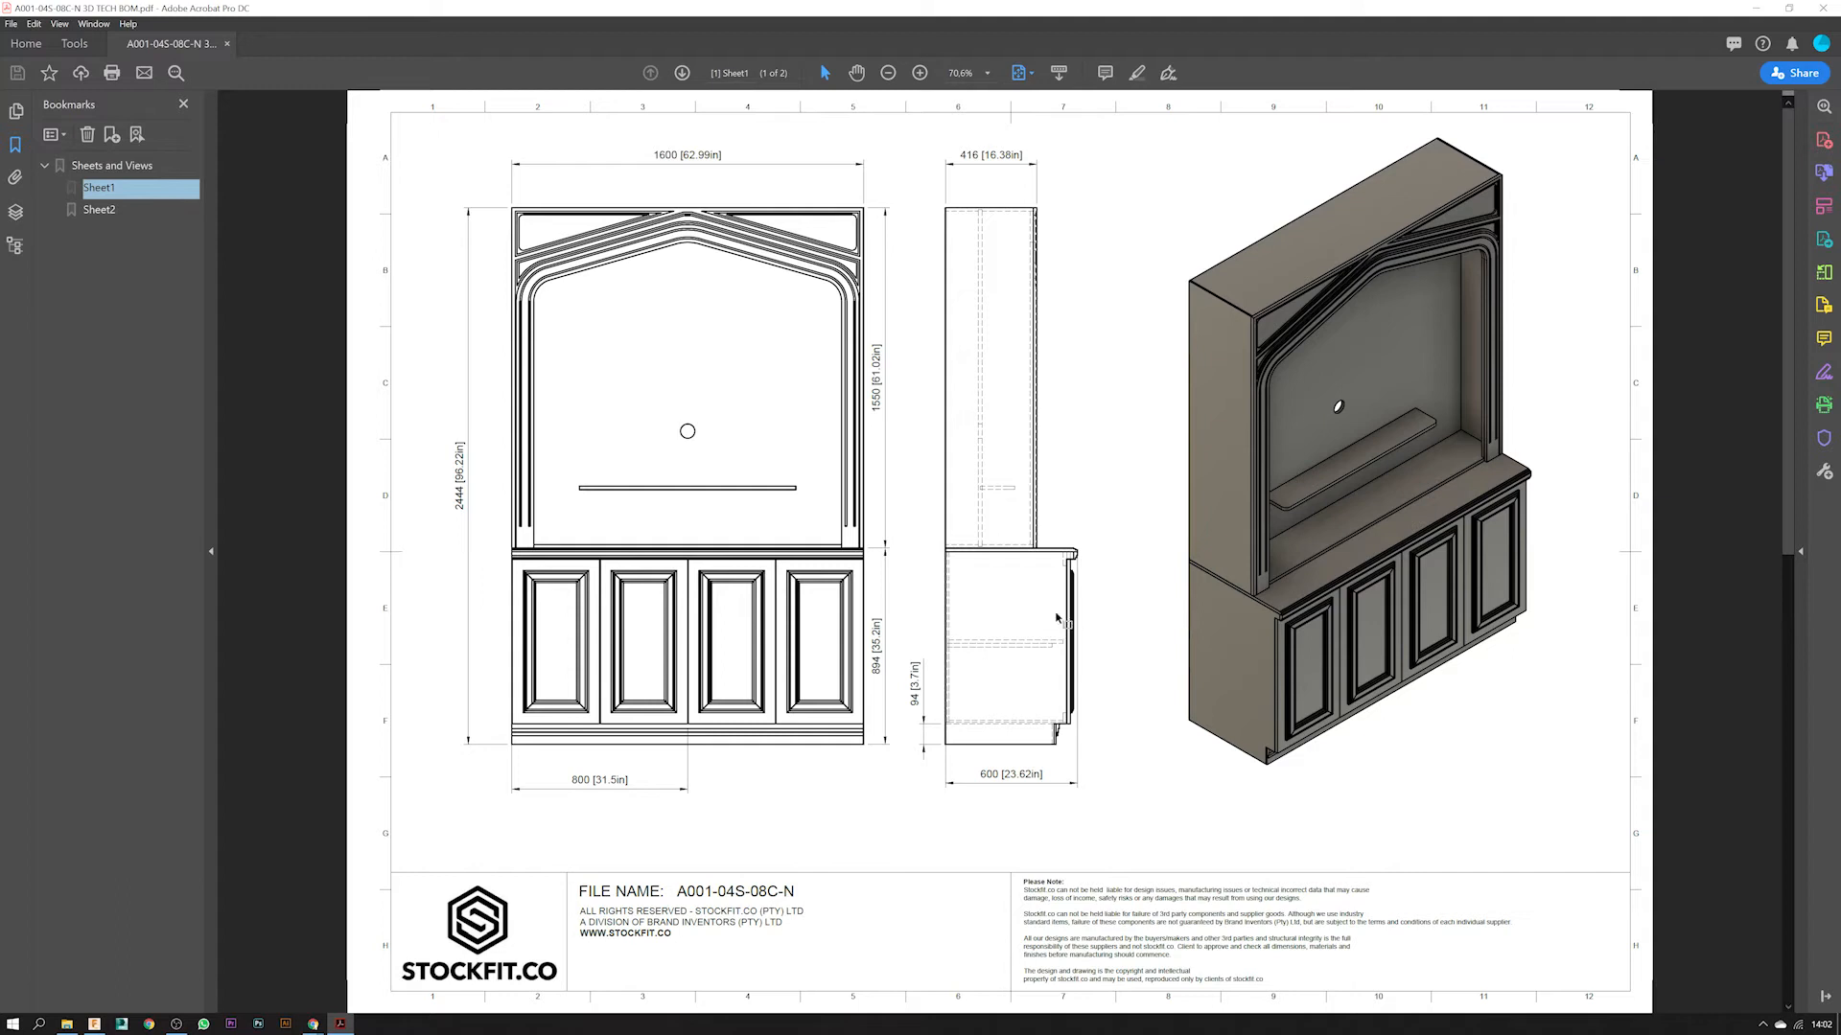
click(97, 209)
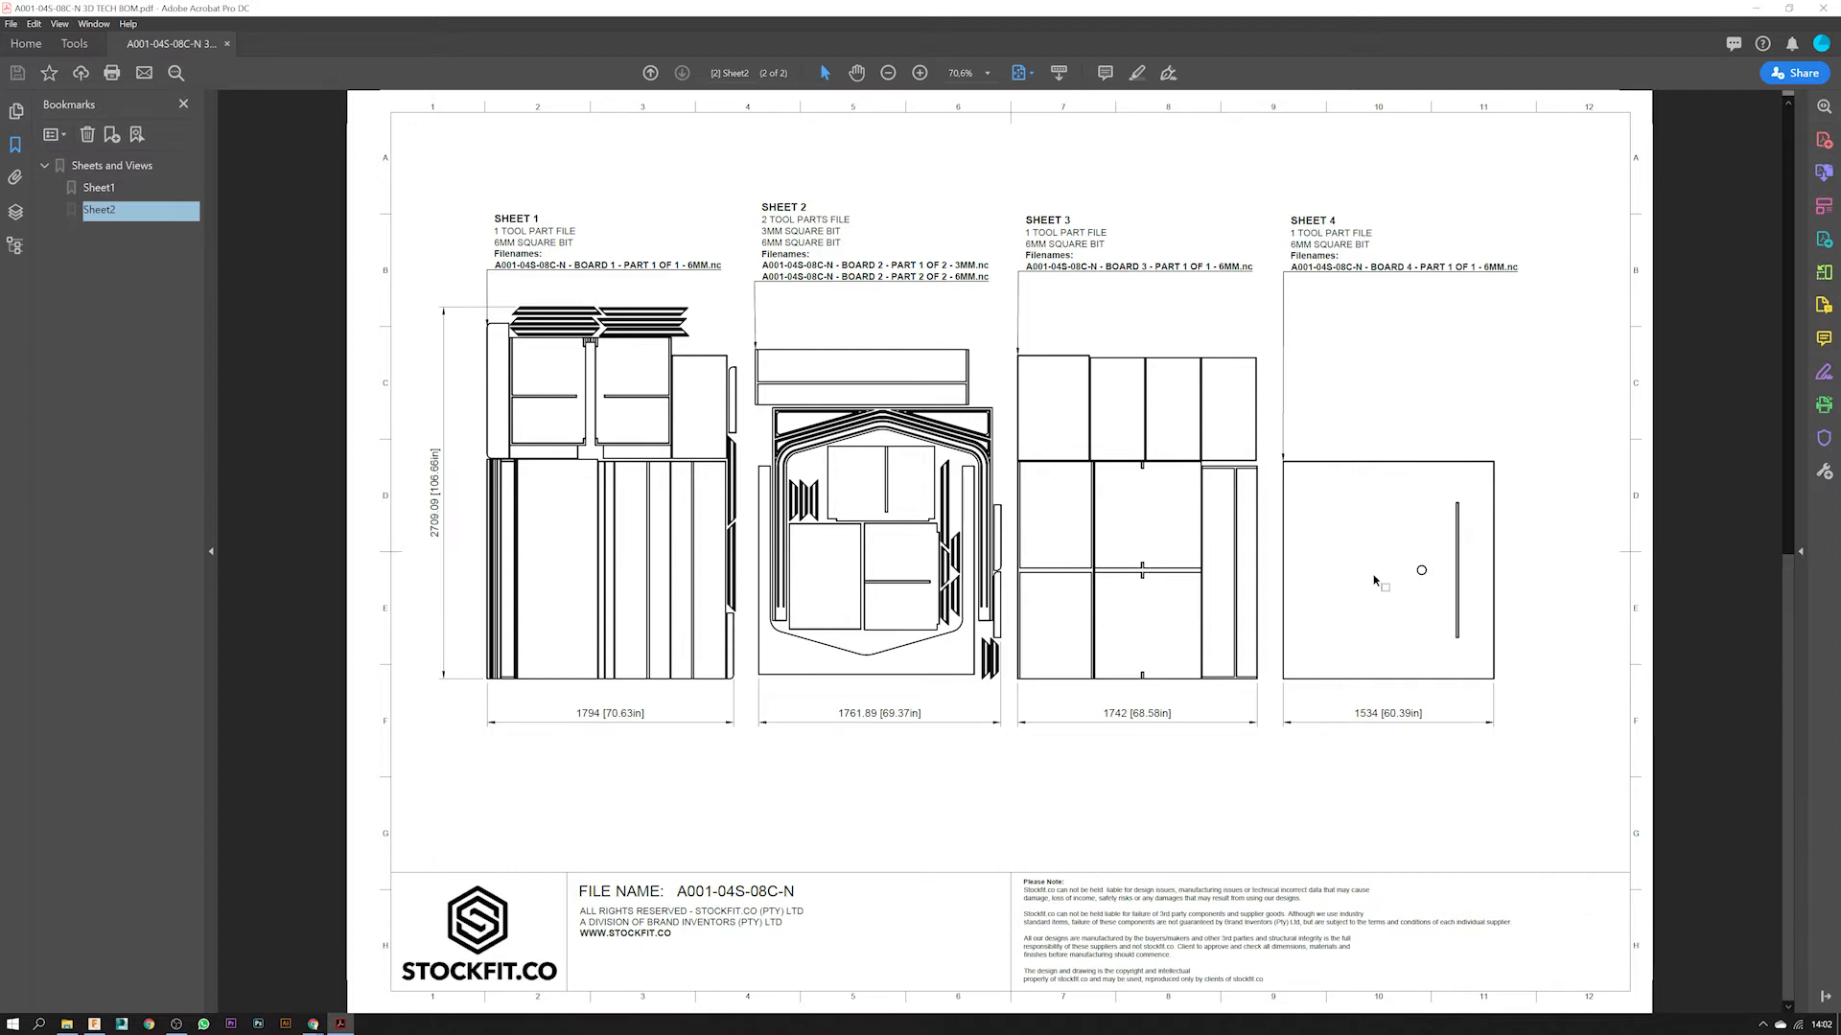
- Highlight the tool part count, bit size and G-code filename listed for the SHEET 1 board
drag(488, 230, 582, 232)
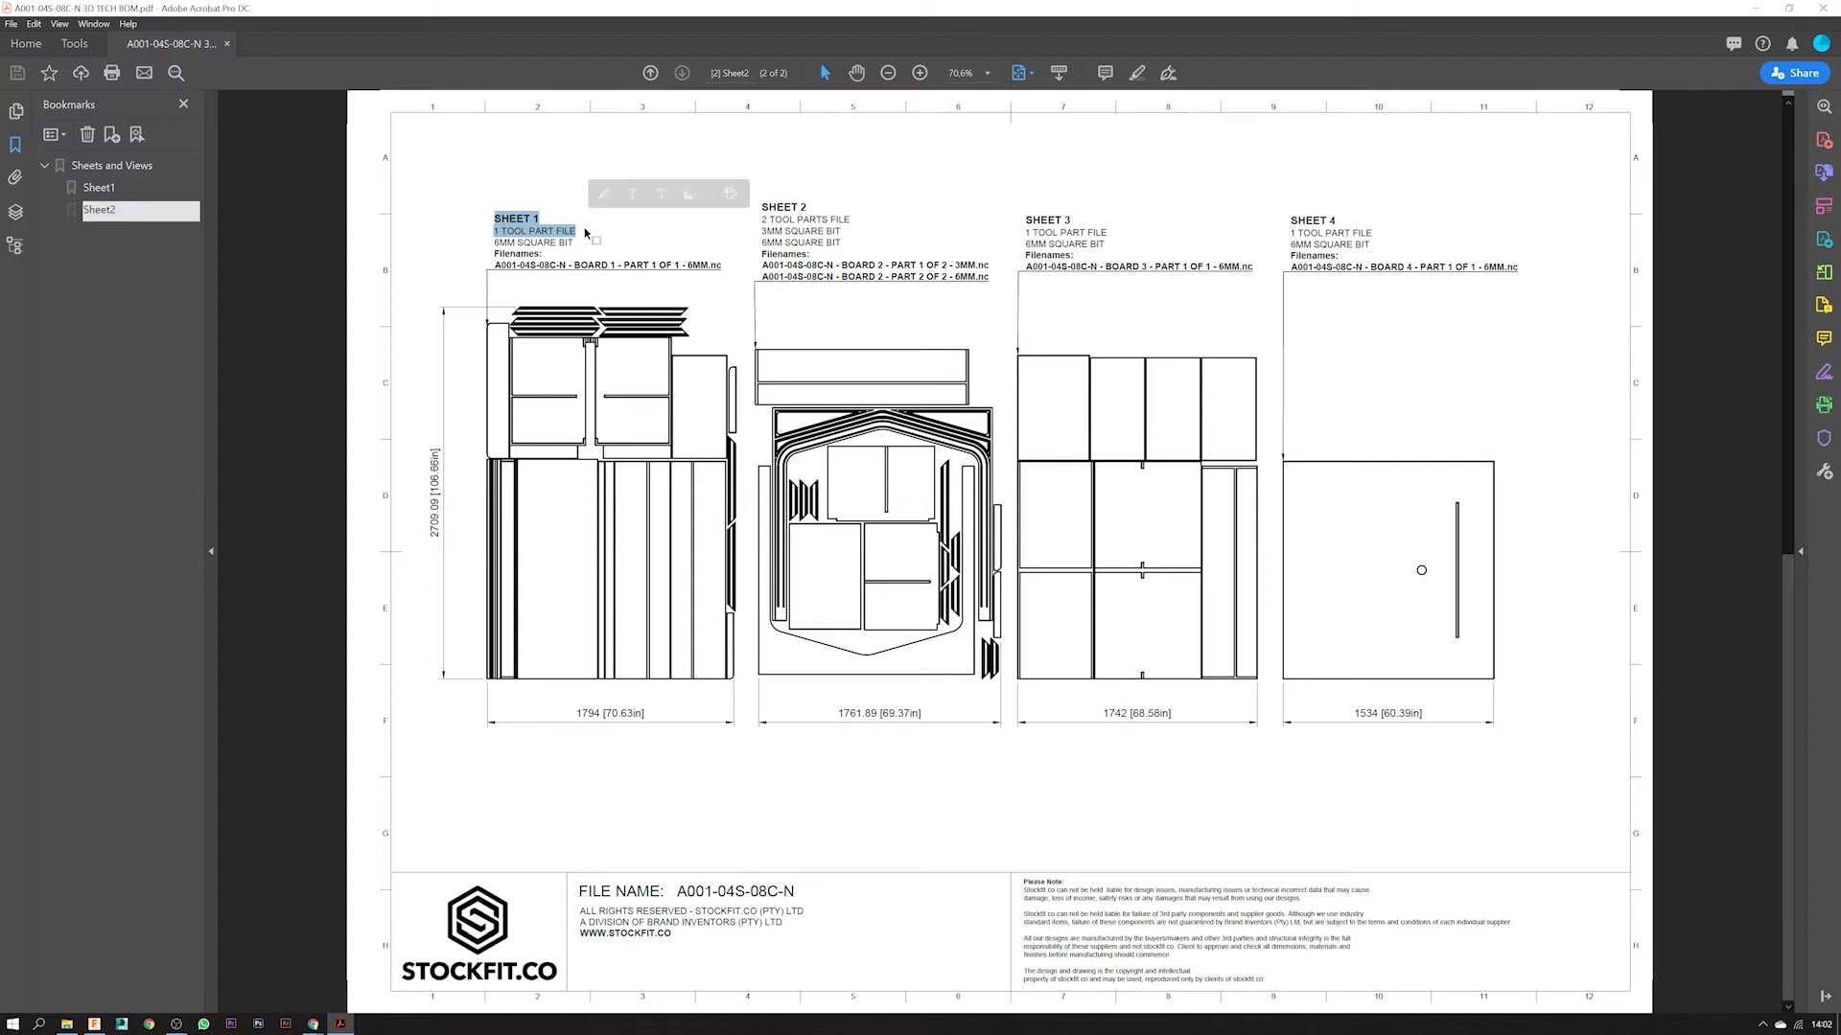
click(582, 232)
drag(493, 244, 573, 244)
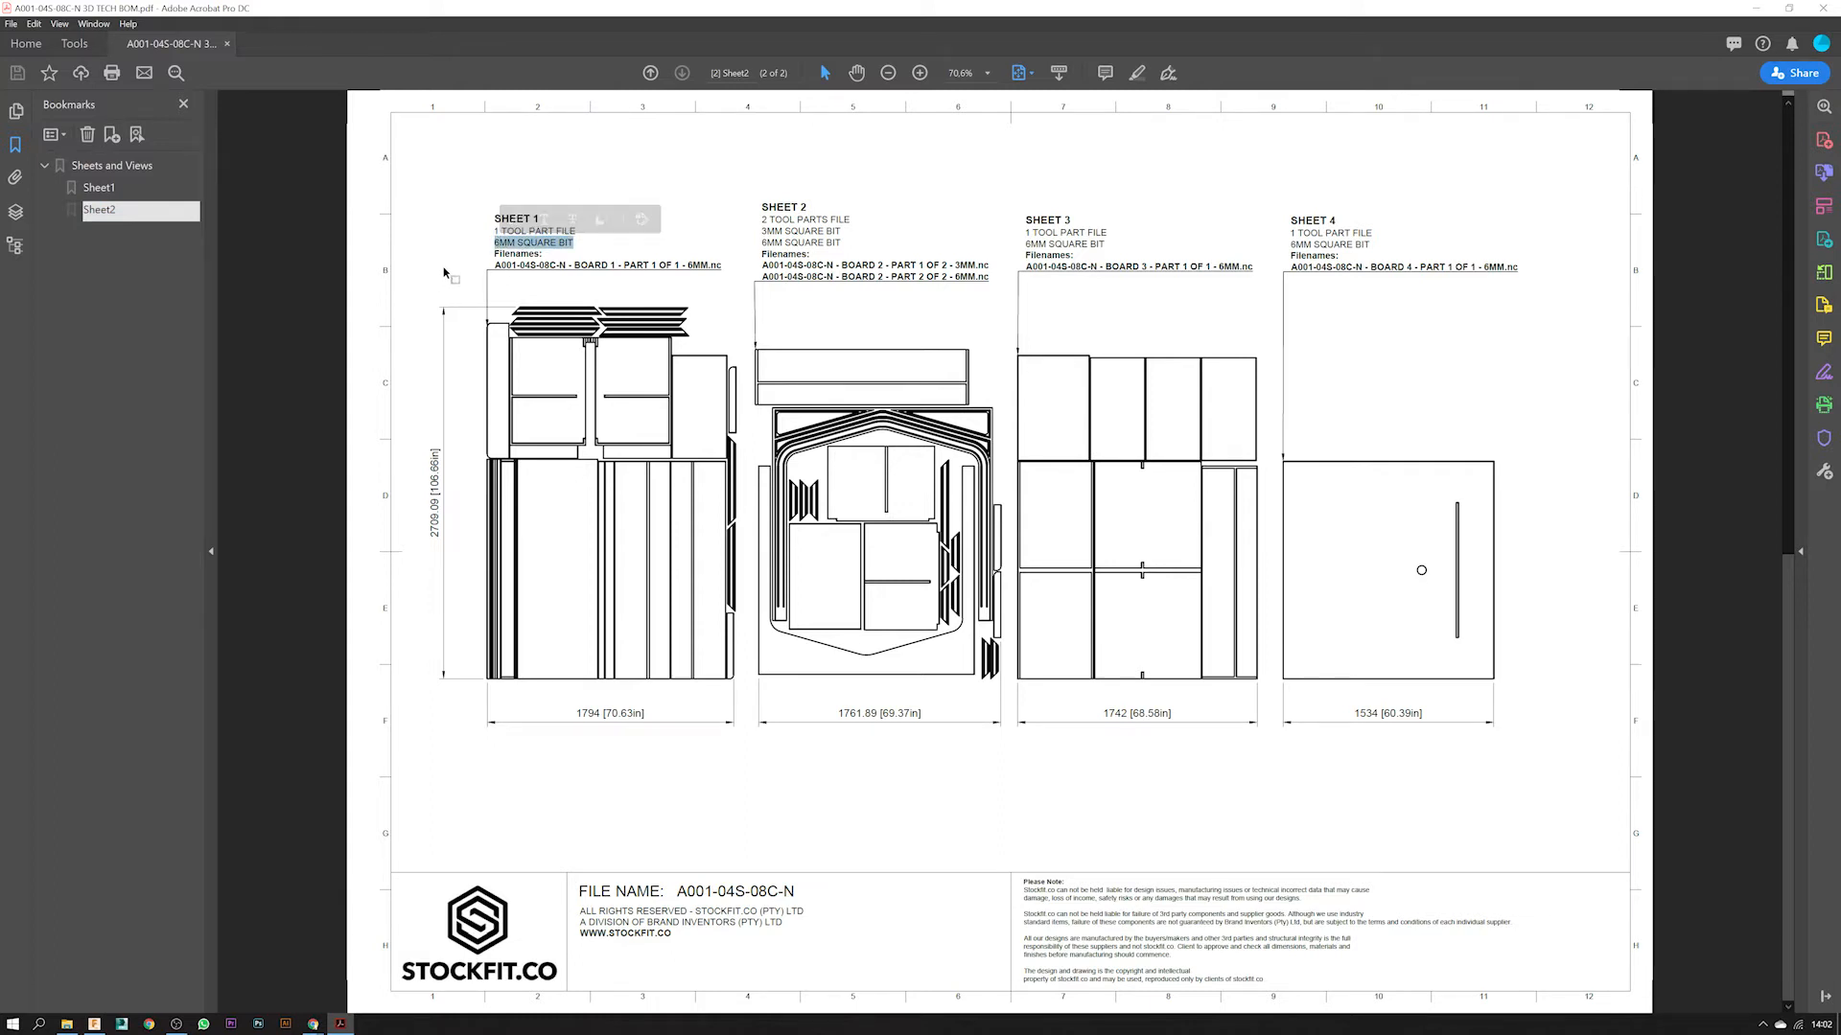
drag(497, 267, 721, 269)
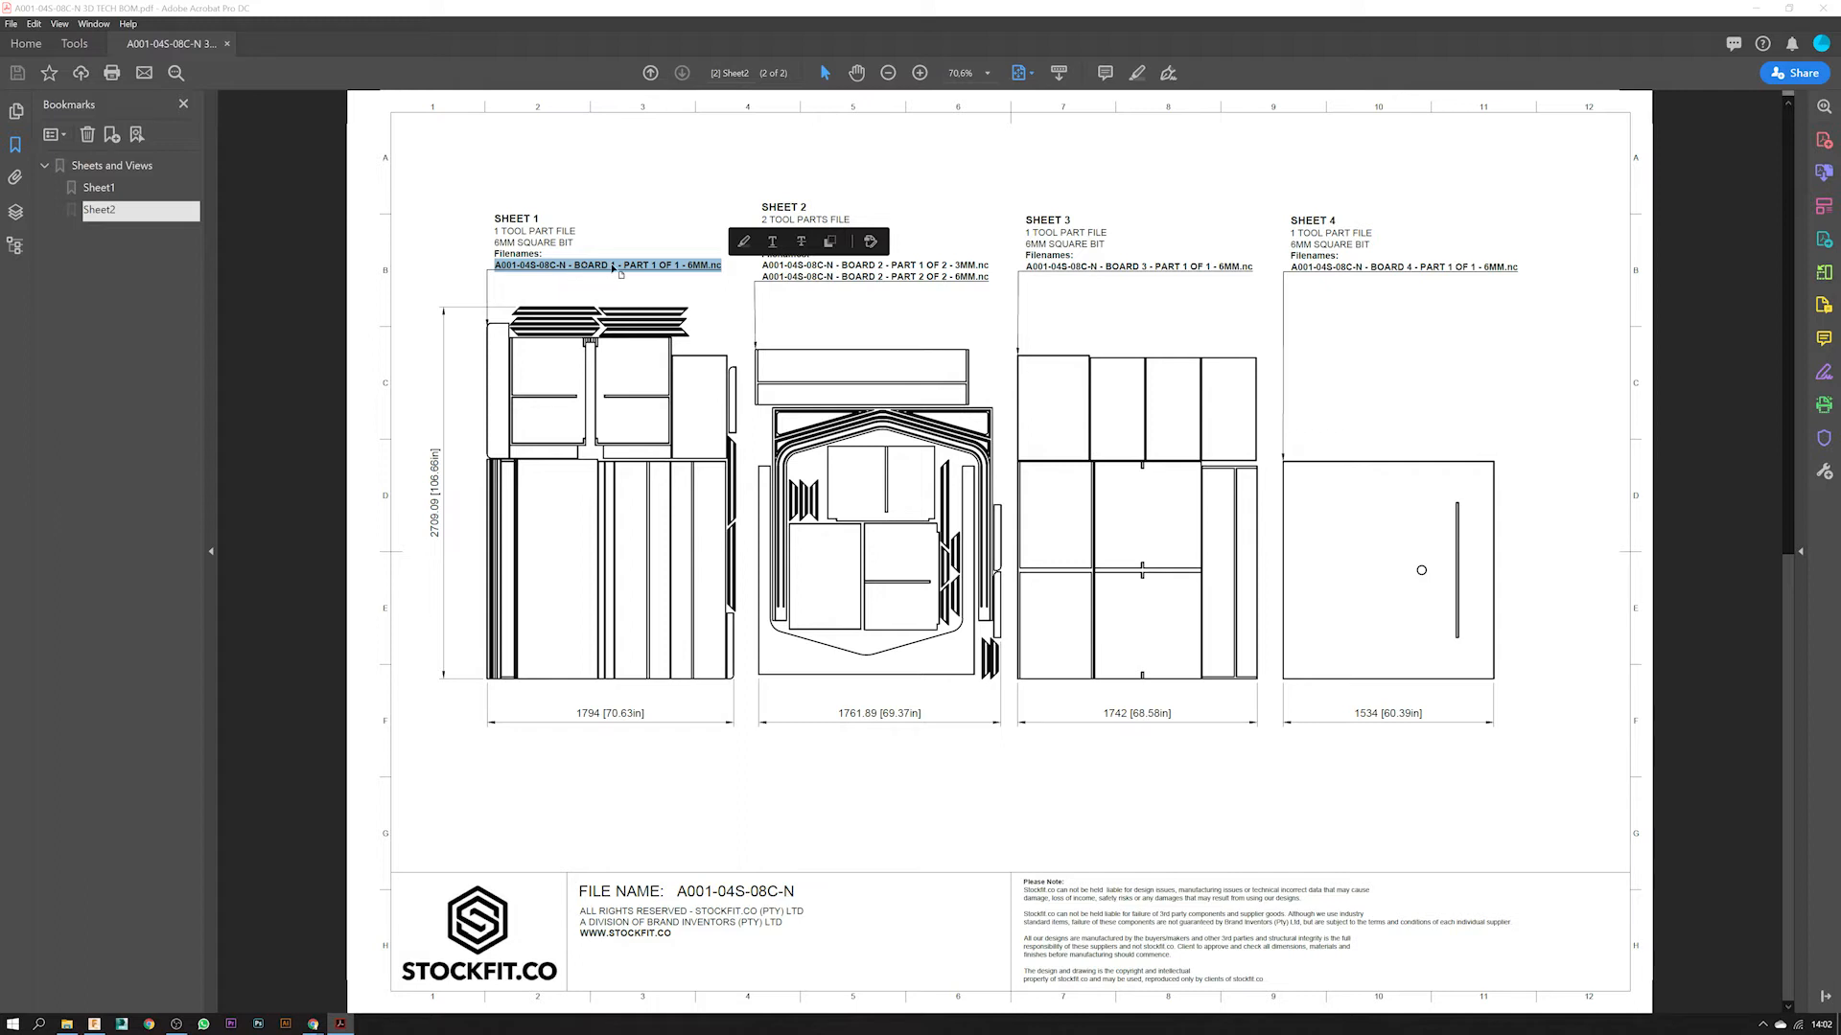
click(681, 223)
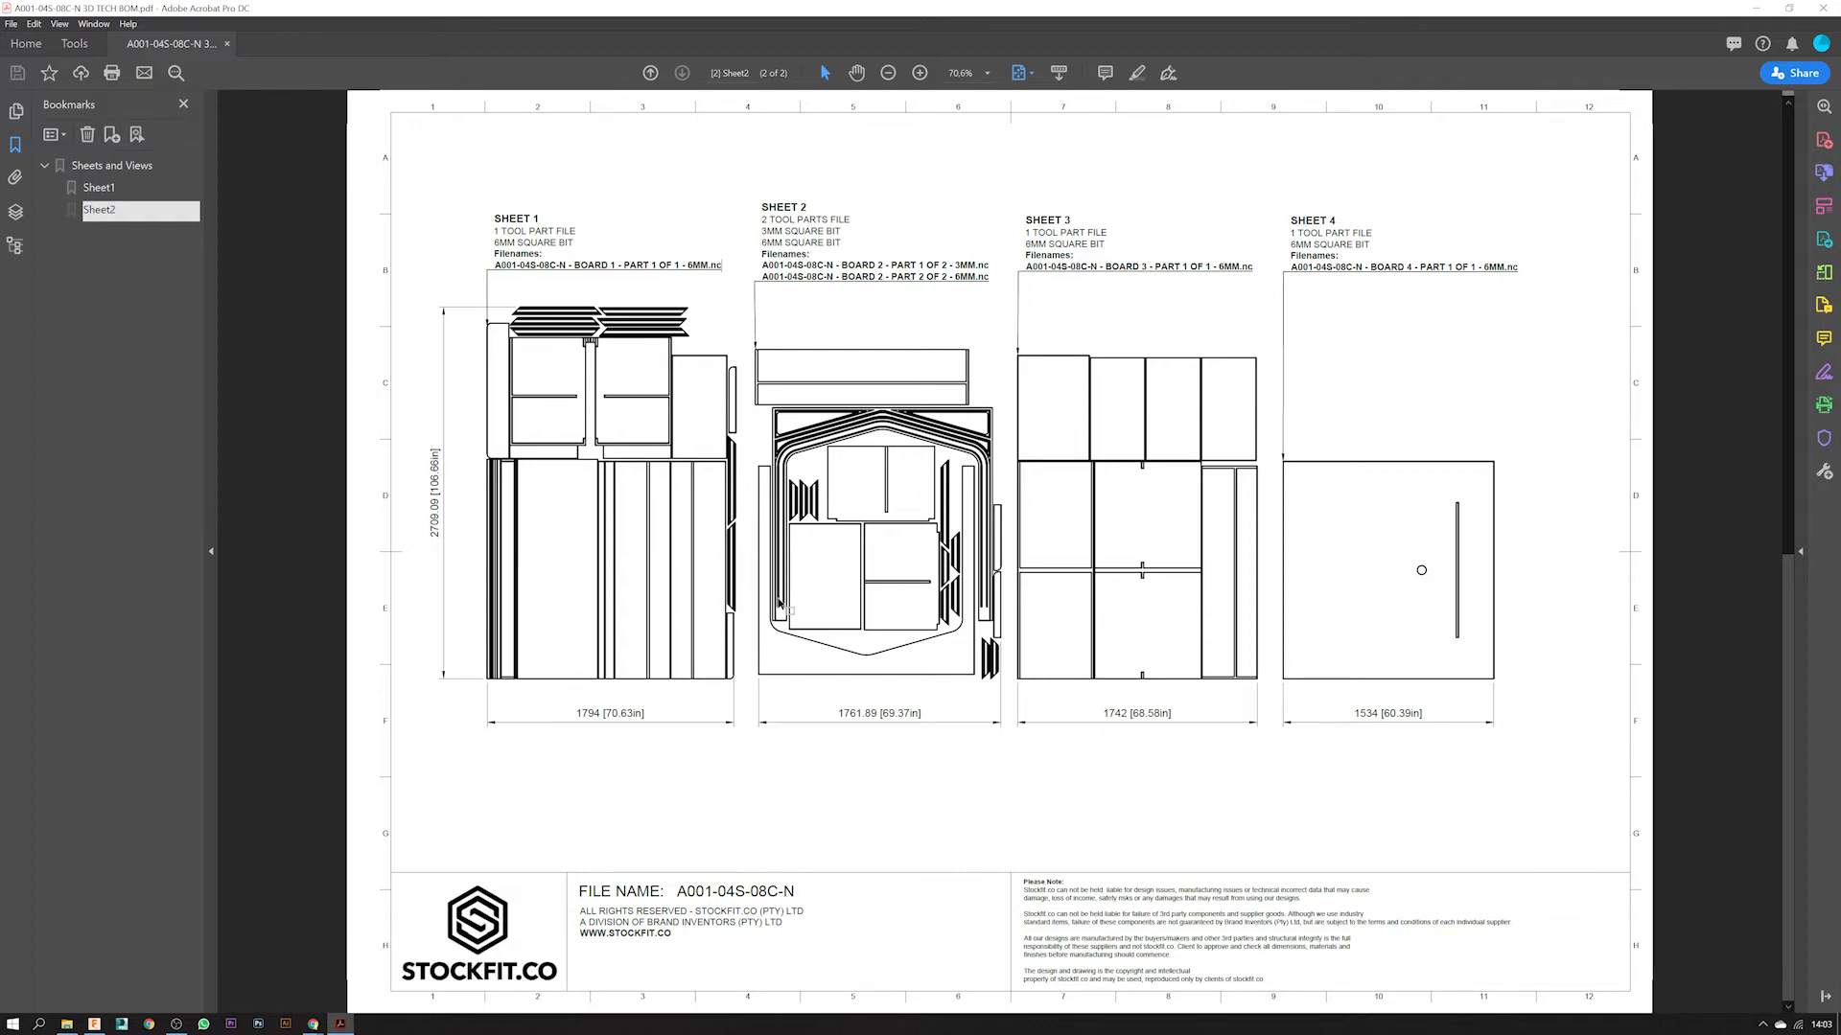
- Highlight the tool part count and the G-code filenames listed for the SHEET 2 board
drag(763, 220, 852, 221)
drag(764, 265, 990, 266)
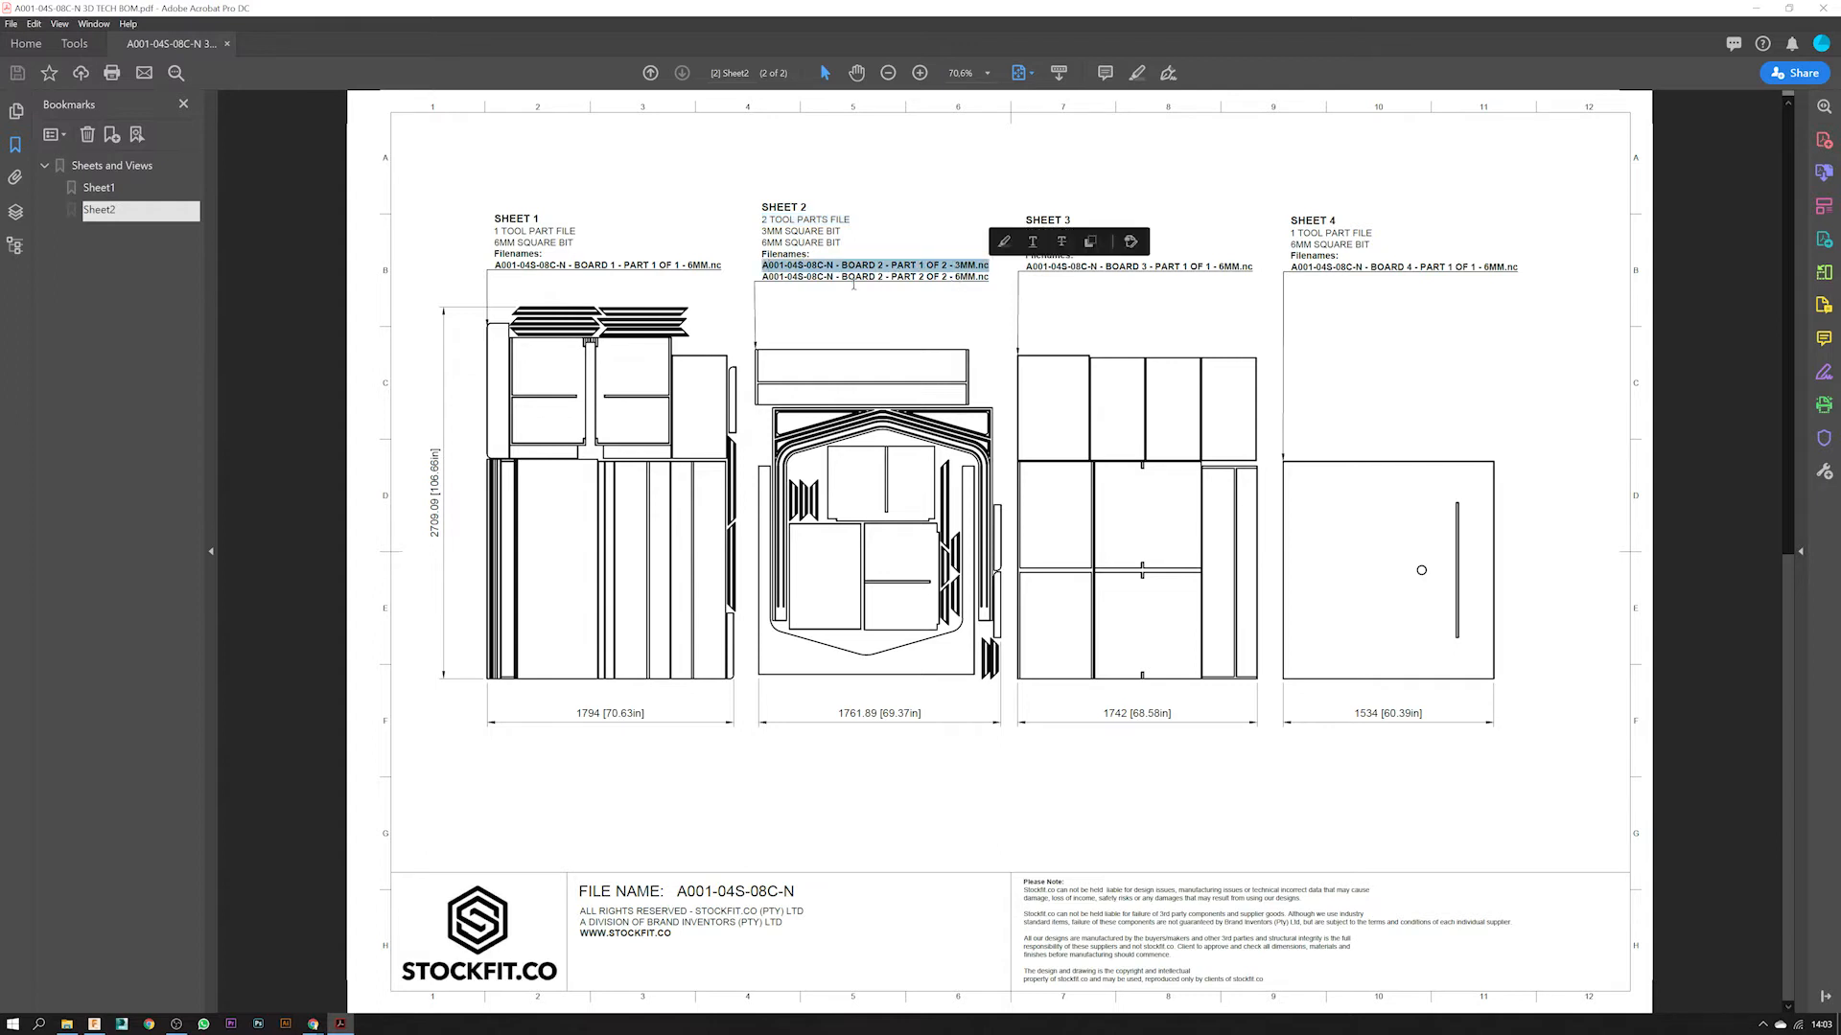
click(783, 277)
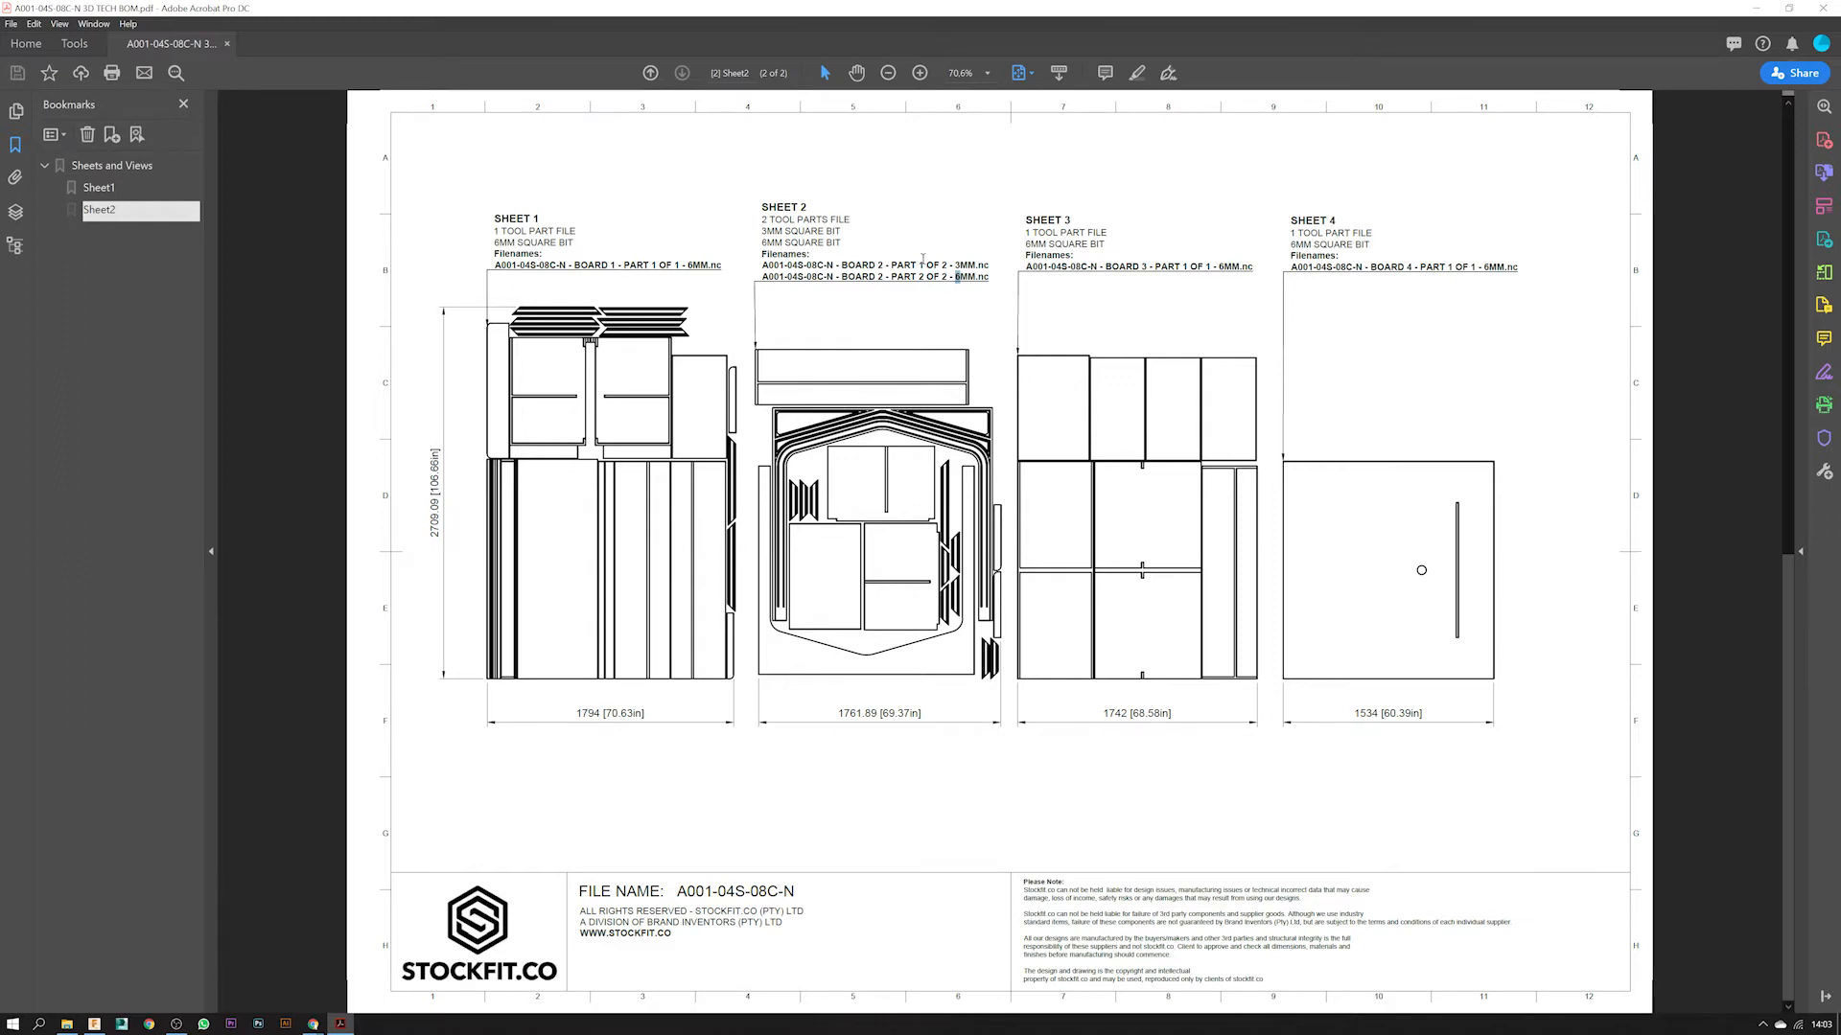
- Highlight the tool part count and G-code filename listed for the SHEET 3 board
drag(1026, 233, 1108, 235)
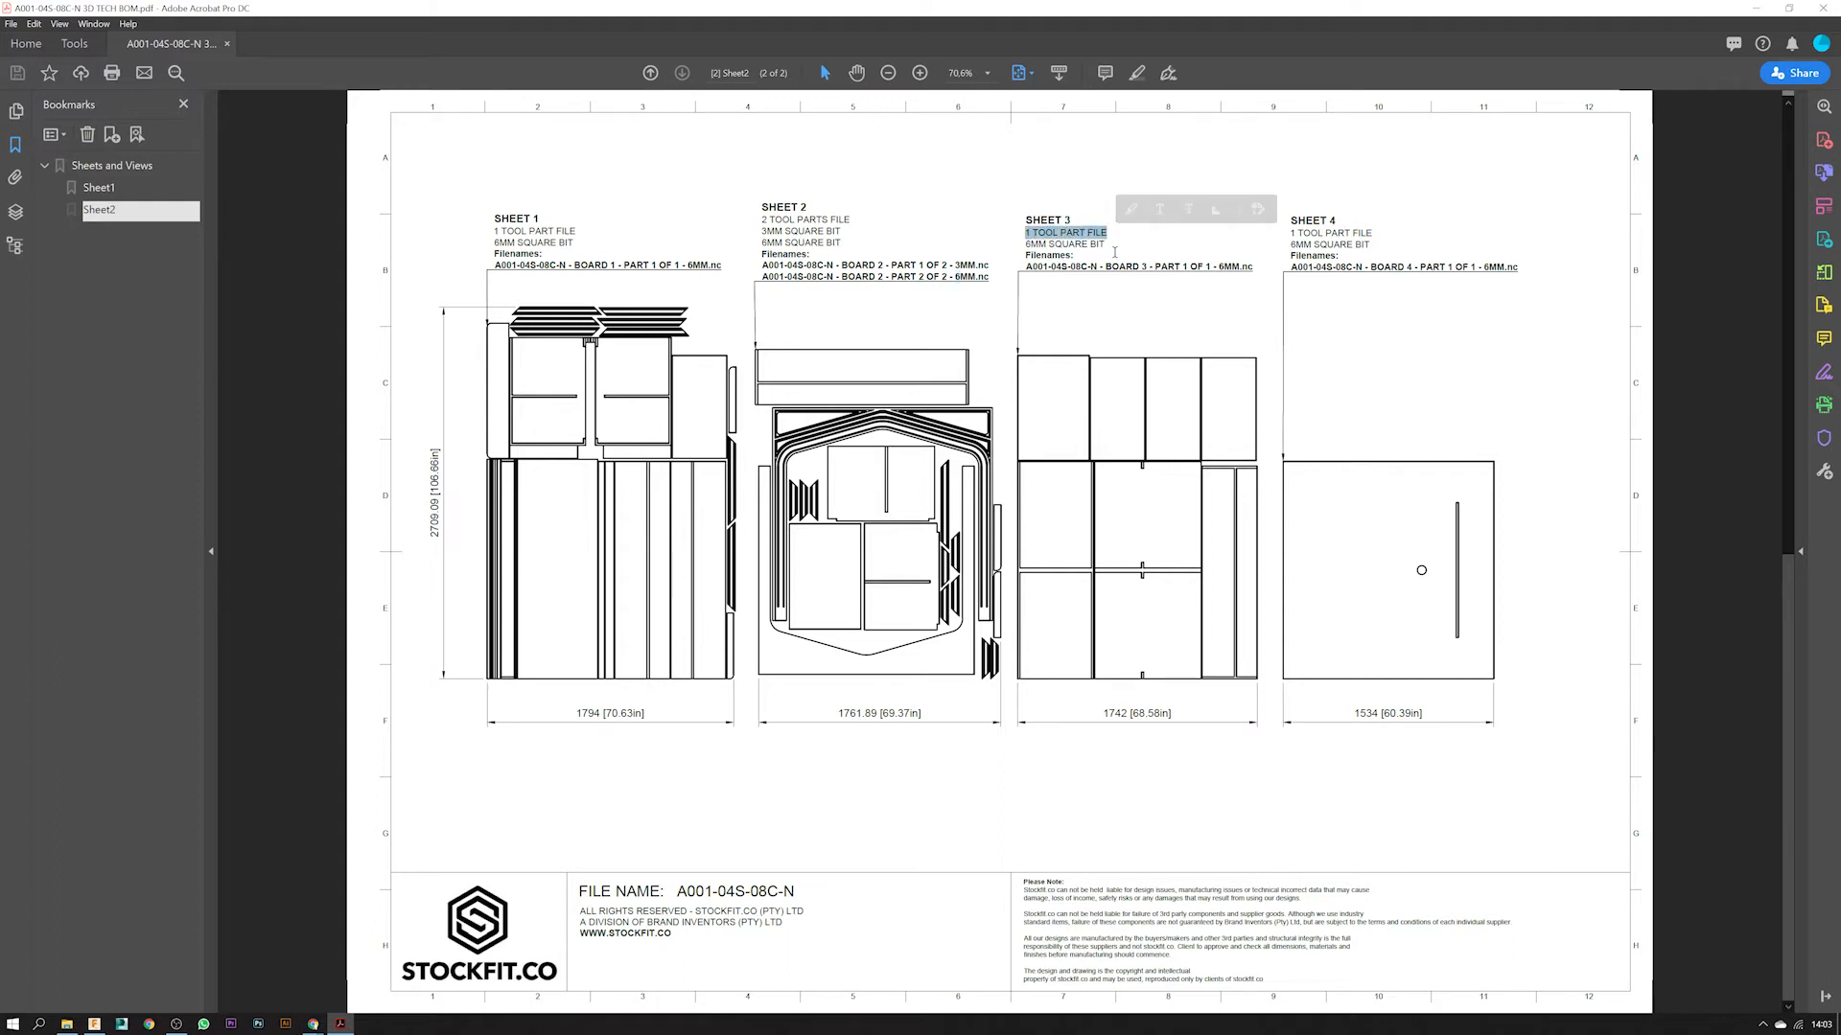
drag(1024, 267, 1253, 268)
click(1333, 317)
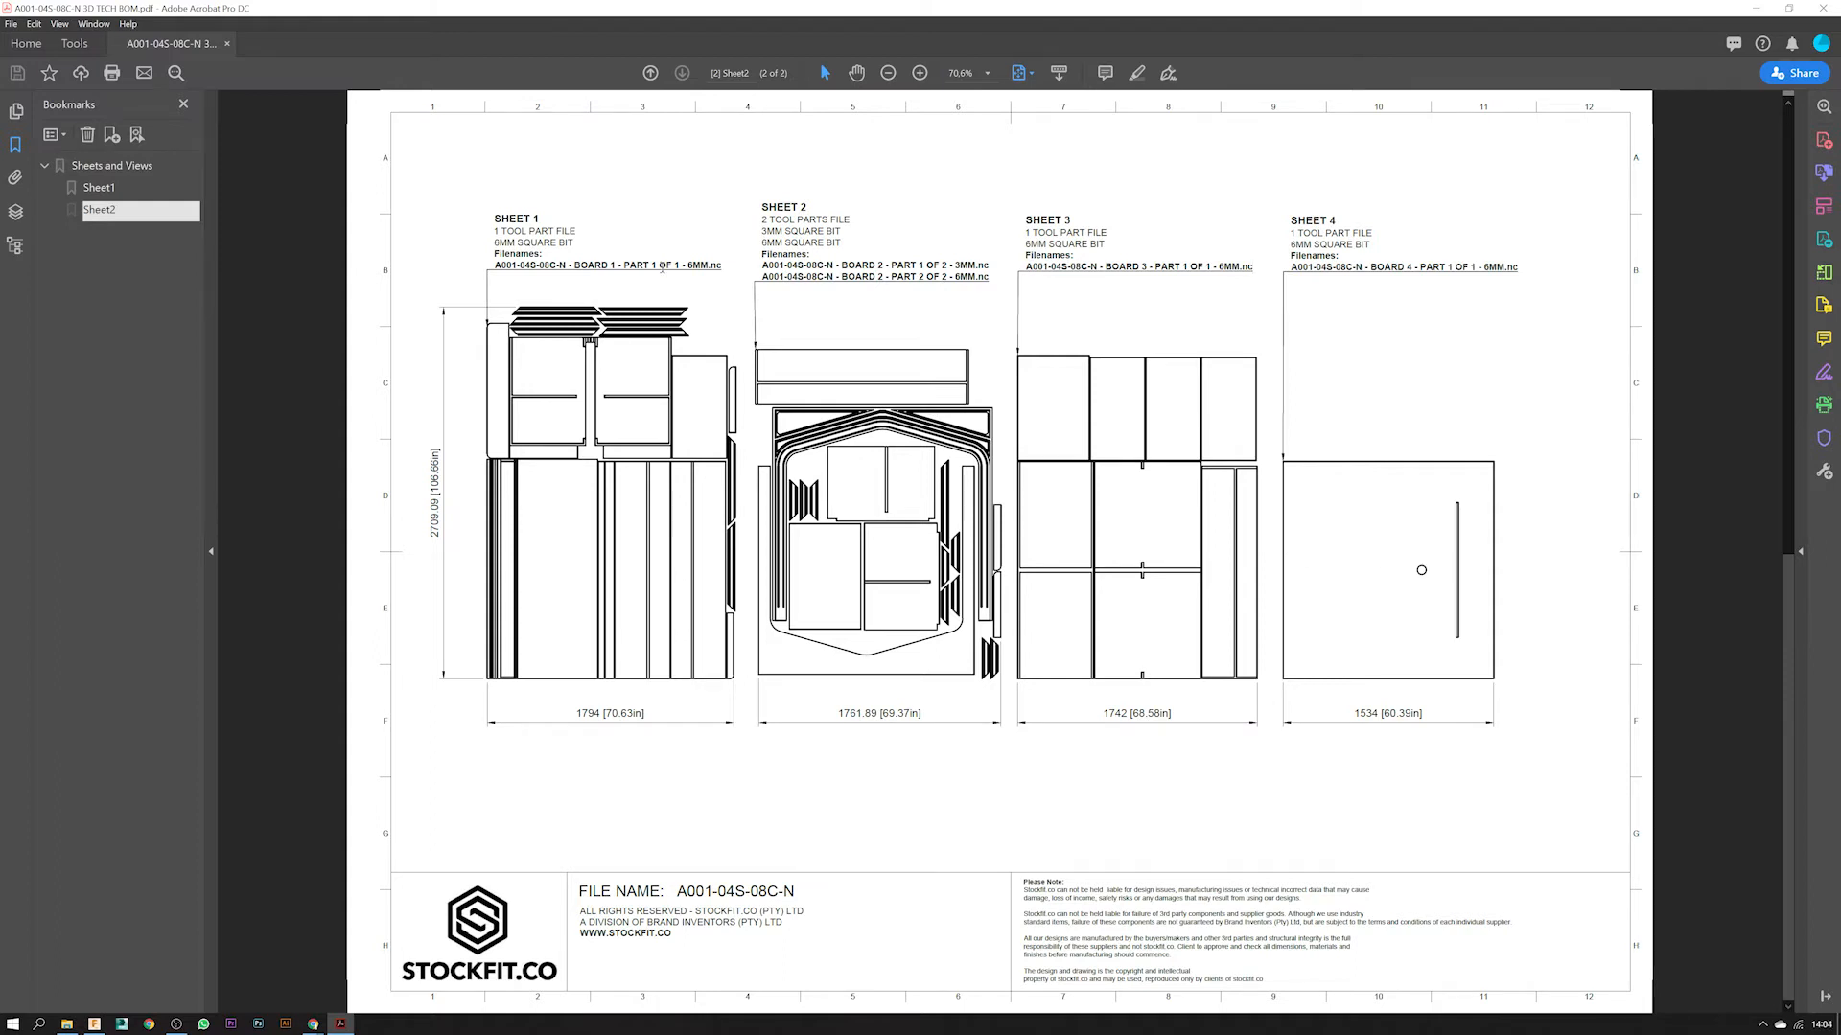
- Check the first board's width dimension and revisit the Sheet1 cabinet views before returning to Sheet2
drag(578, 715, 646, 711)
click(630, 752)
click(99, 189)
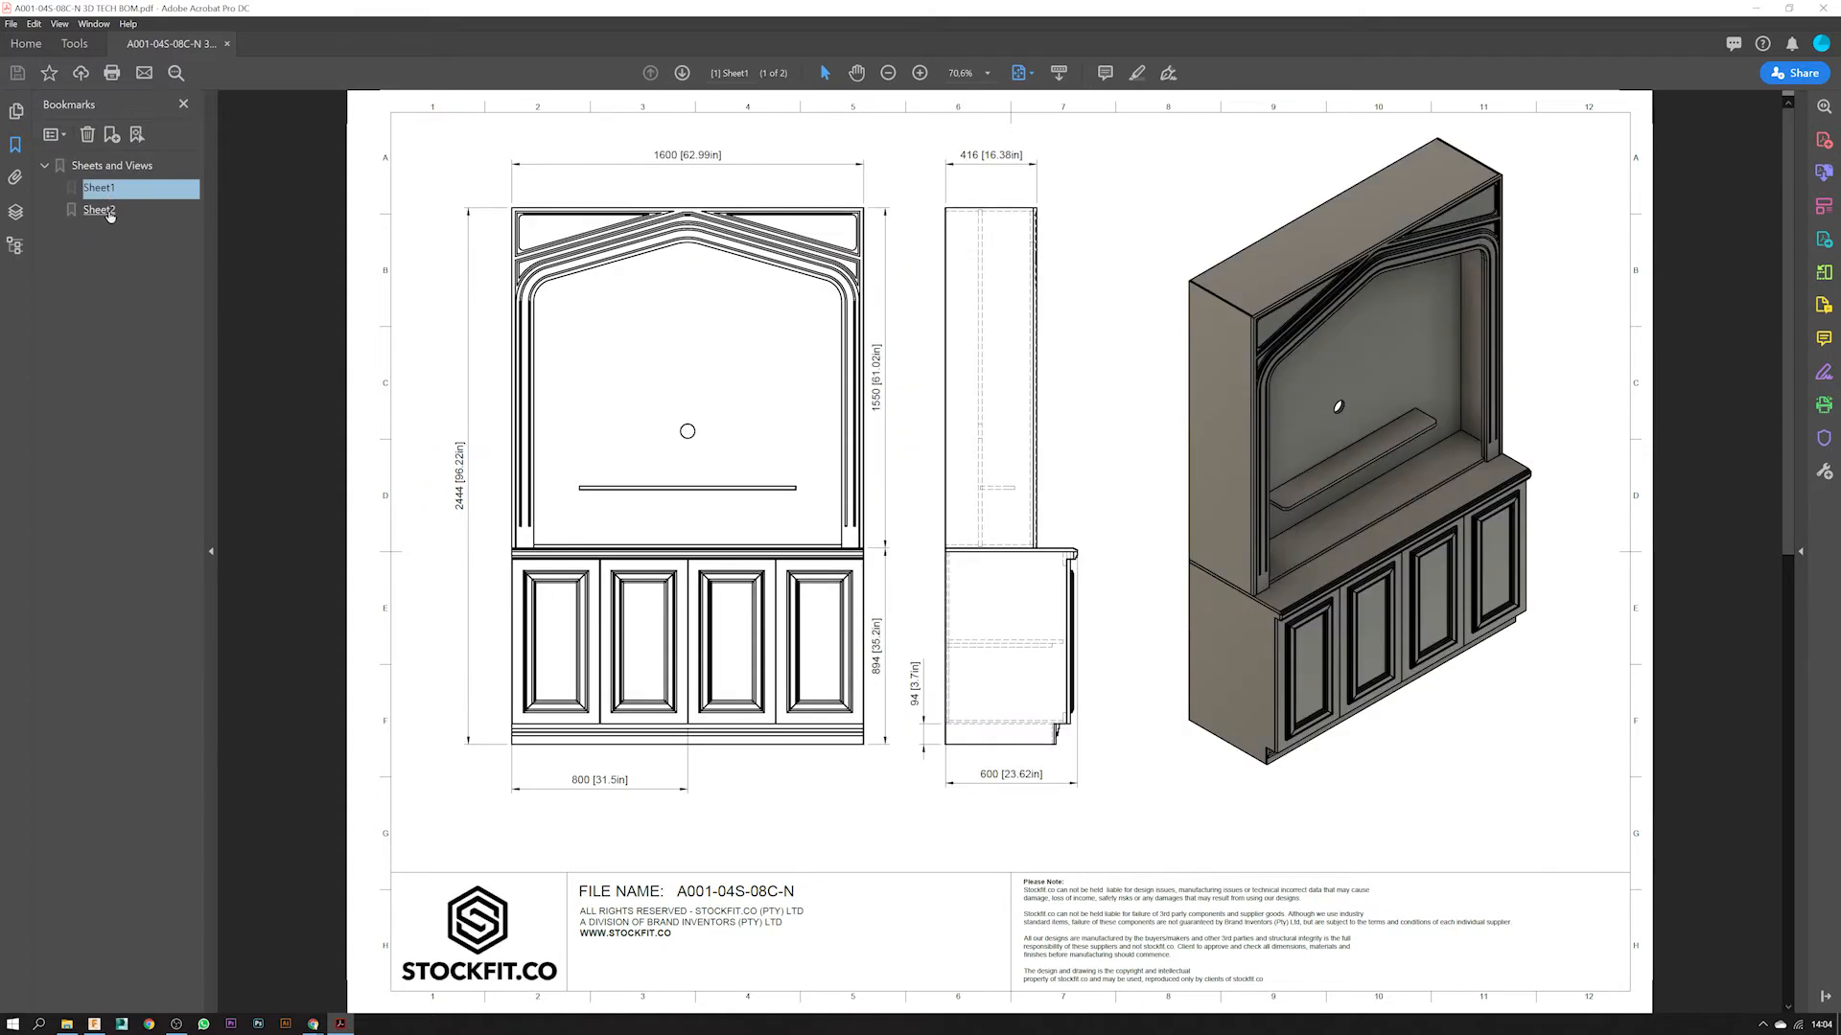
click(100, 211)
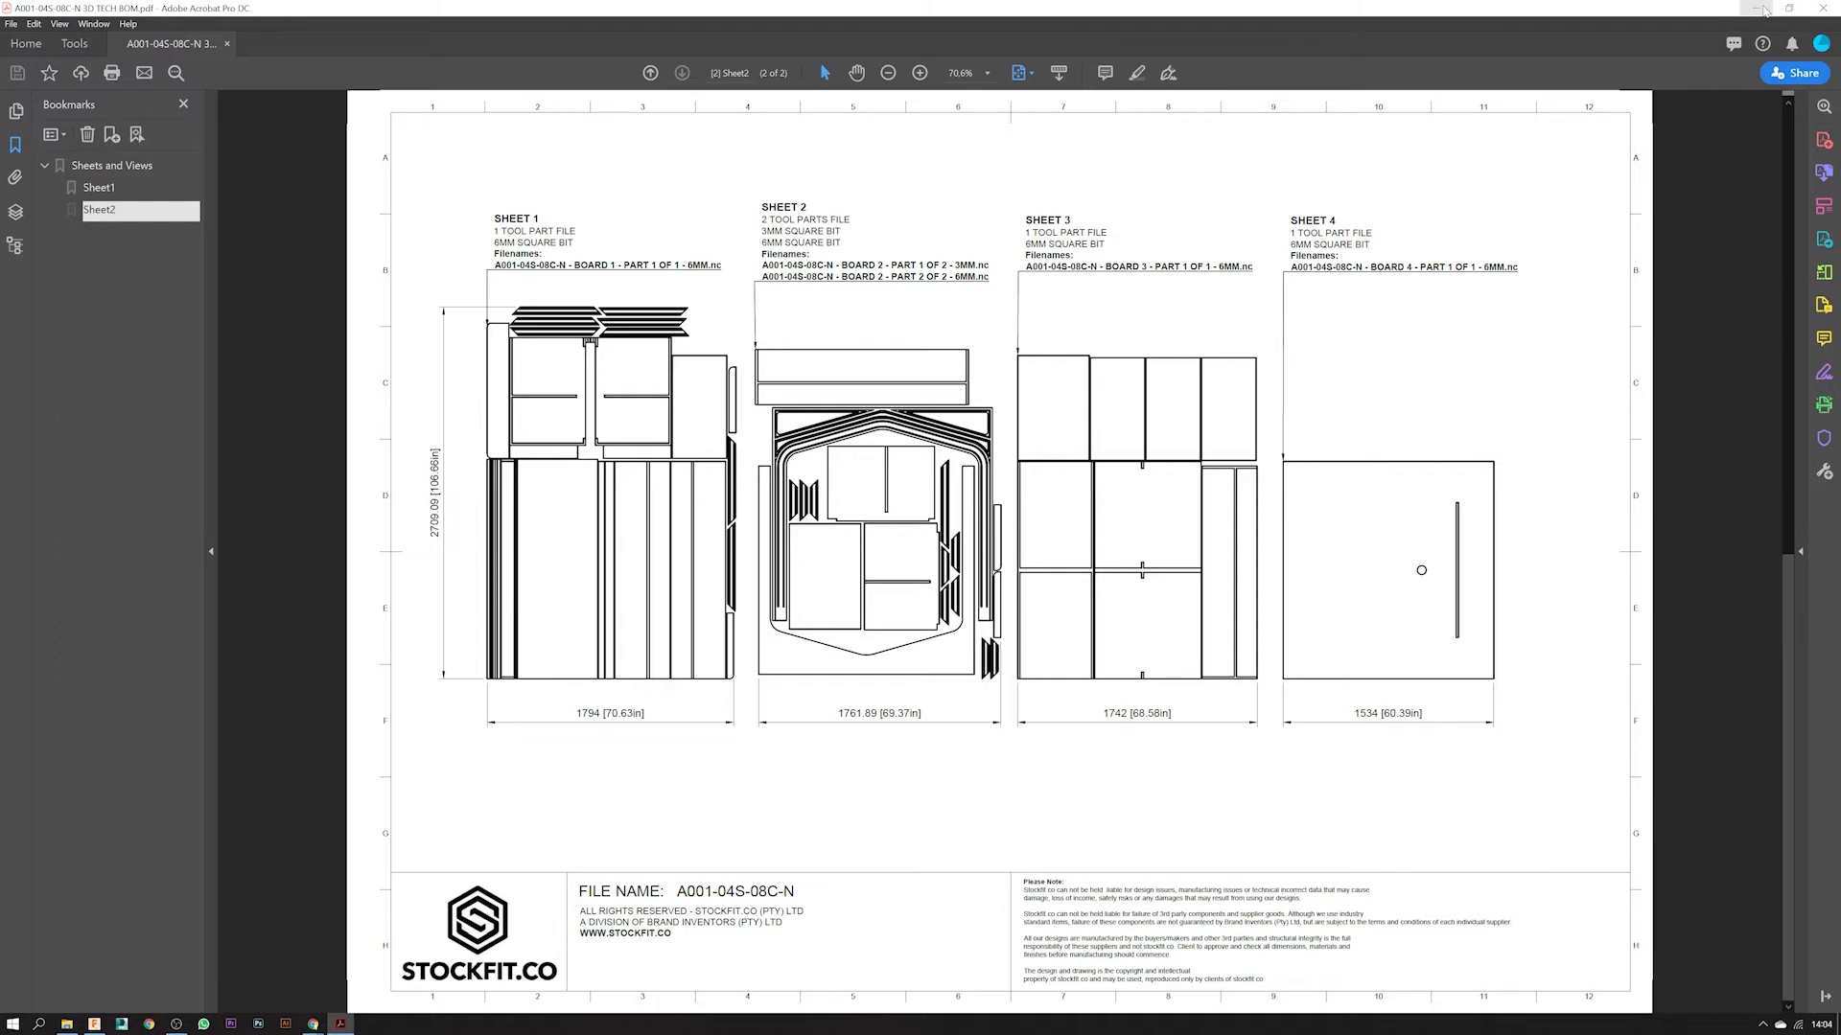
- Open A001-04S-08C-N 3D PDF v2.pdf, always trust the document and activate its 3D model
click(66, 1024)
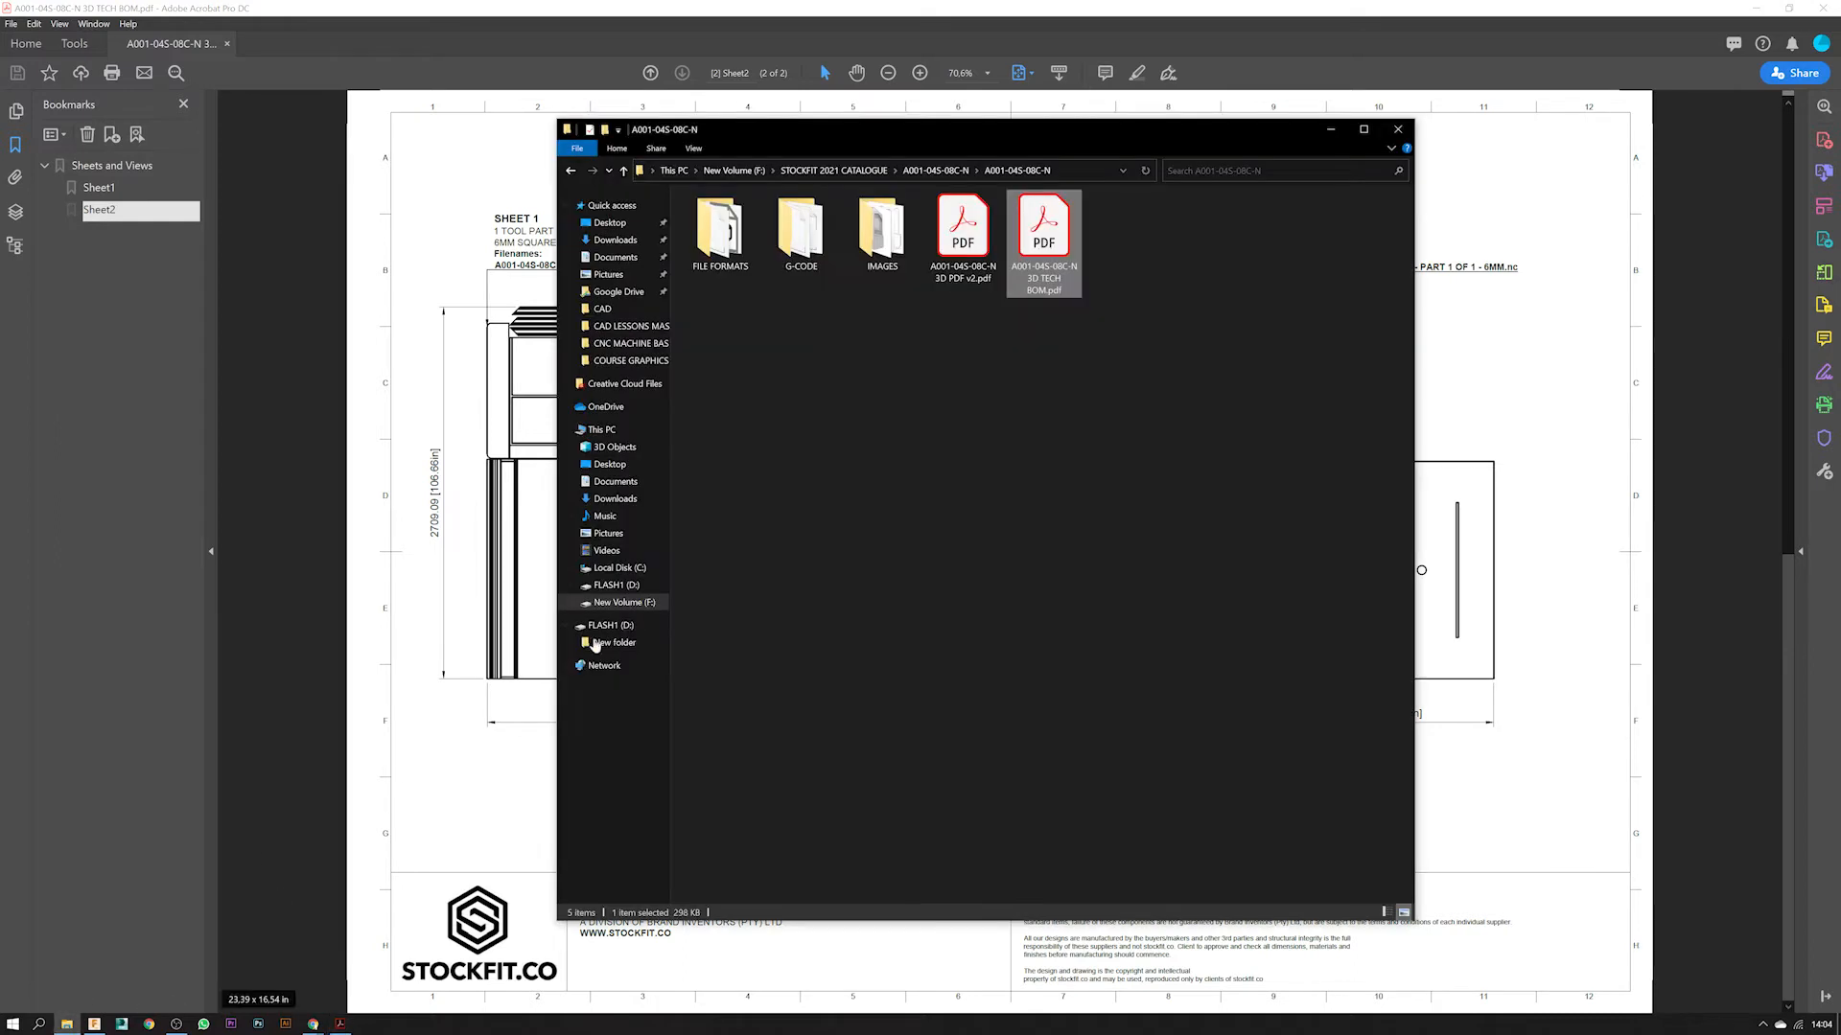
click(961, 240)
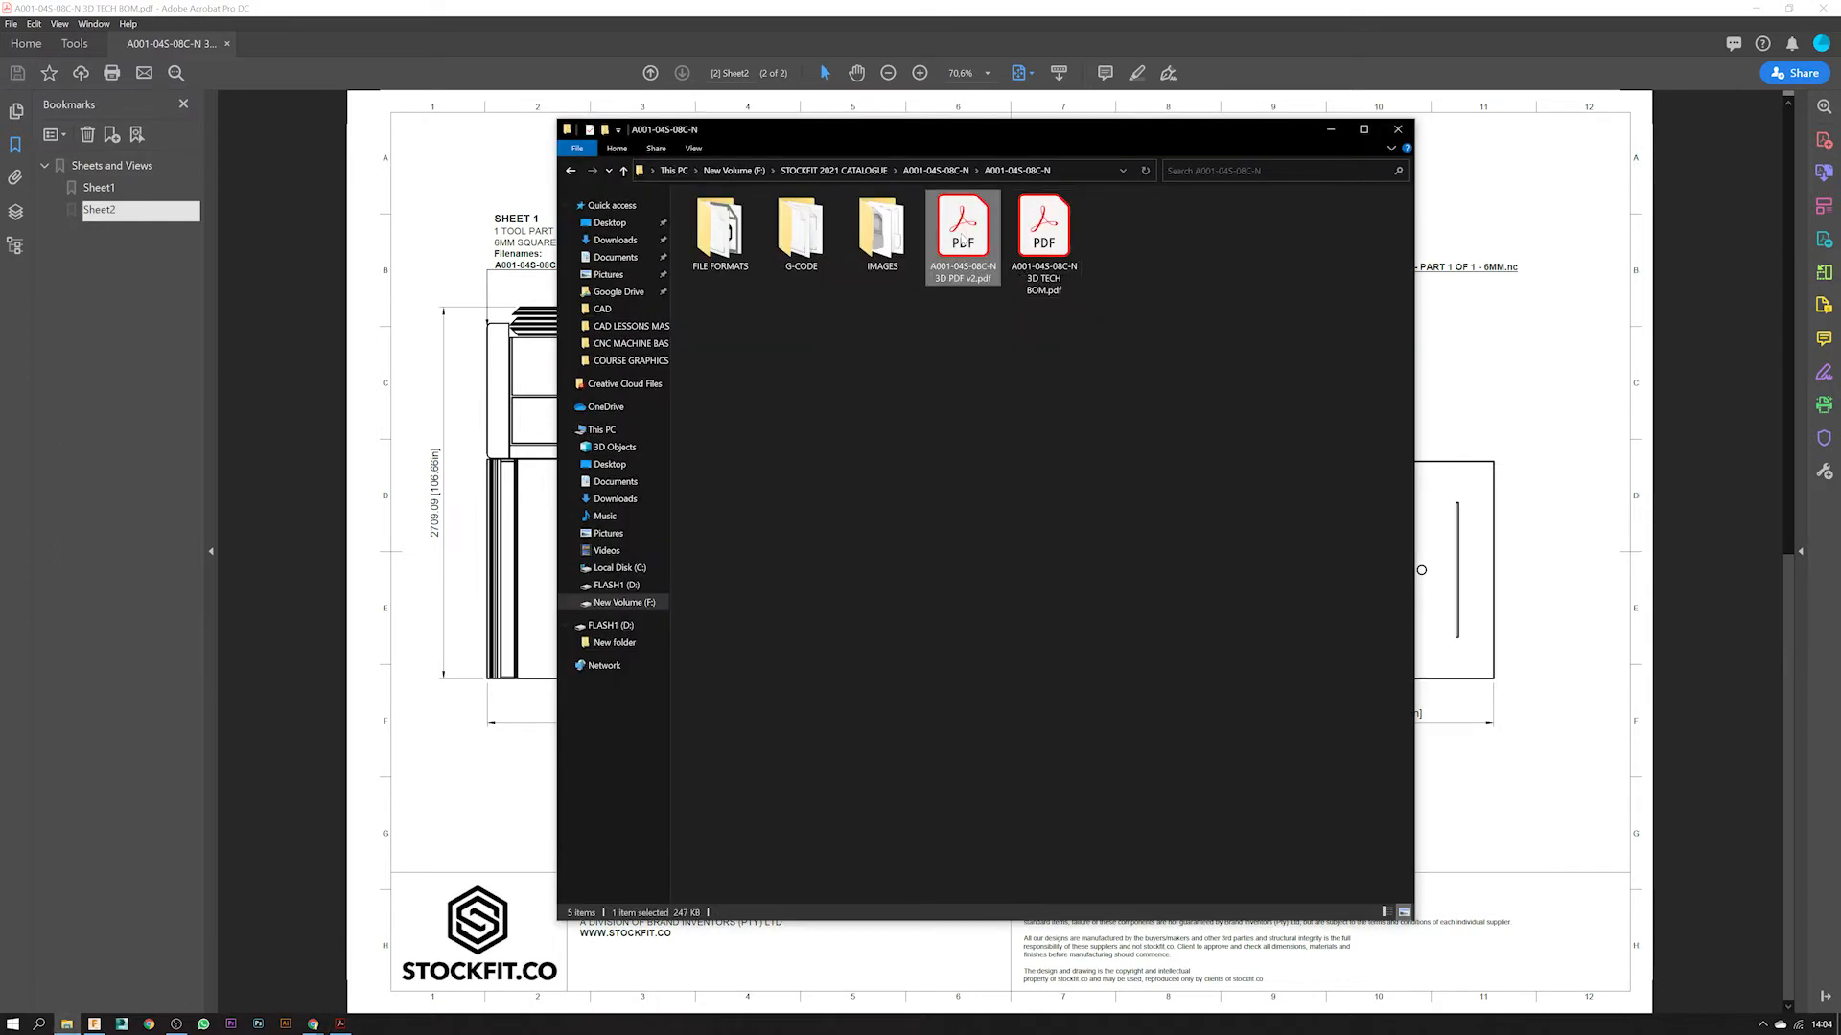
double_click(961, 240)
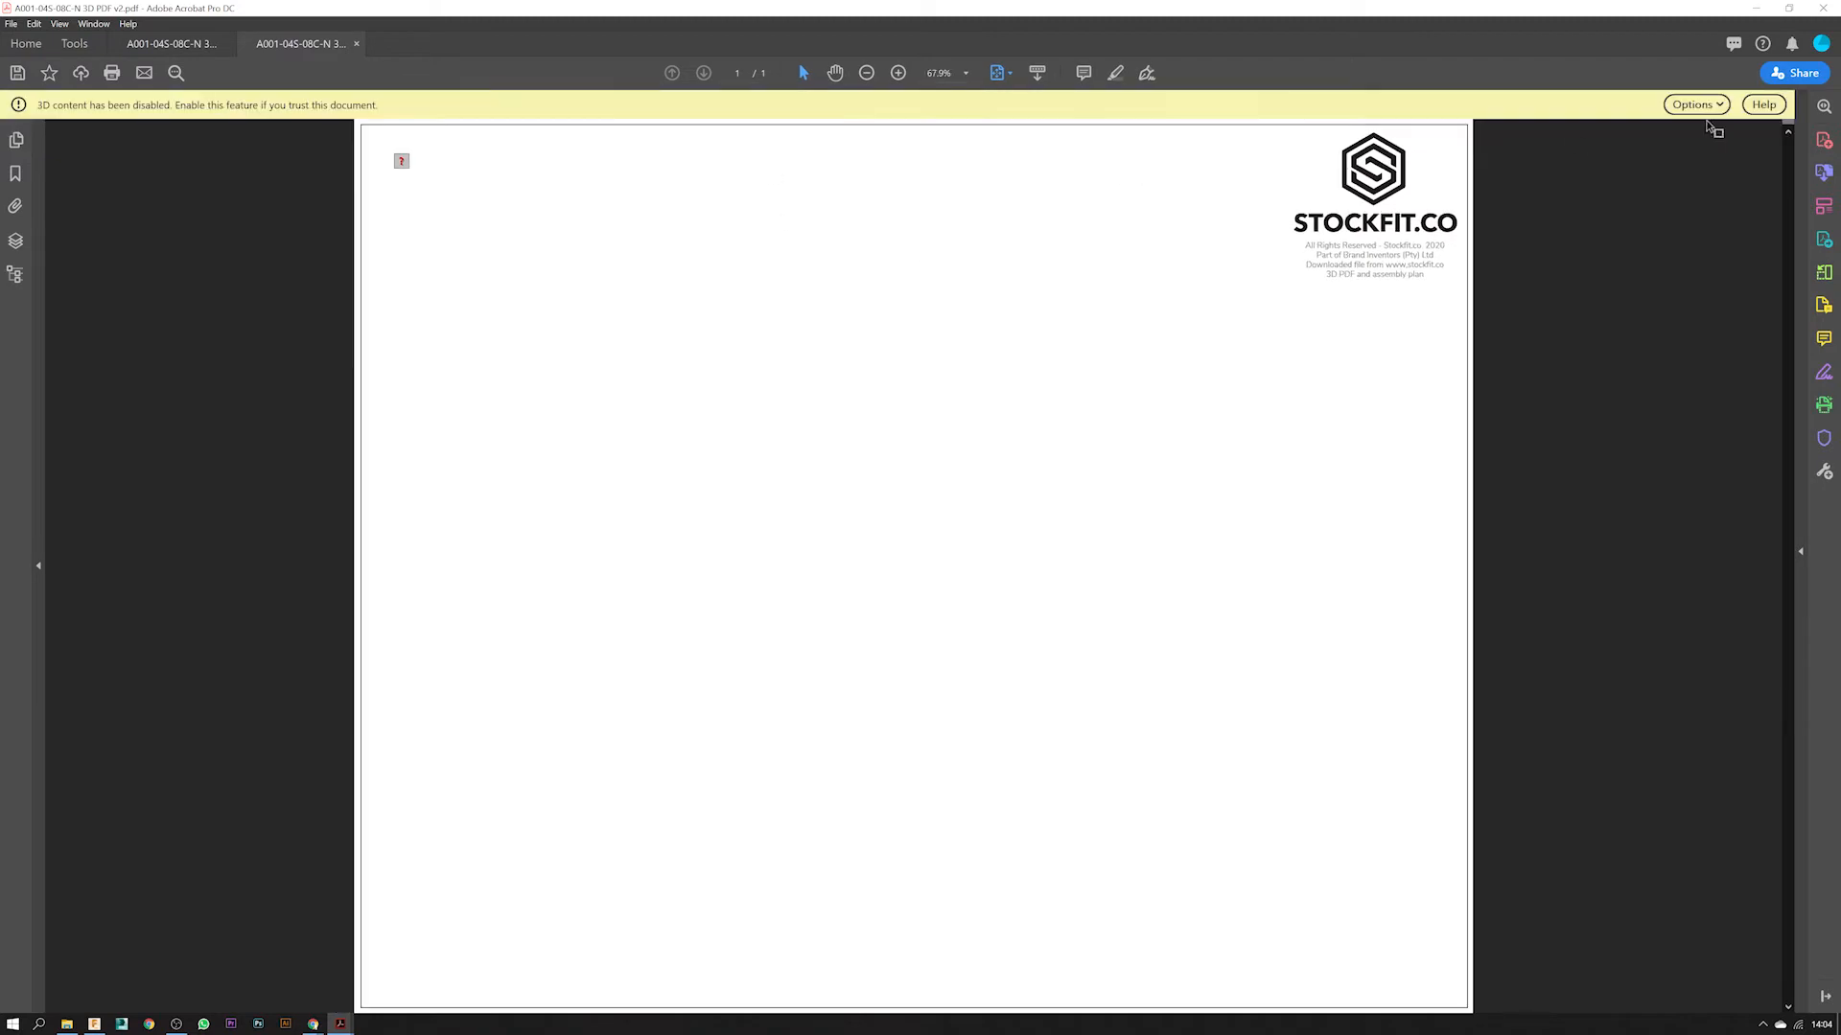
click(1702, 104)
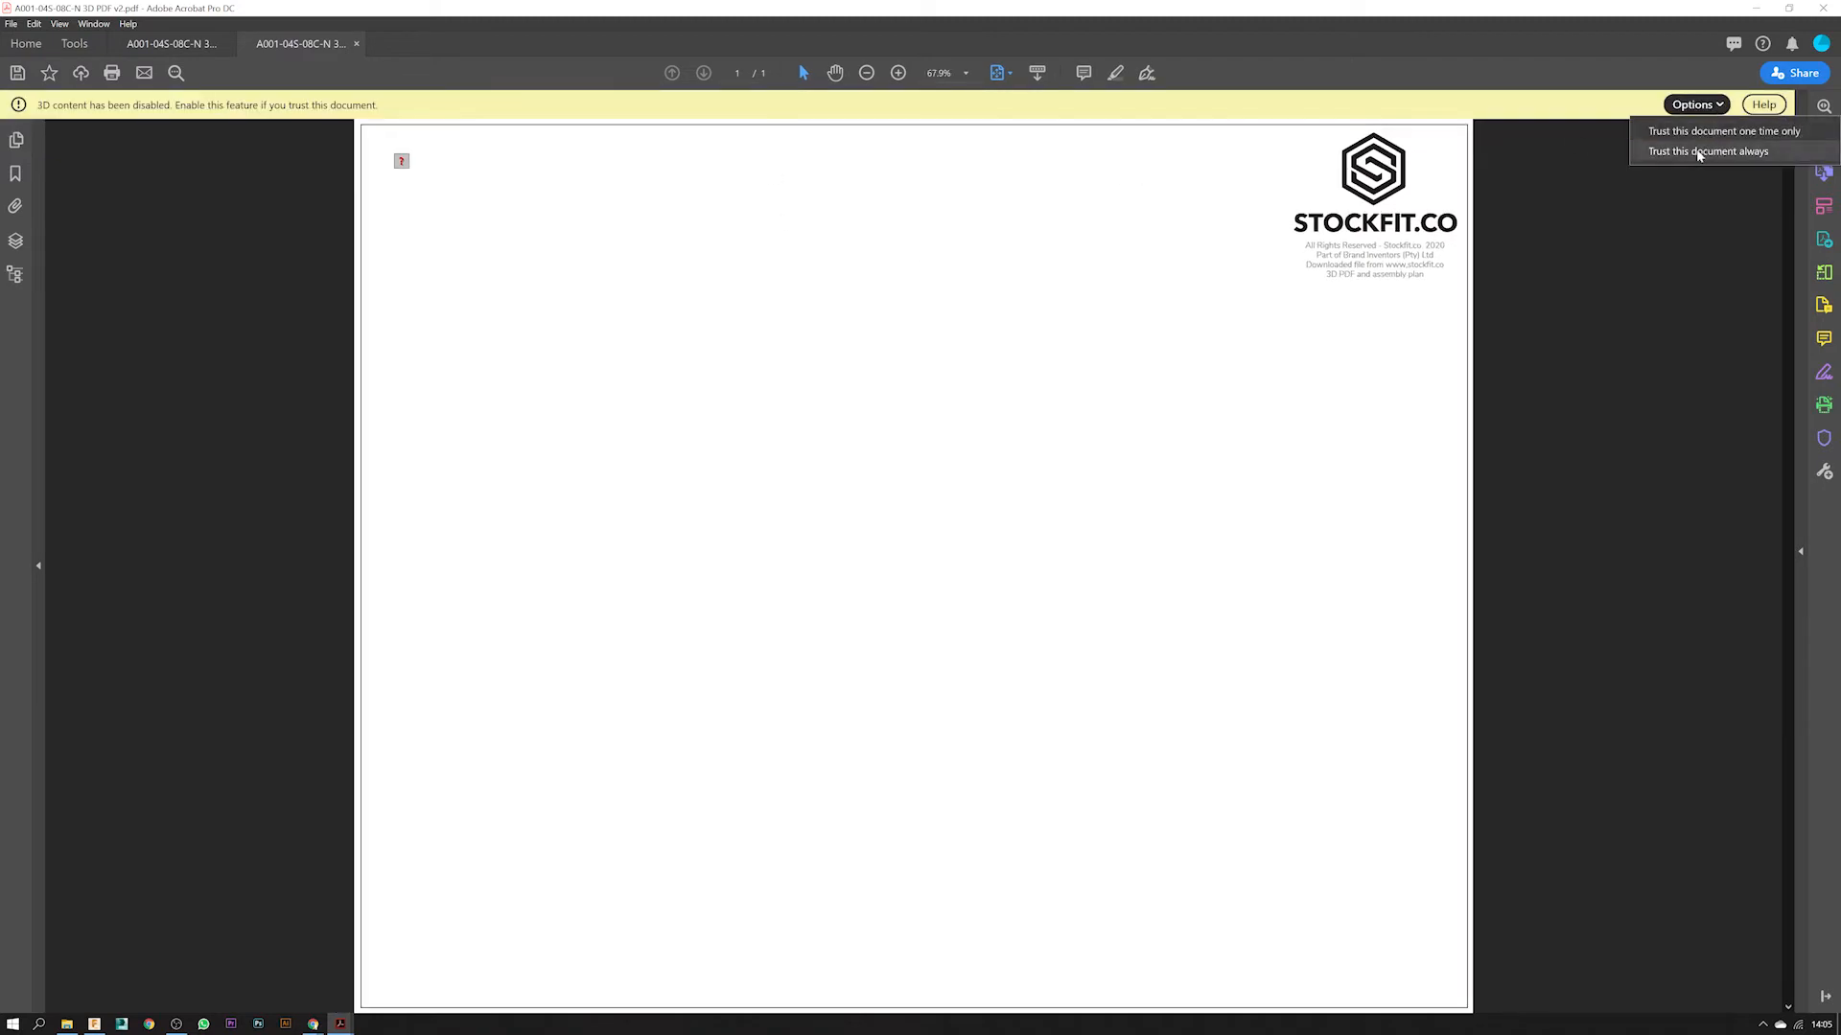
click(1699, 151)
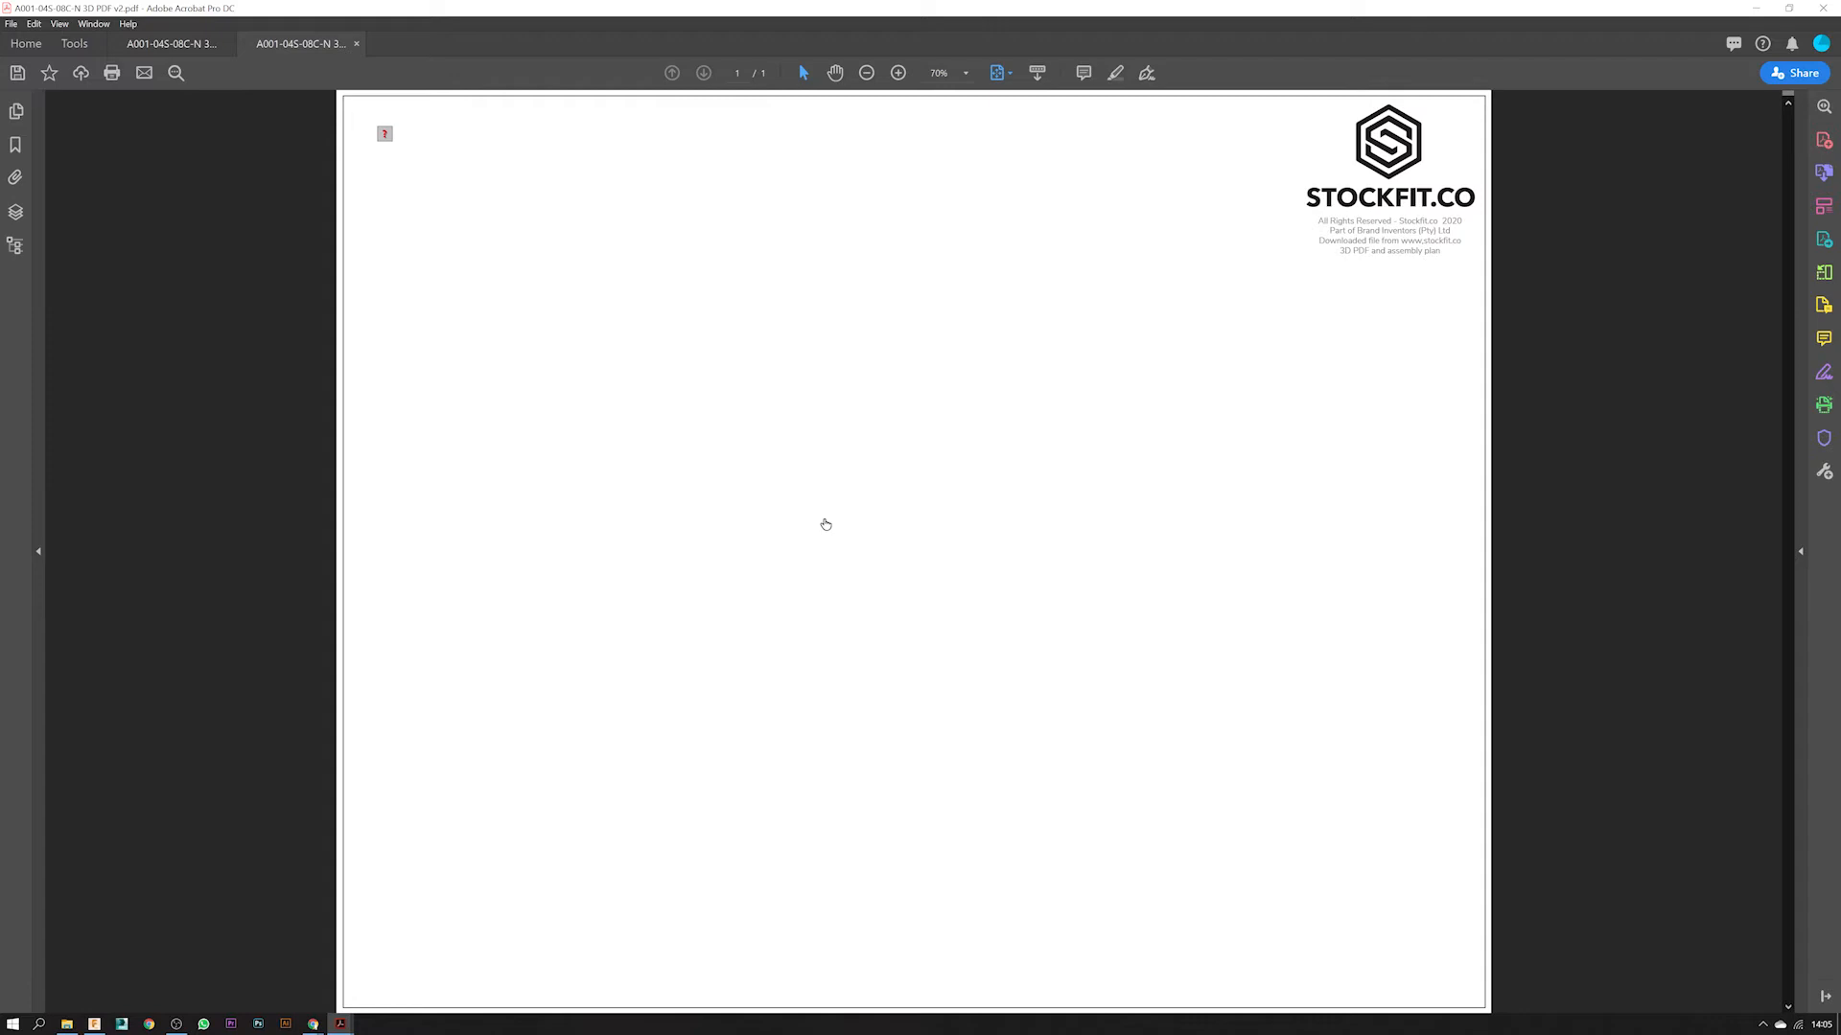
click(830, 496)
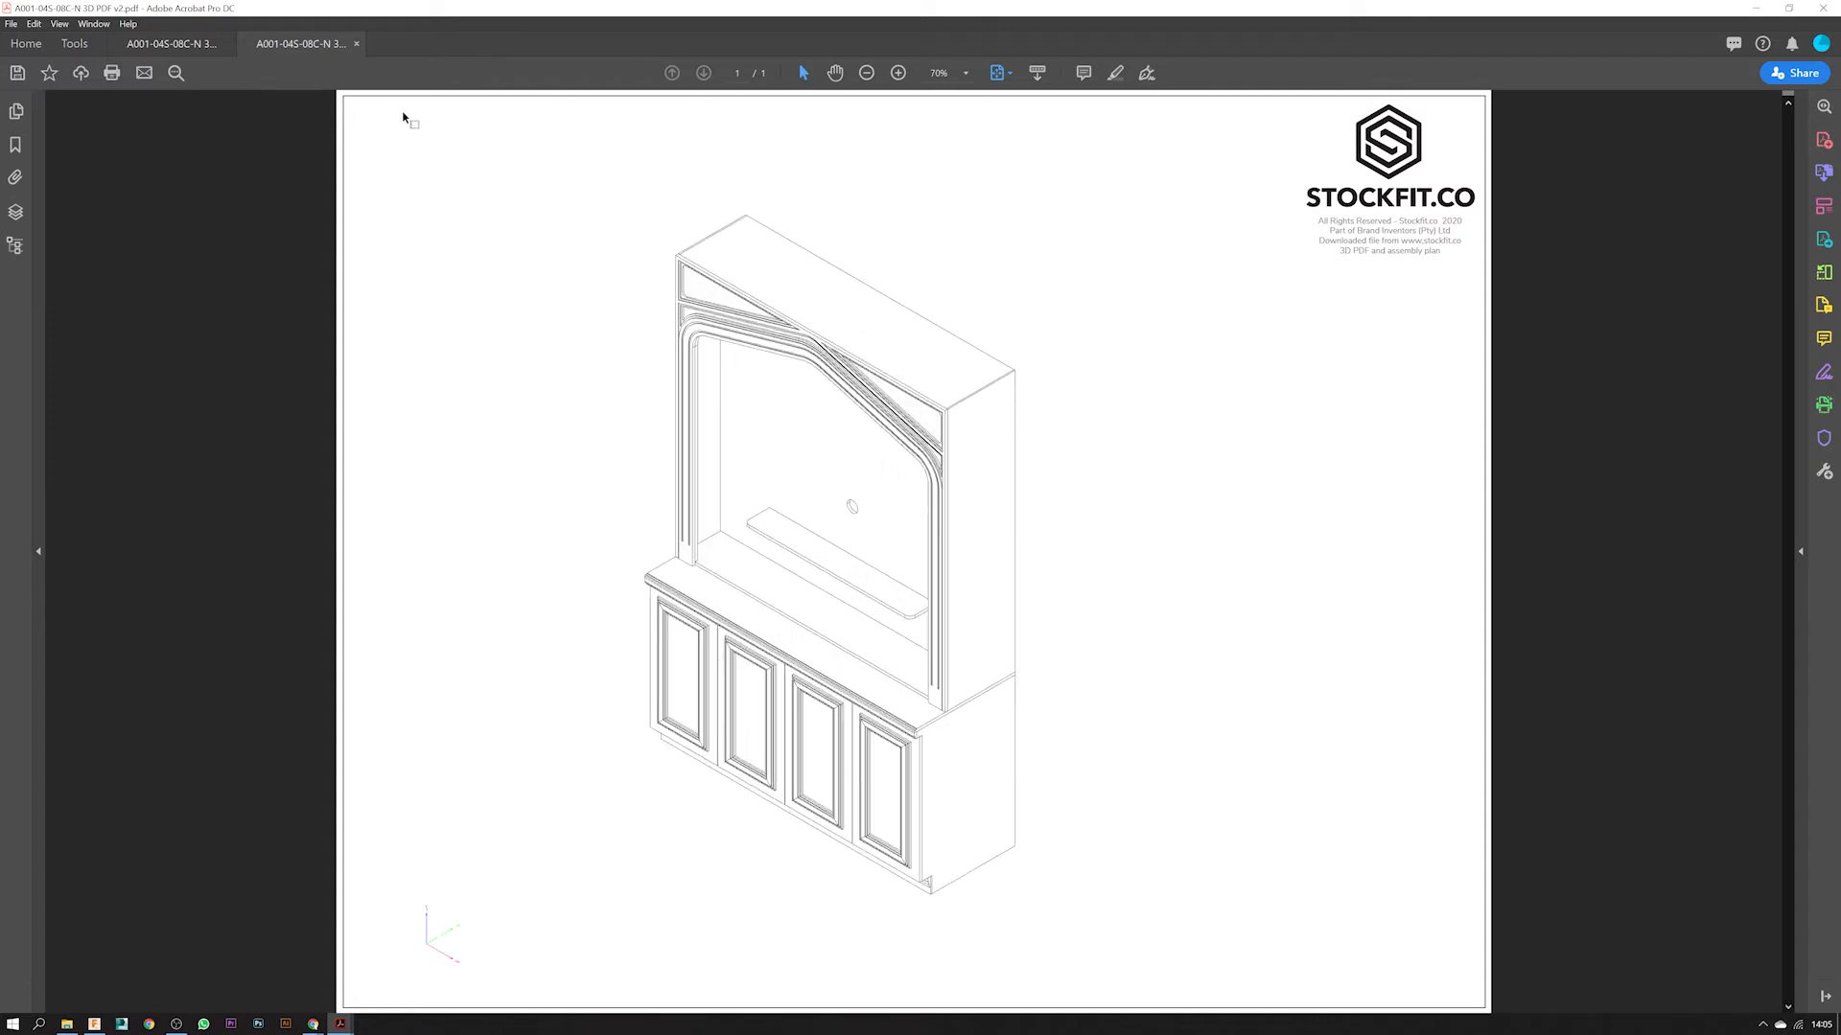
- Show the model tree, expand it down to the parts of CENTRE UNIT, and hide DOOR 1, DOOR 2, DOOR 3 and DOOR 4
click(571, 115)
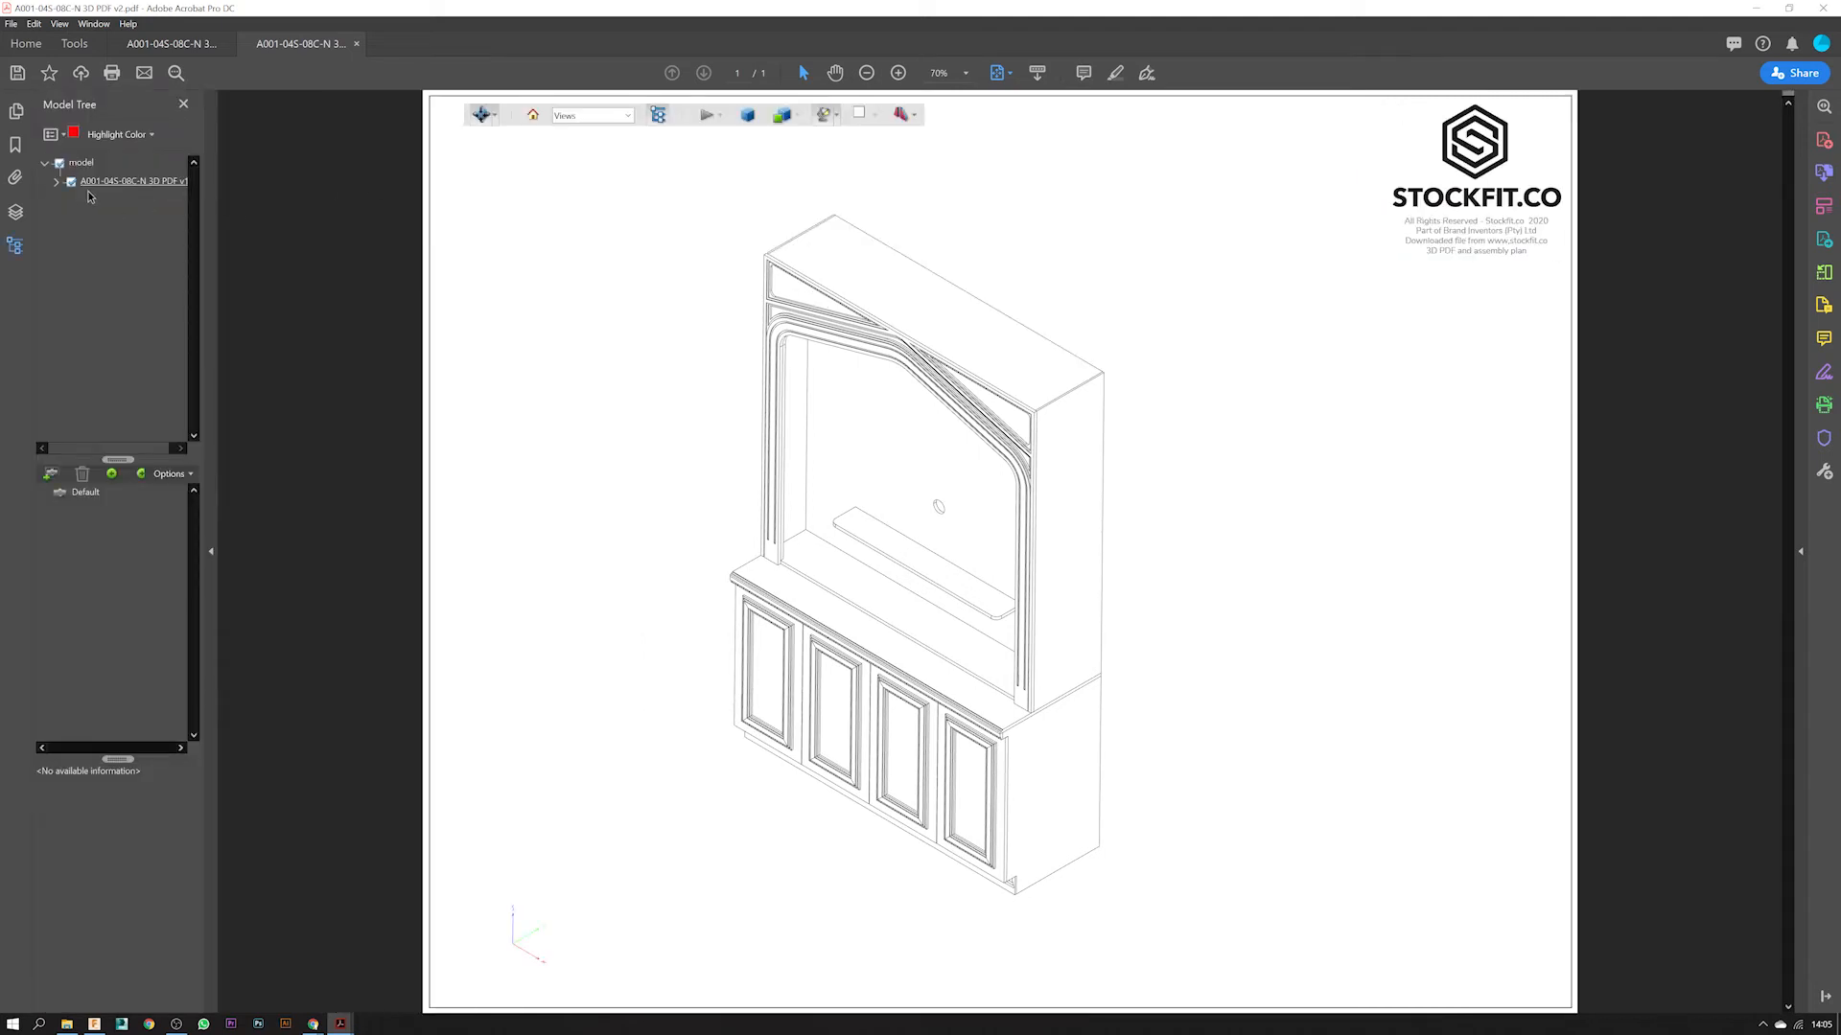
click(57, 181)
click(68, 202)
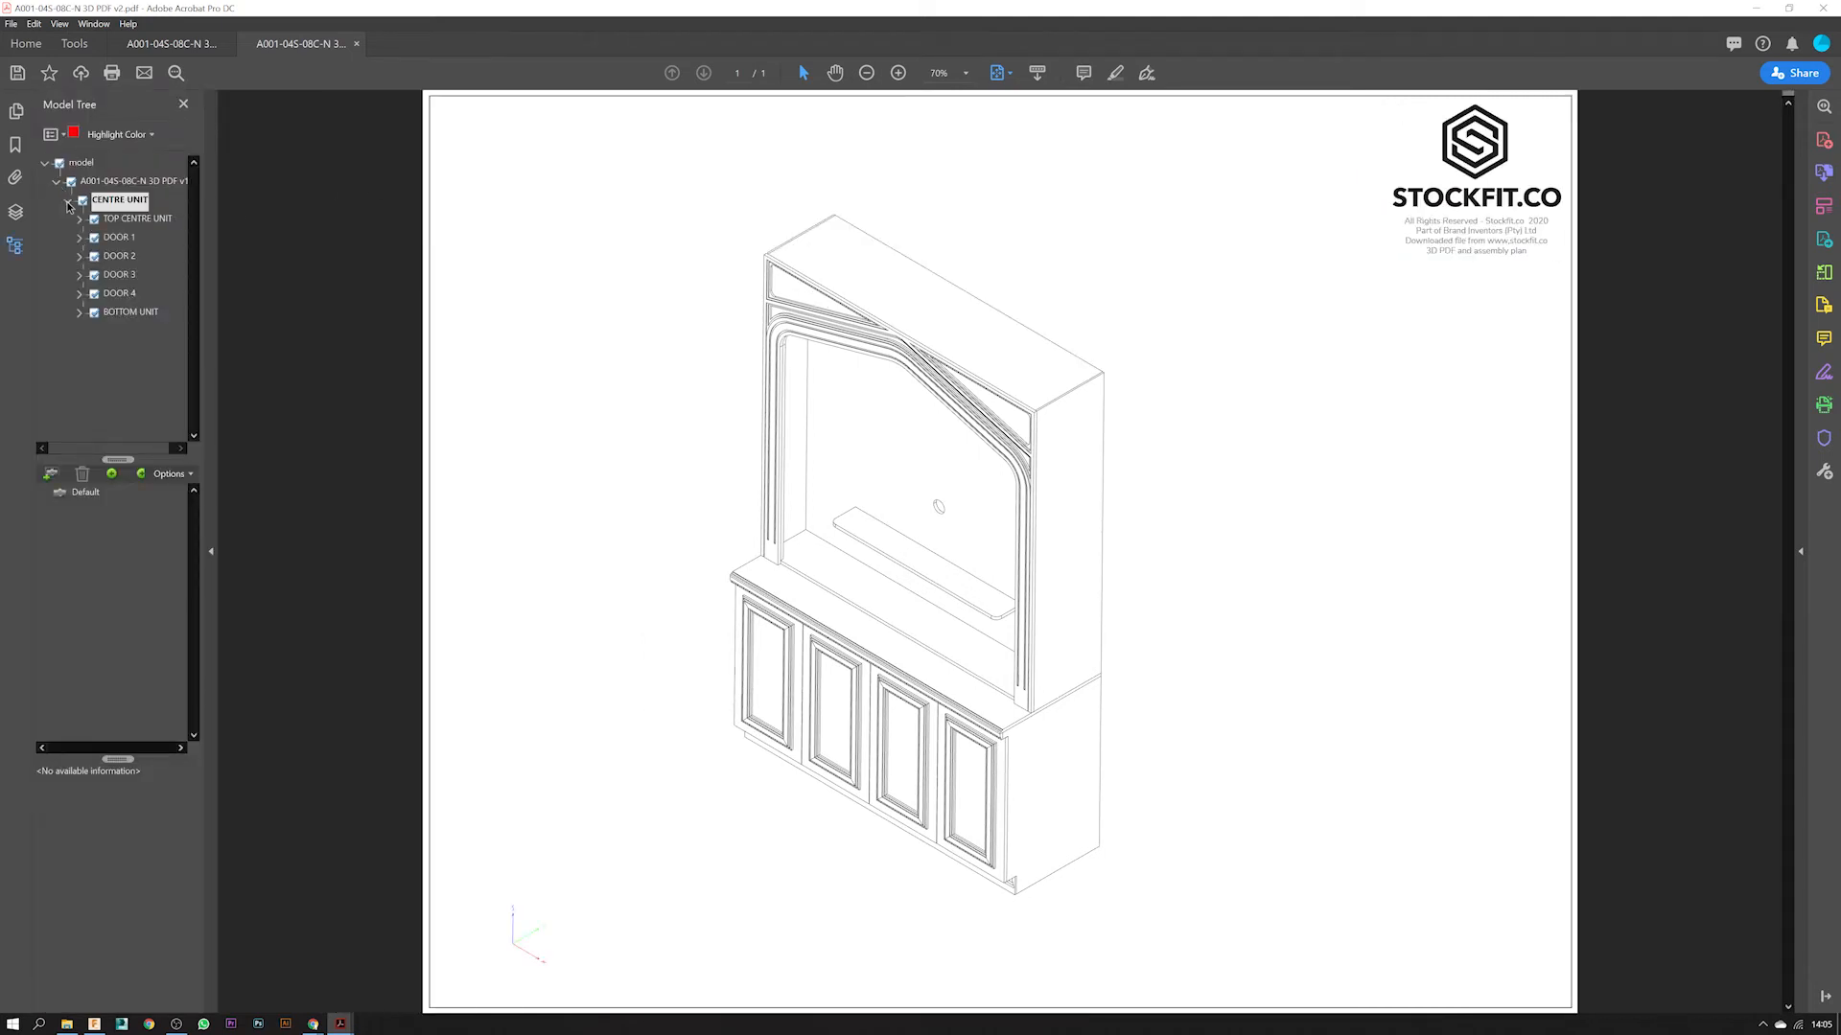
click(94, 294)
click(94, 275)
click(94, 256)
click(94, 237)
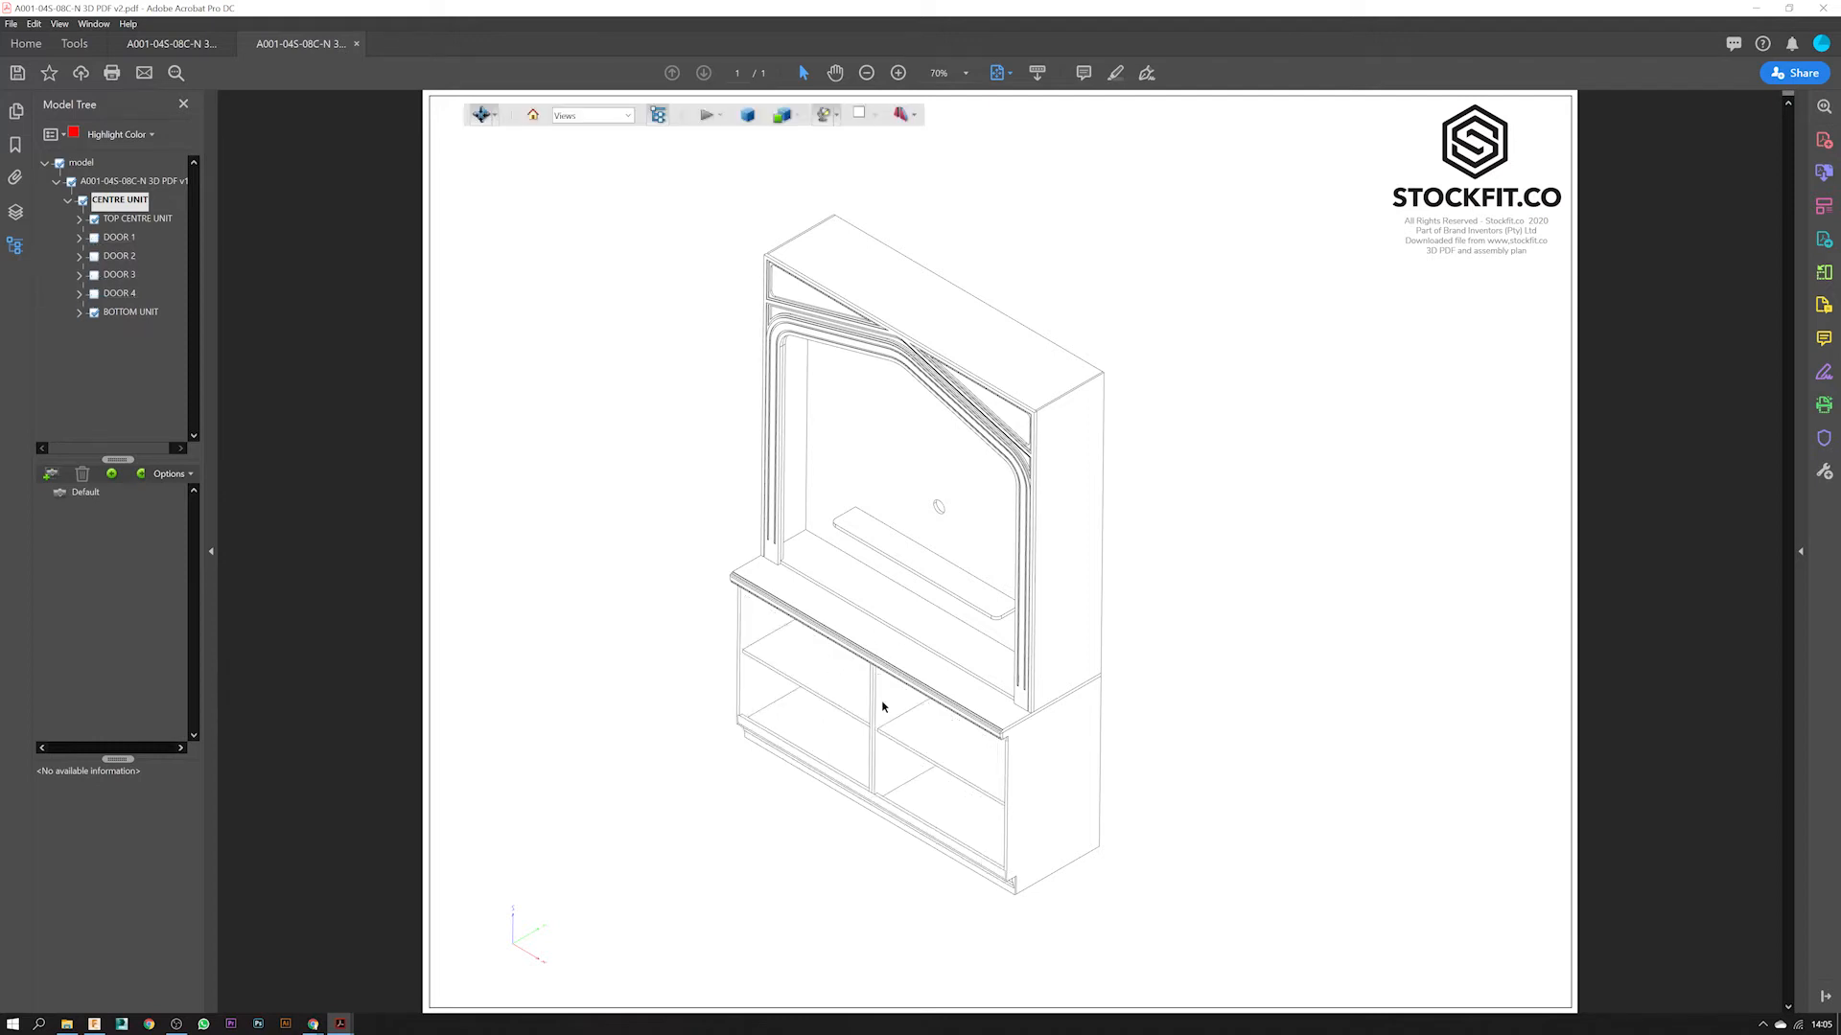
- Rotate the doorless cabinet to view it from its other side and list the panels of TOP CENTRE UNIT
click(493, 116)
click(496, 161)
drag(813, 546, 943, 607)
drag(877, 416, 620, 509)
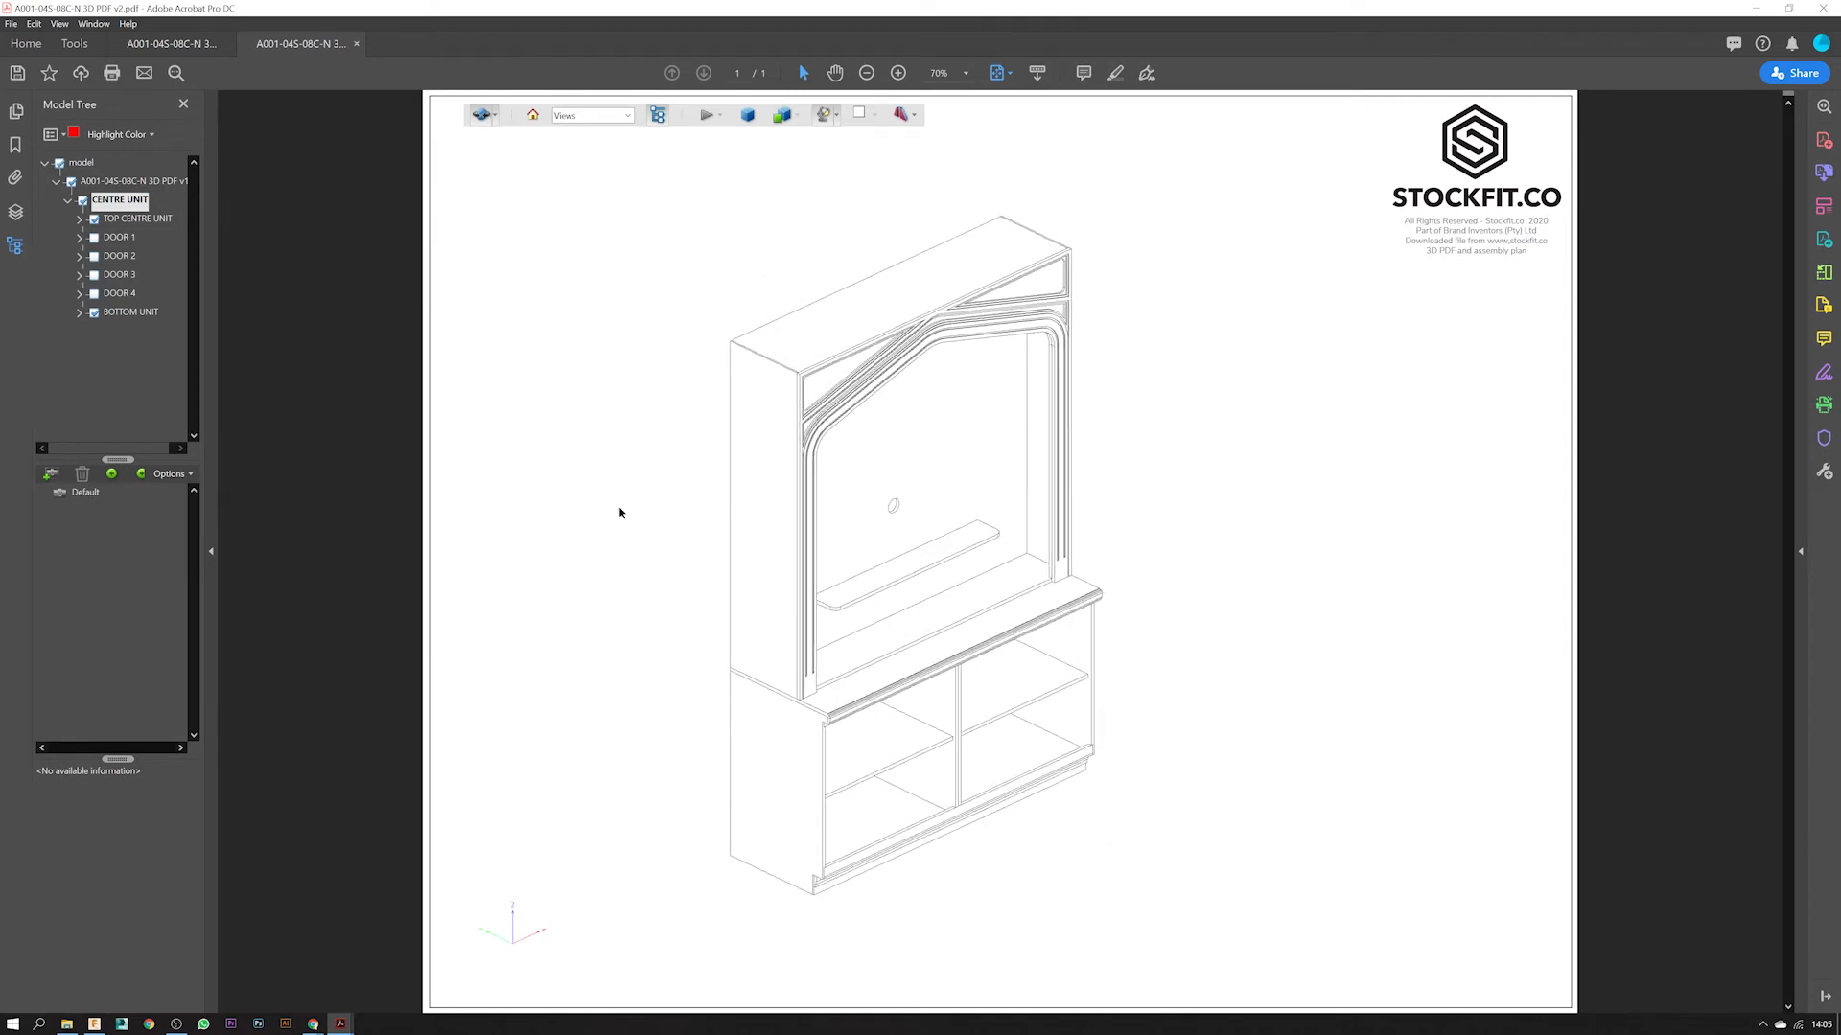
click(79, 218)
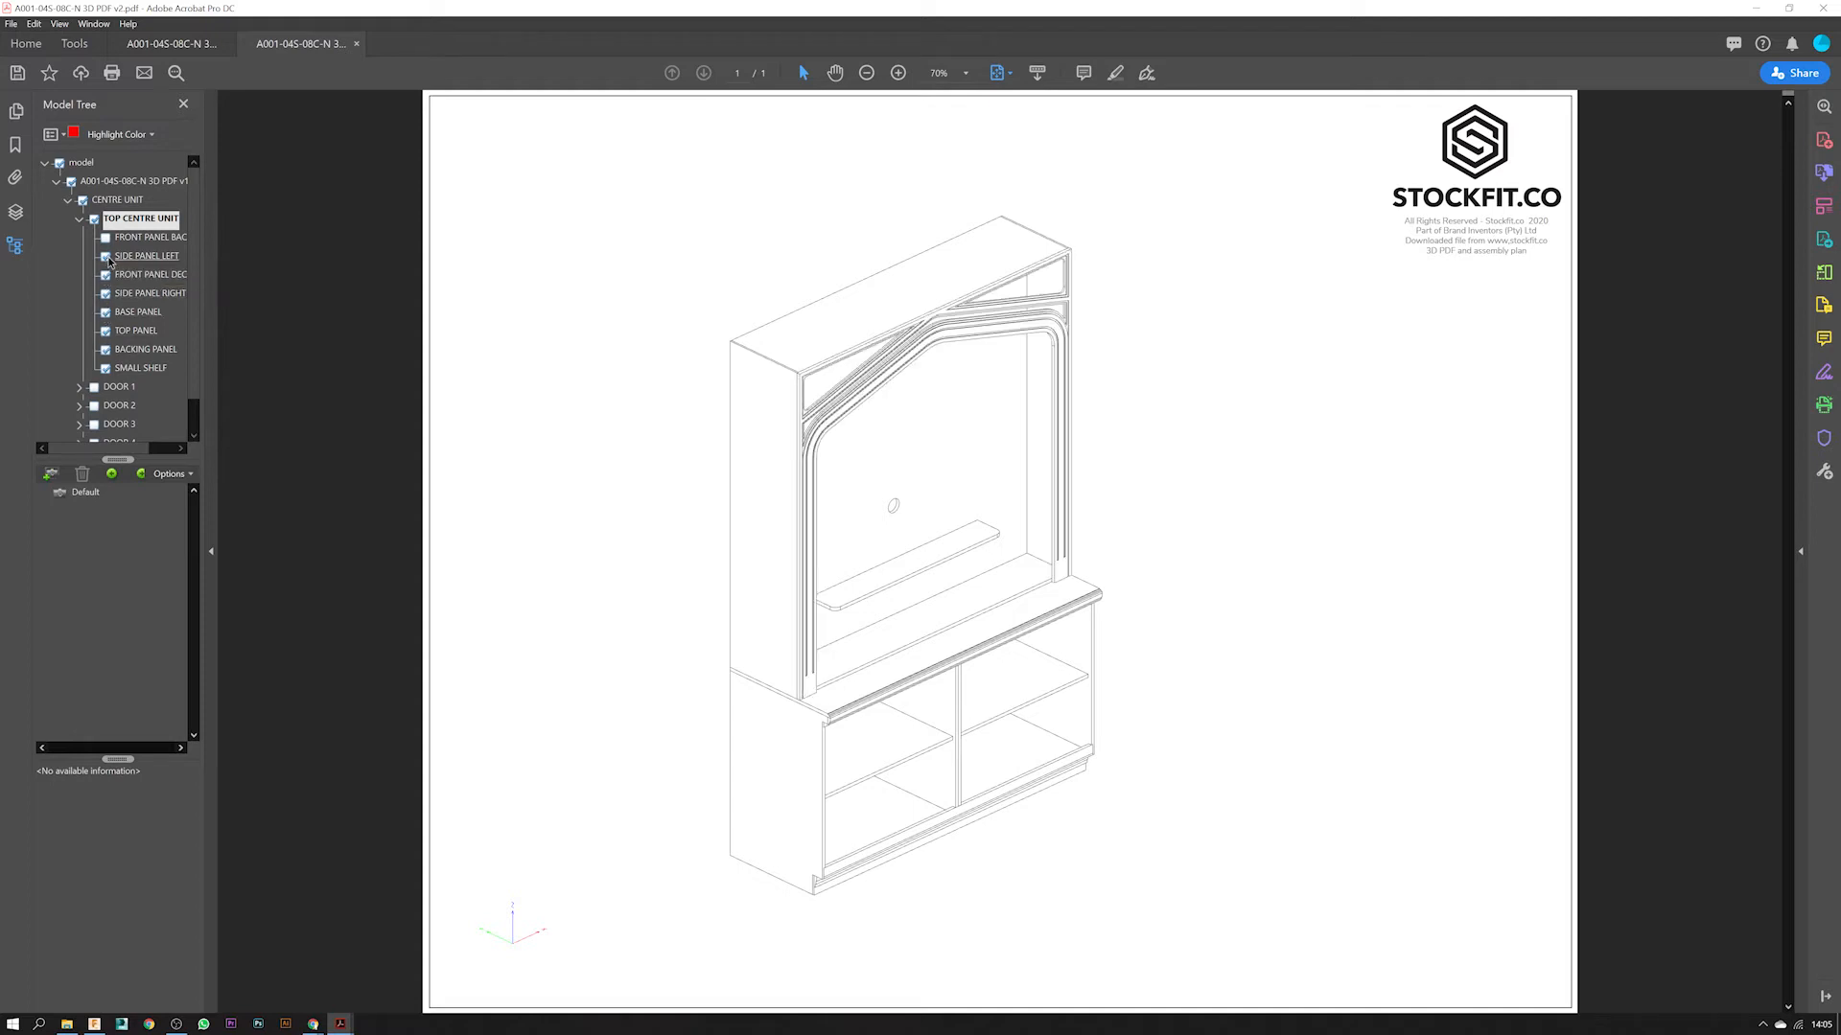
mouse_move(868, 490)
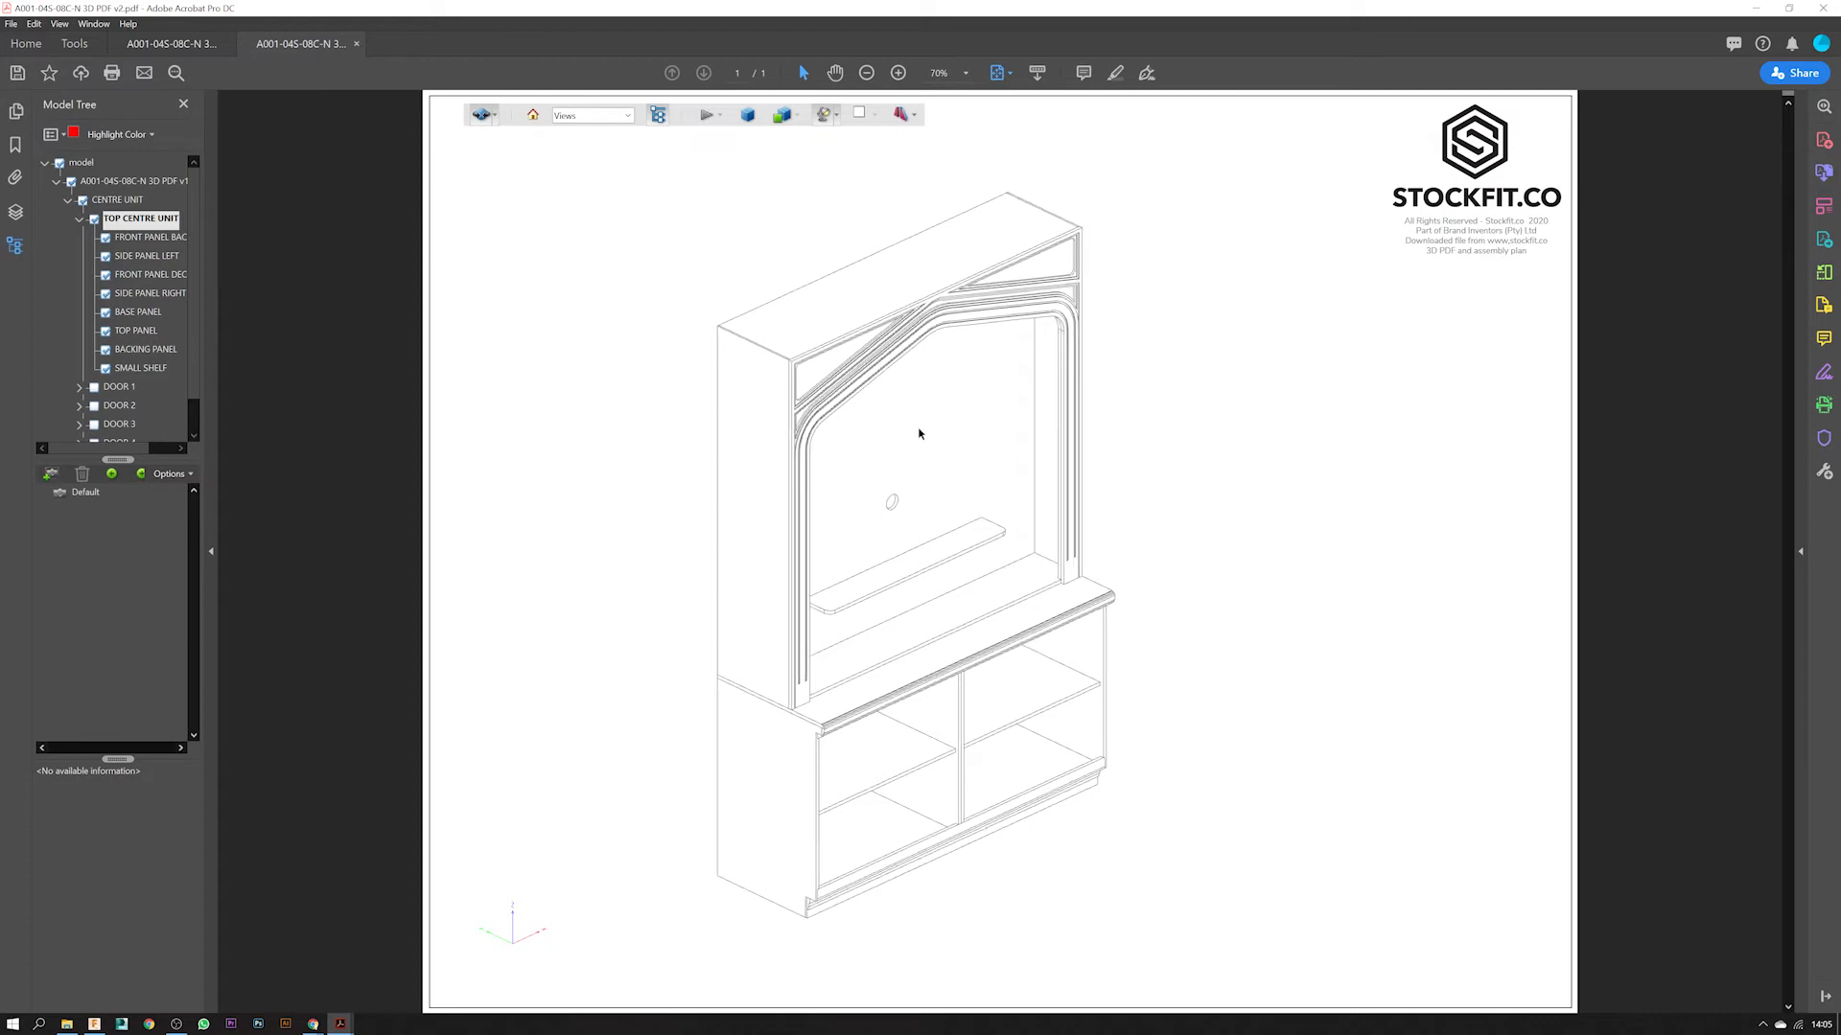
- Compare the cabinet in the Solid, Solid Wireframe and Shaded Illustration render modes, ending in Illustration mode
click(794, 116)
click(798, 165)
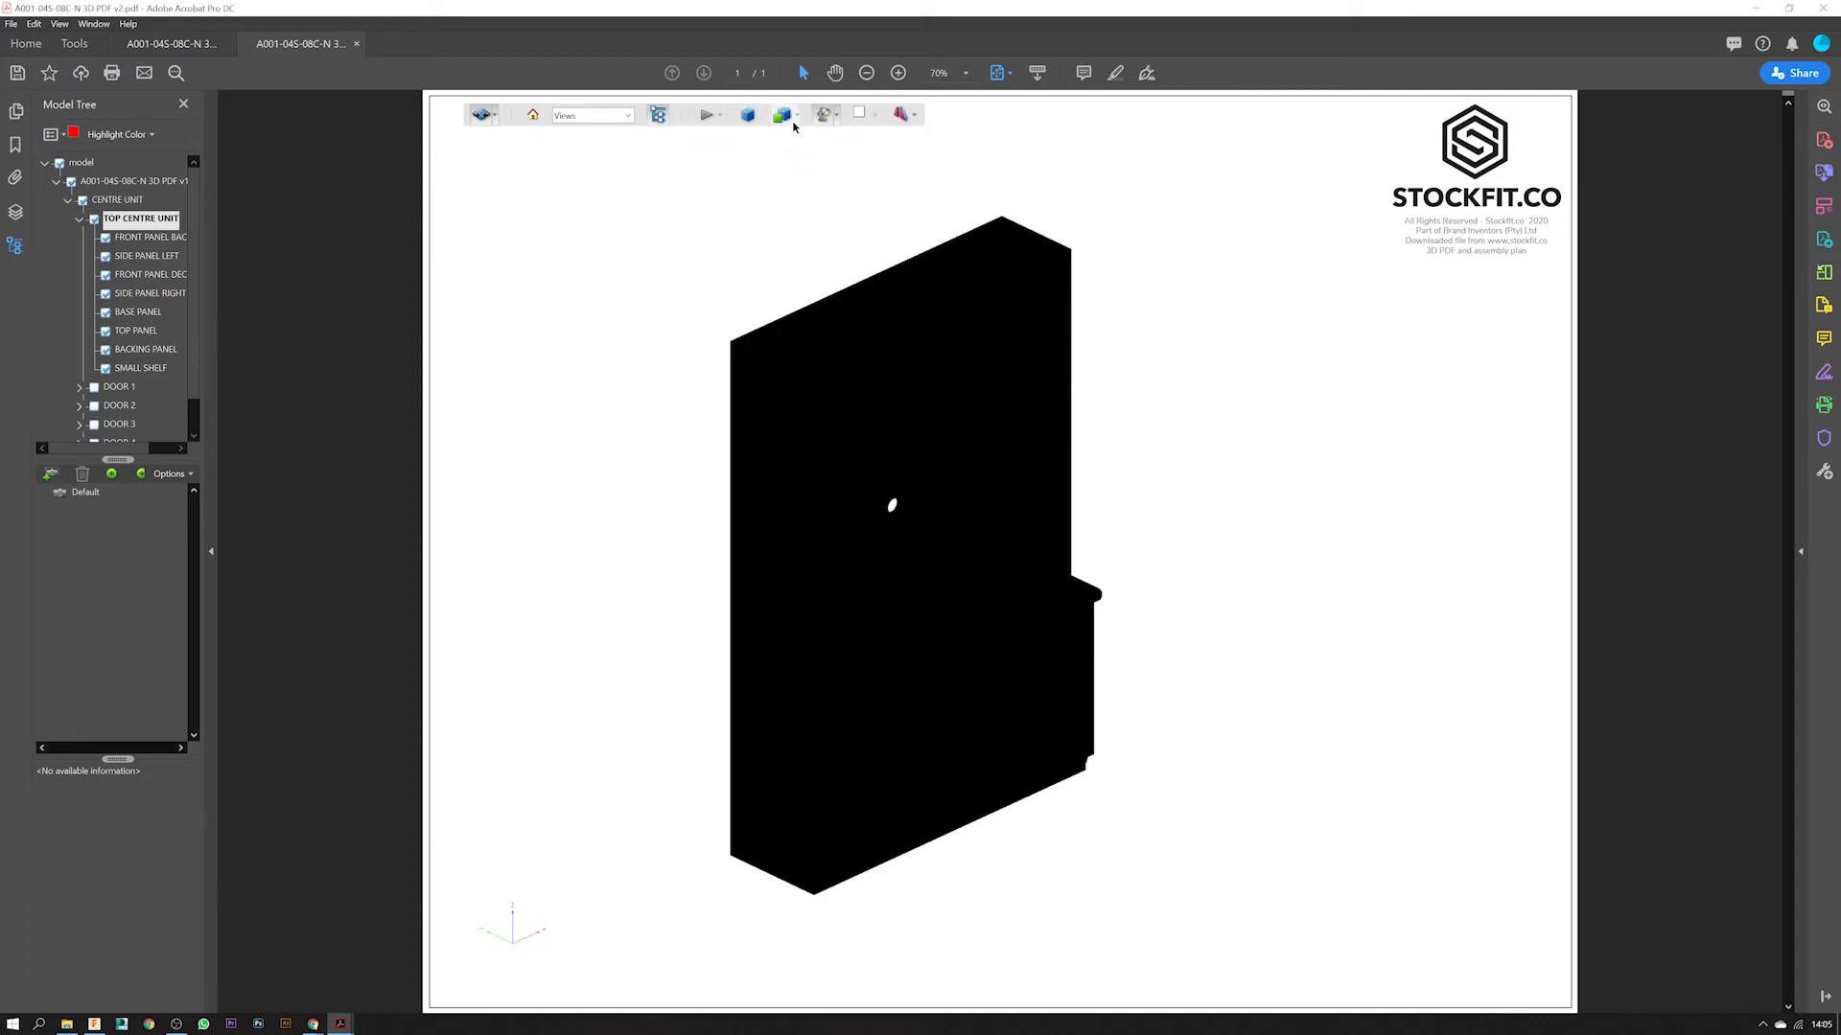
click(793, 116)
click(815, 203)
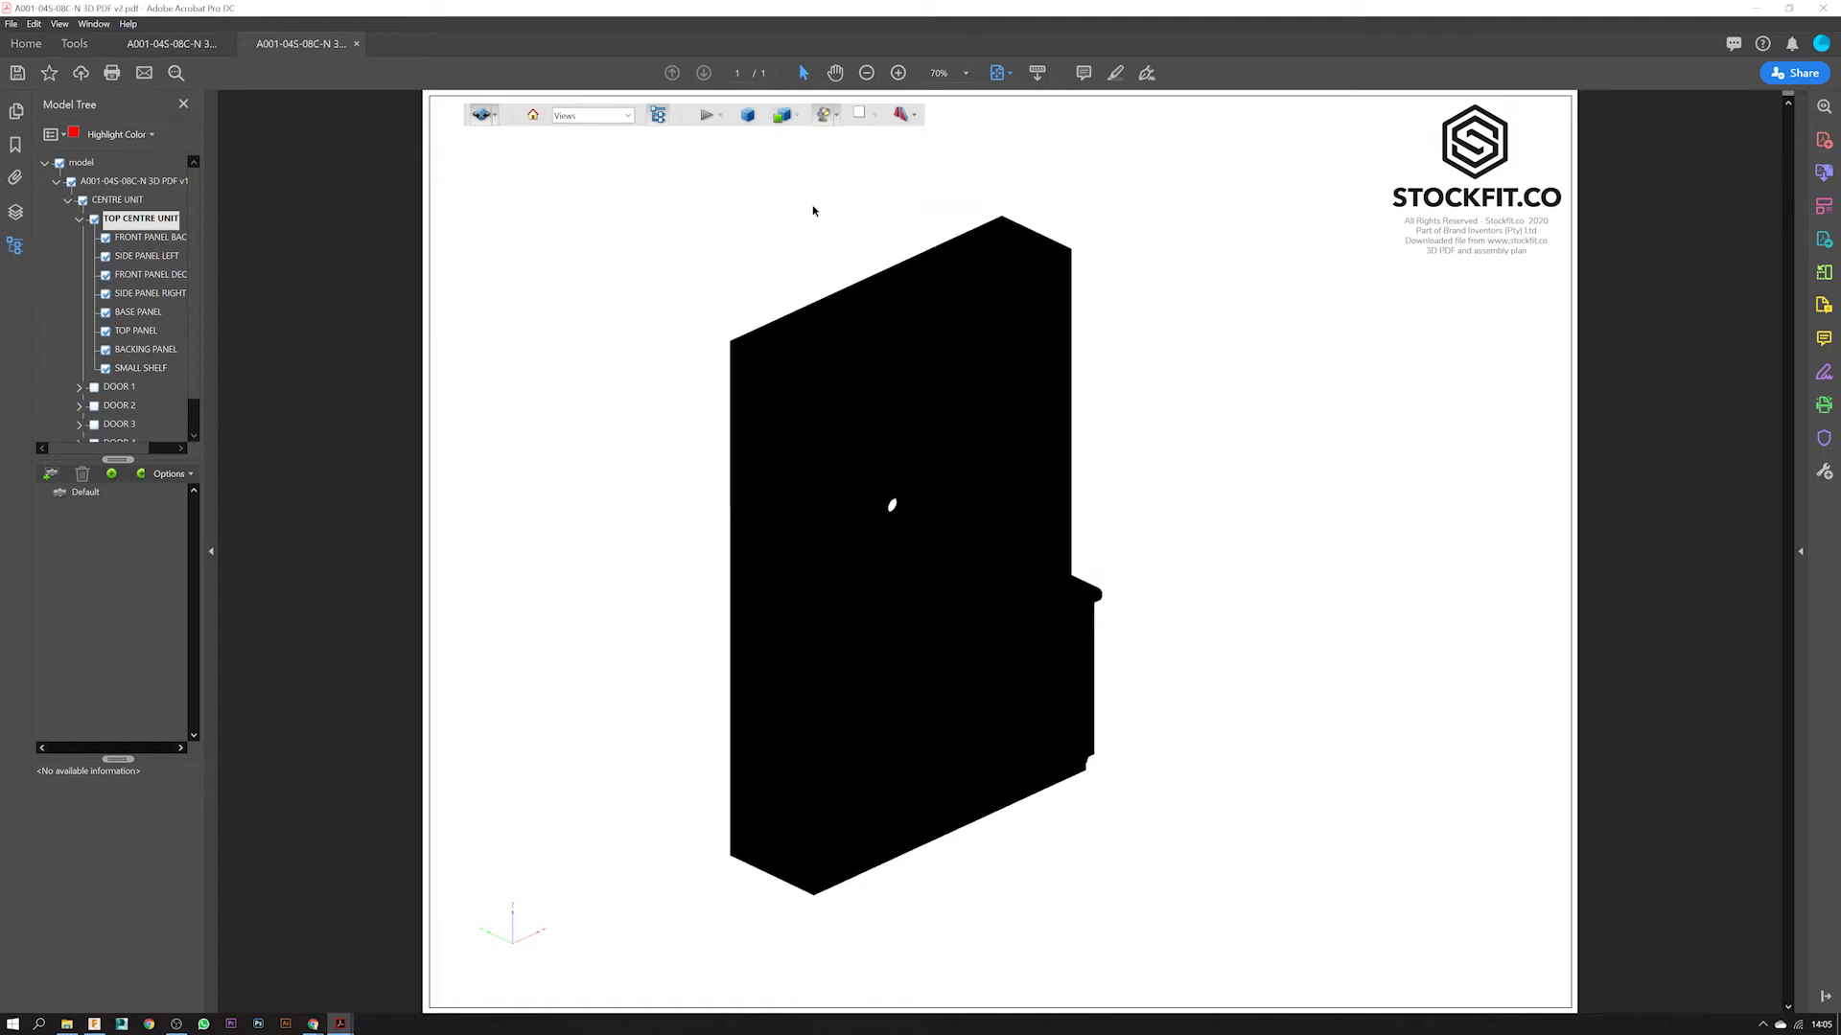
click(784, 116)
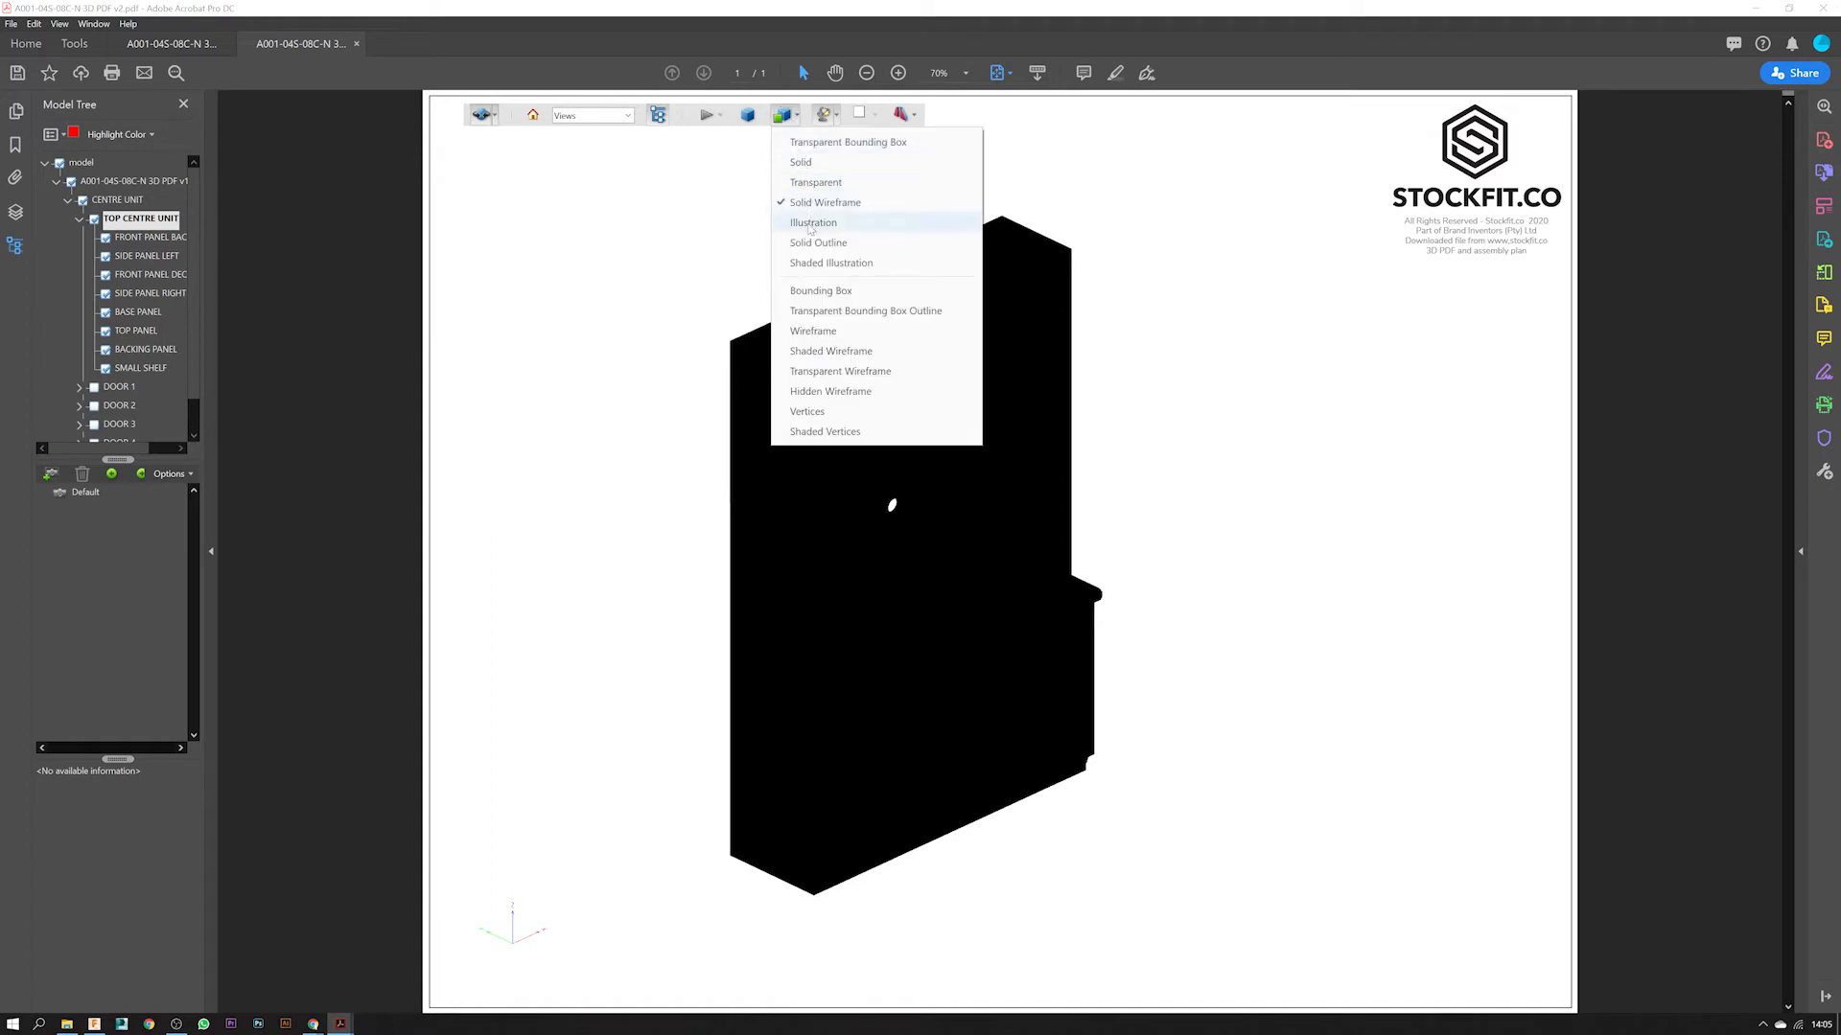
click(813, 224)
click(798, 116)
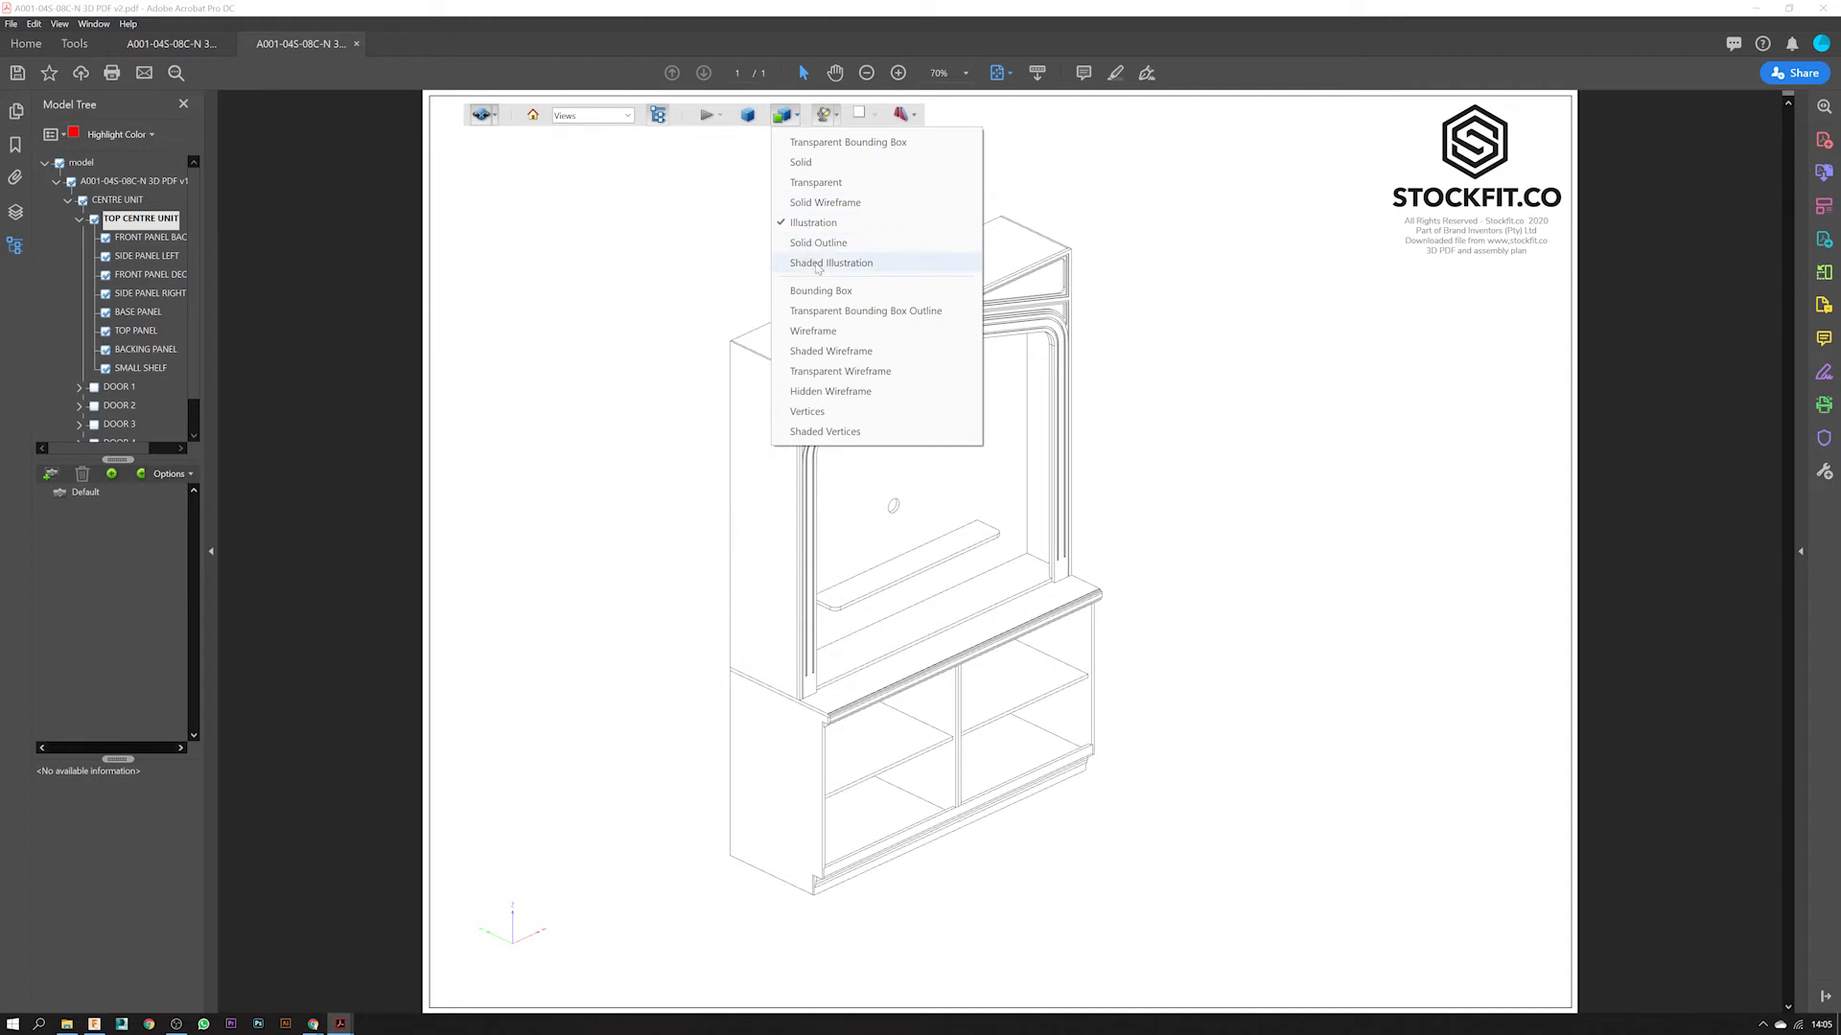
click(817, 265)
click(794, 116)
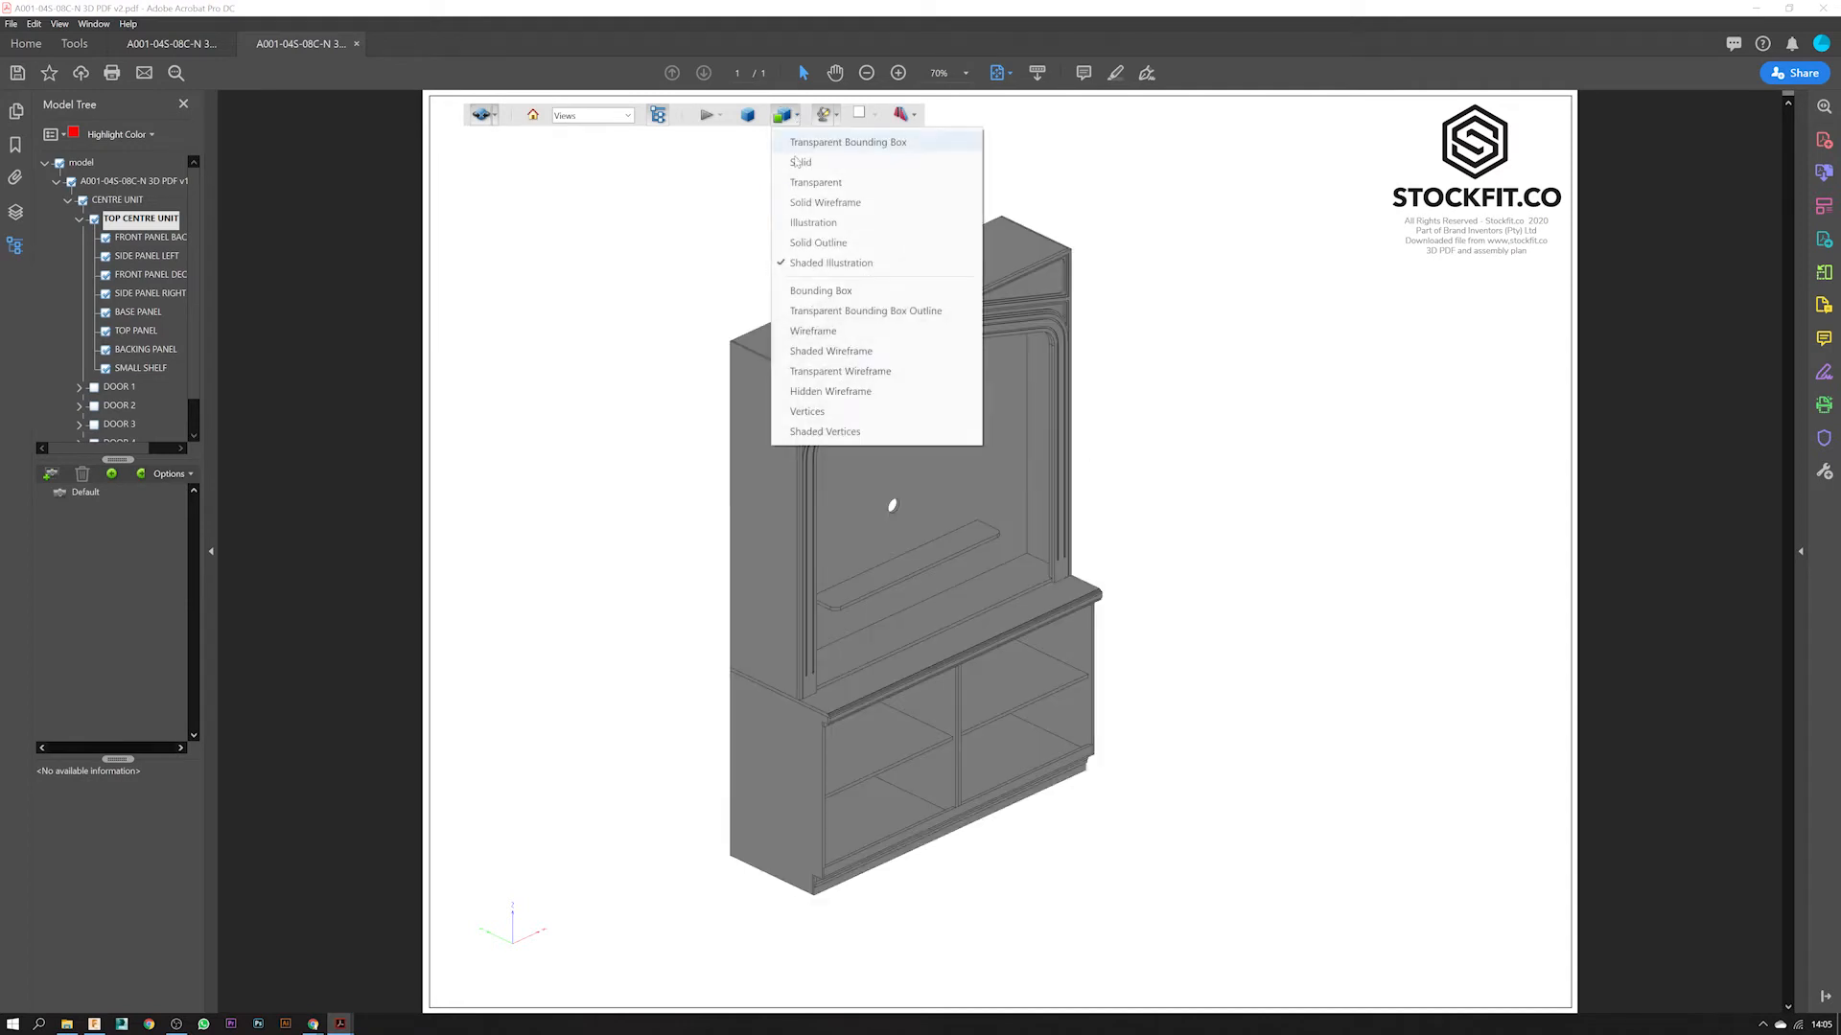
click(814, 224)
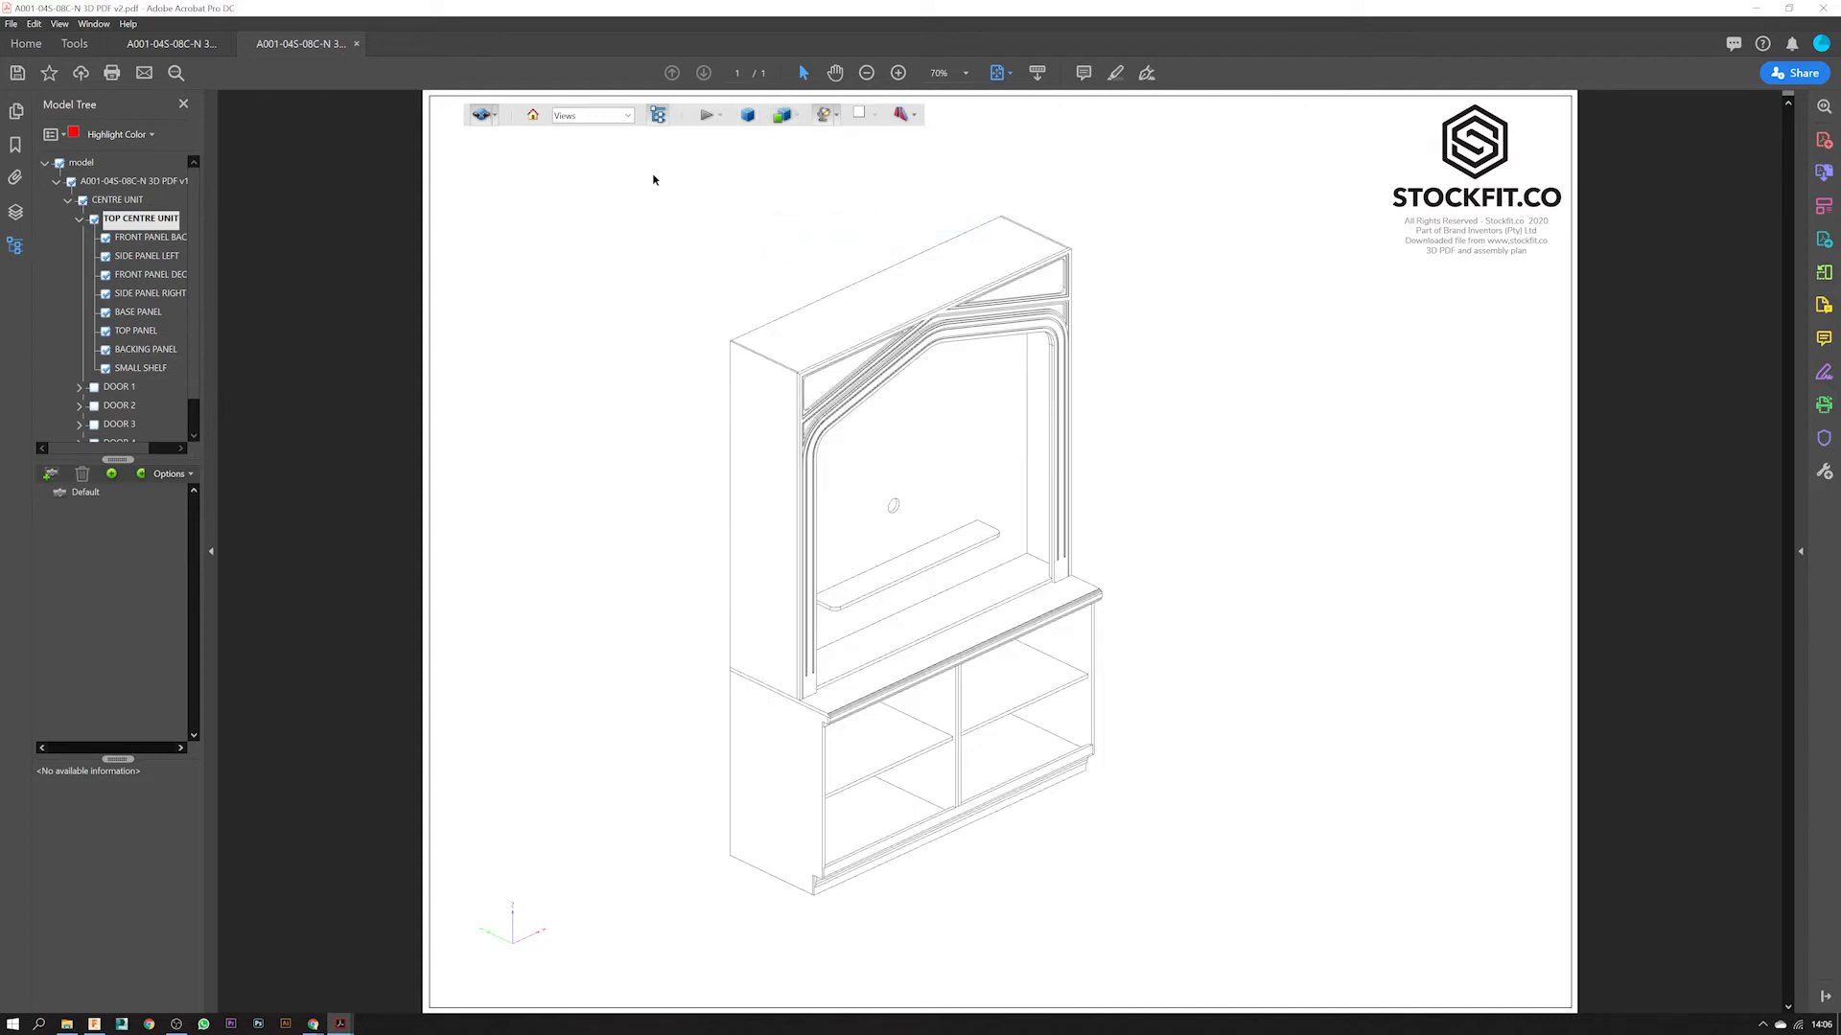
- Inspect the top front panel of BOTTOM UNIT by selecting it in the 3D model, and clear the selection
right_drag(853, 843, 797, 966)
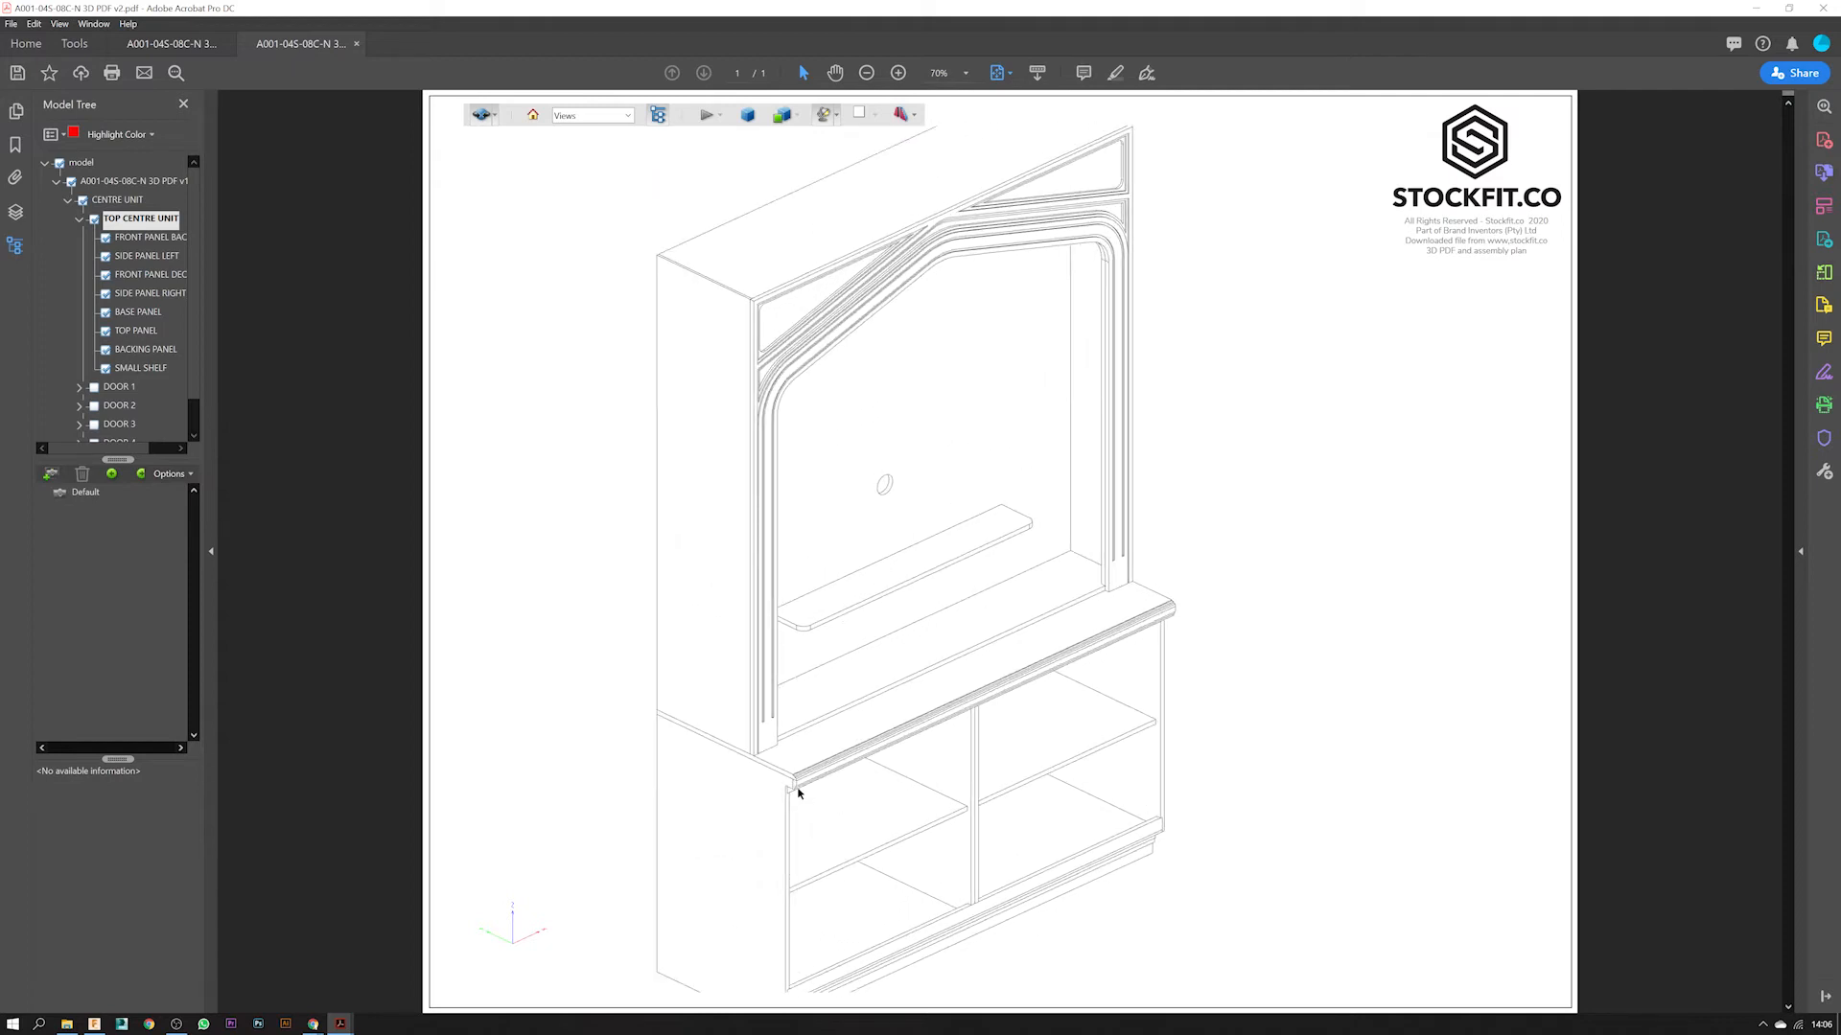
right_drag(795, 795, 773, 842)
click(824, 782)
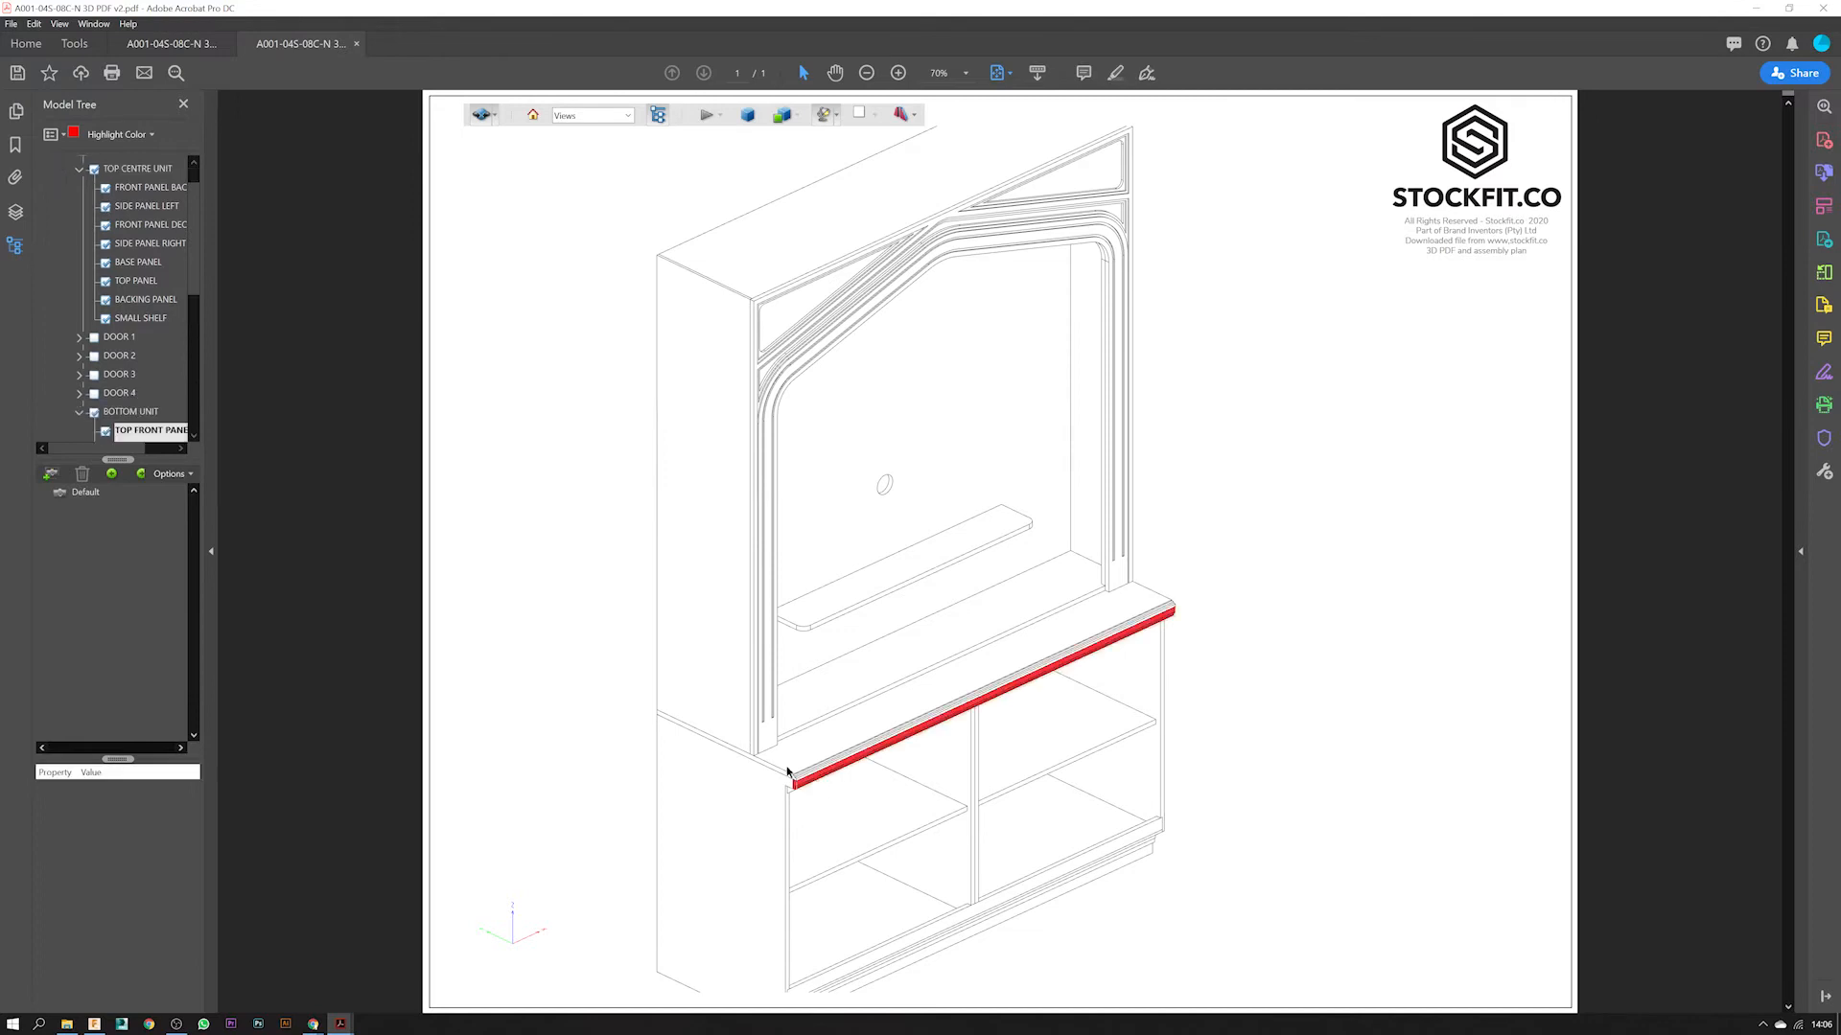
drag(485, 588, 879, 587)
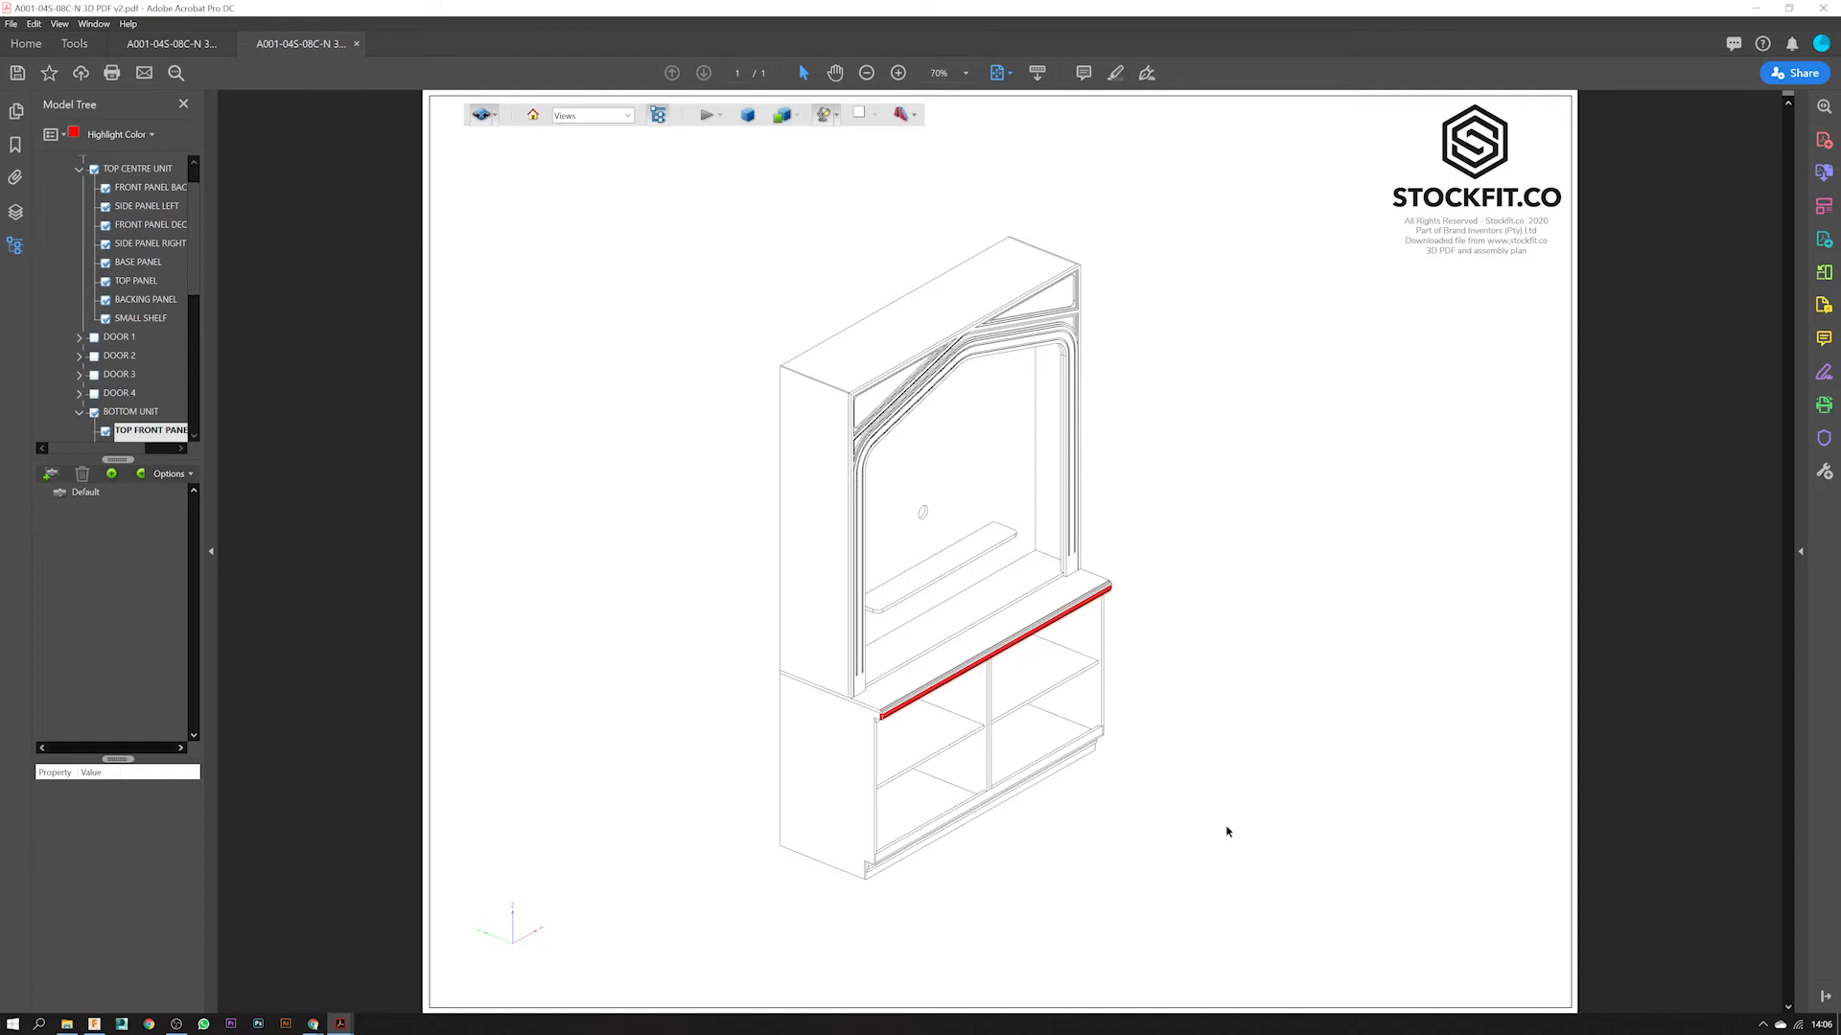
scroll(1229, 830, up, 1)
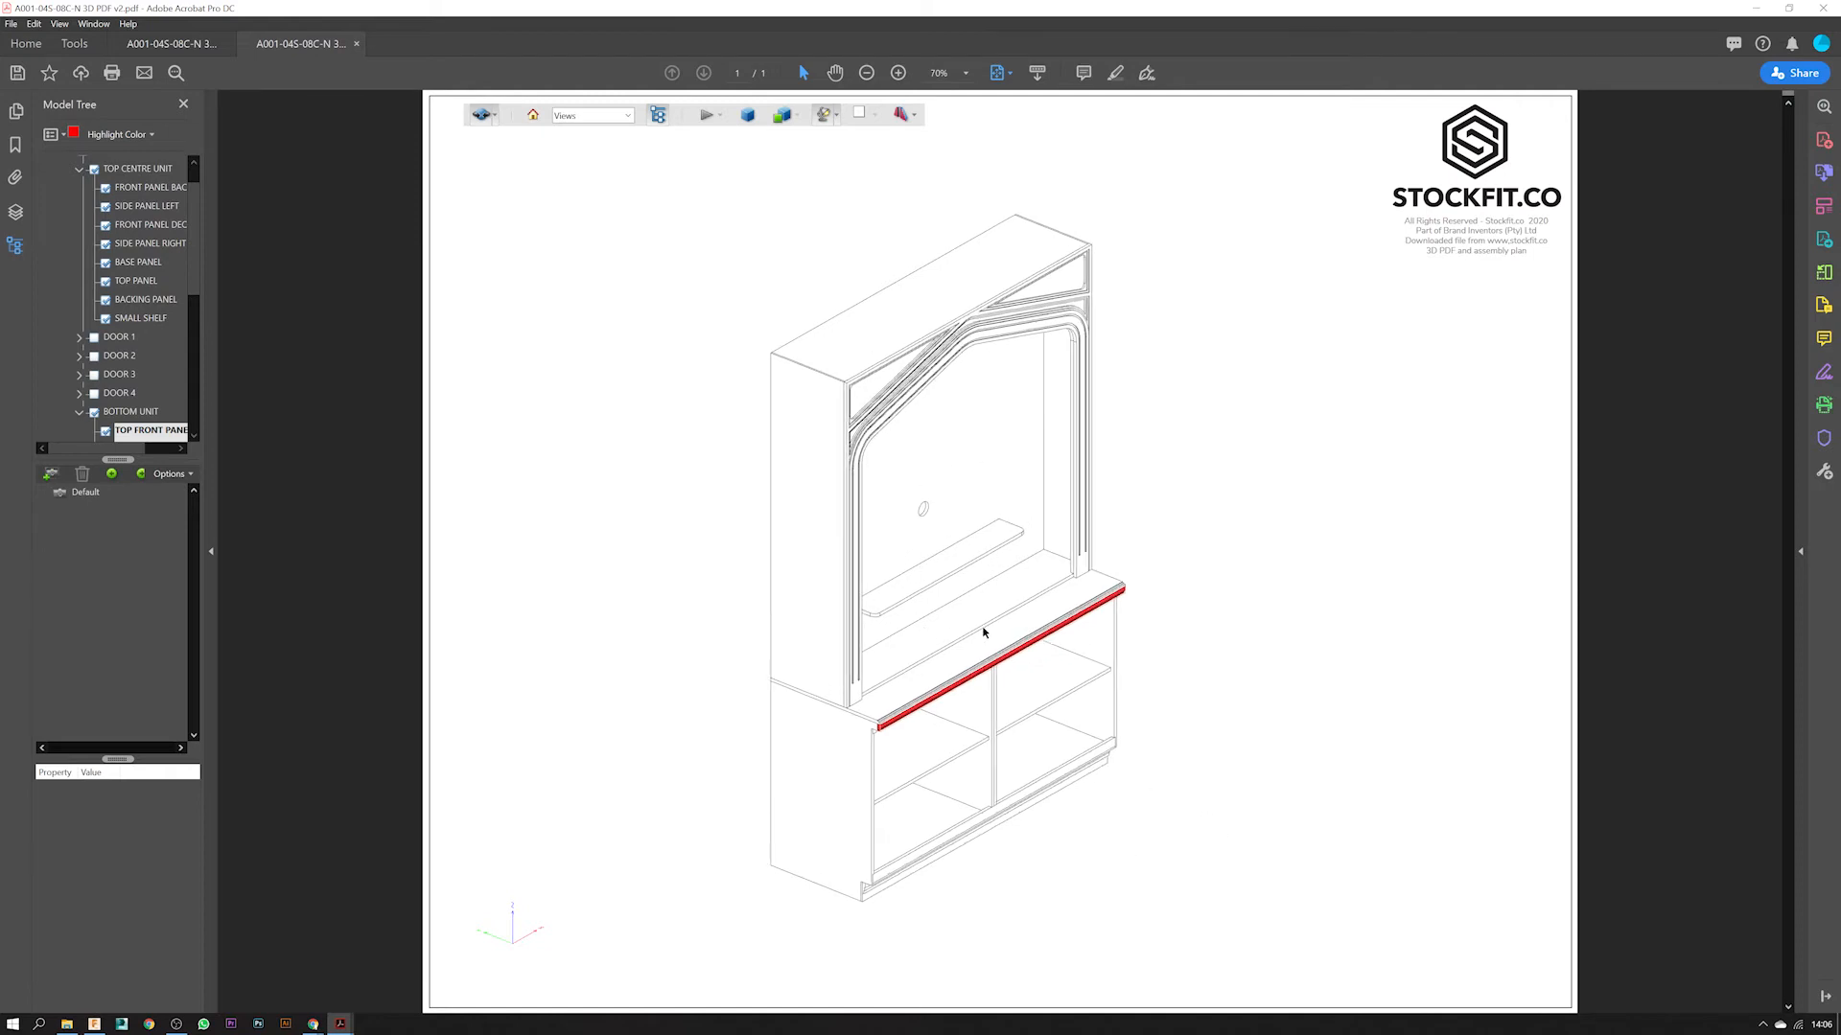
click(1032, 927)
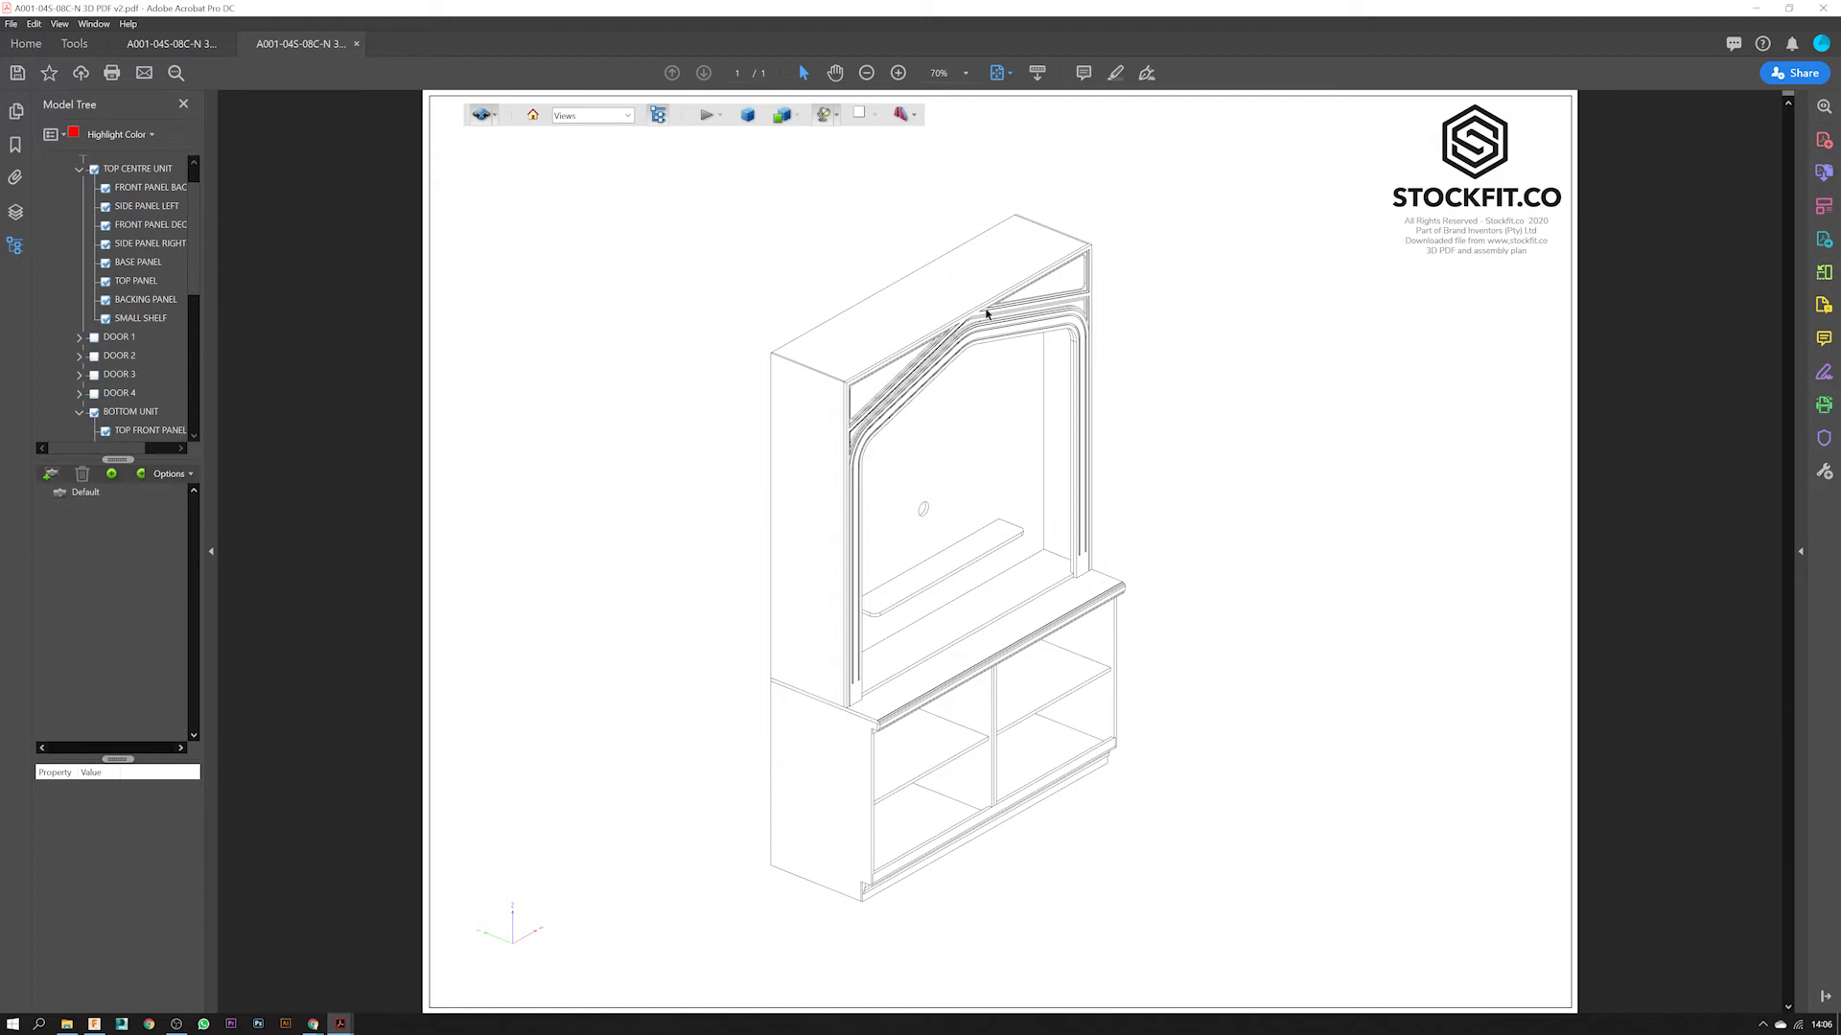
- Close the open PDF documents to return to the design's package folder
click(1823, 8)
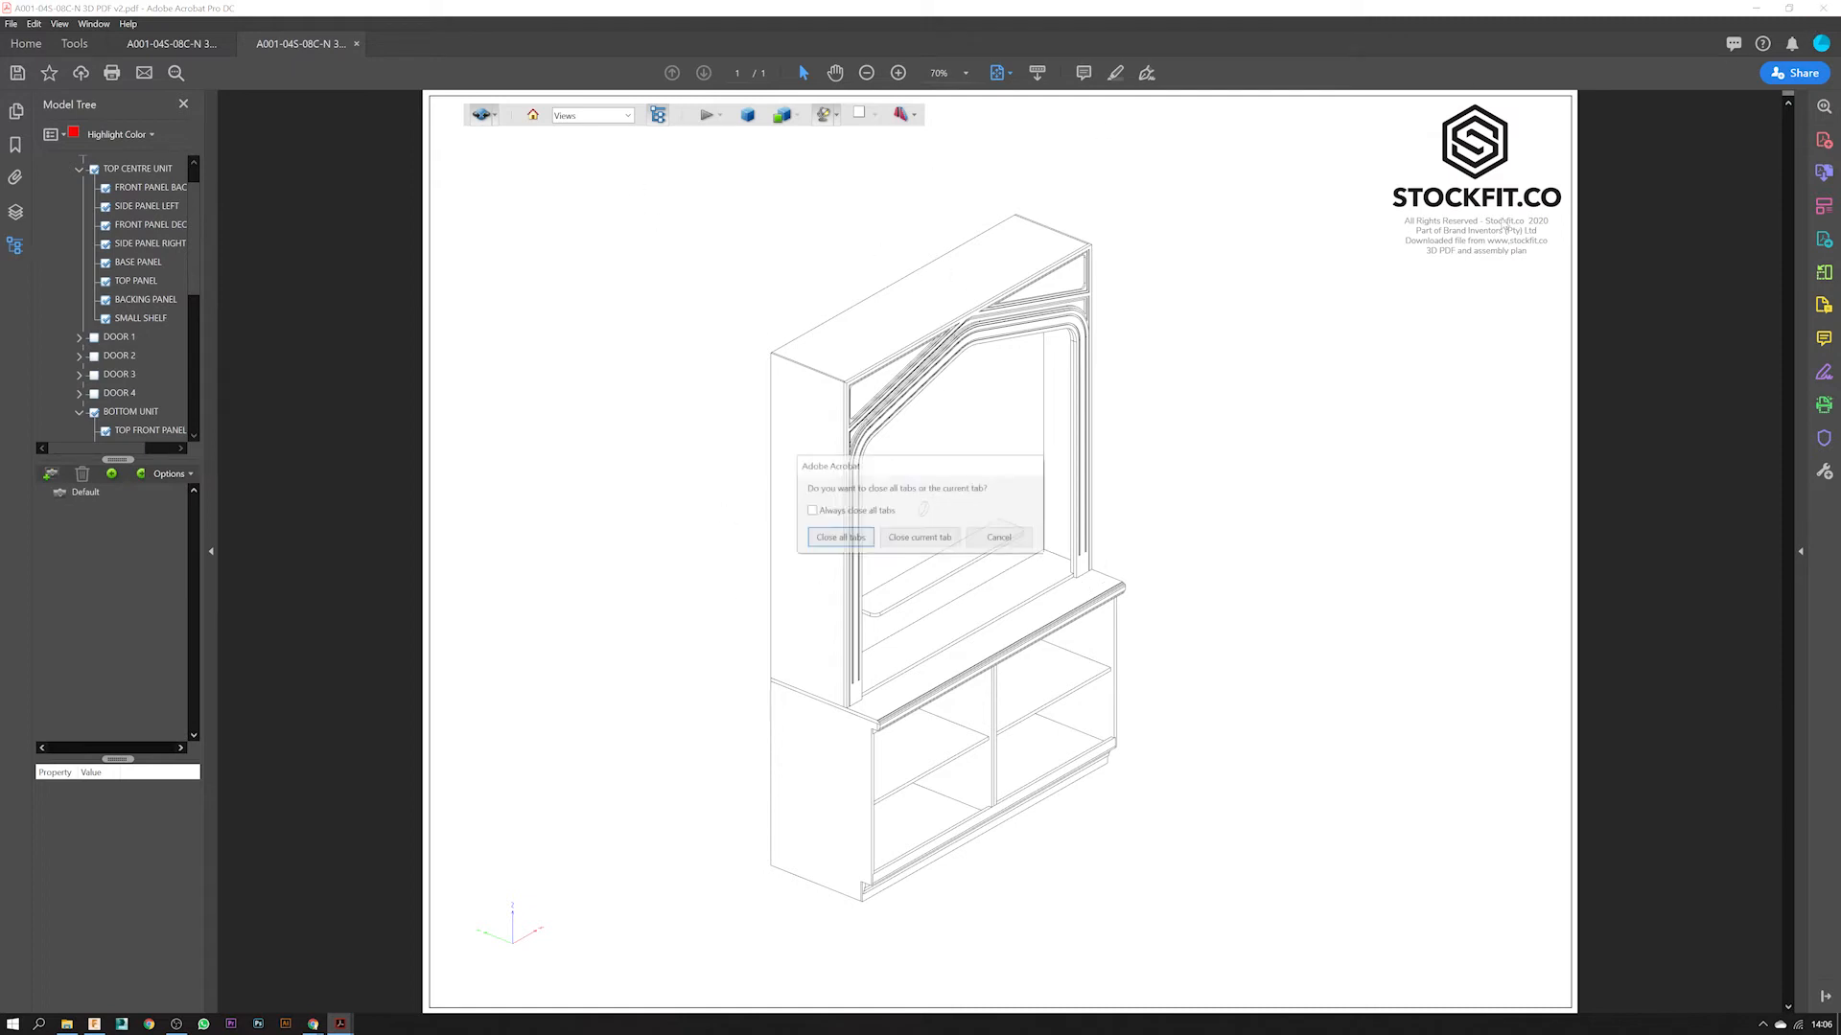
click(911, 537)
click(1001, 541)
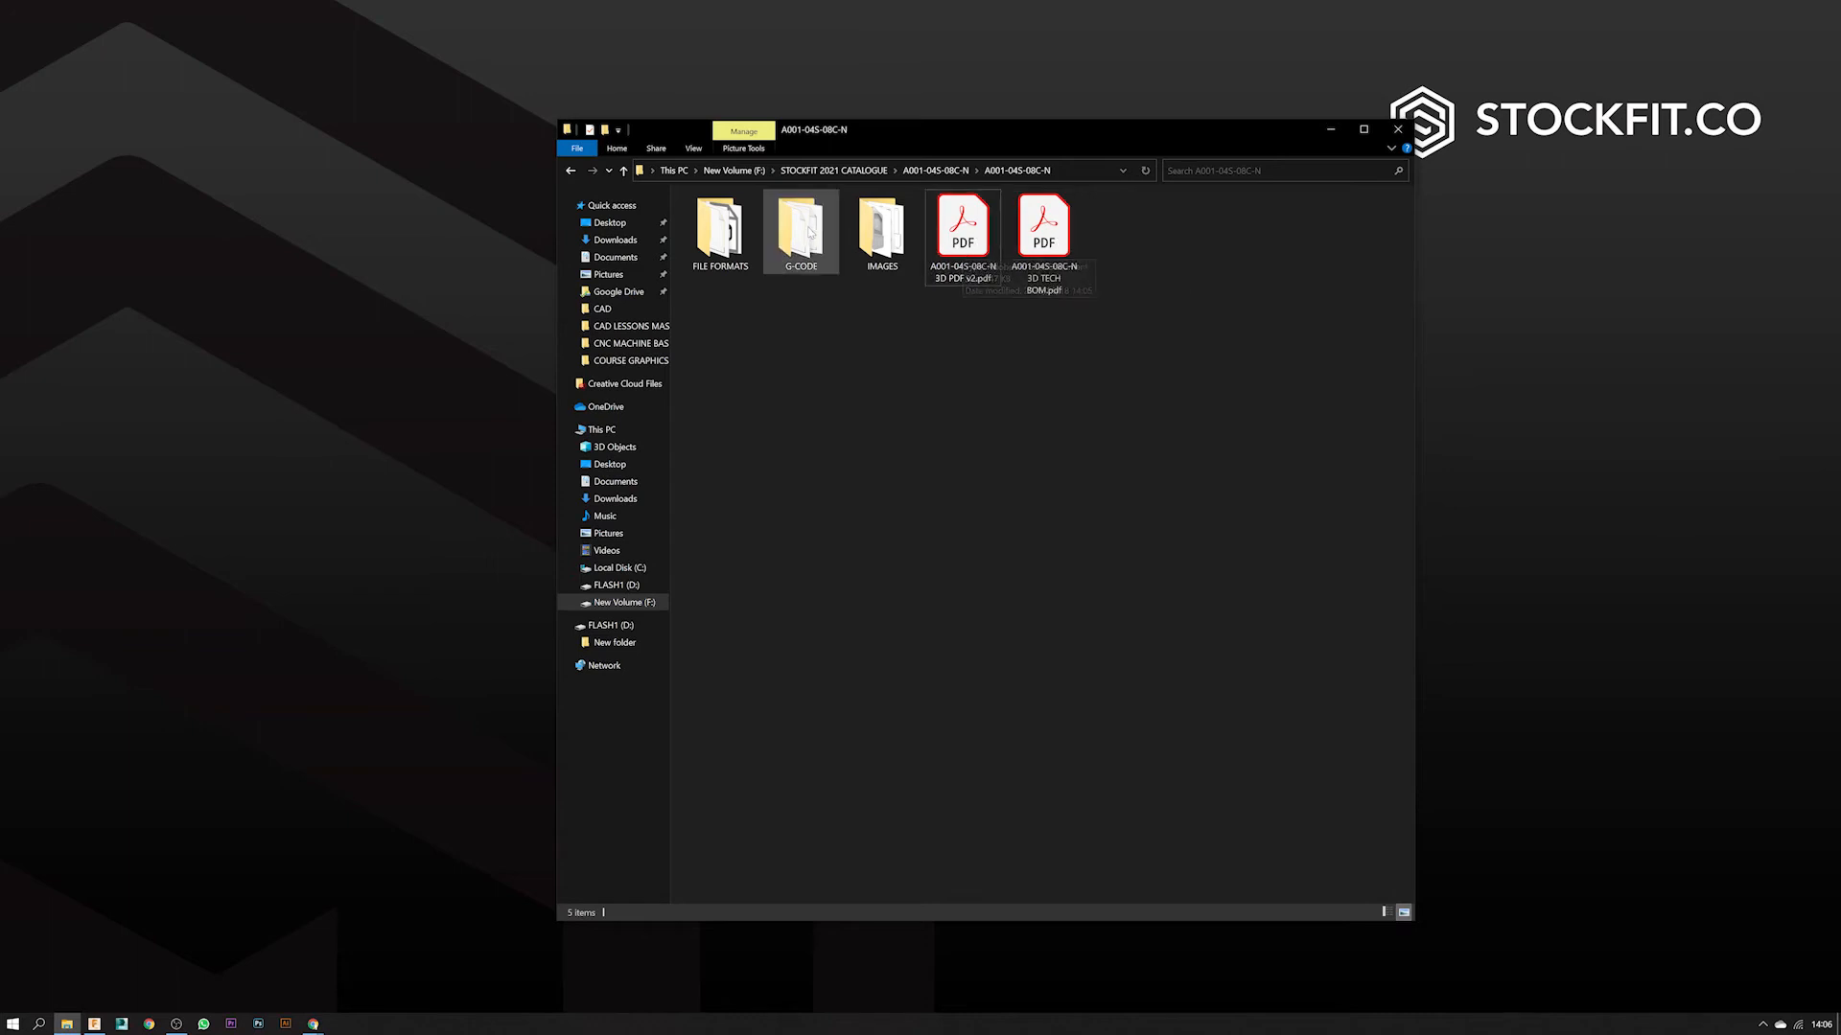
- View the four design pictures A001_C1.jpg to A001_C4.jpg in the IMAGES folder and close the image viewer
double_click(882, 235)
double_click(719, 225)
click(1445, 548)
click(1446, 548)
click(1444, 548)
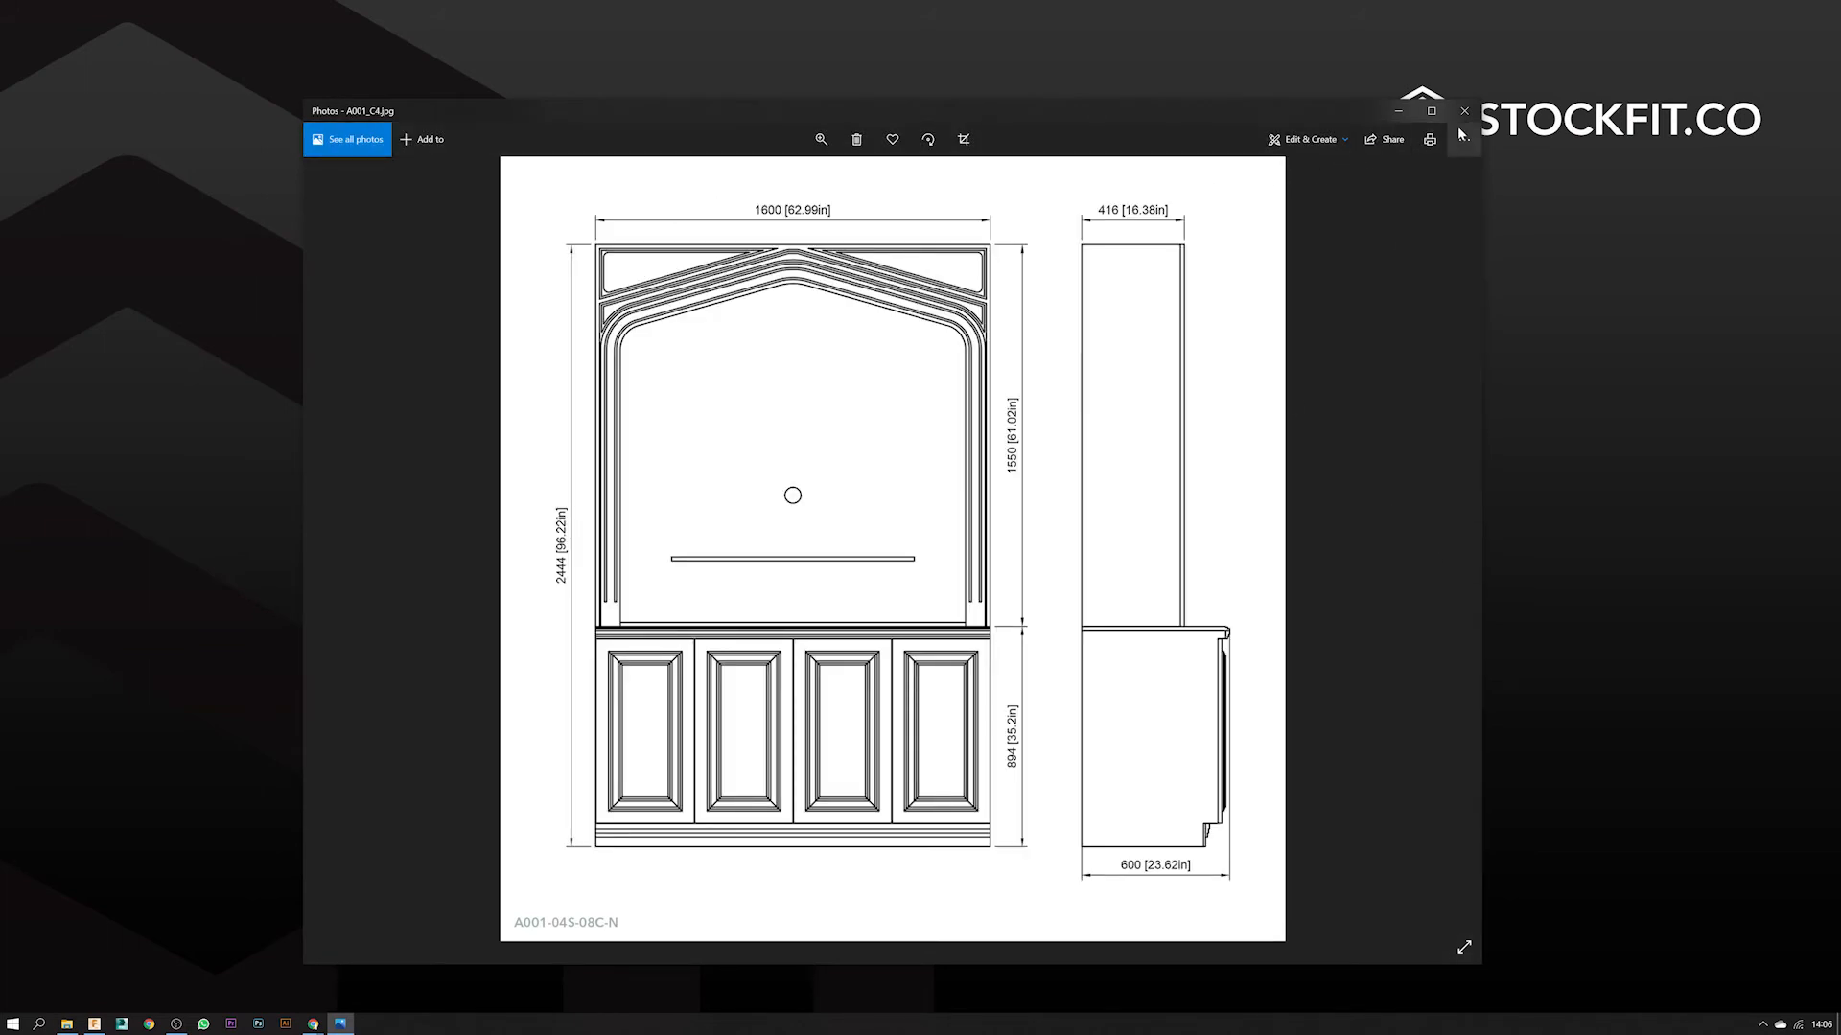
click(371, 561)
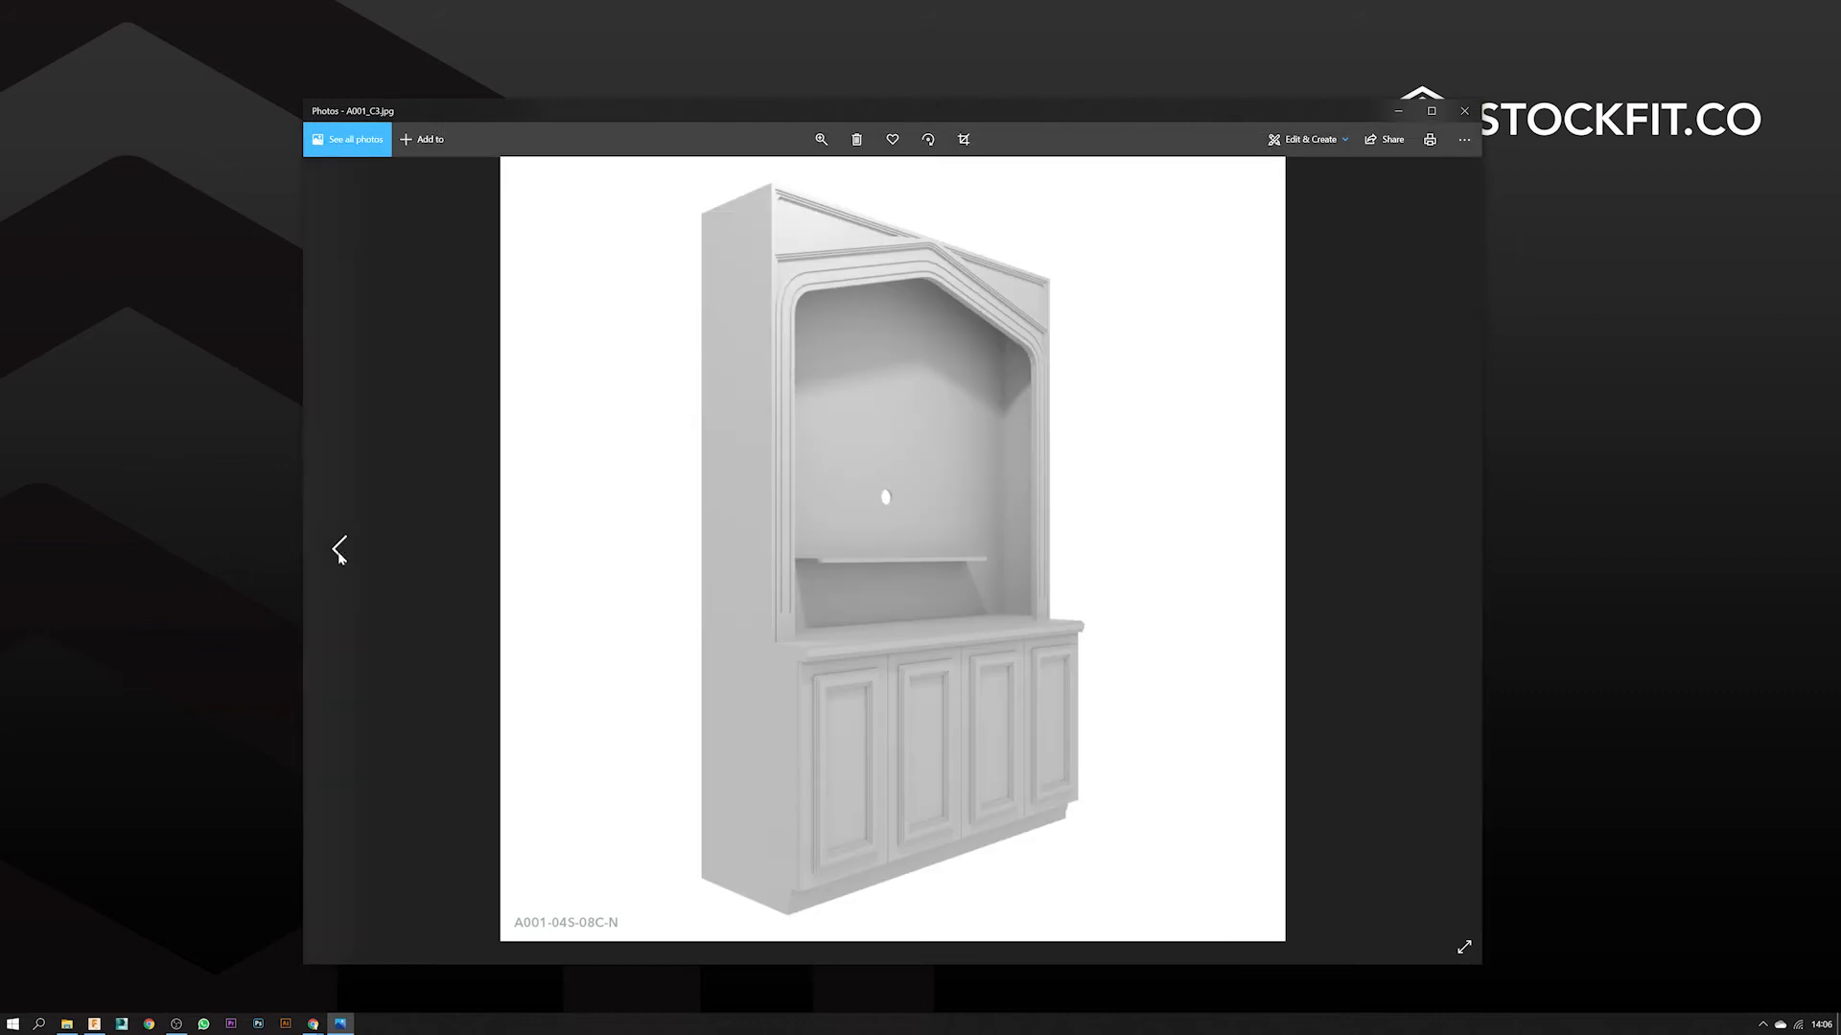
click(339, 549)
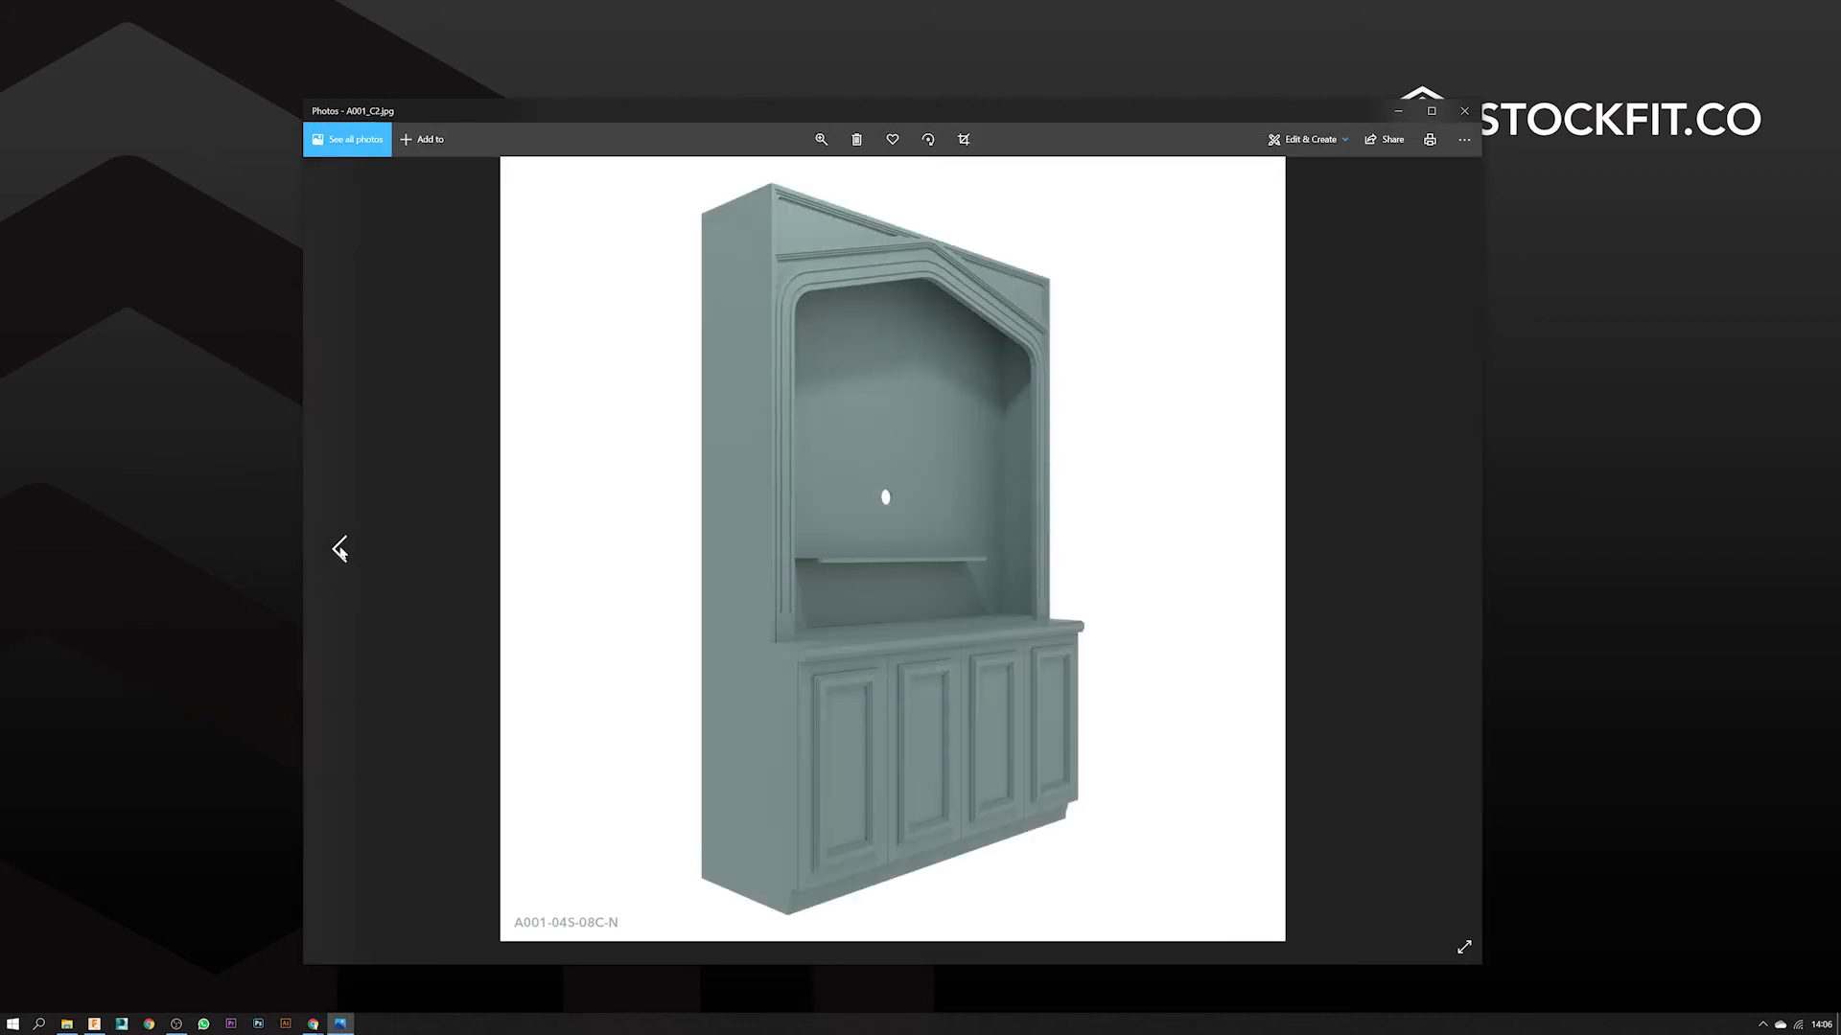
click(339, 549)
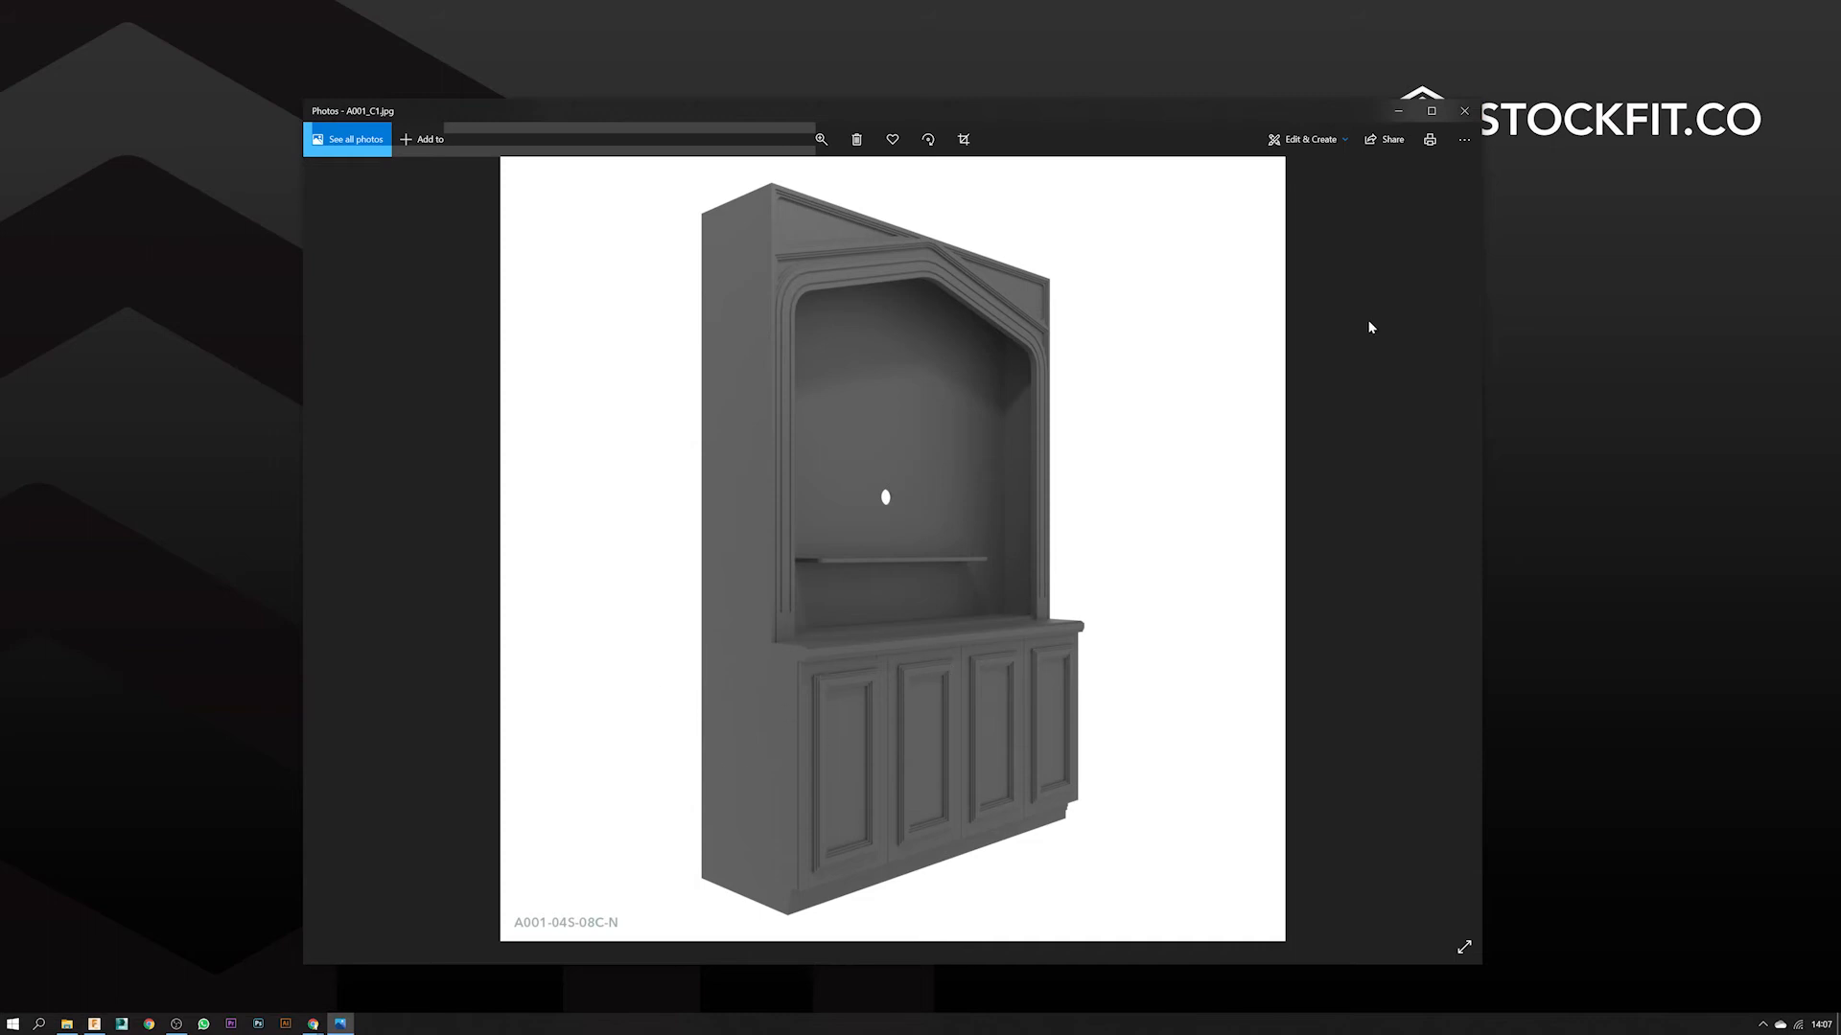
click(1457, 113)
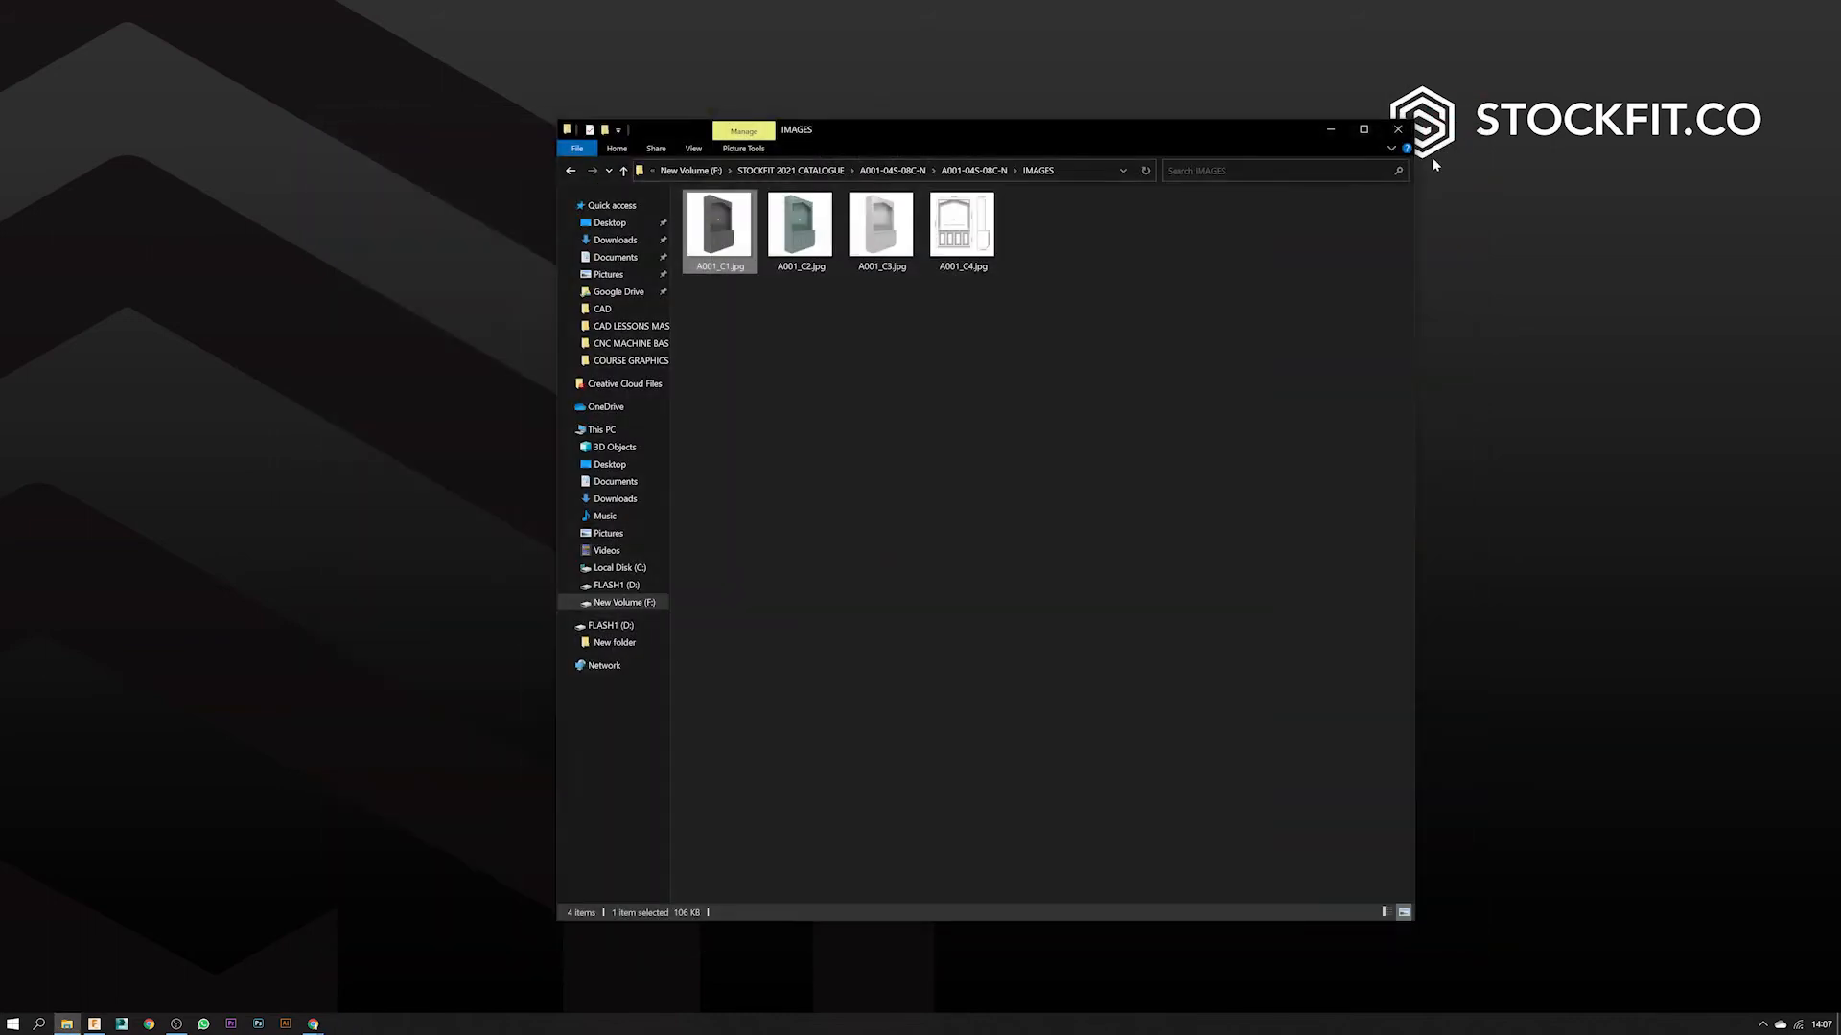
- Open the G-CODE folder of the A001-04S-08C-N package and widen the Name column to fit the full file names
click(905, 171)
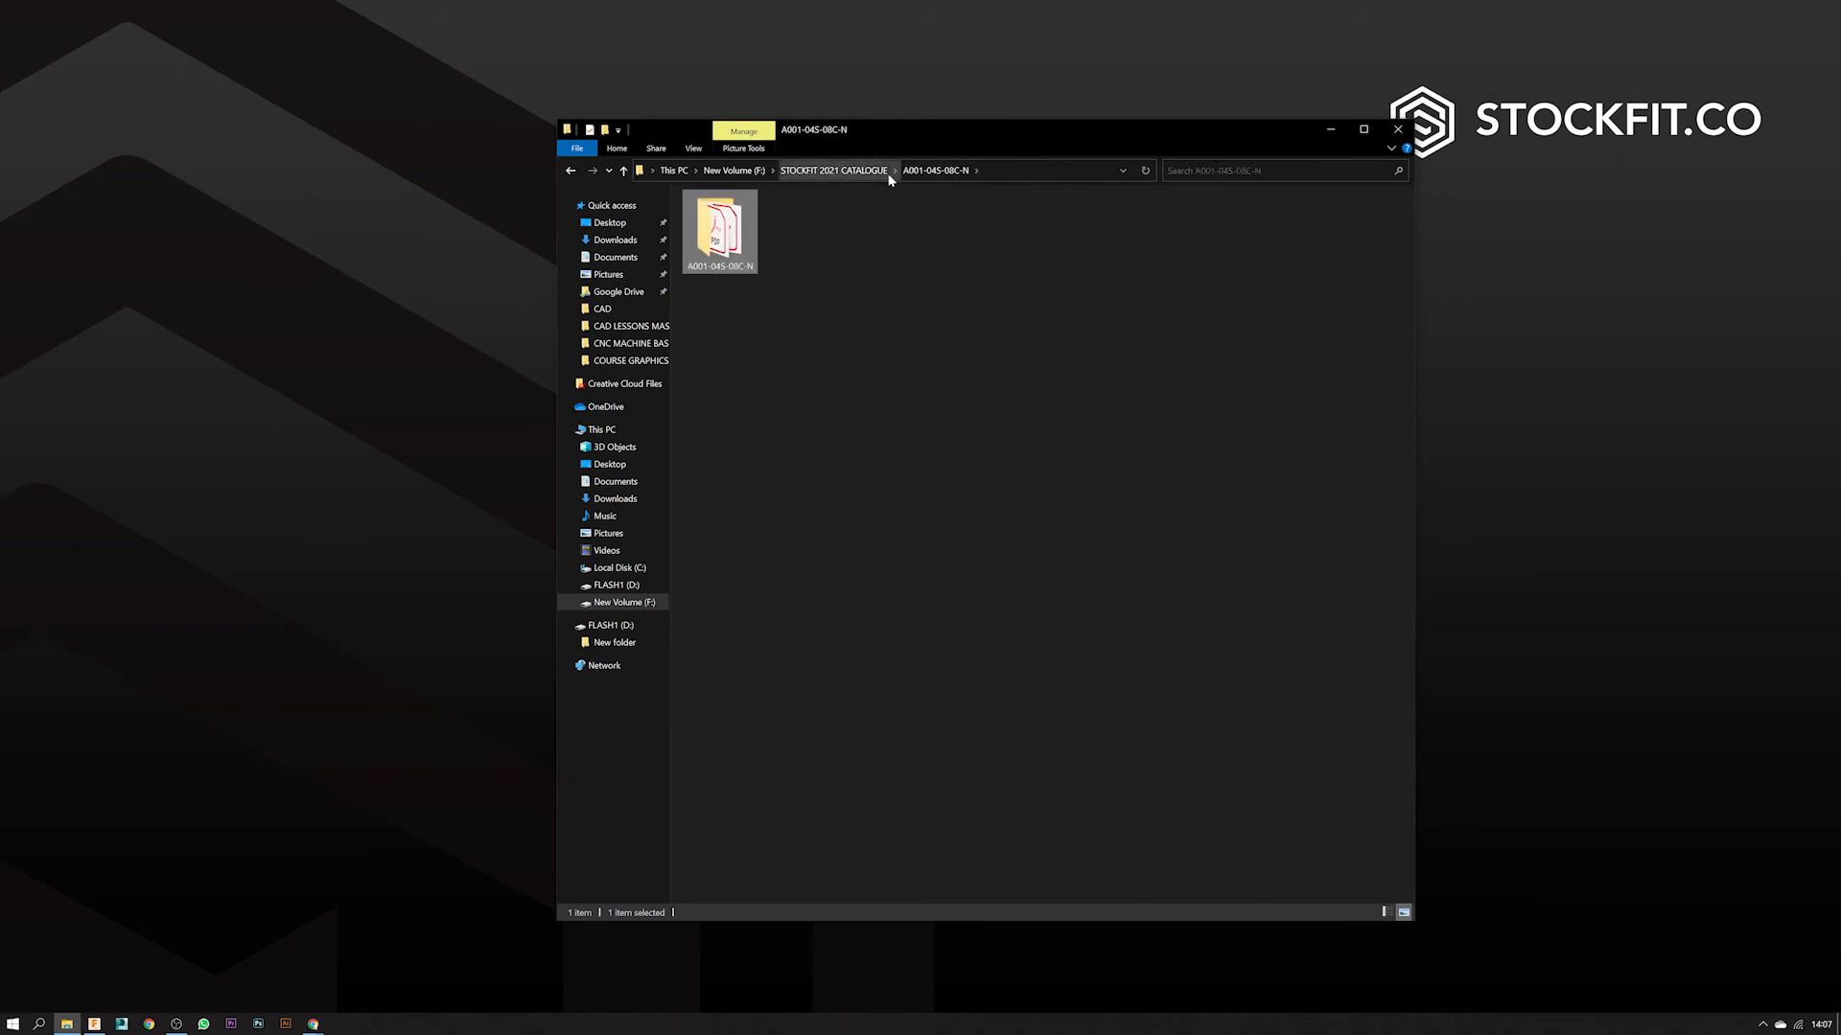
click(834, 170)
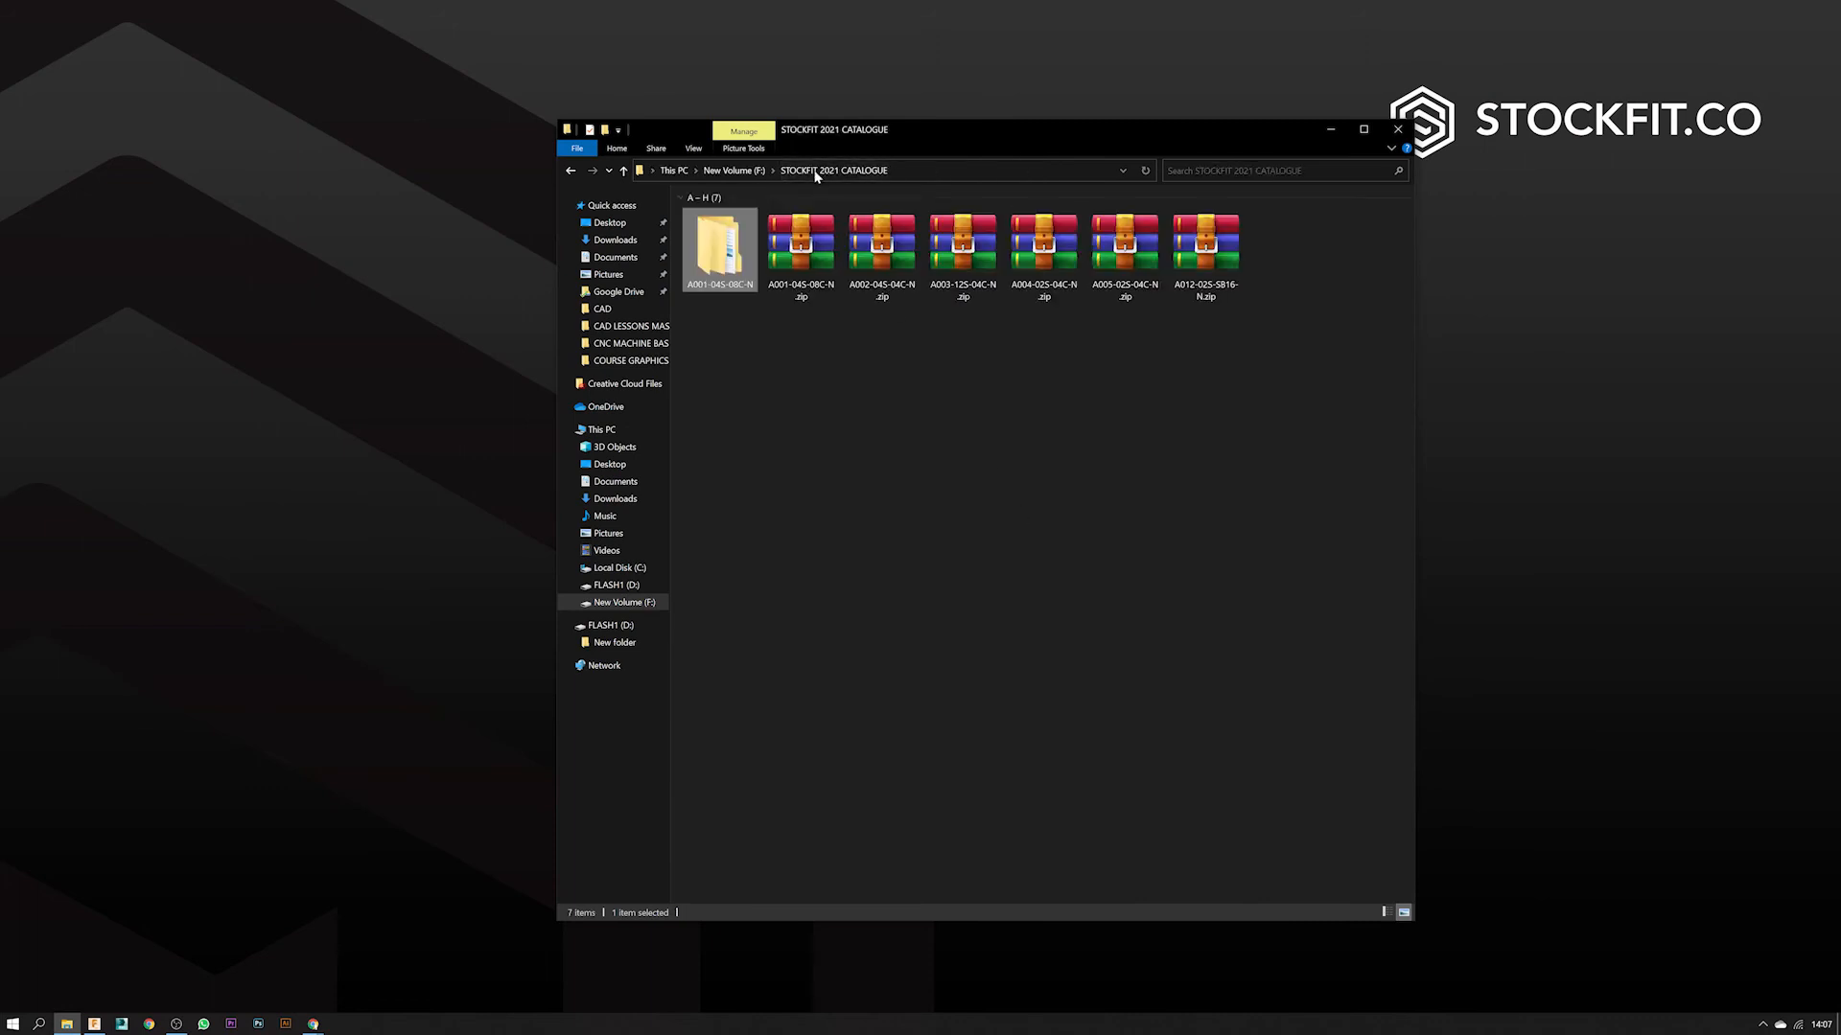
double_click(719, 251)
double_click(719, 240)
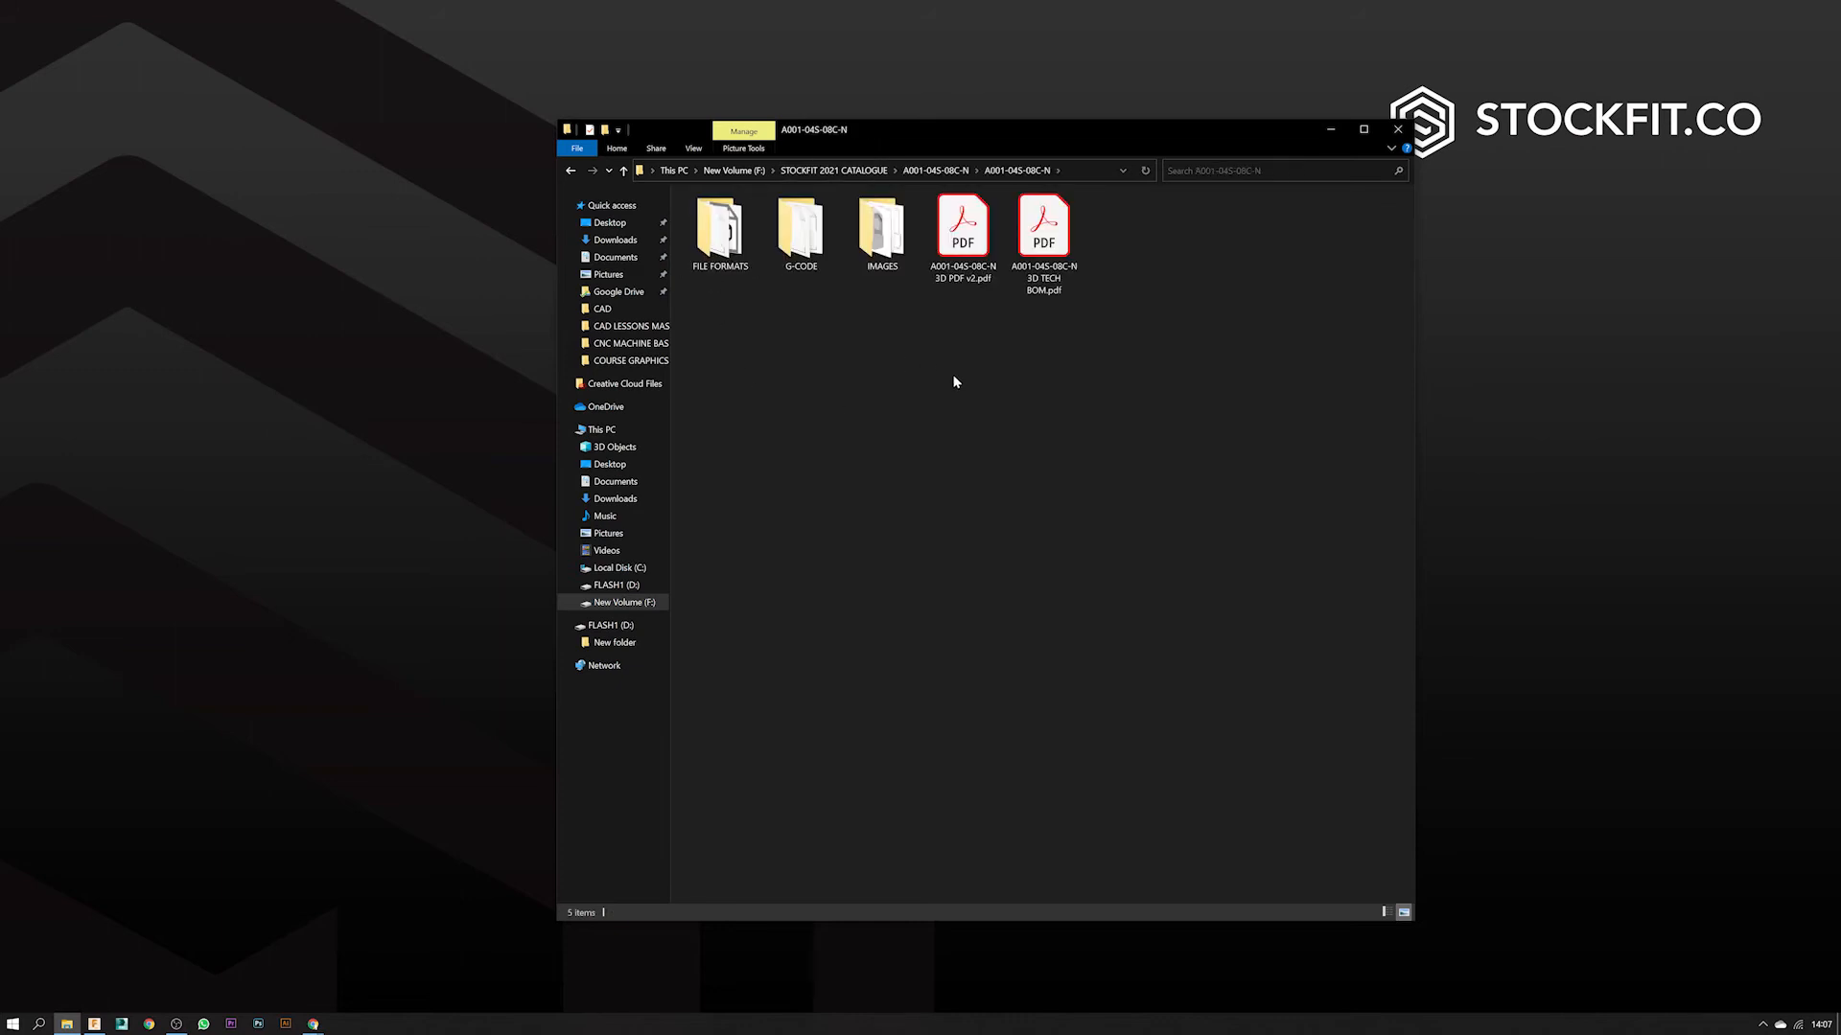
double_click(808, 242)
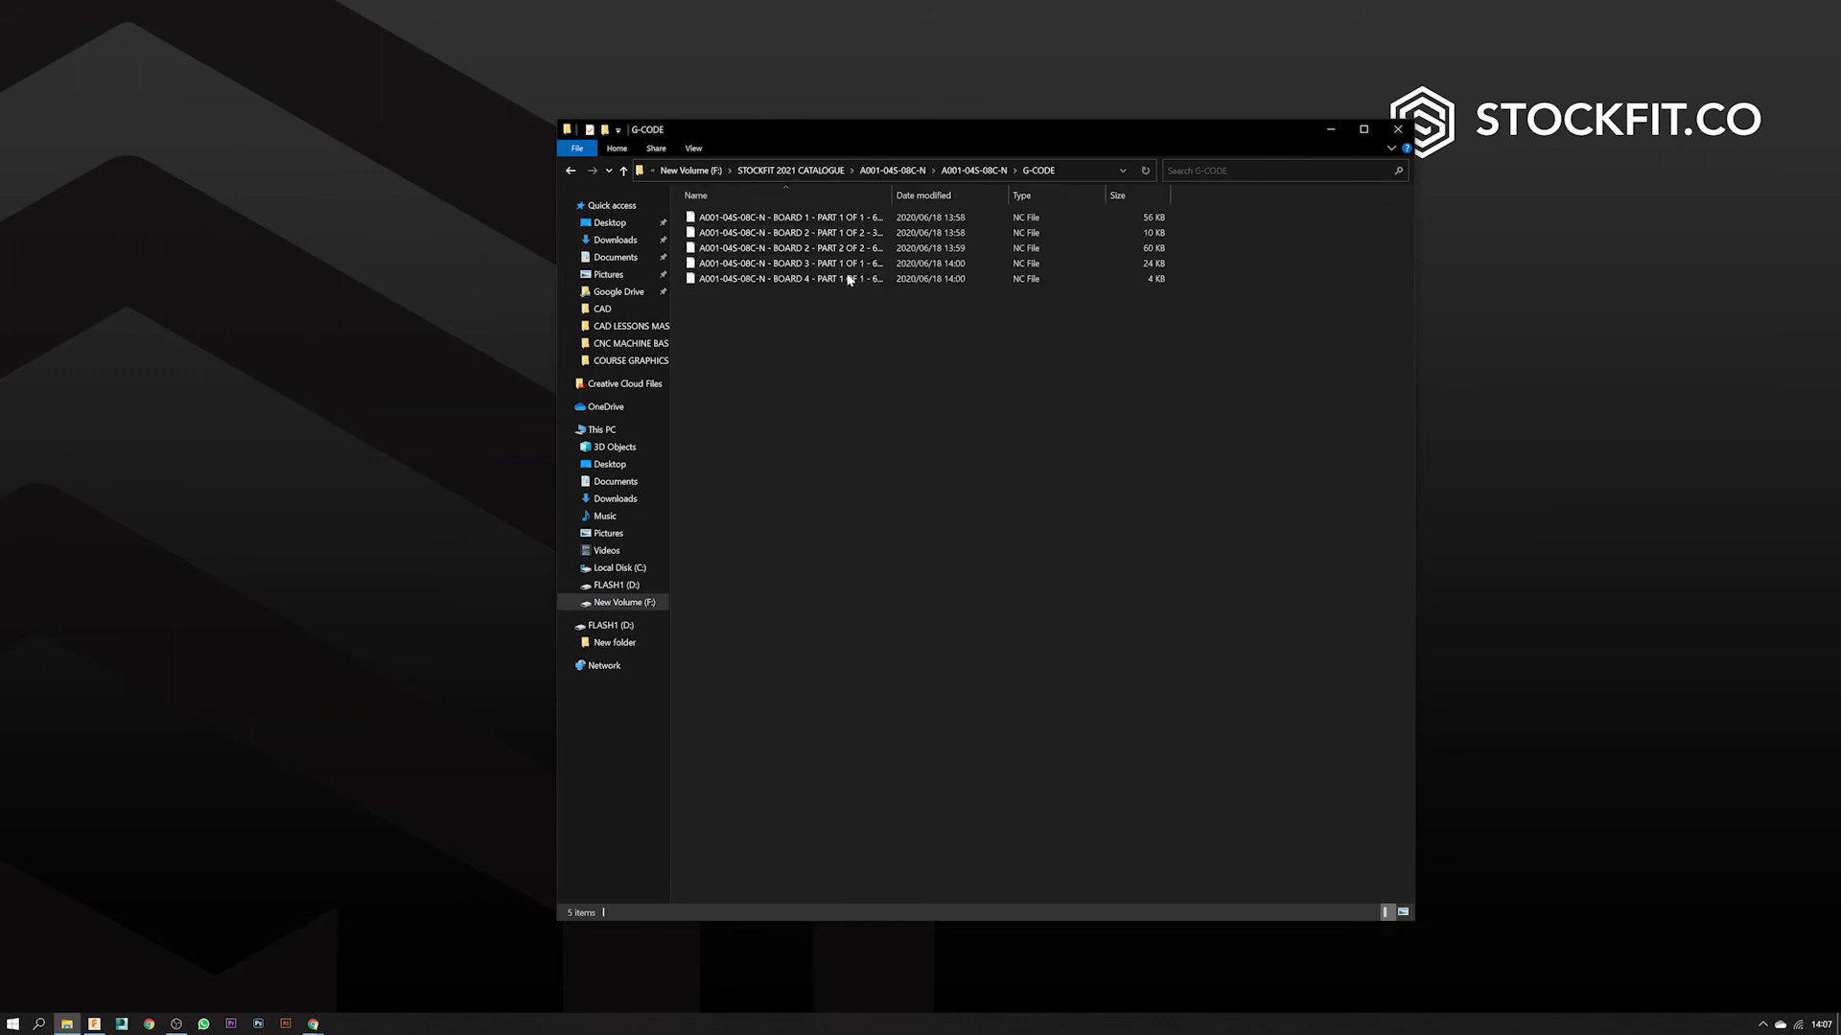
drag(893, 194, 985, 194)
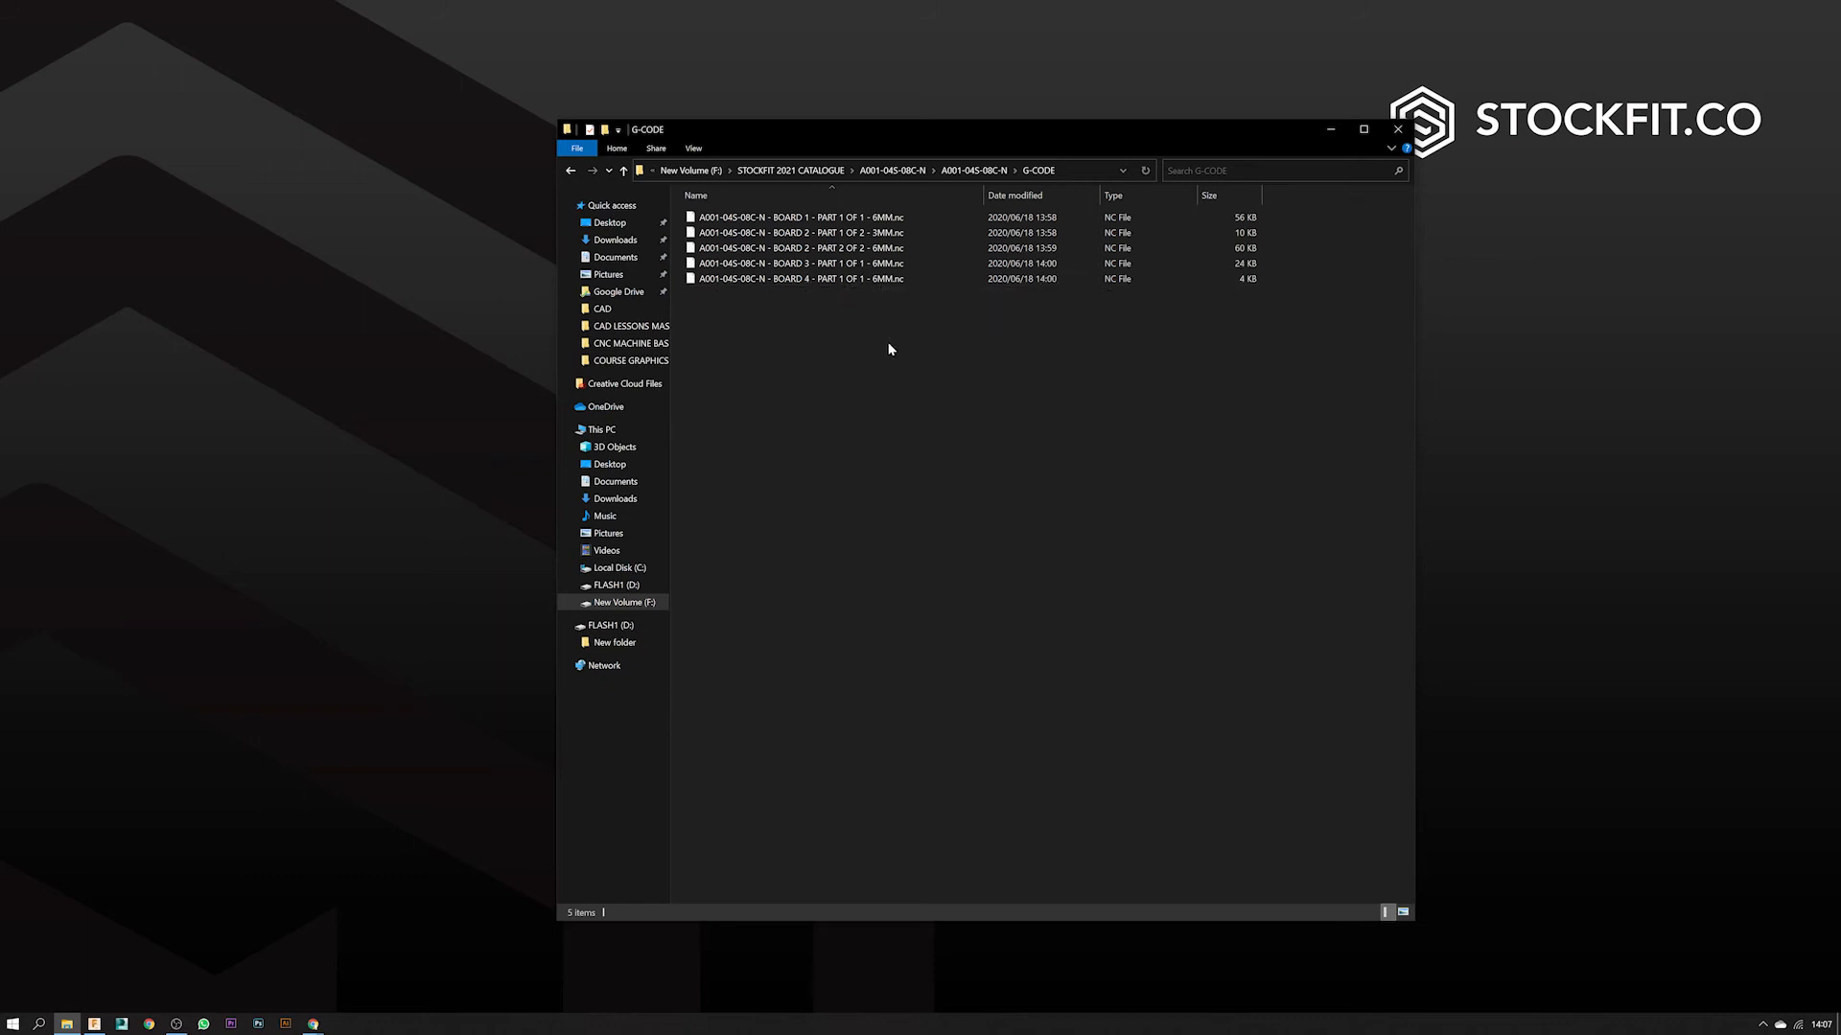
- Copy all five .nc files from the G-CODE folder onto the FLASH1 (D:) flash drive
click(840, 219)
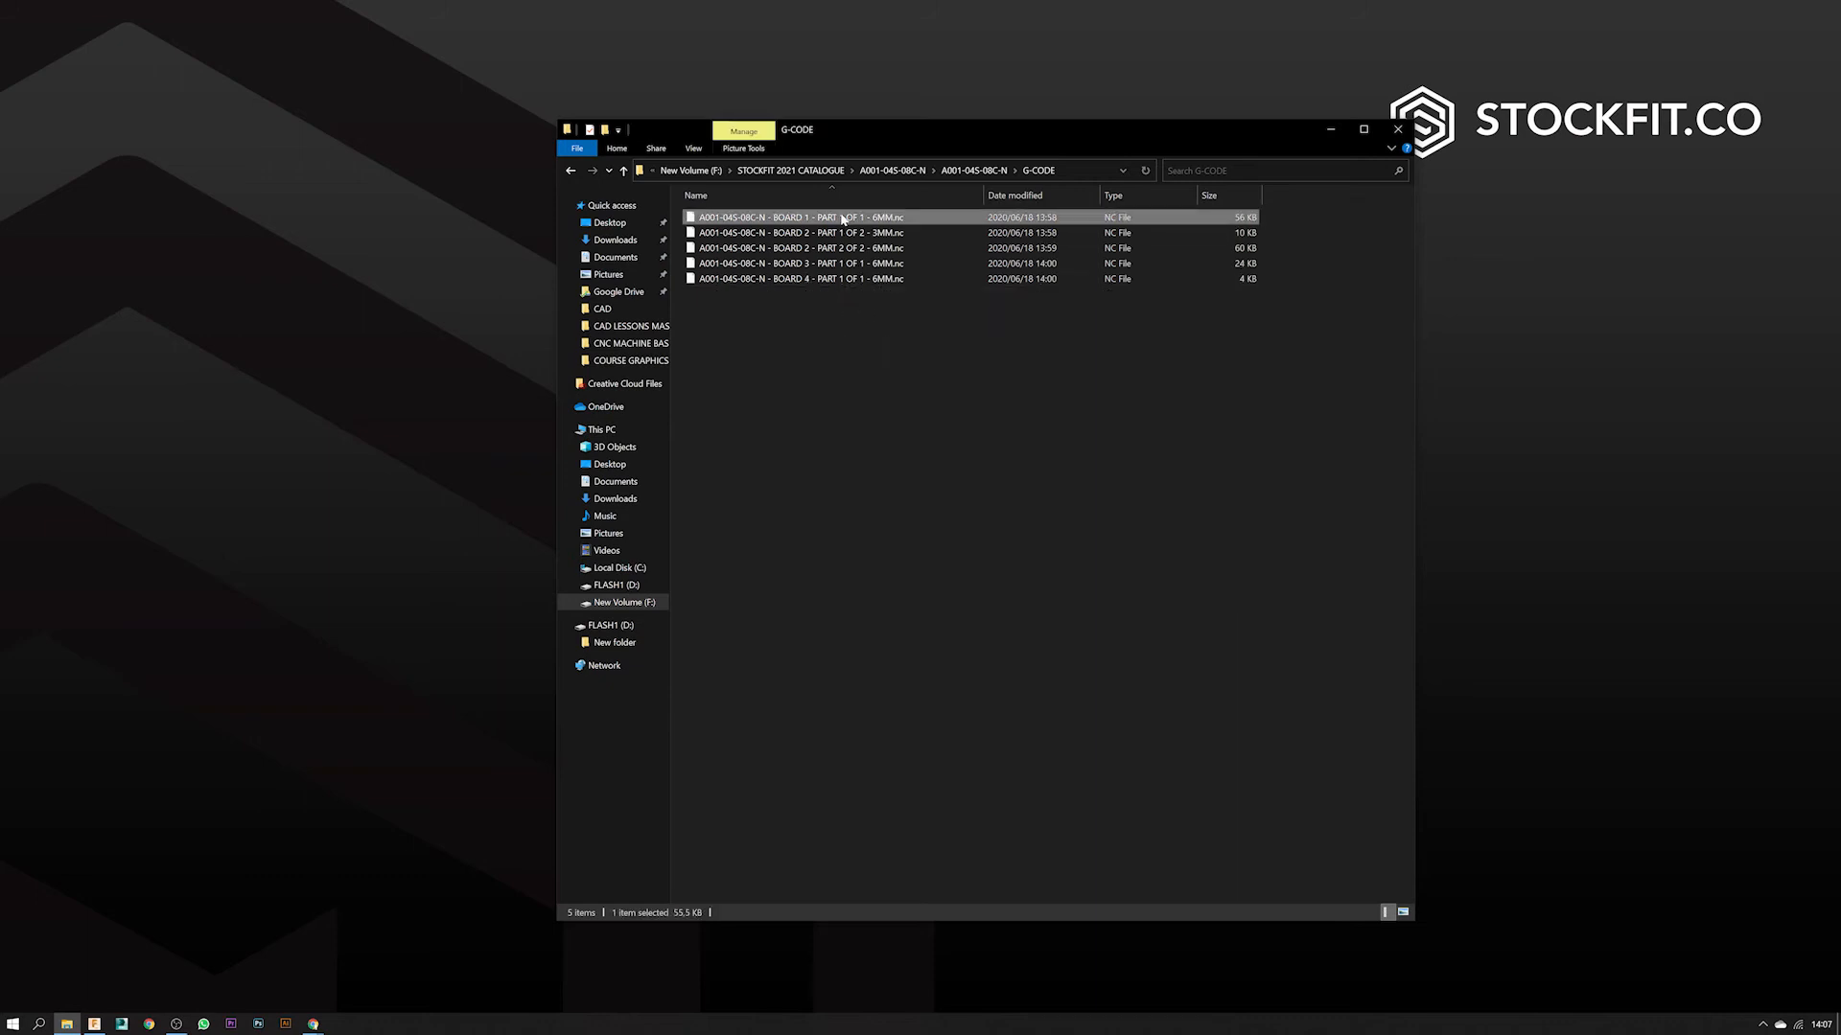
shift+click(840, 279)
right_click(839, 284)
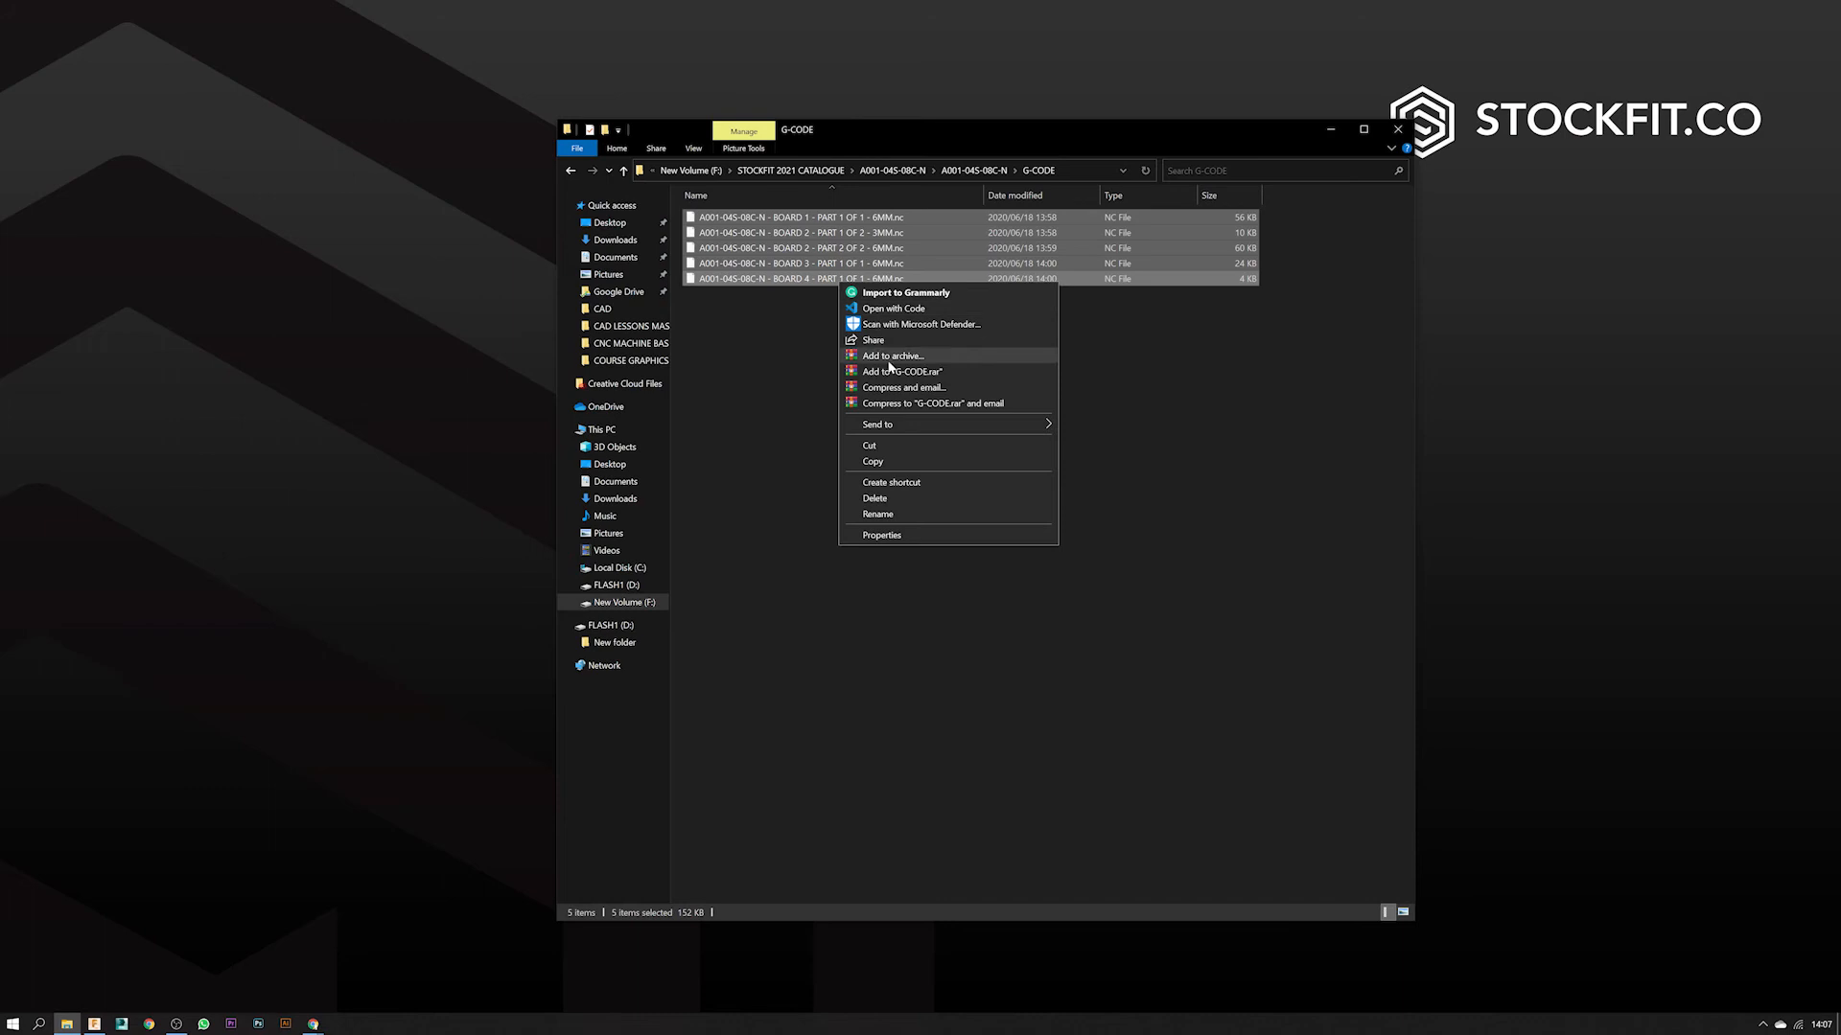
click(887, 460)
click(784, 448)
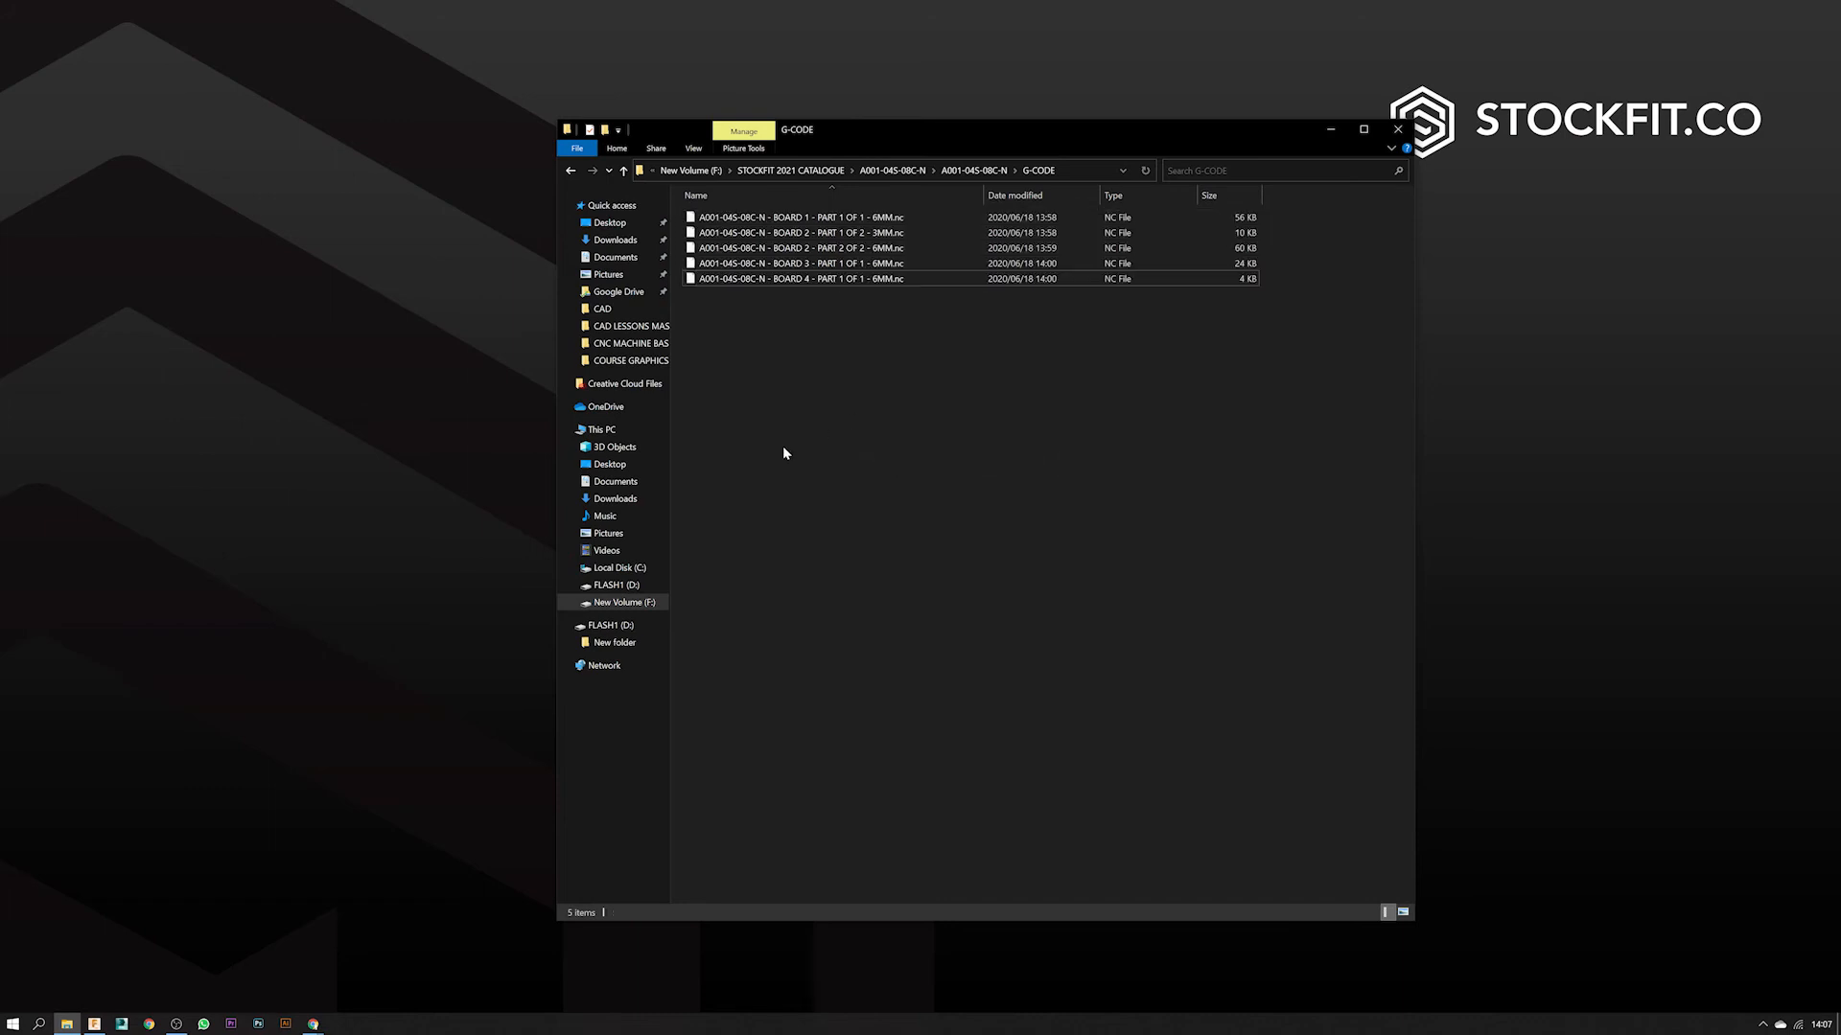
click(615, 585)
right_click(824, 573)
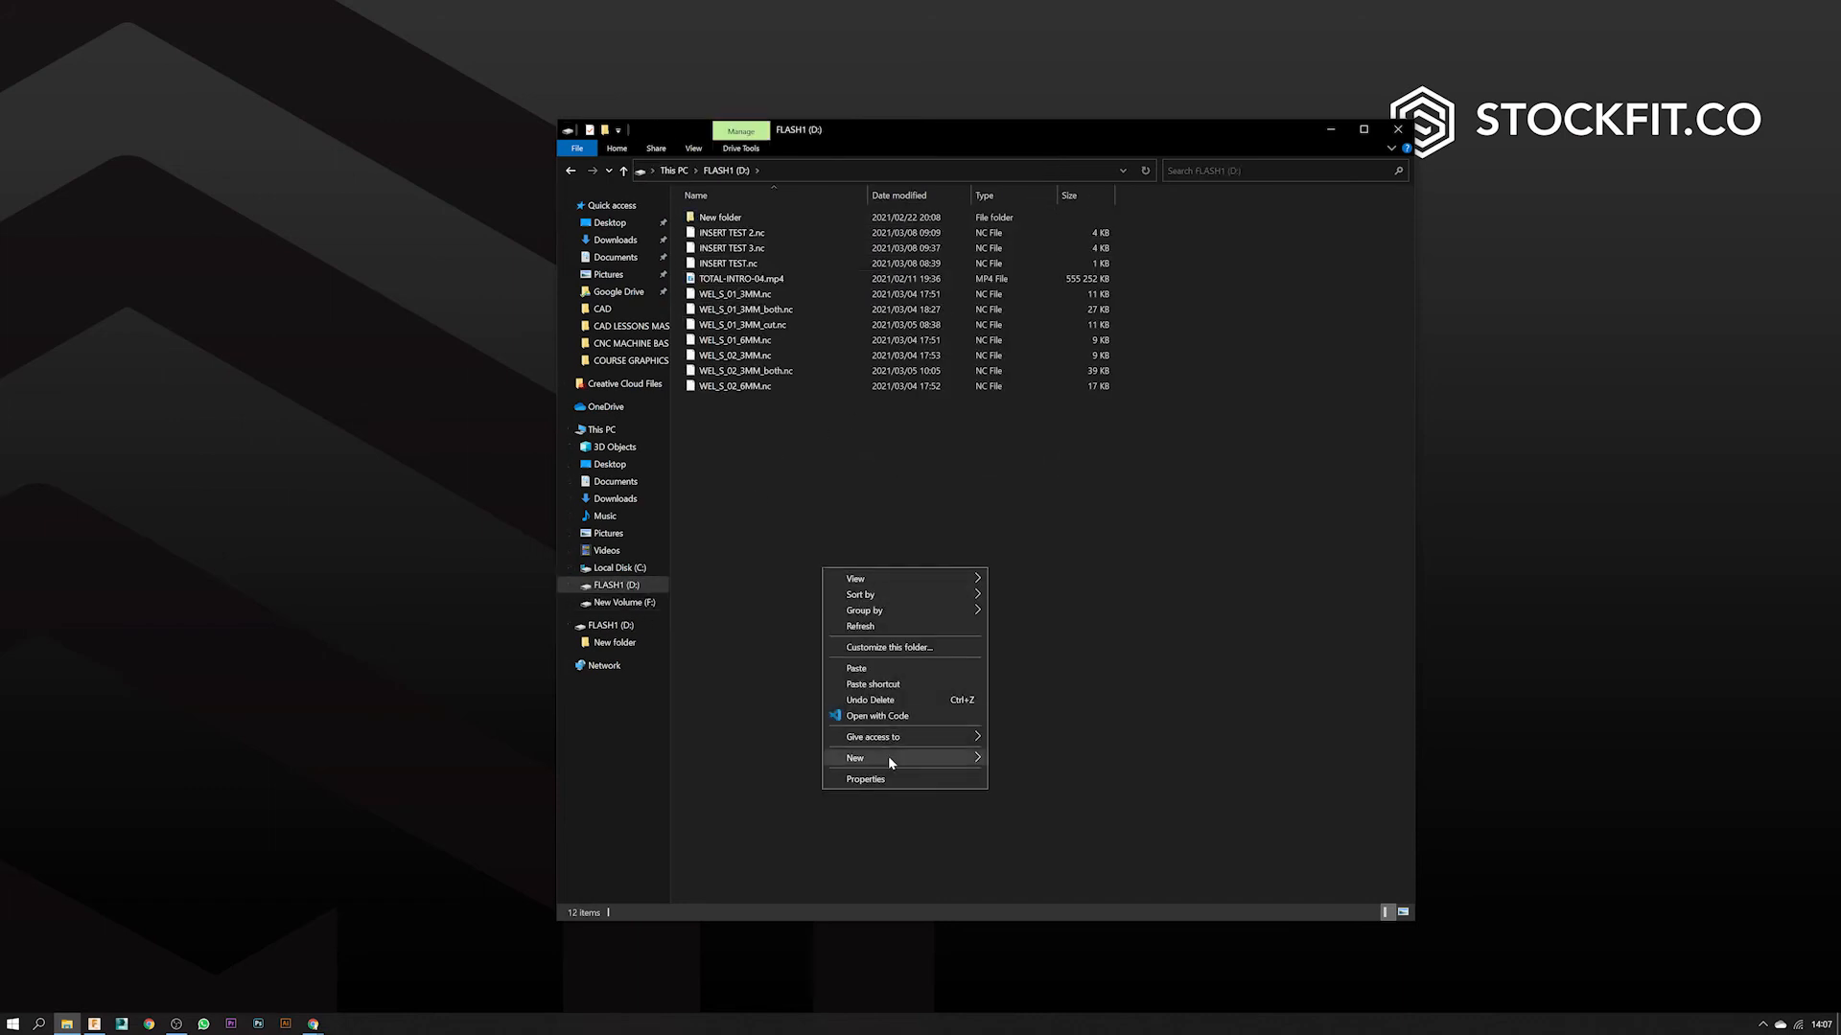
click(883, 668)
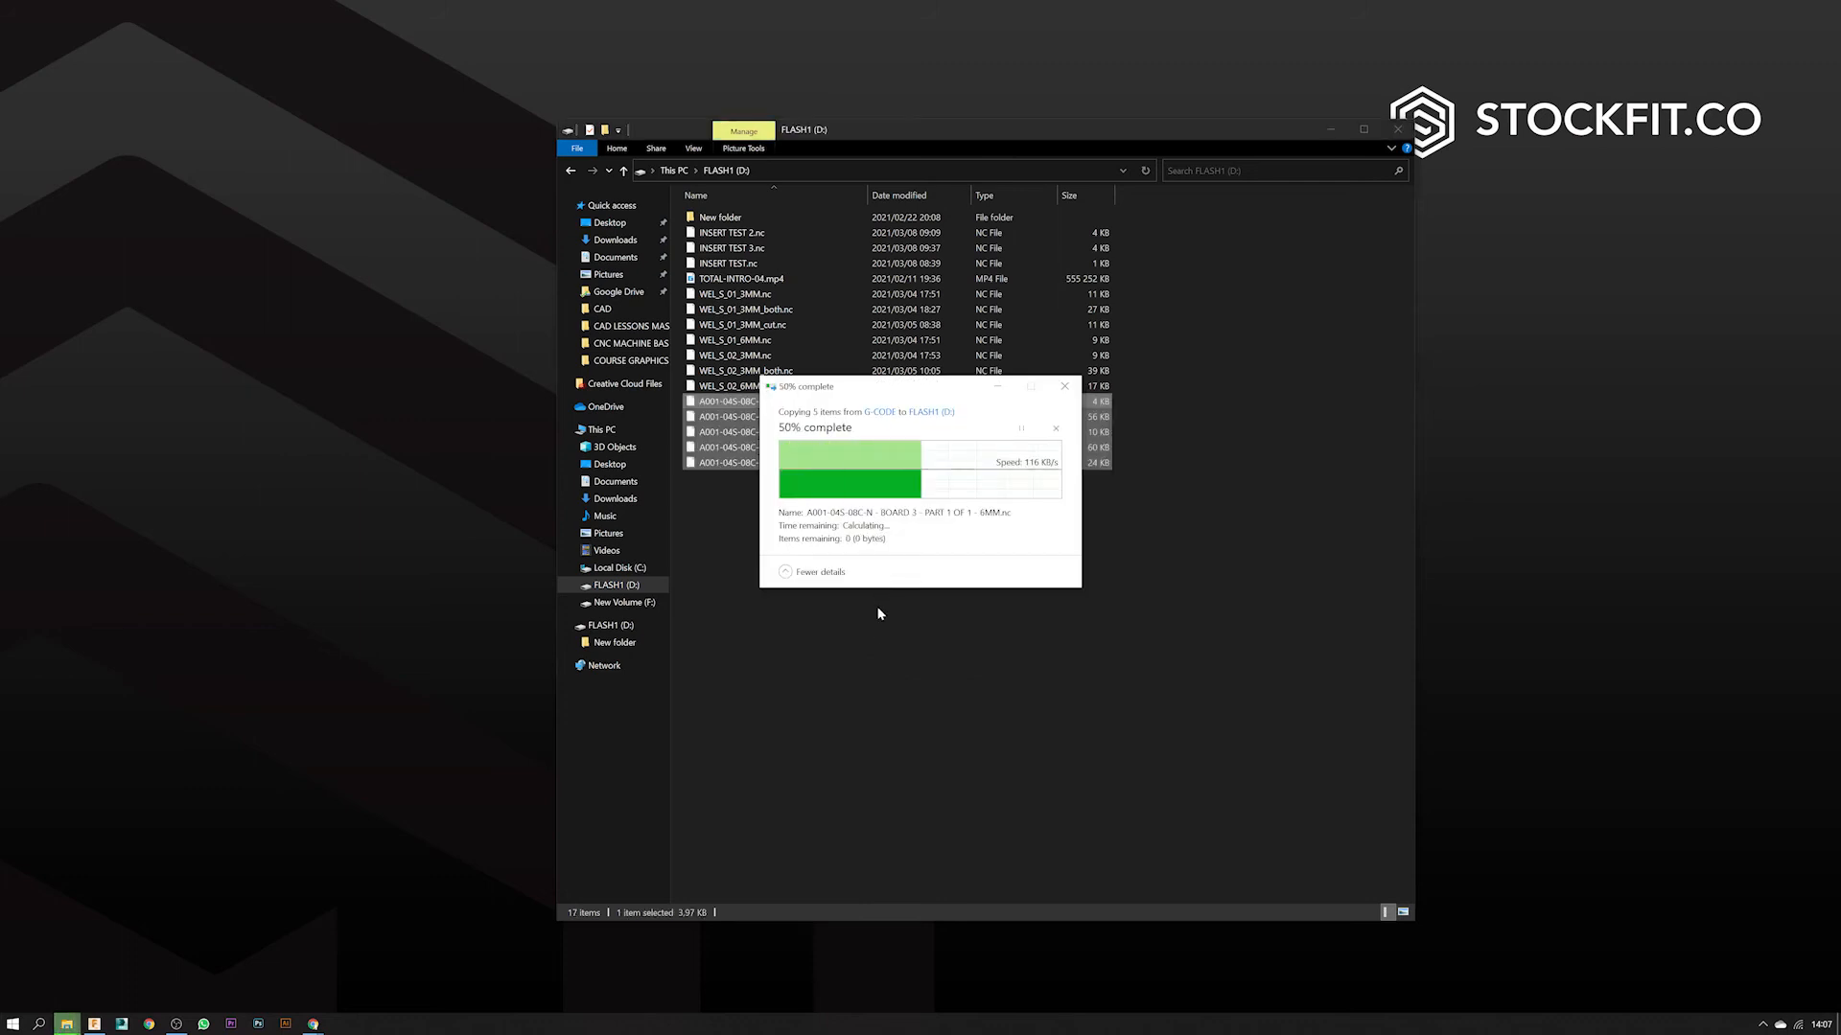
click(906, 667)
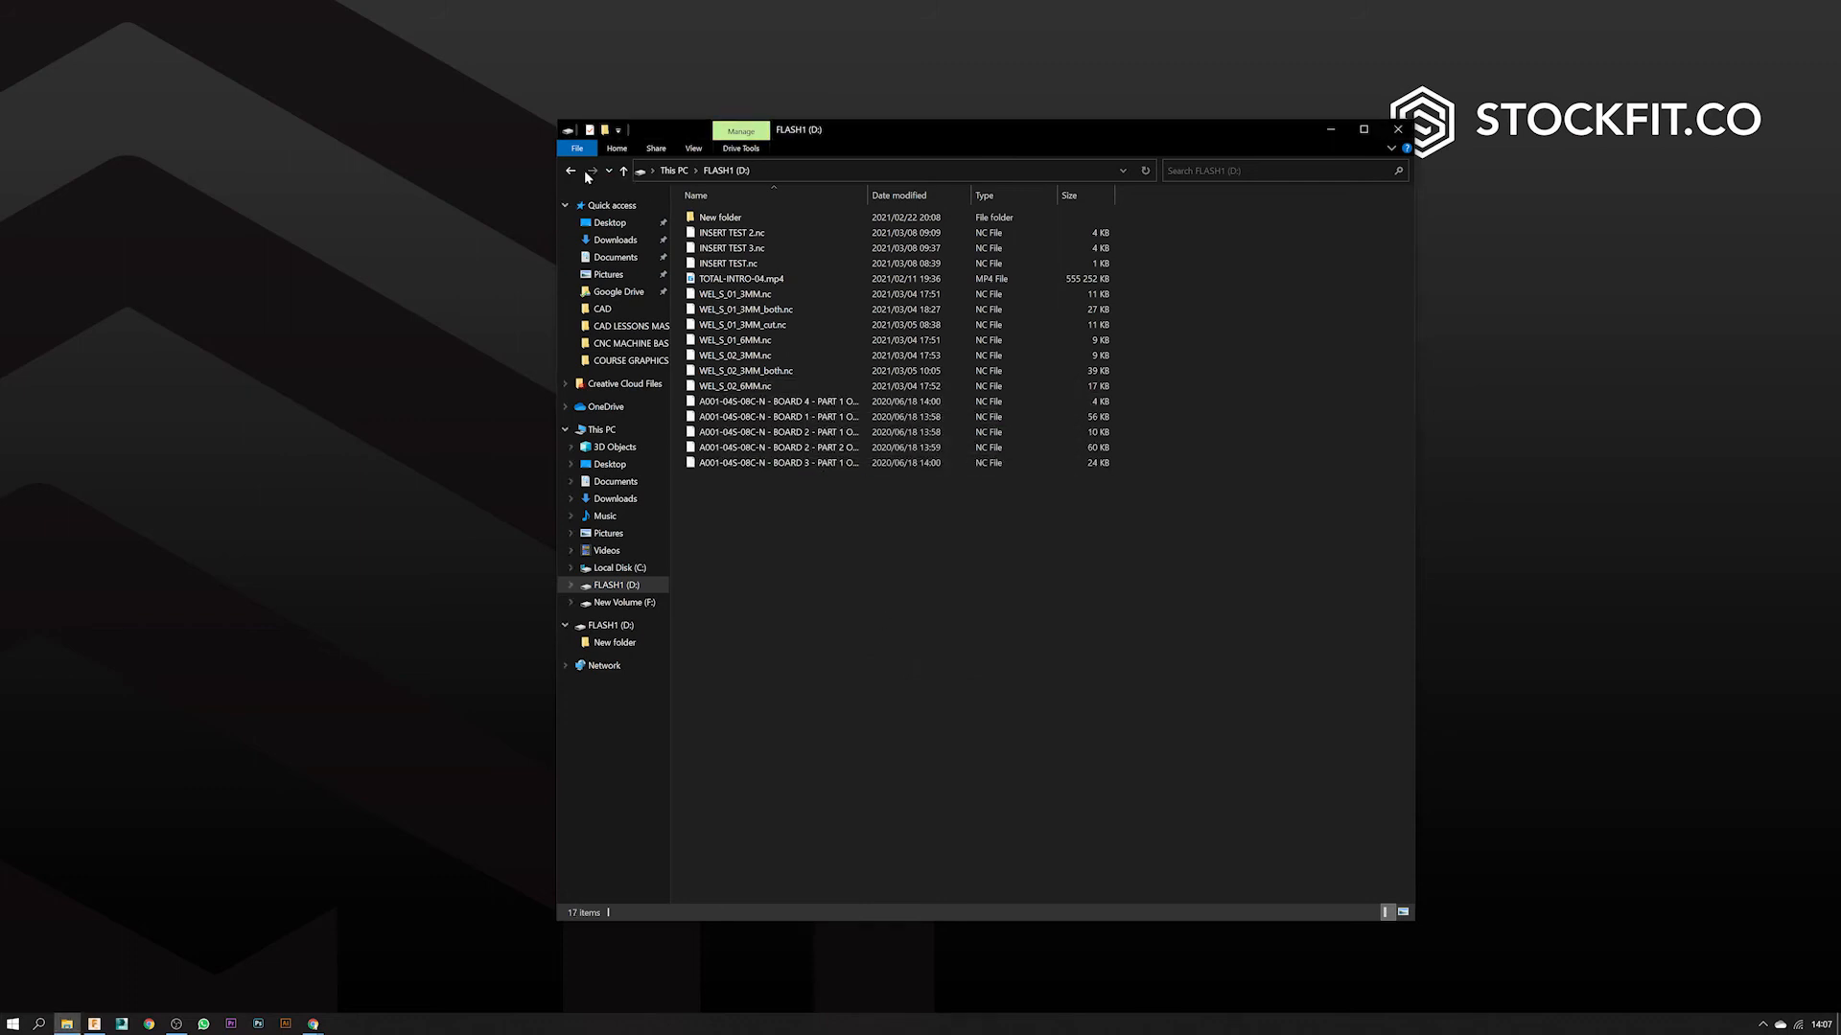
- Return to the A001-04S-08C-N package folder and look through the f3d, obj and stp files in FILE FORMATS
click(570, 170)
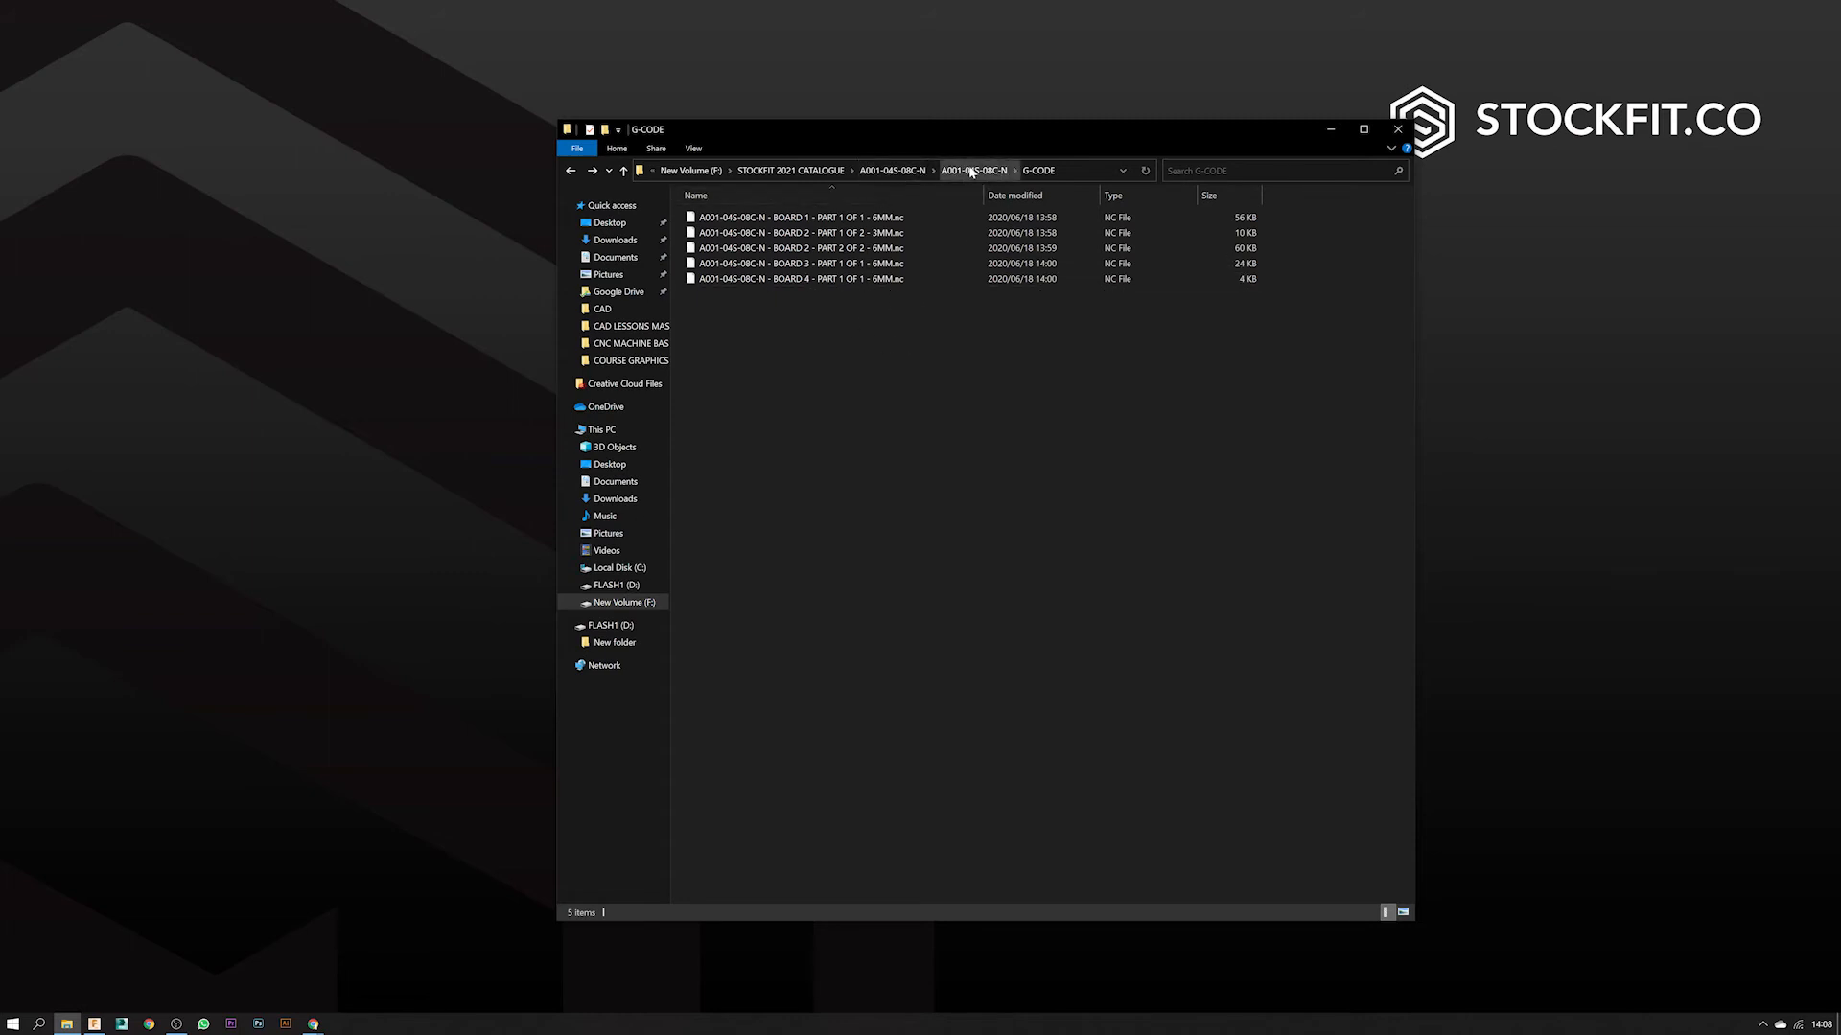
click(623, 170)
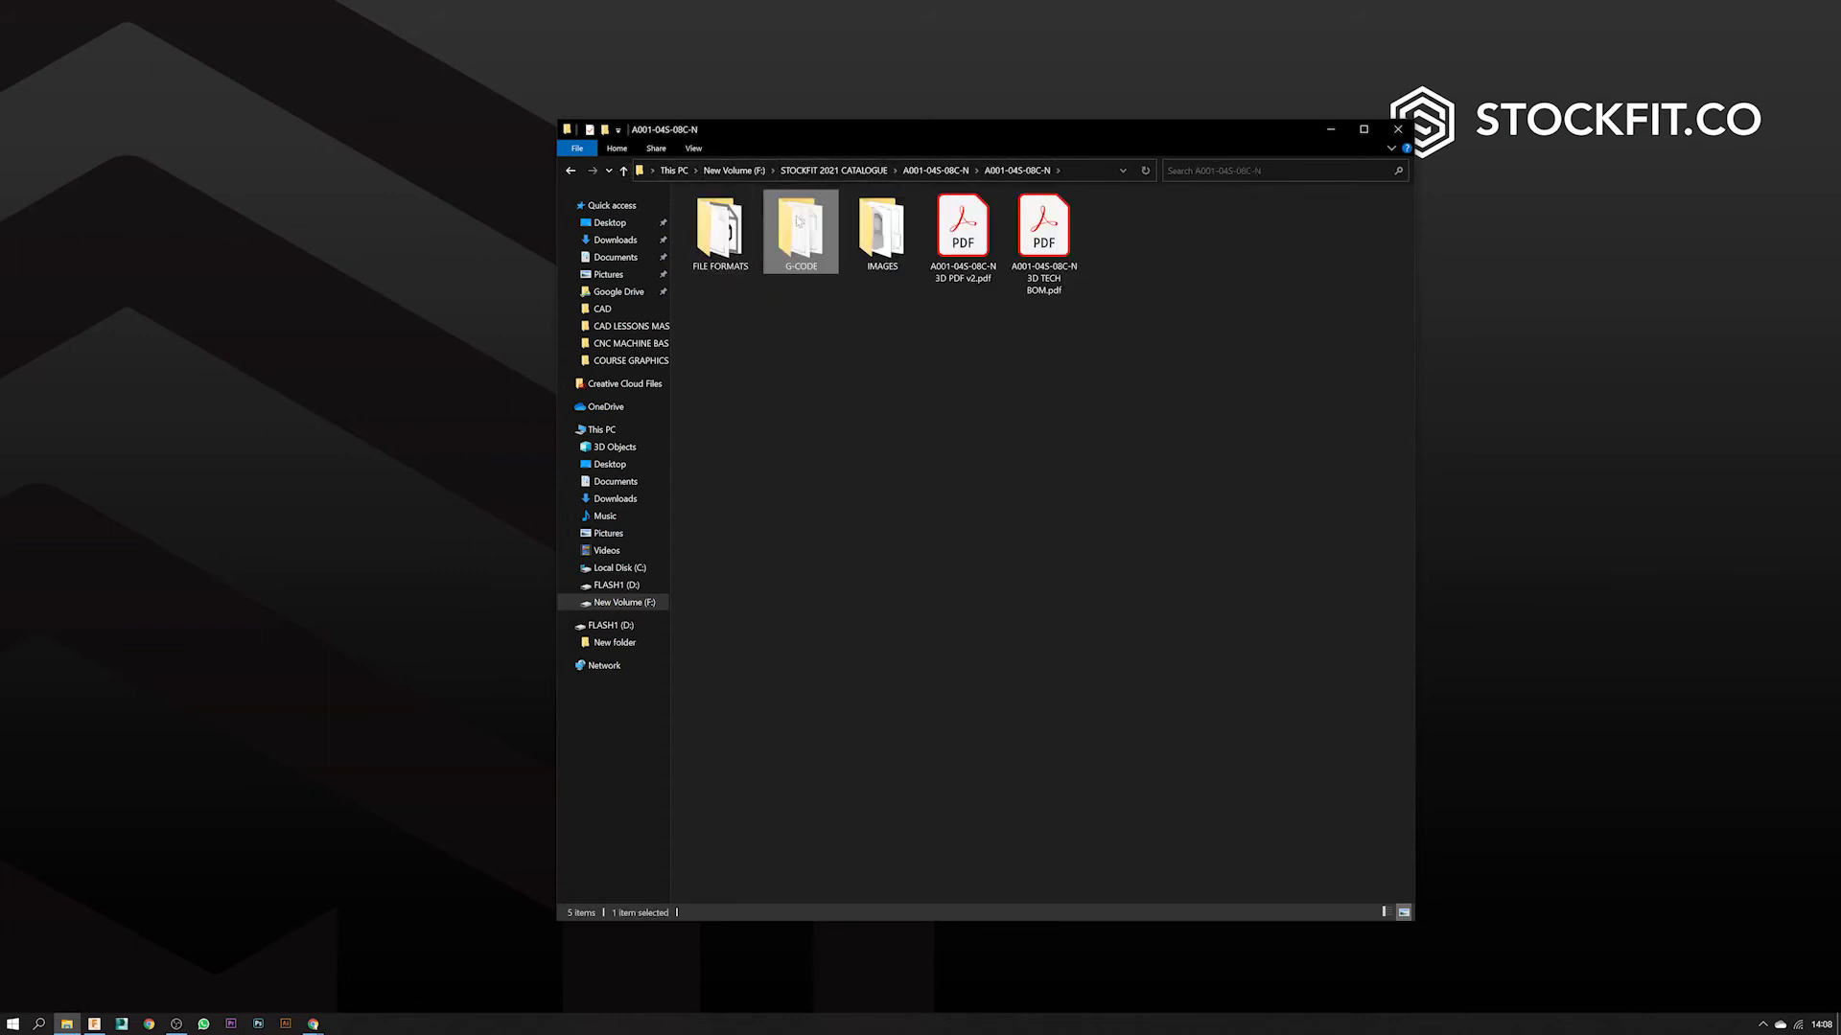
double_click(727, 233)
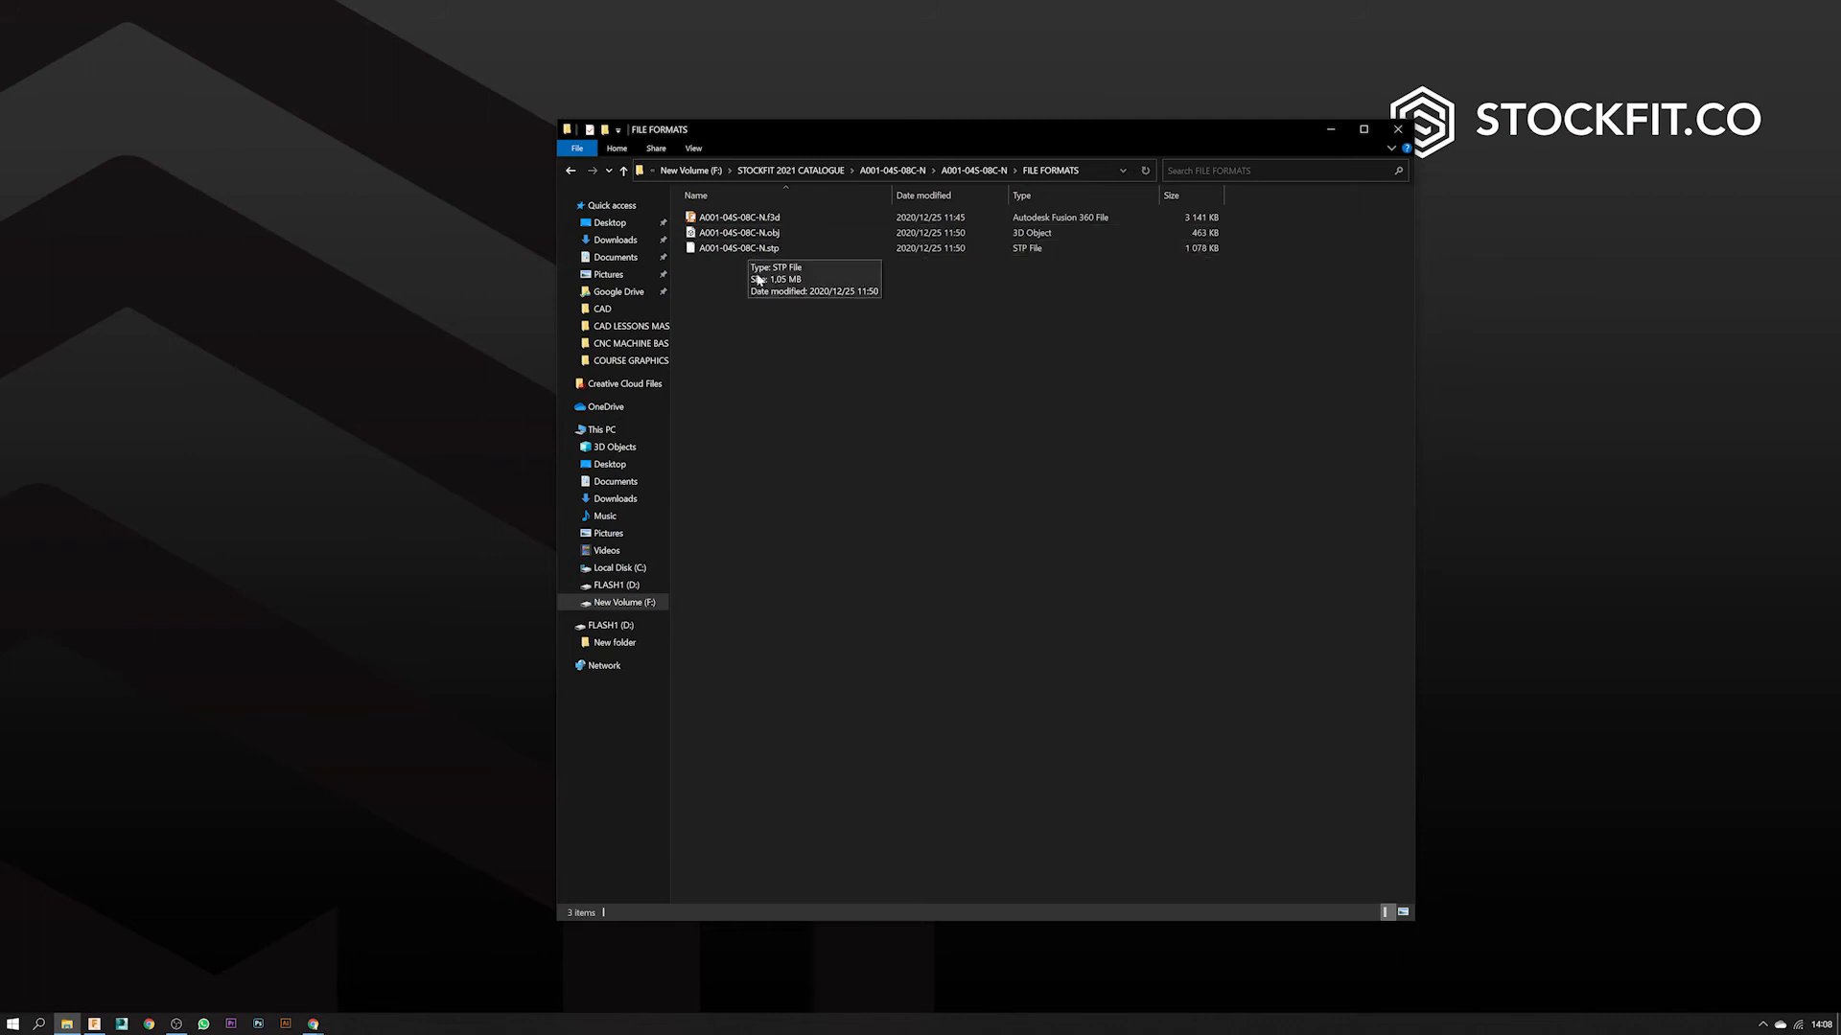
click(762, 233)
click(759, 249)
click(781, 326)
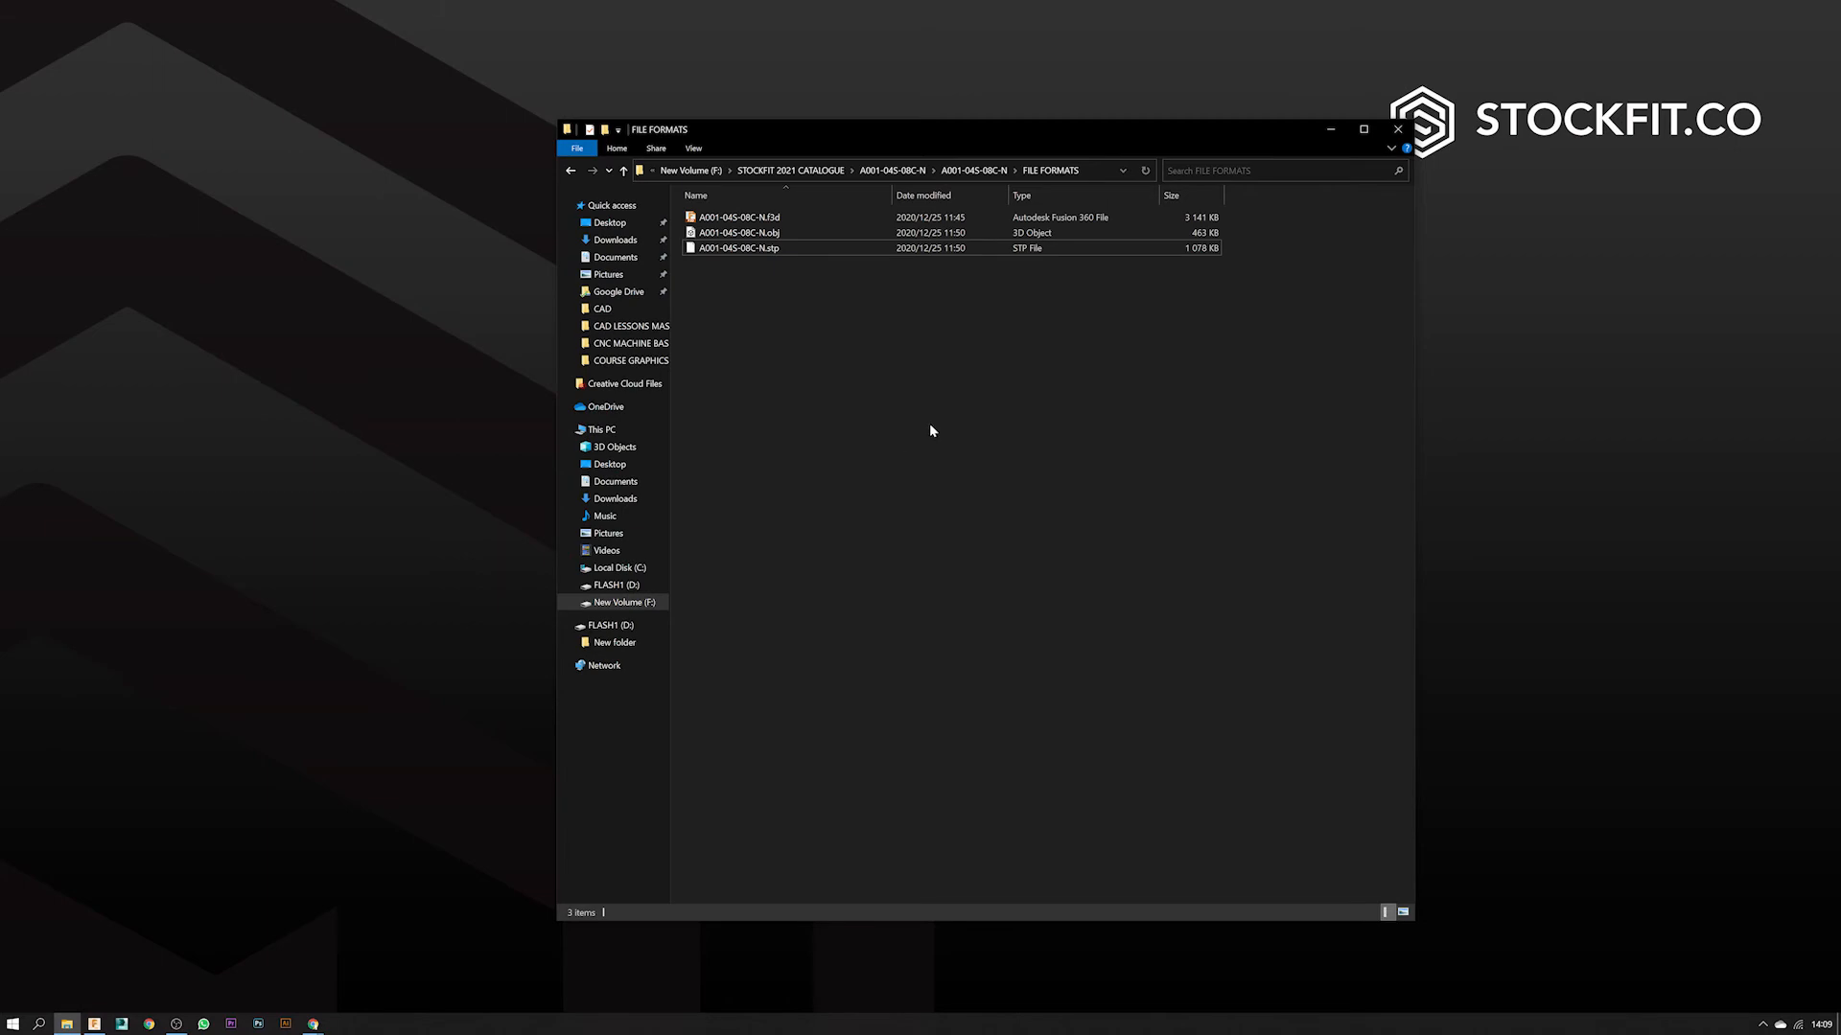
- Switch to Fusion 360, start an upload to the STOCKFIT UPLOADS folder, and place the FILE FORMATS window beside the upload dialog
click(94, 1024)
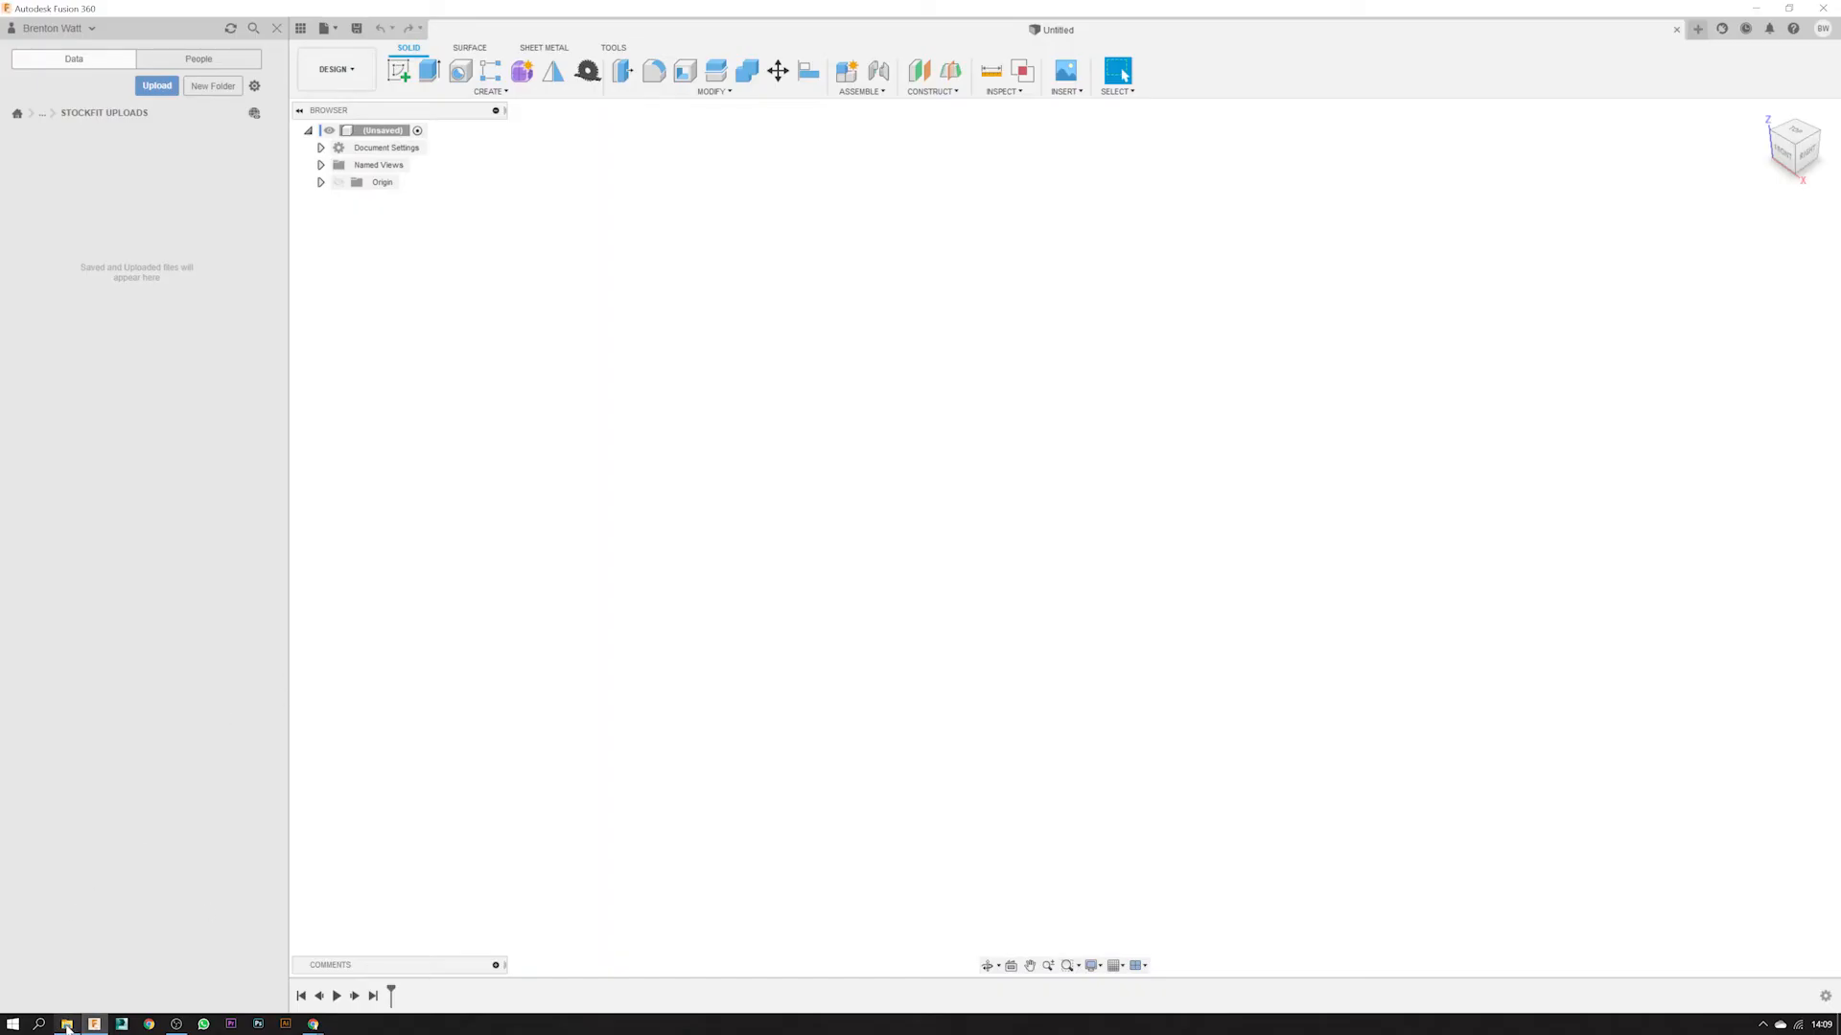
mouse_move(67, 1026)
click(67, 981)
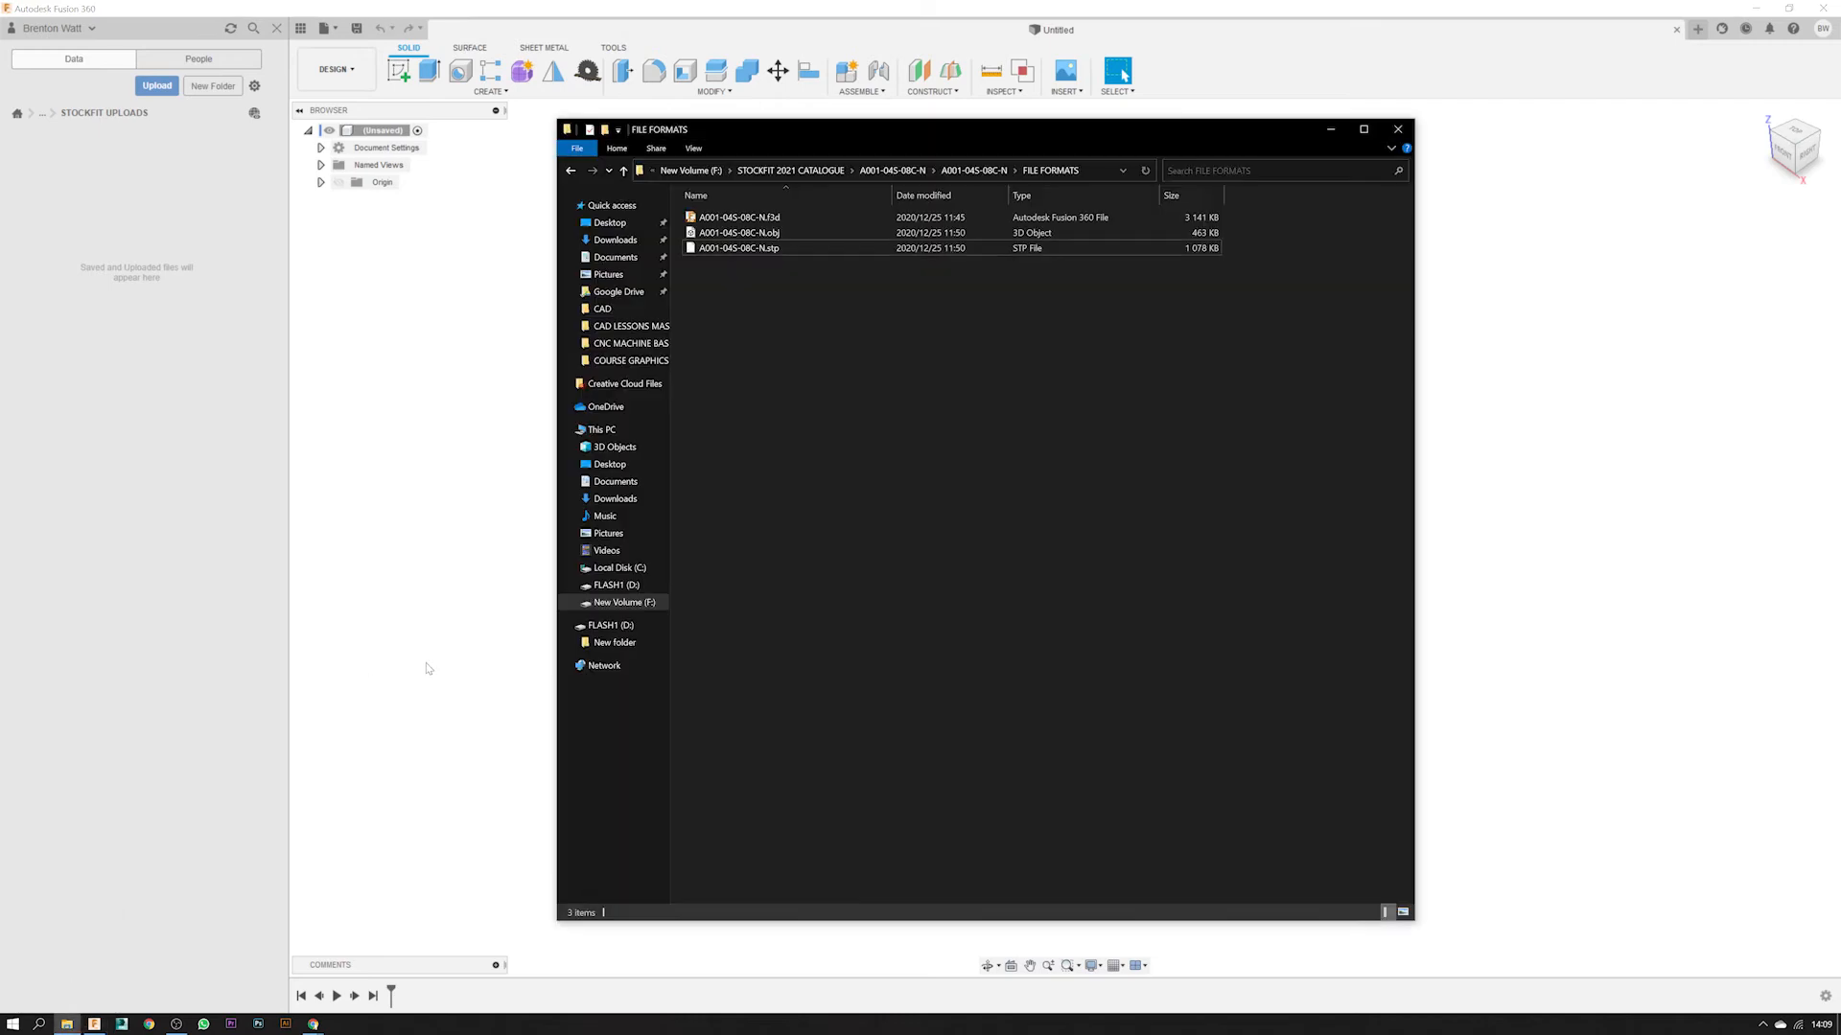
click(187, 464)
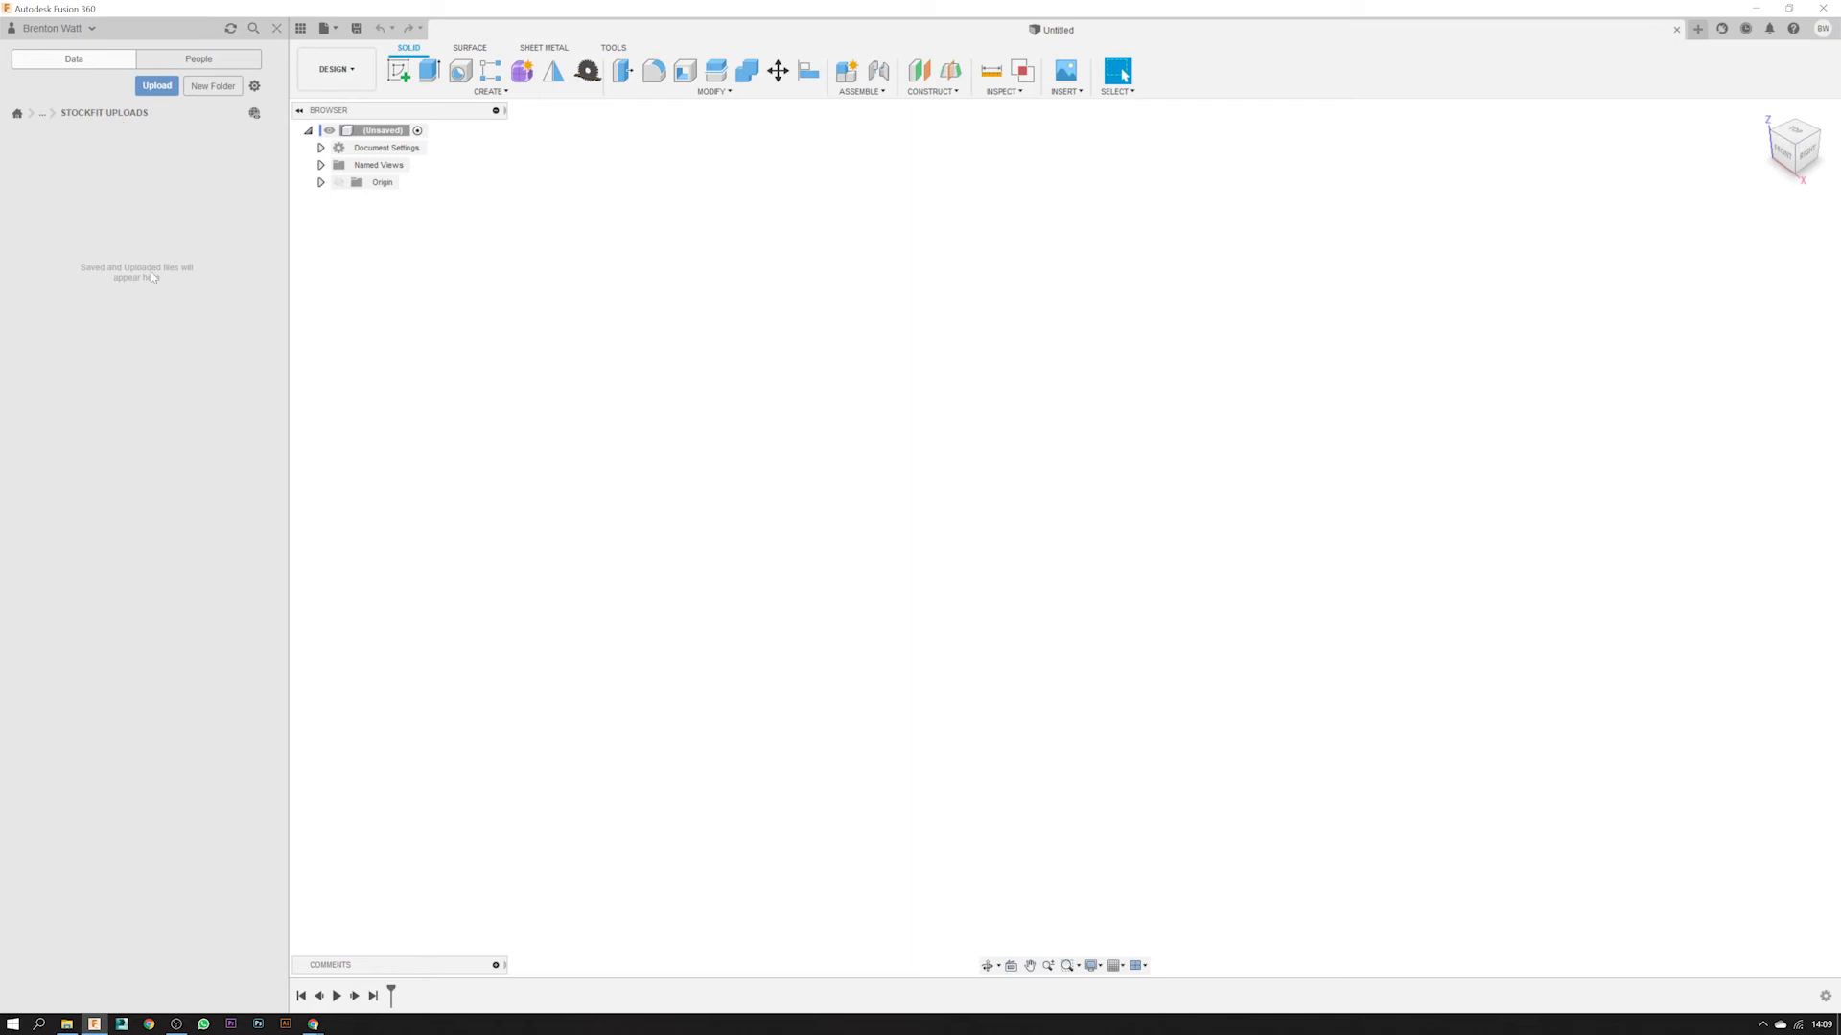
click(163, 89)
click(66, 1024)
drag(826, 132, 1345, 149)
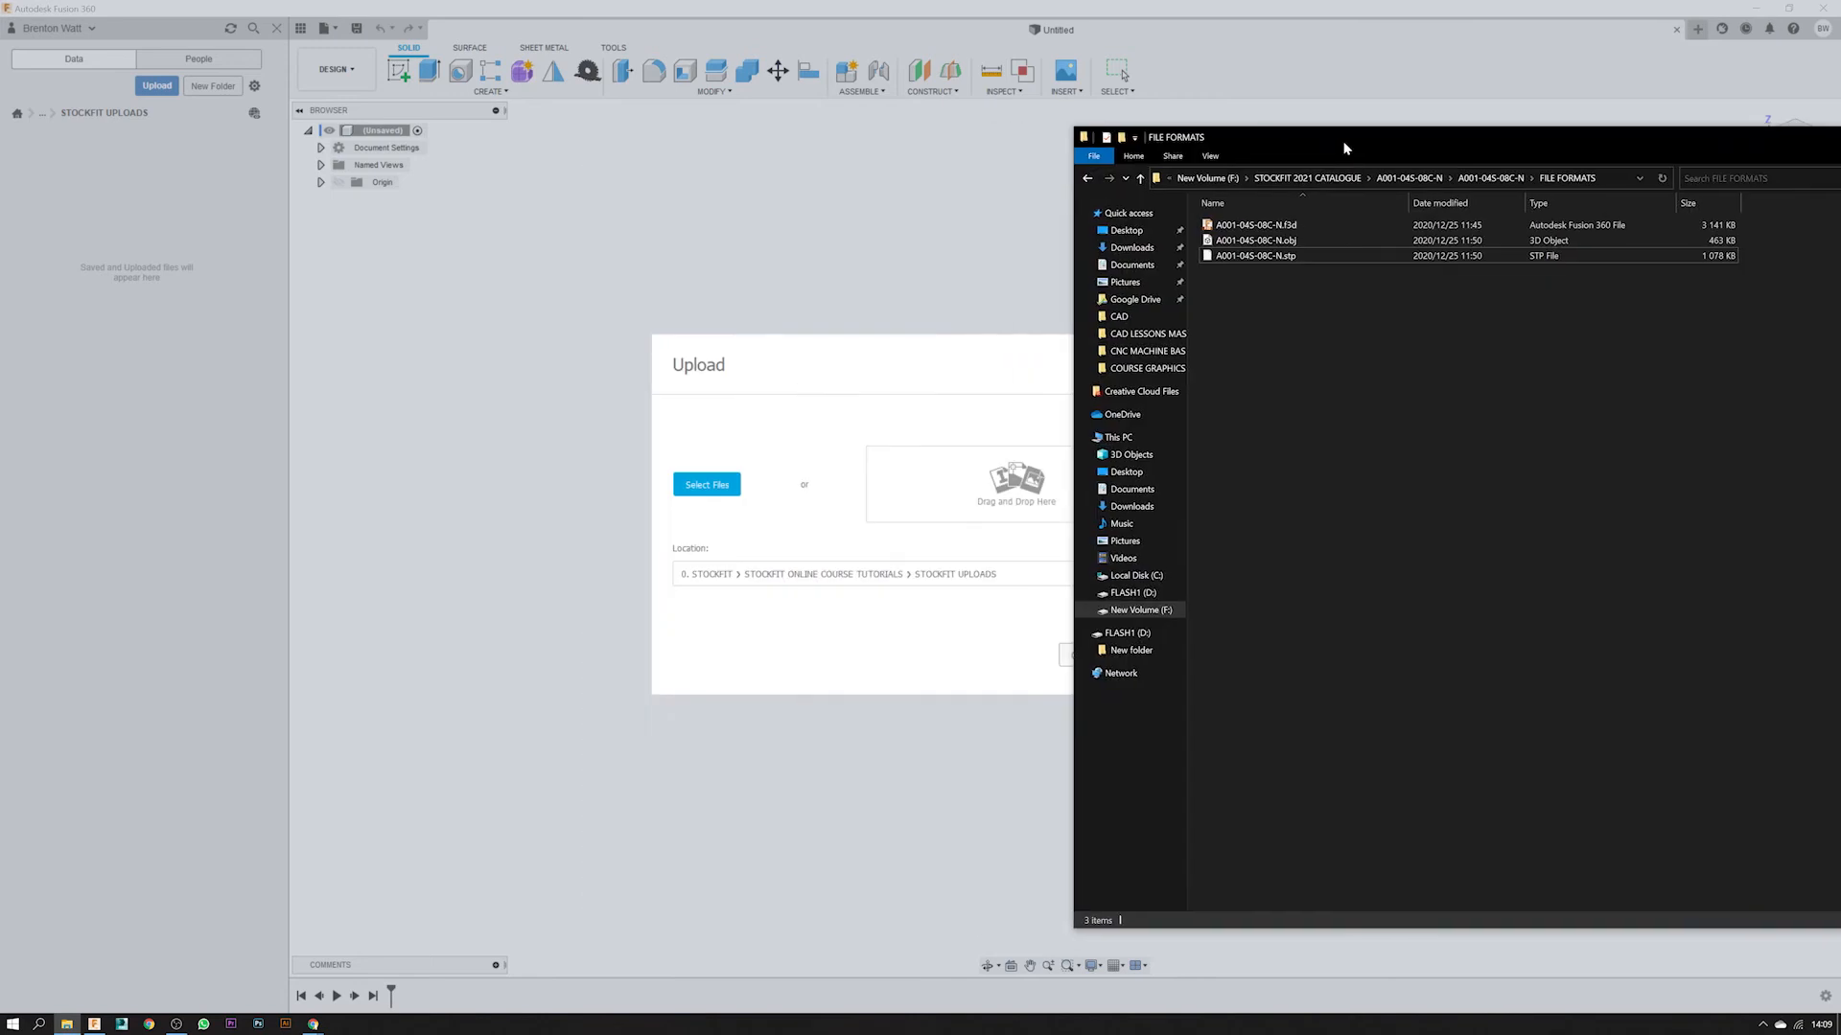
- Upload A001-04S-08C-N.f3d to the STOCKFIT UPLOADS folder and close the job status window
click(1231, 226)
drag(1243, 228, 970, 508)
click(877, 541)
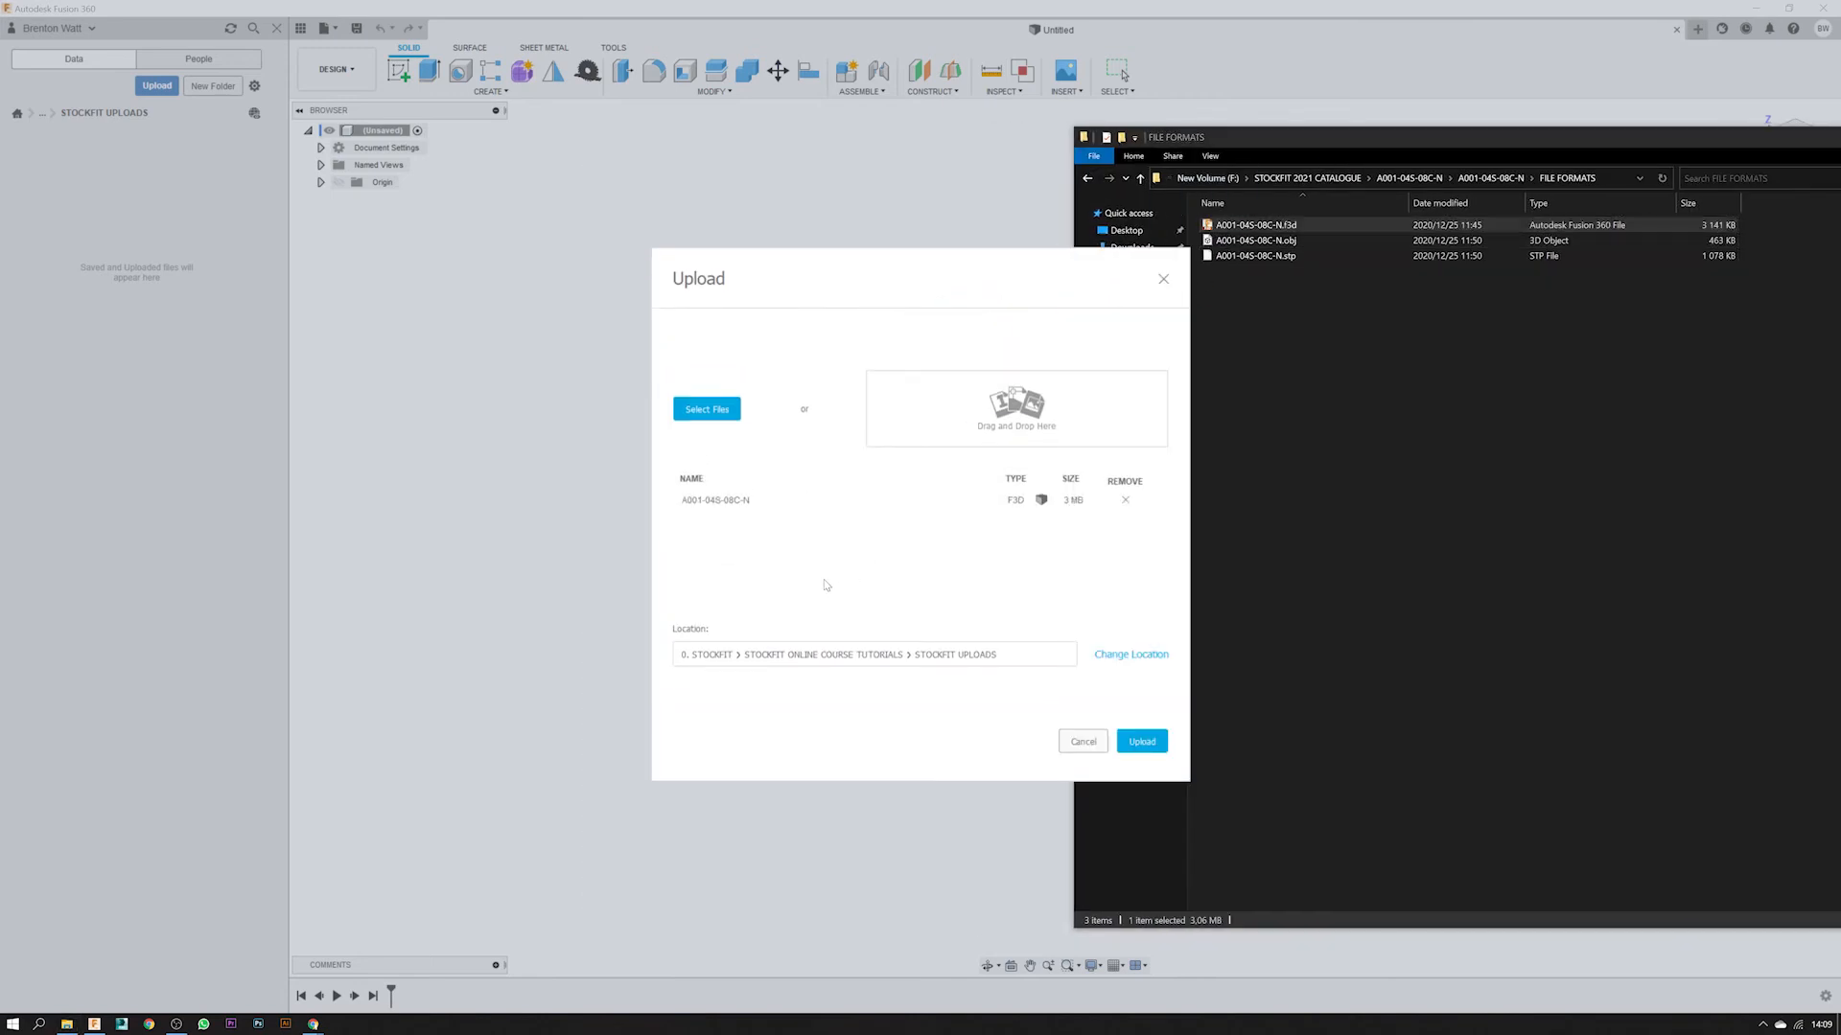
click(1141, 743)
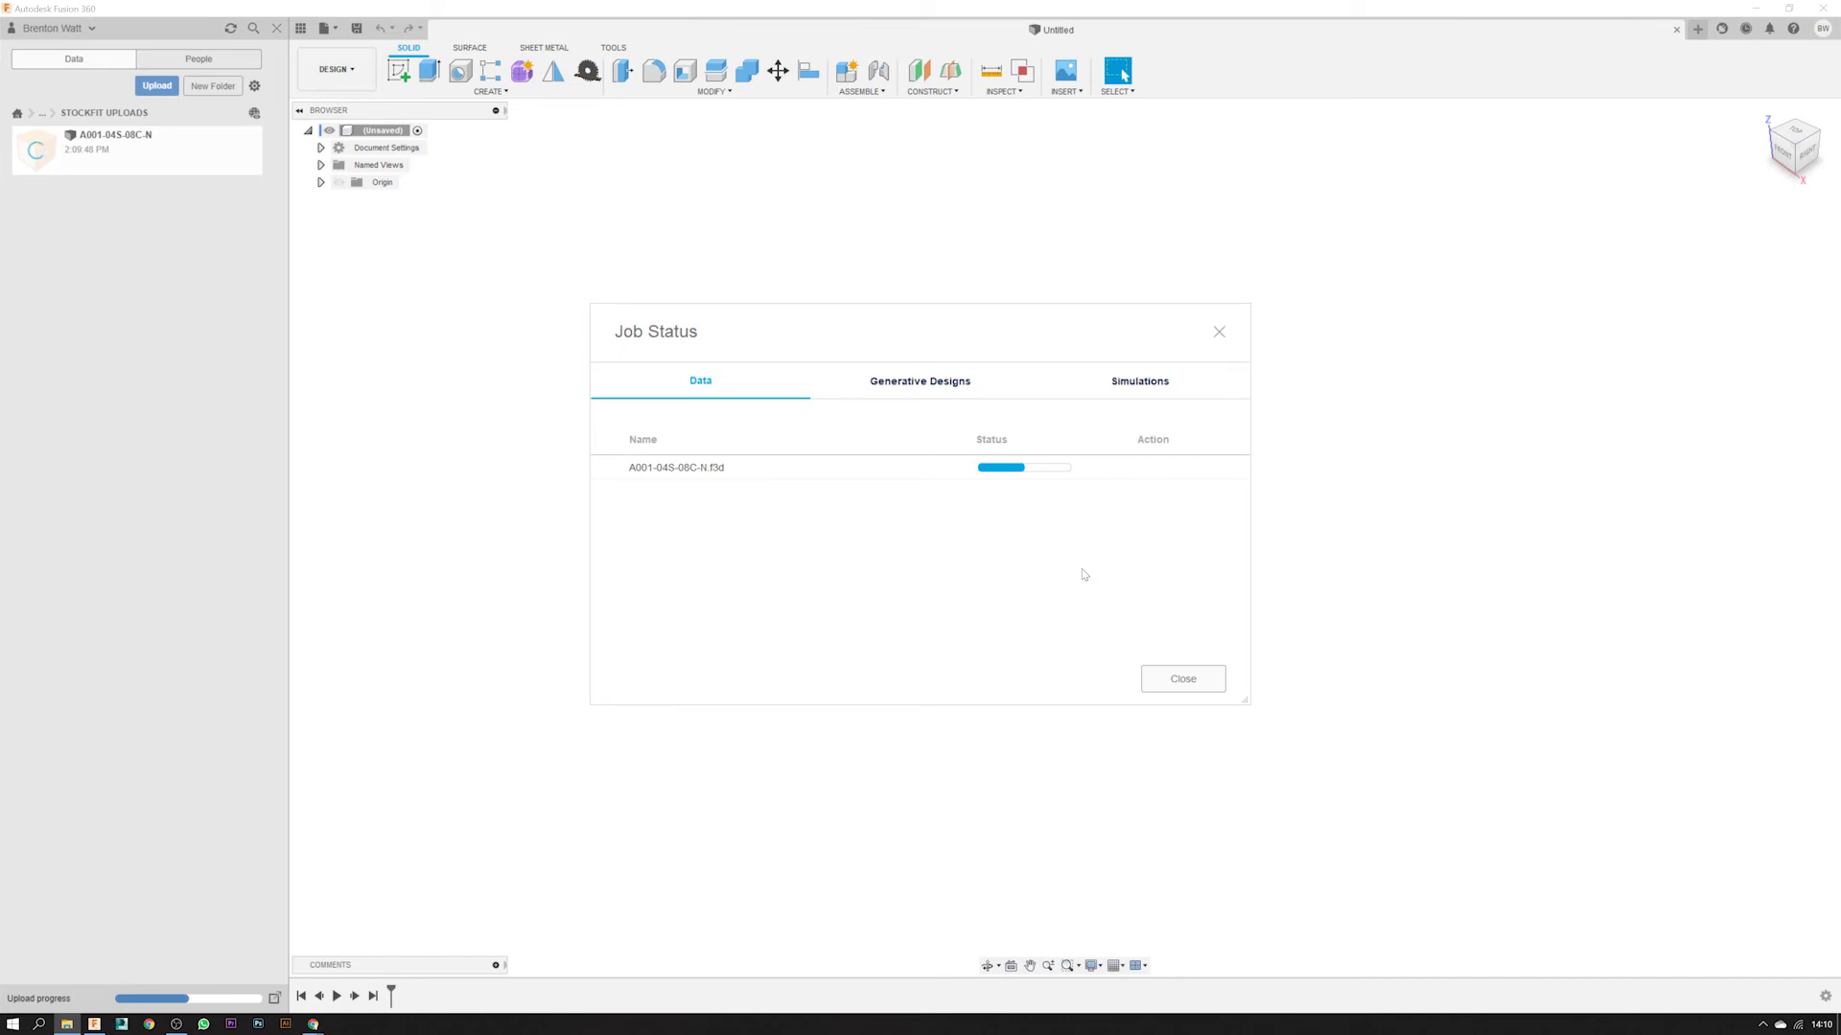
click(1185, 682)
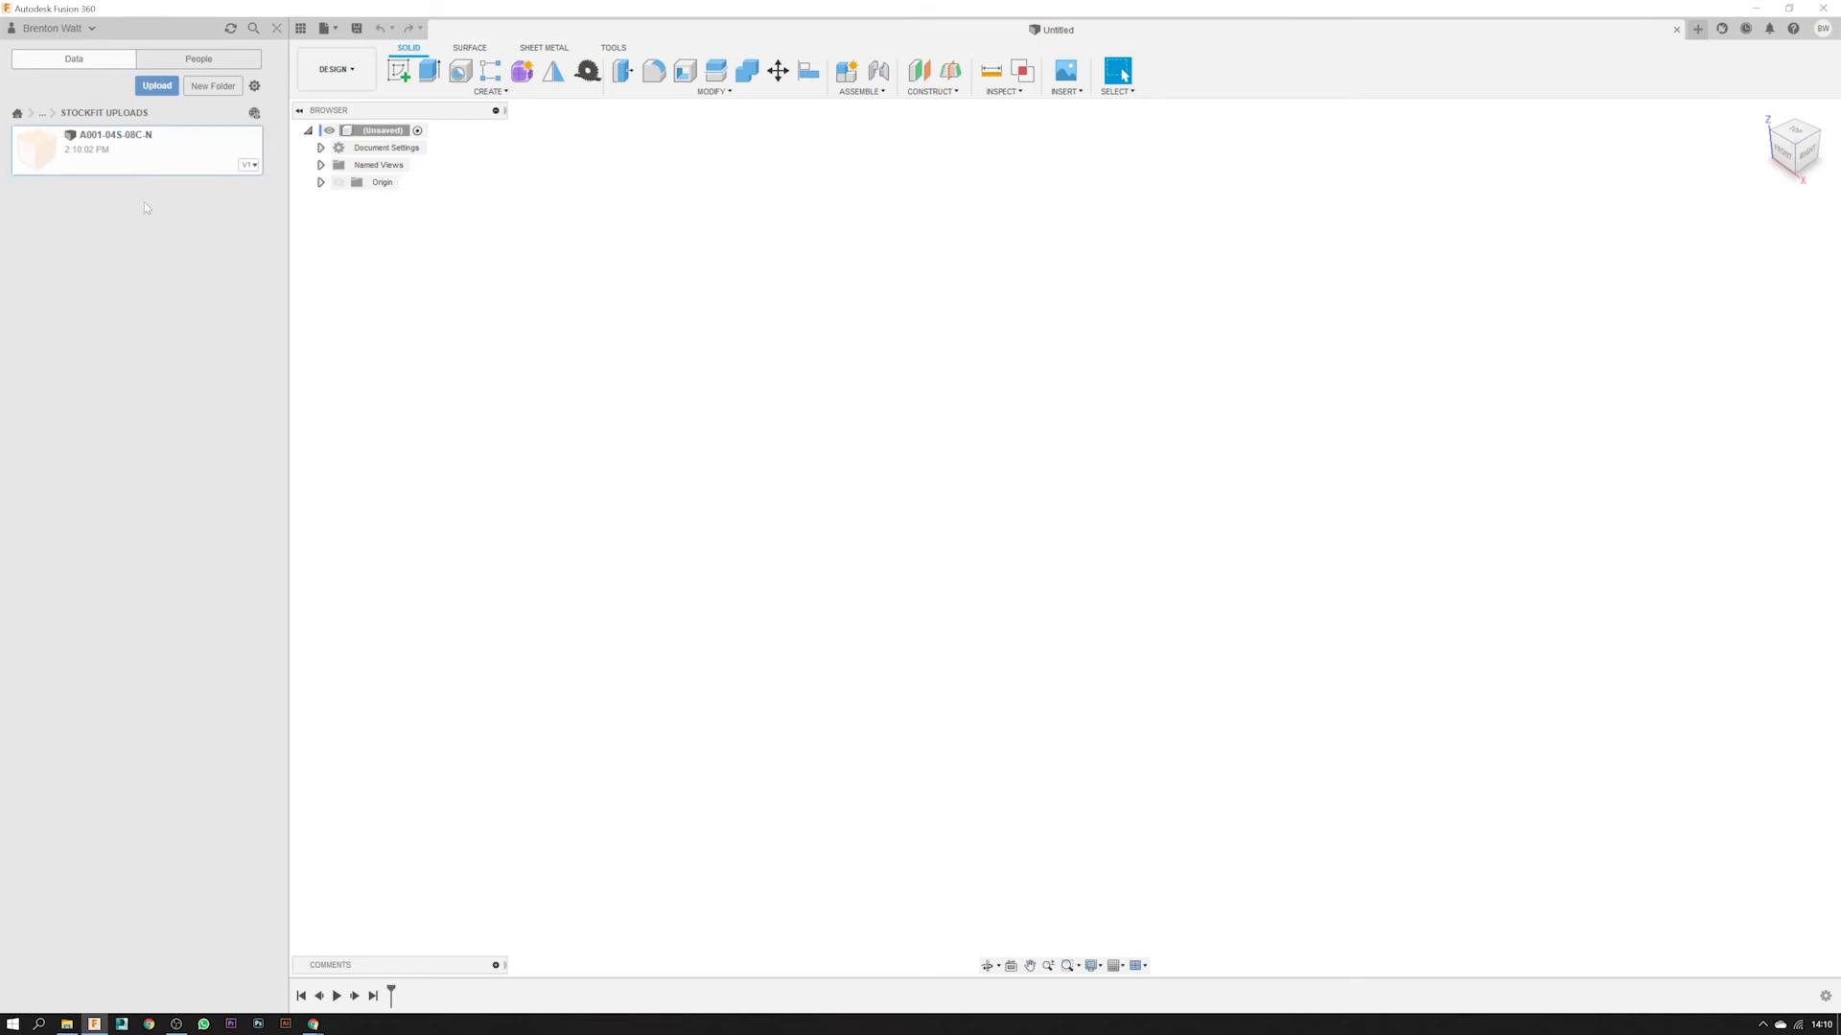
- Open the uploaded A001-04S-08C-N design, examine its machining setups and board layouts, and clear the Setup1 selection
right_click(146, 157)
click(159, 159)
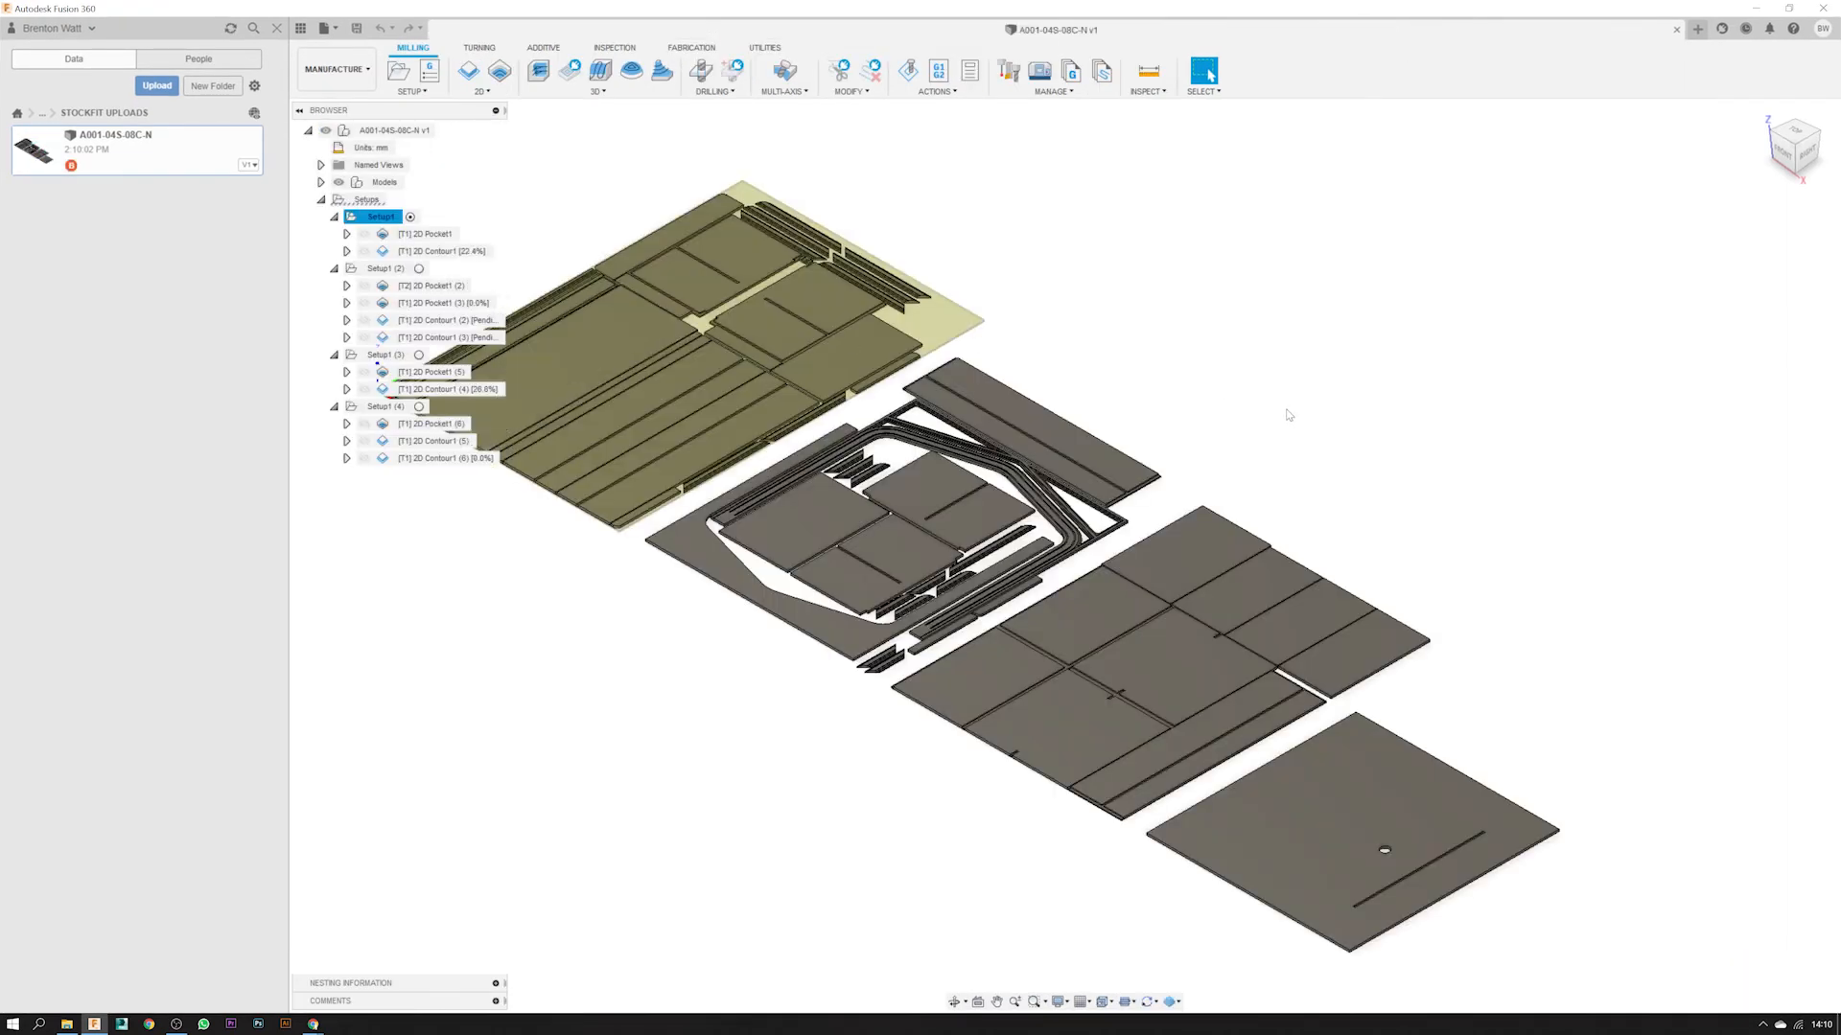
scroll(1289, 414, down, 3)
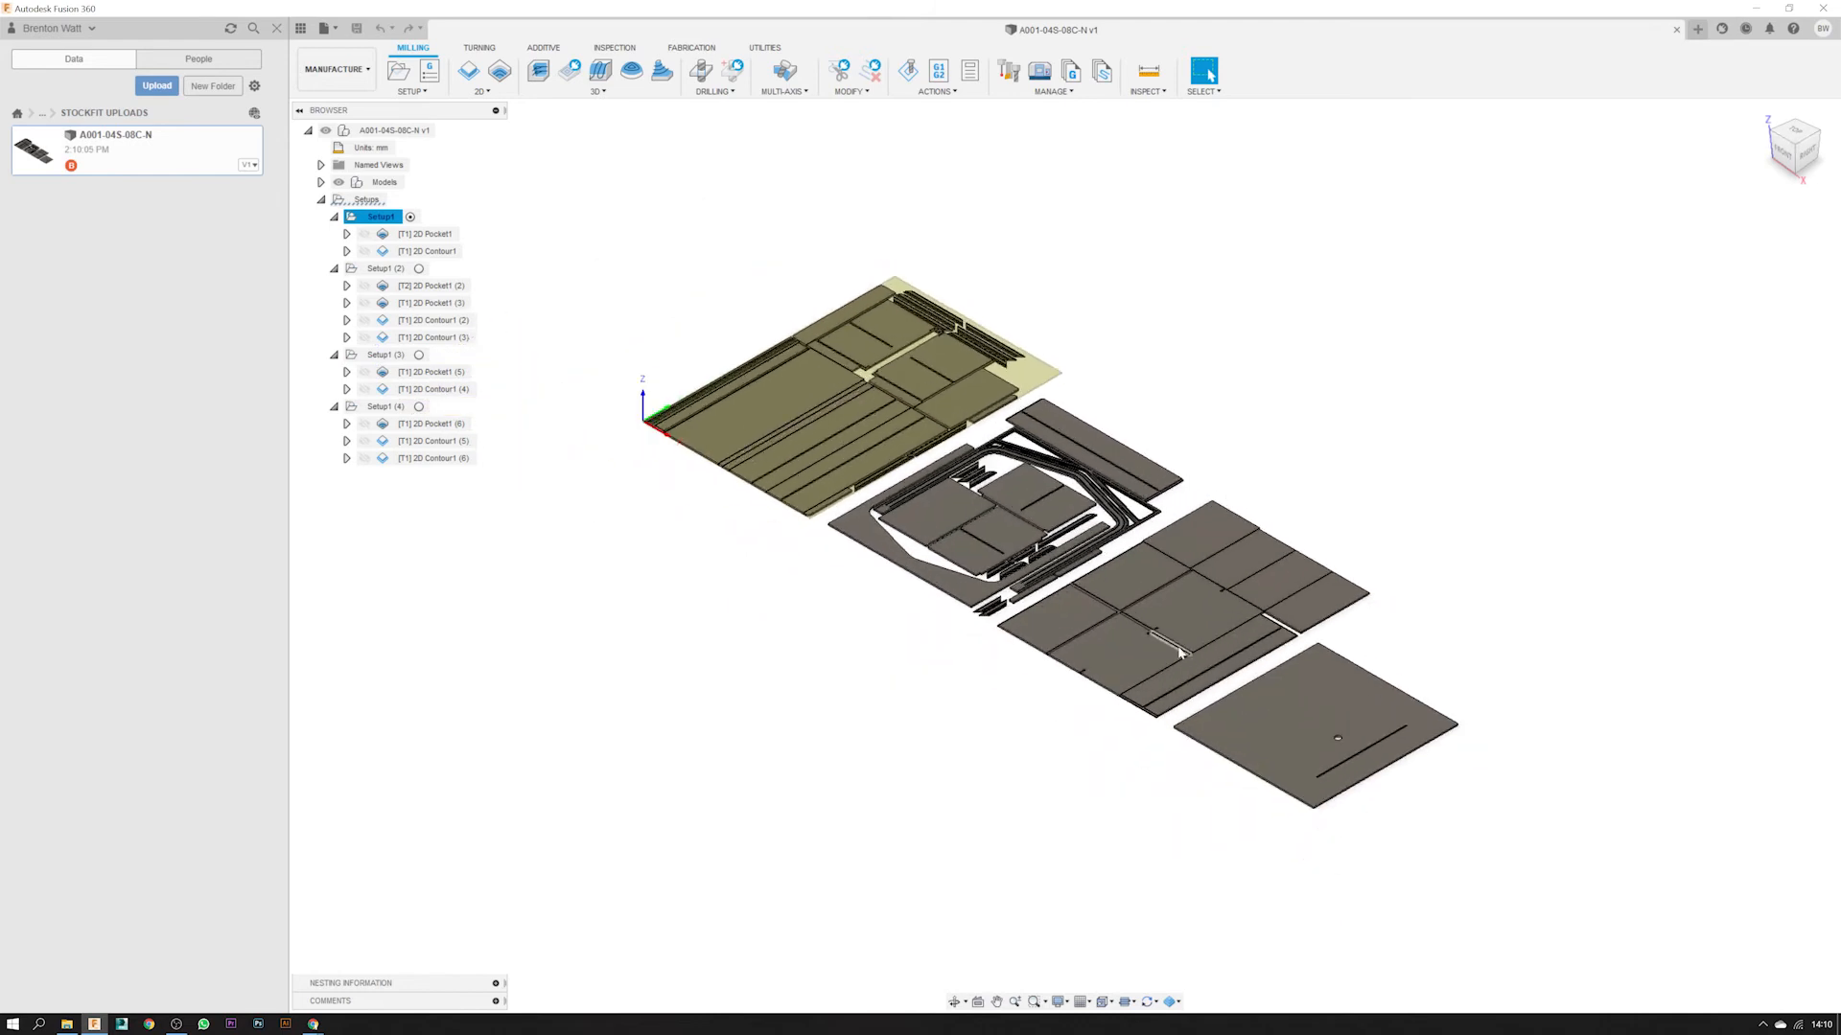
scroll(824, 527, up, 2)
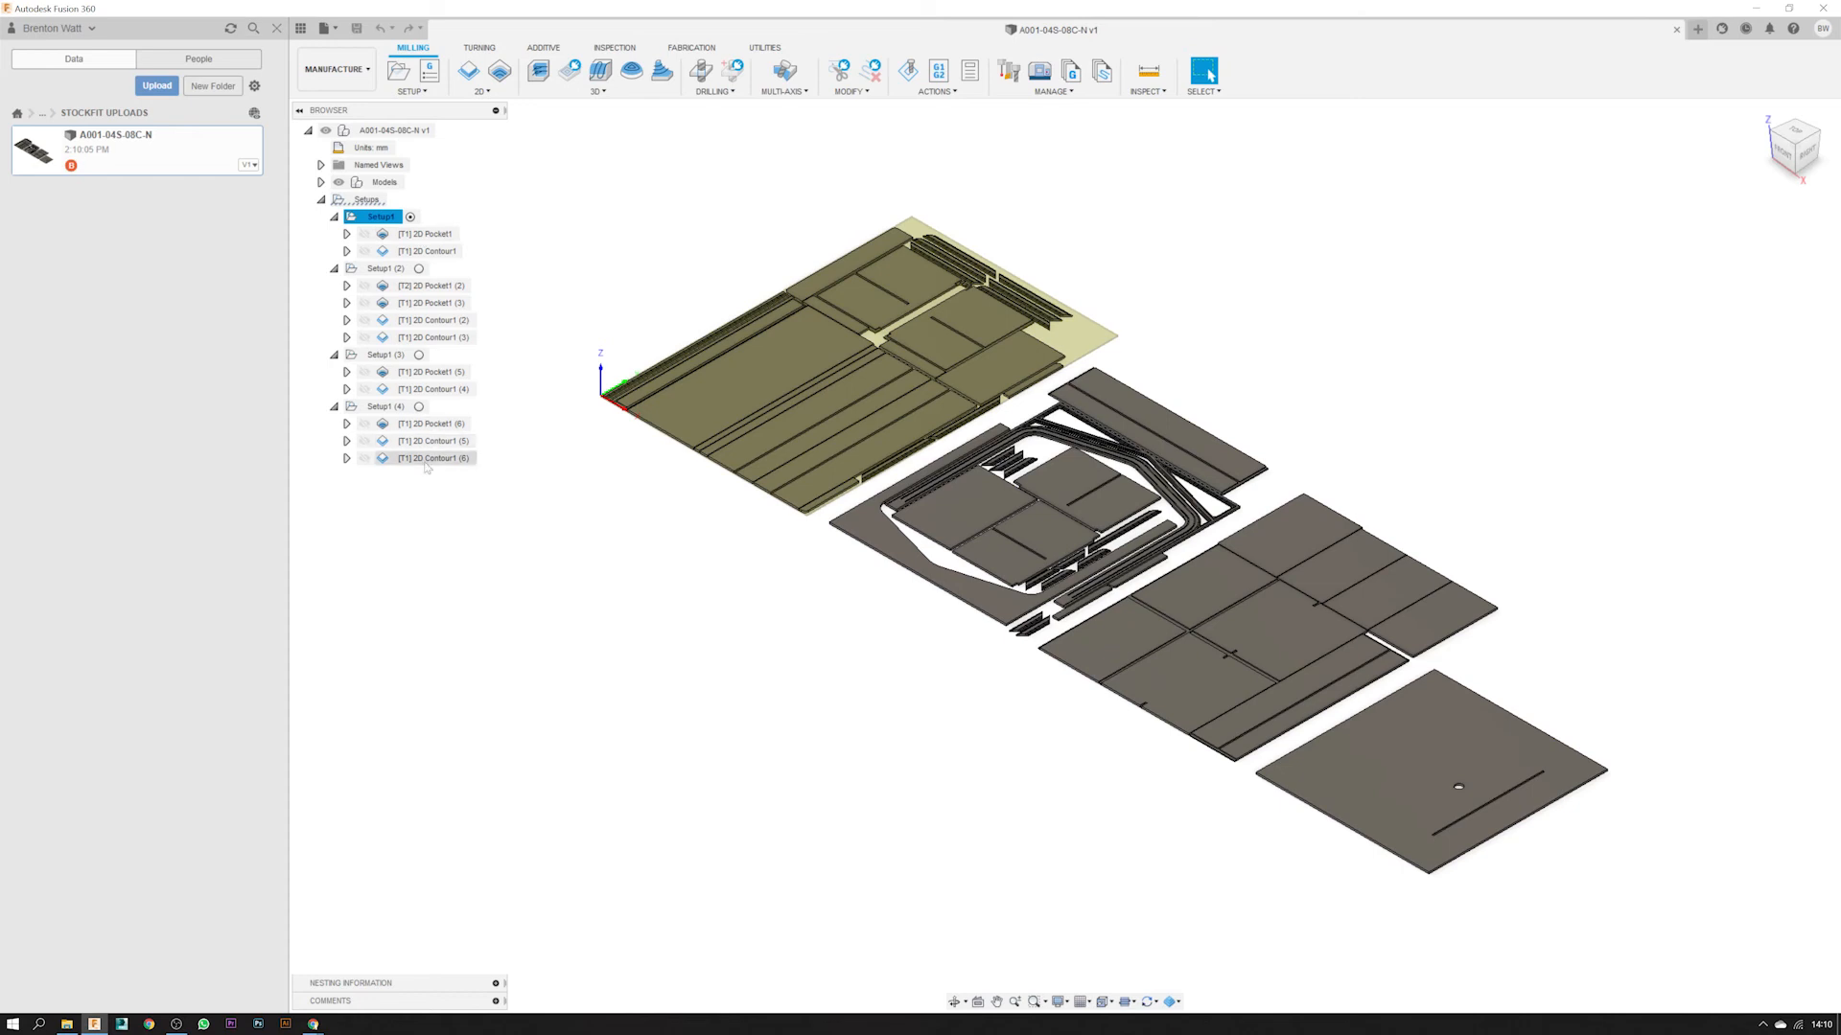
click(741, 246)
scroll(736, 322, up, 2)
scroll(785, 384, down, 2)
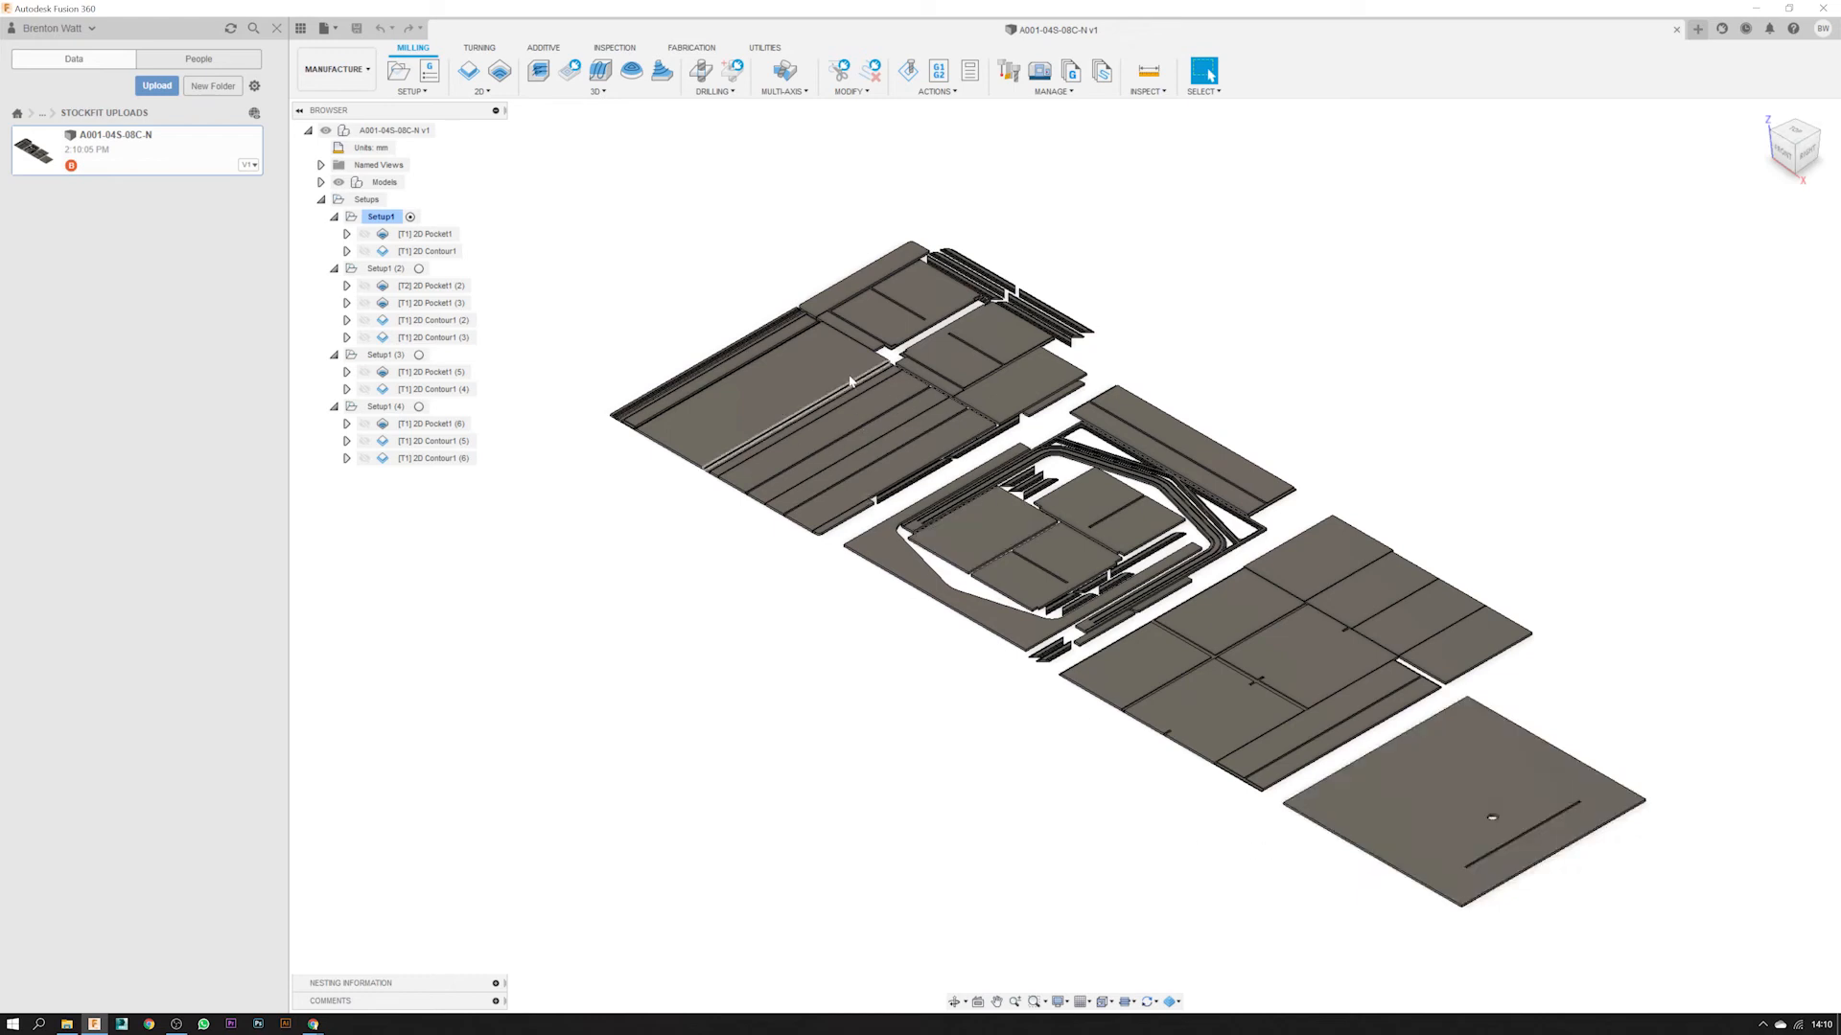
- Change to the Design workspace, show CENTRE UNIT instead of the map component, and view the whole cabinet from its other front corner
click(335, 69)
click(335, 125)
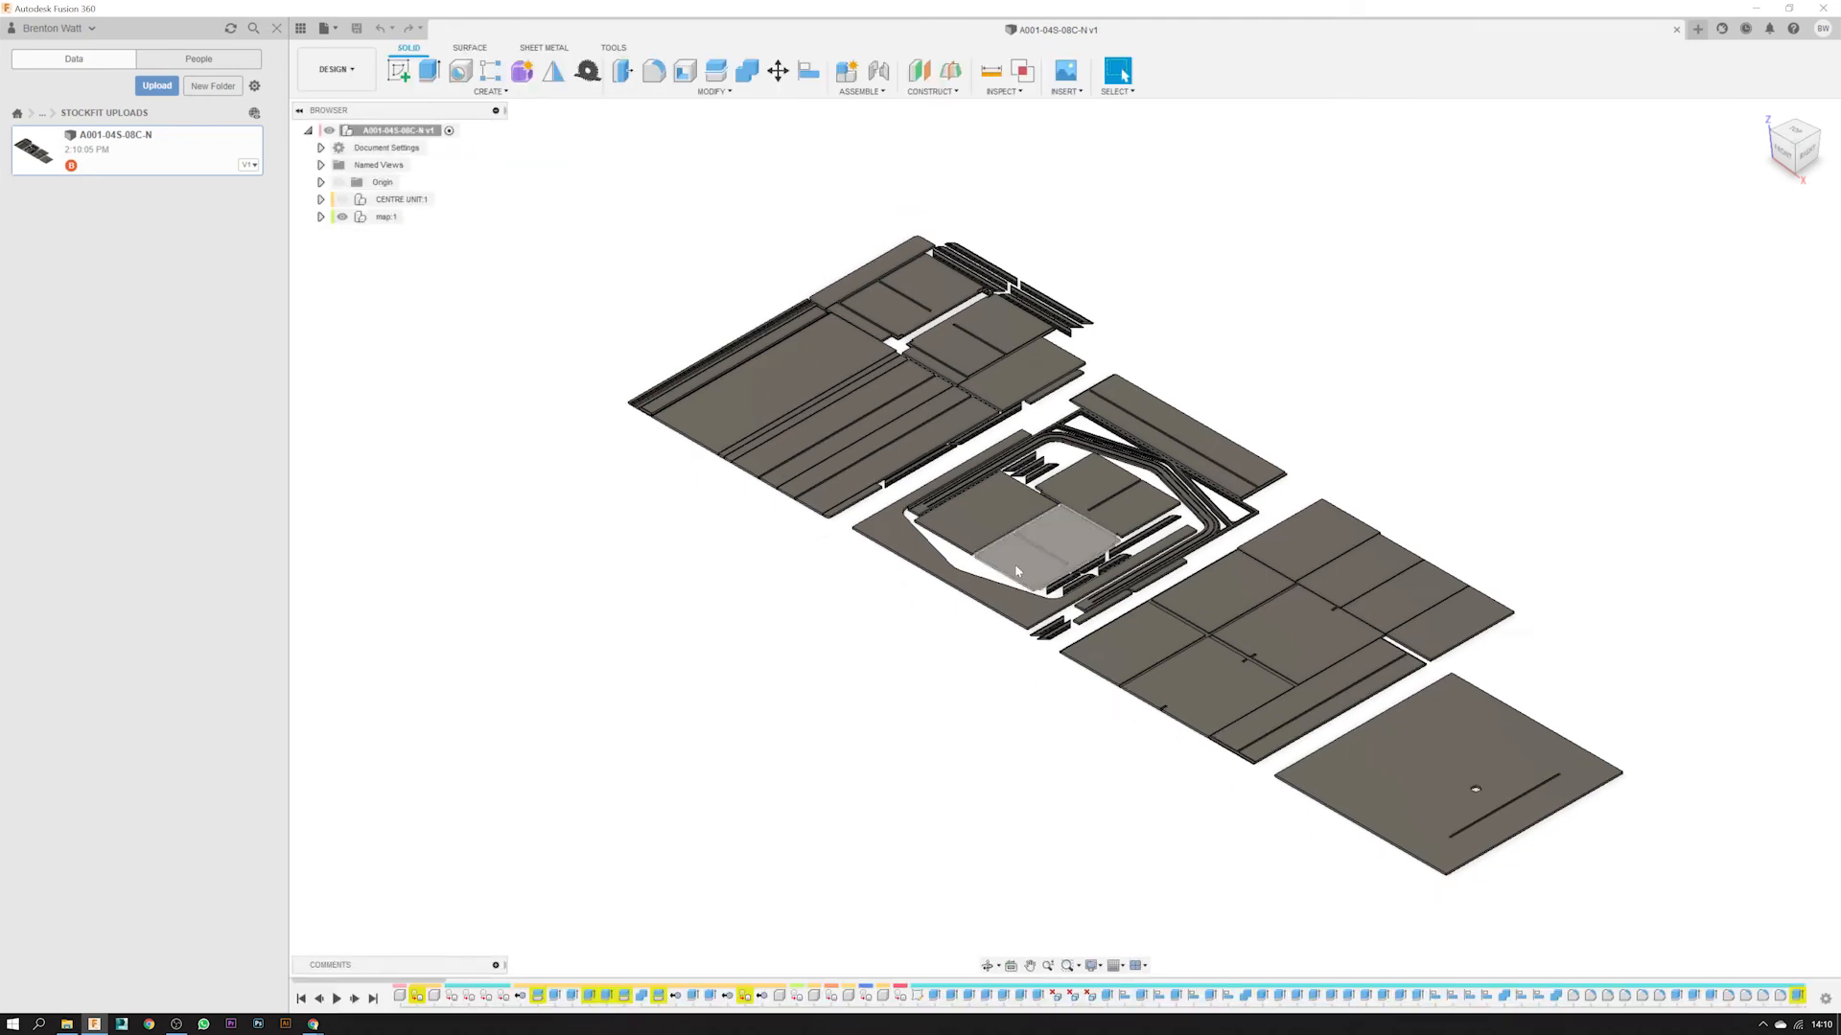
scroll(1015, 564, down, 3)
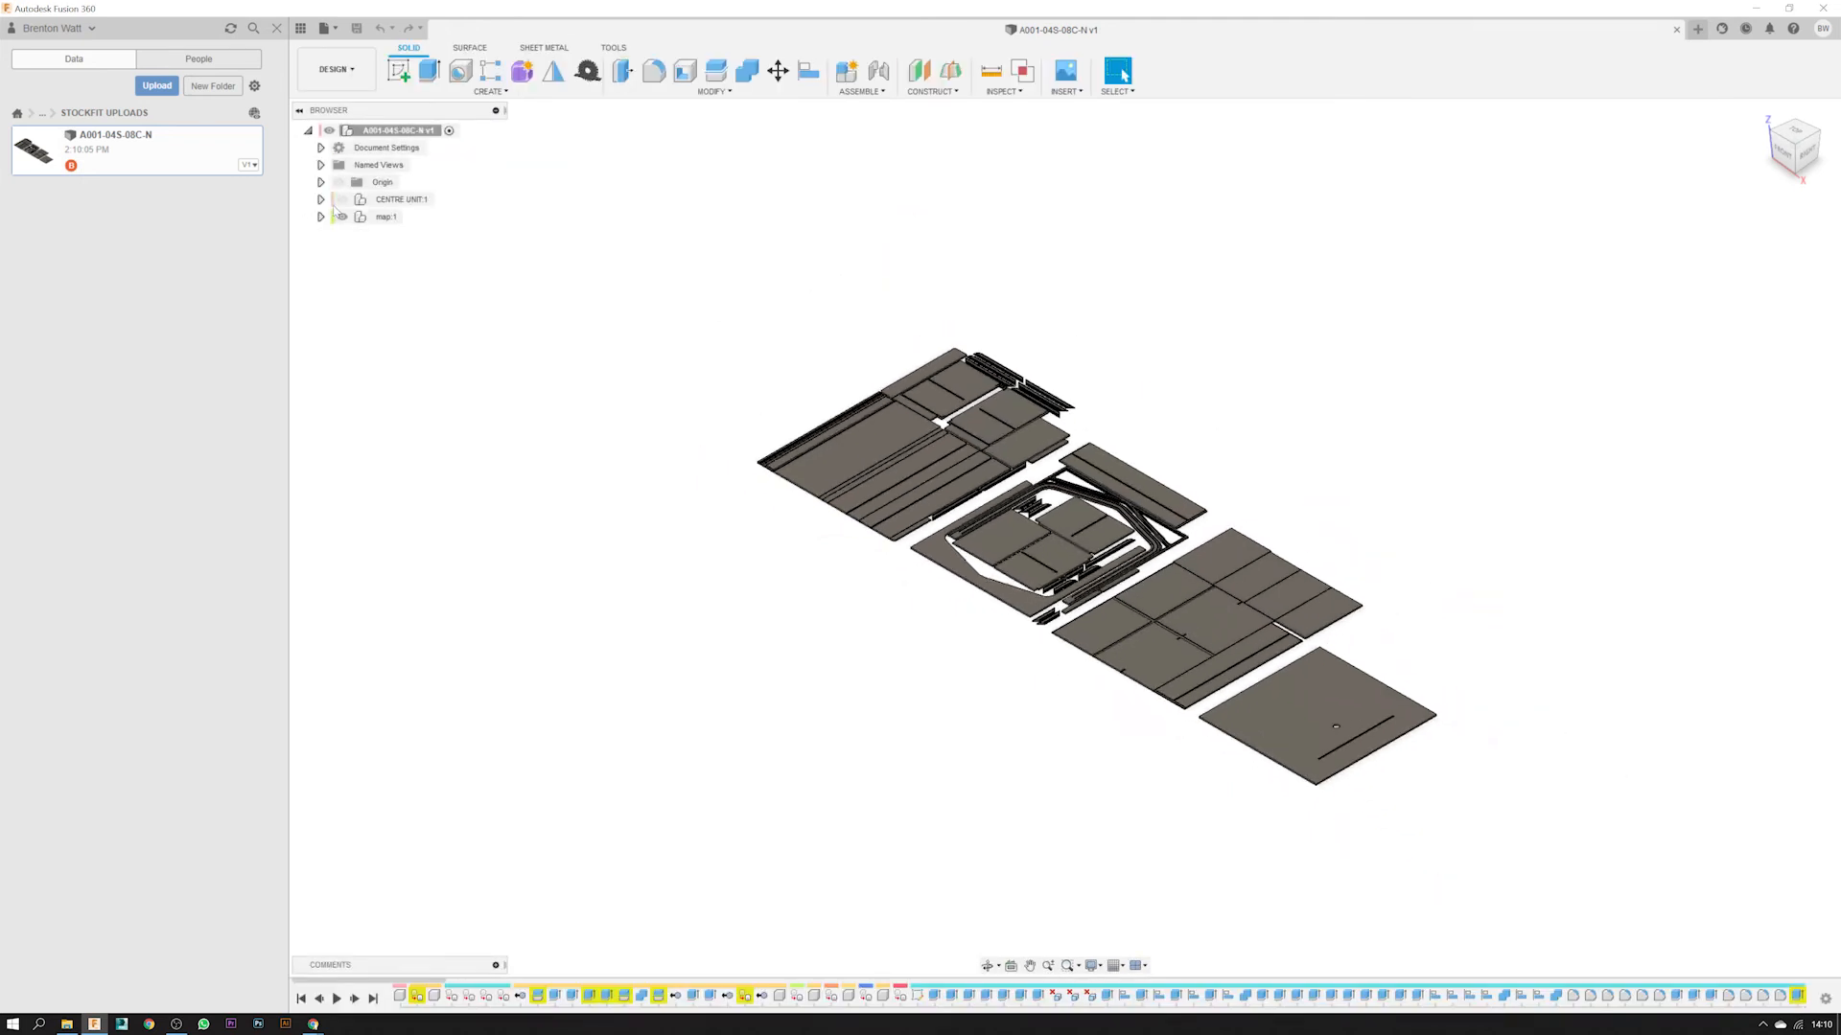
click(341, 199)
click(341, 217)
key(F6)
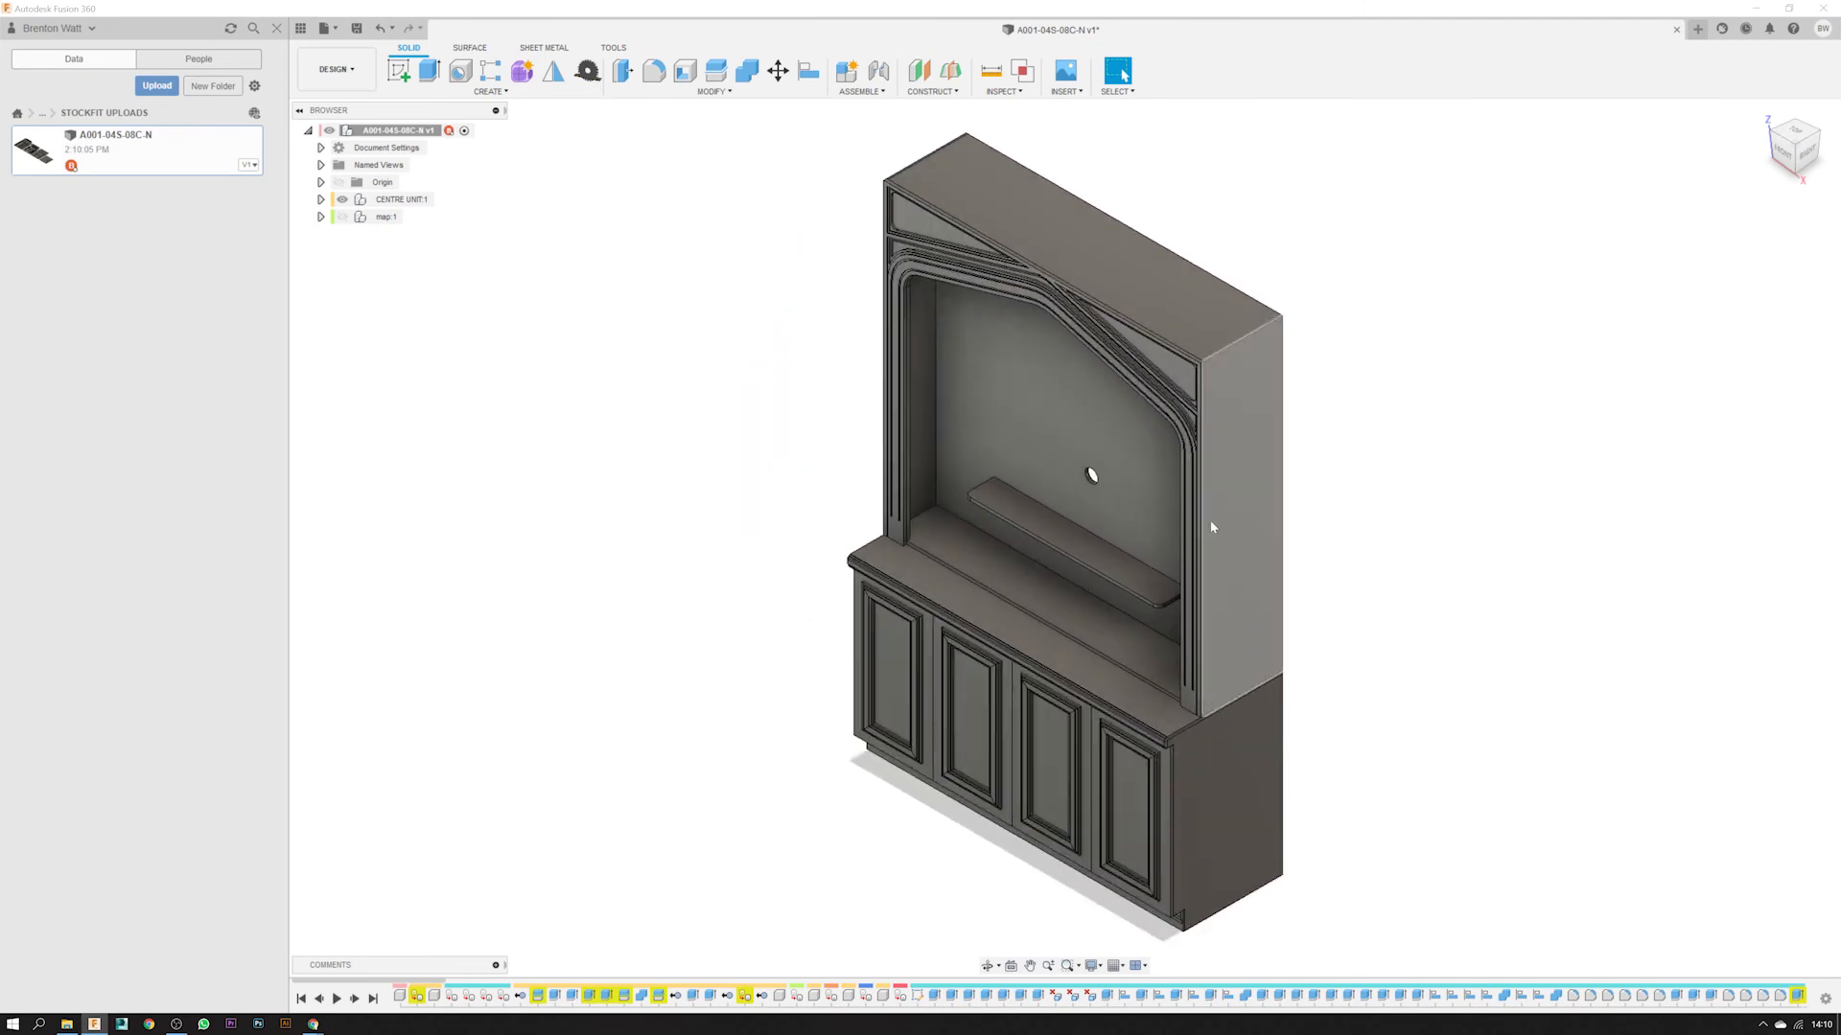
click(1780, 141)
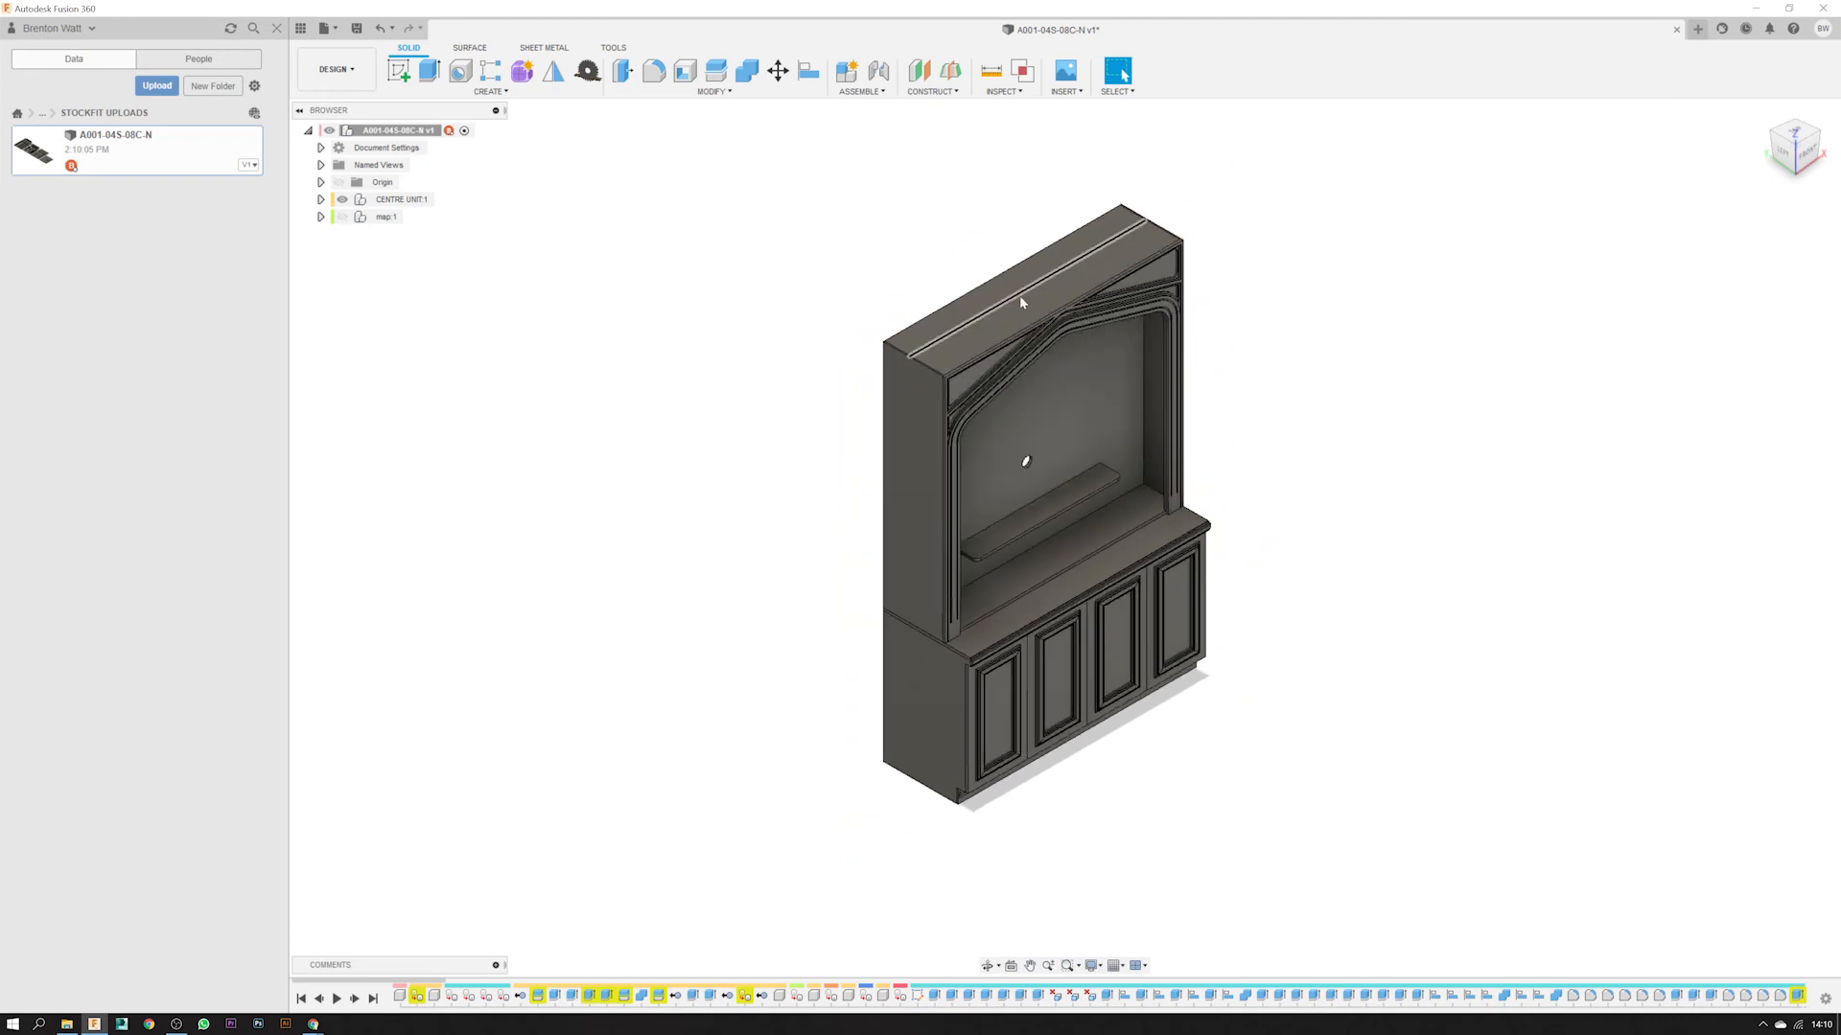
scroll(1103, 376, up, 2)
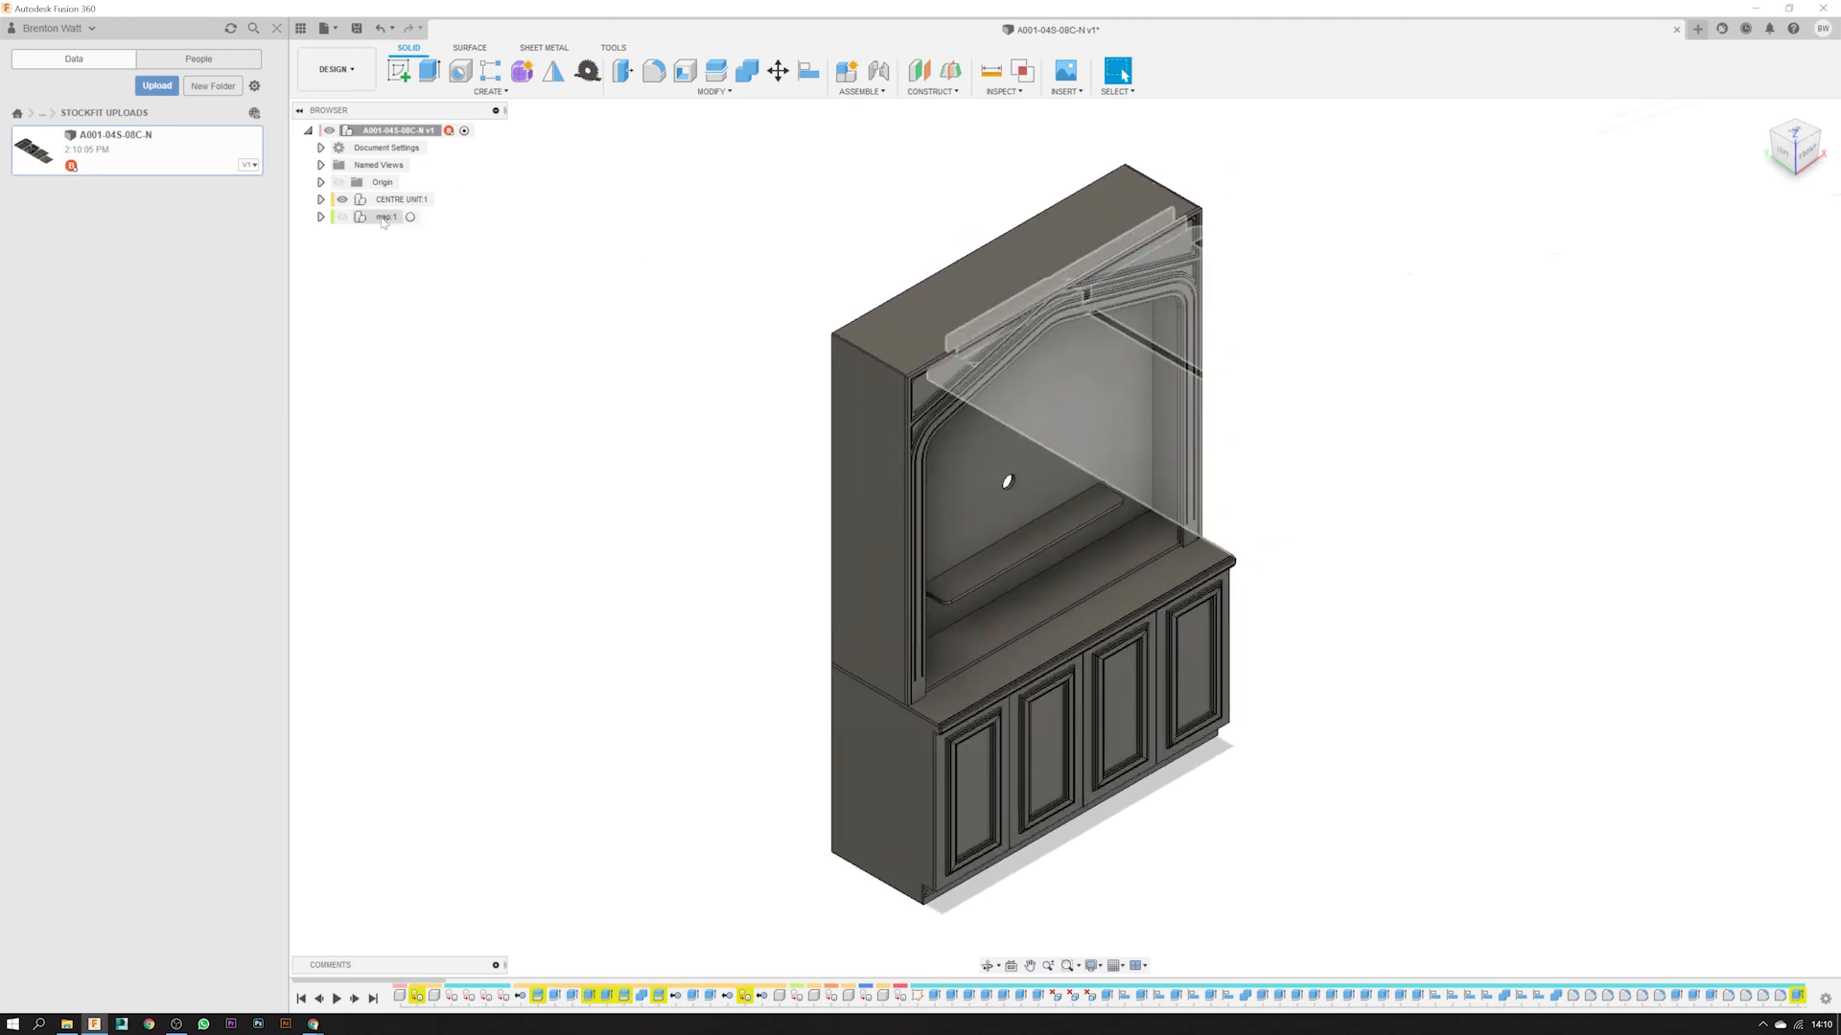
- Show the map component's flat boards together with the assembled CENTRE UNIT and compare the two
click(343, 217)
scroll(733, 444, down, 3)
scroll(1066, 456, up, 1)
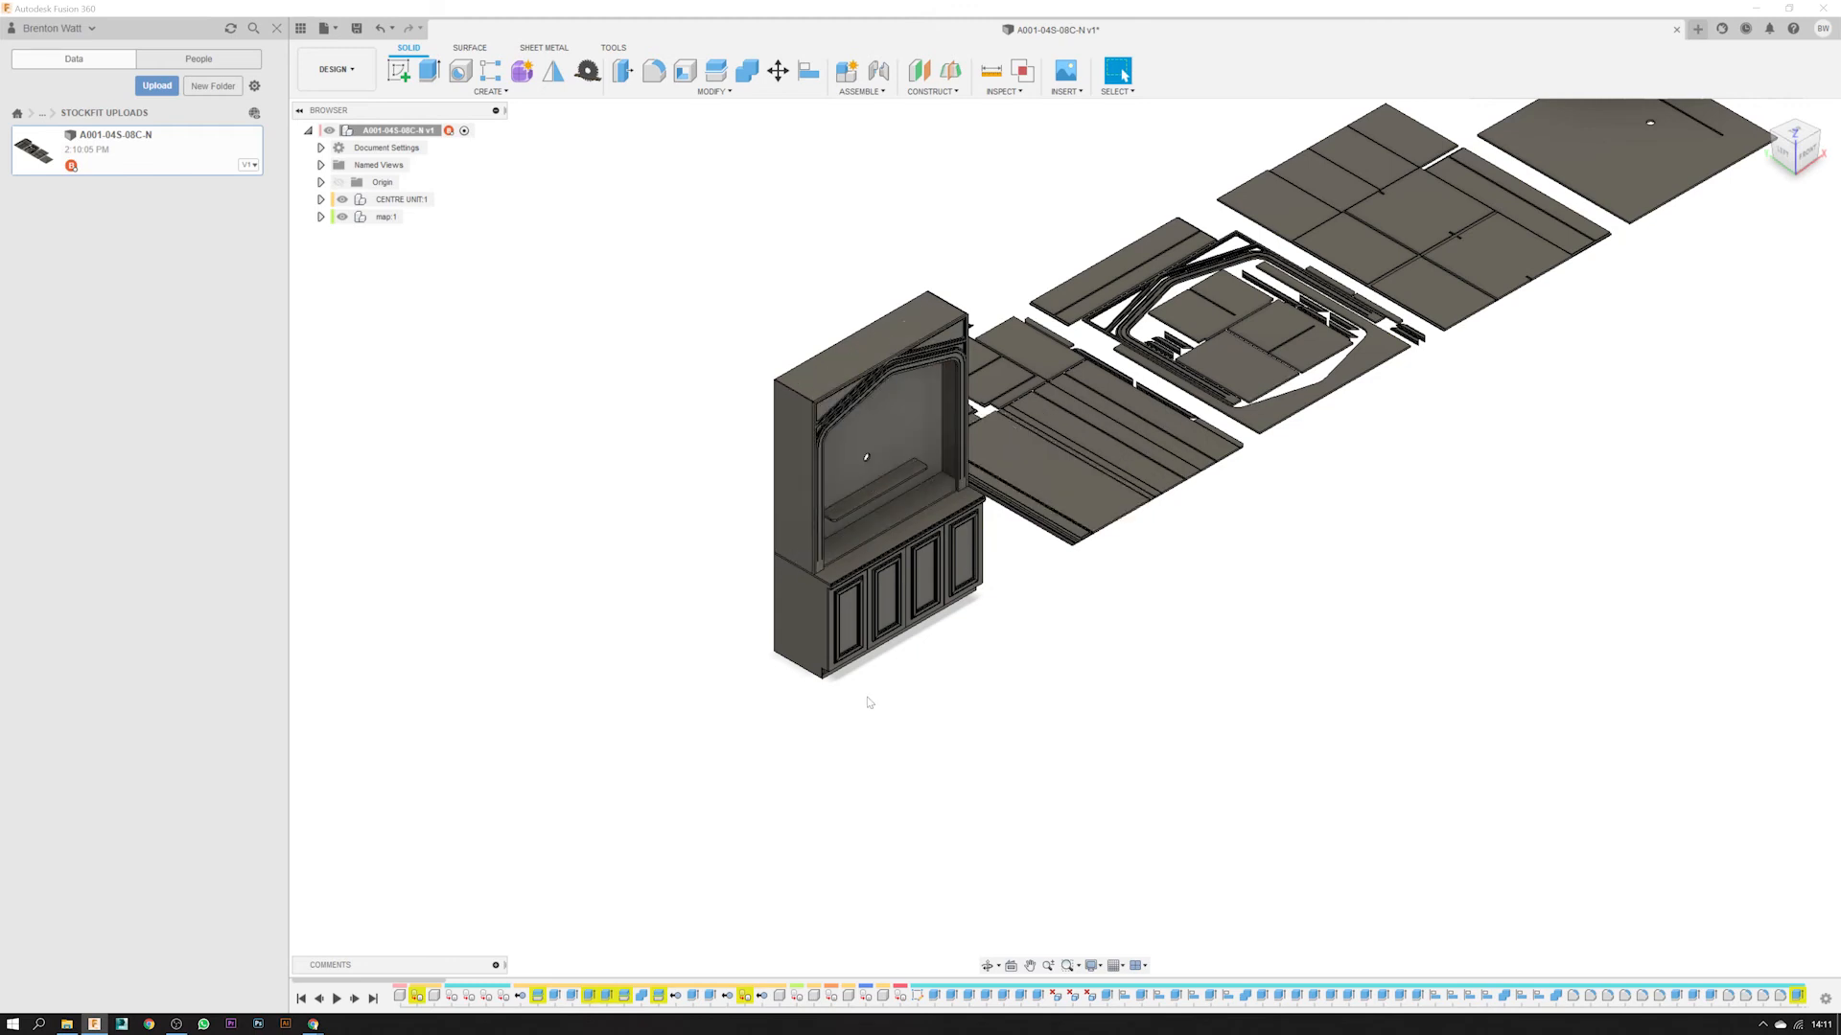
scroll(761, 691, down, 2)
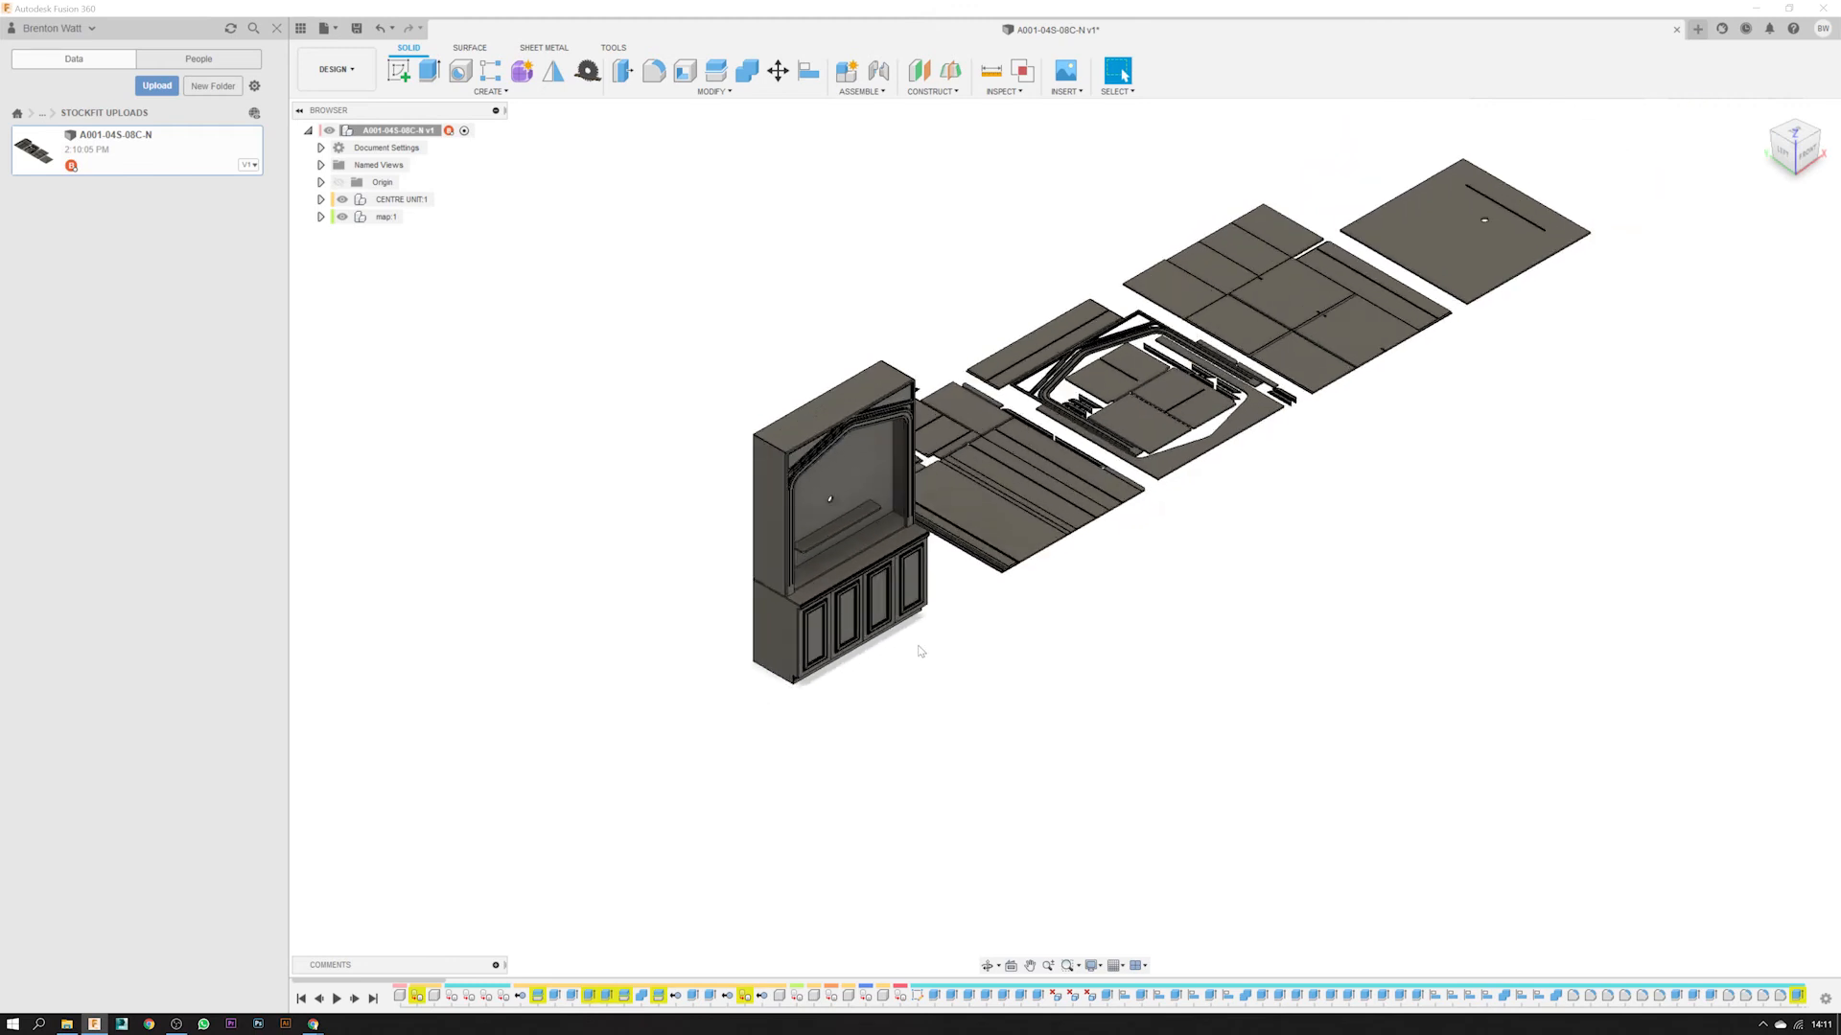
scroll(918, 651, up, 1)
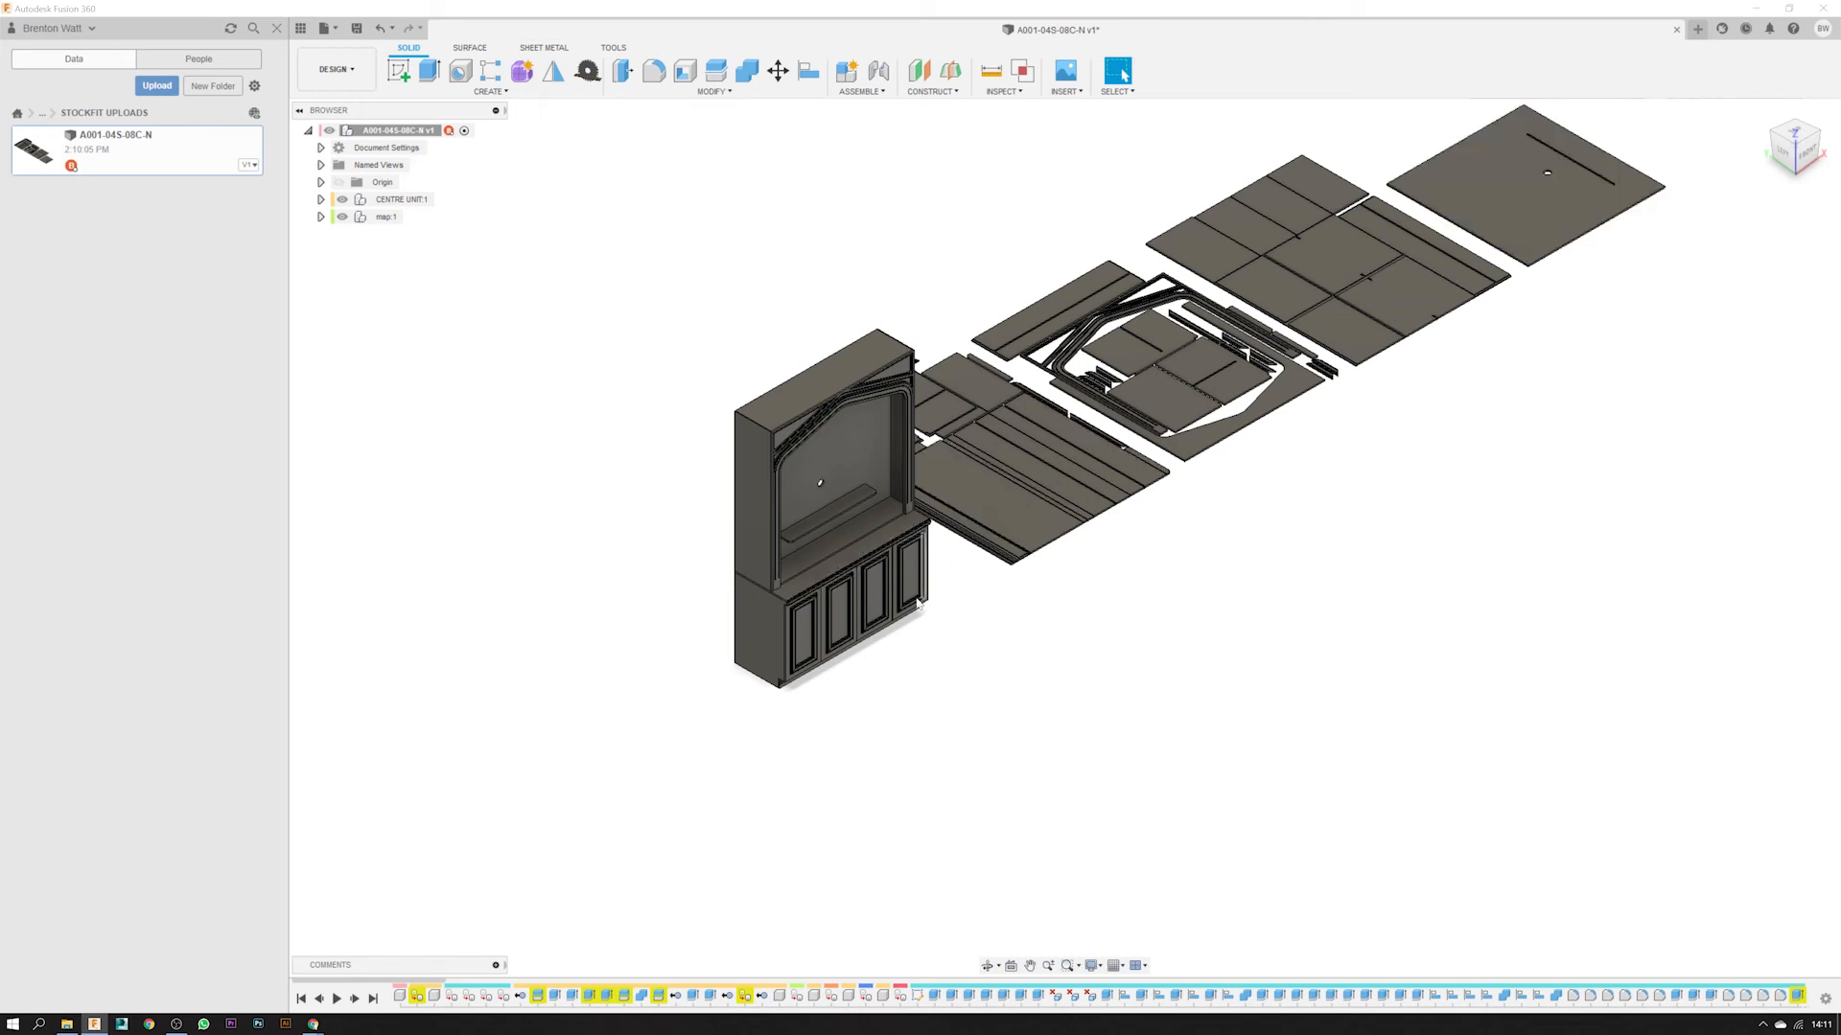
scroll(853, 511, up, 4)
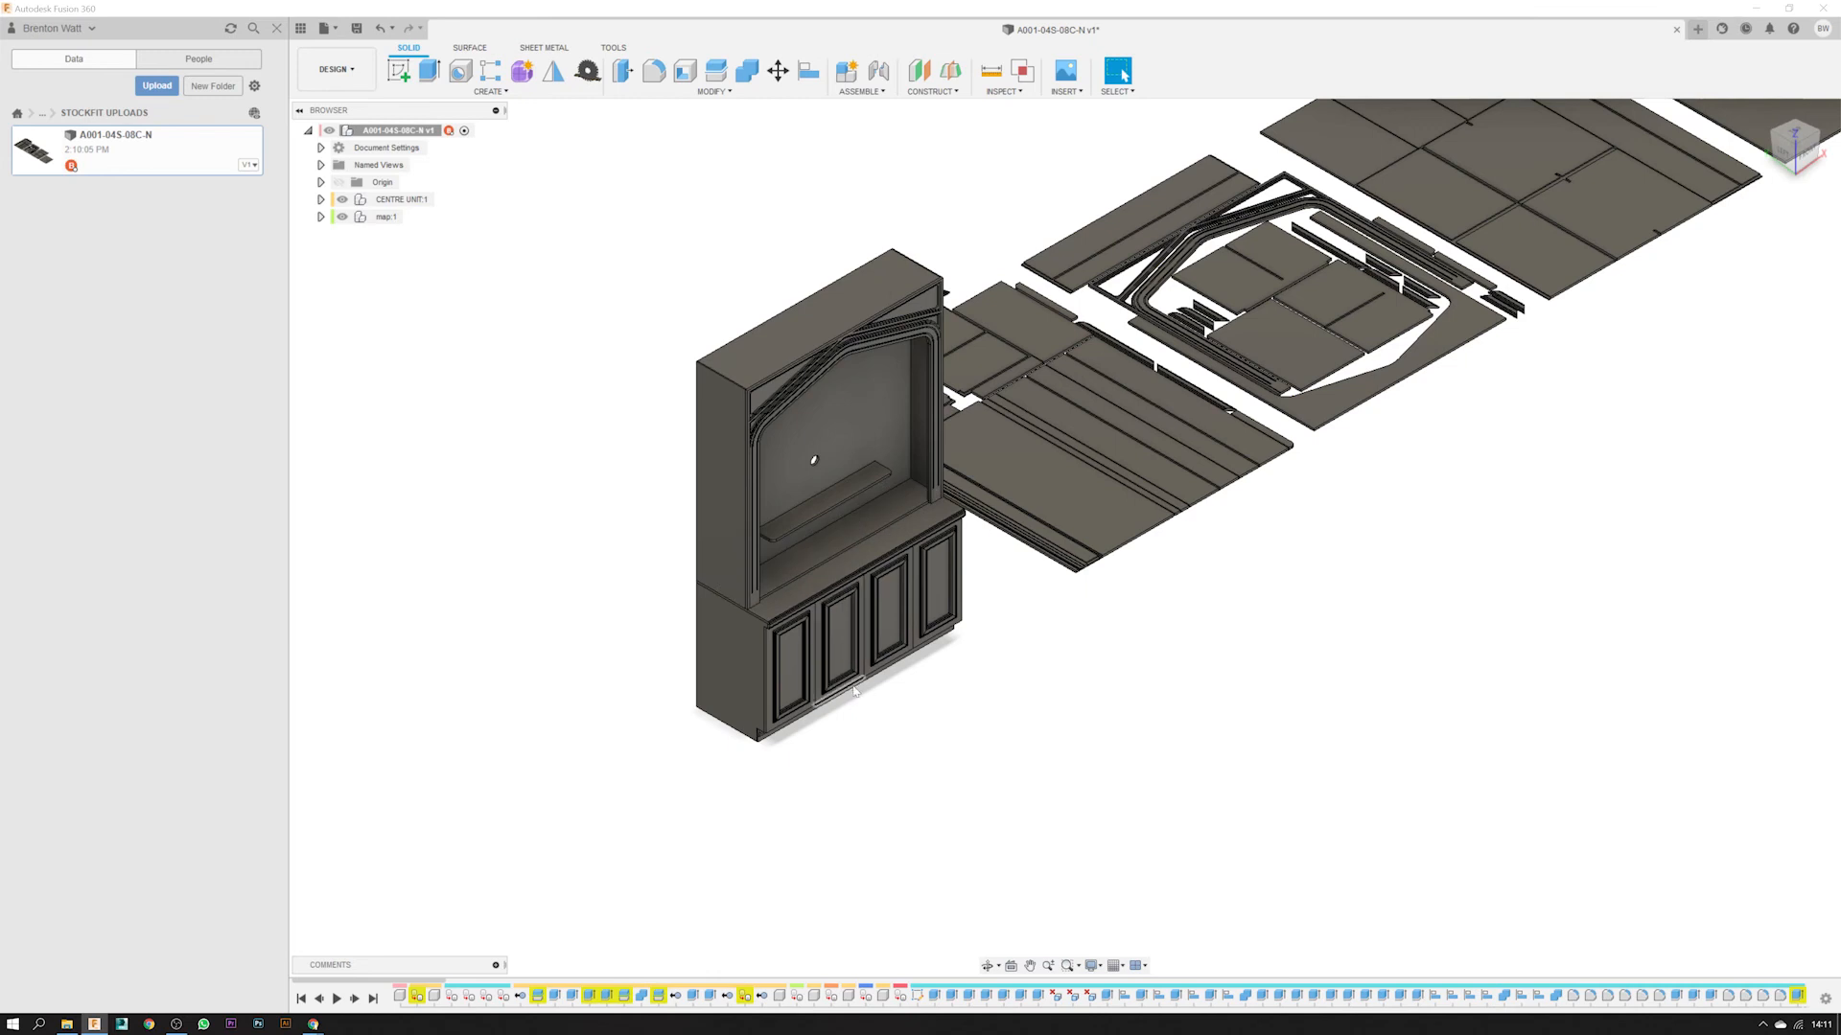
scroll(849, 603, down, 3)
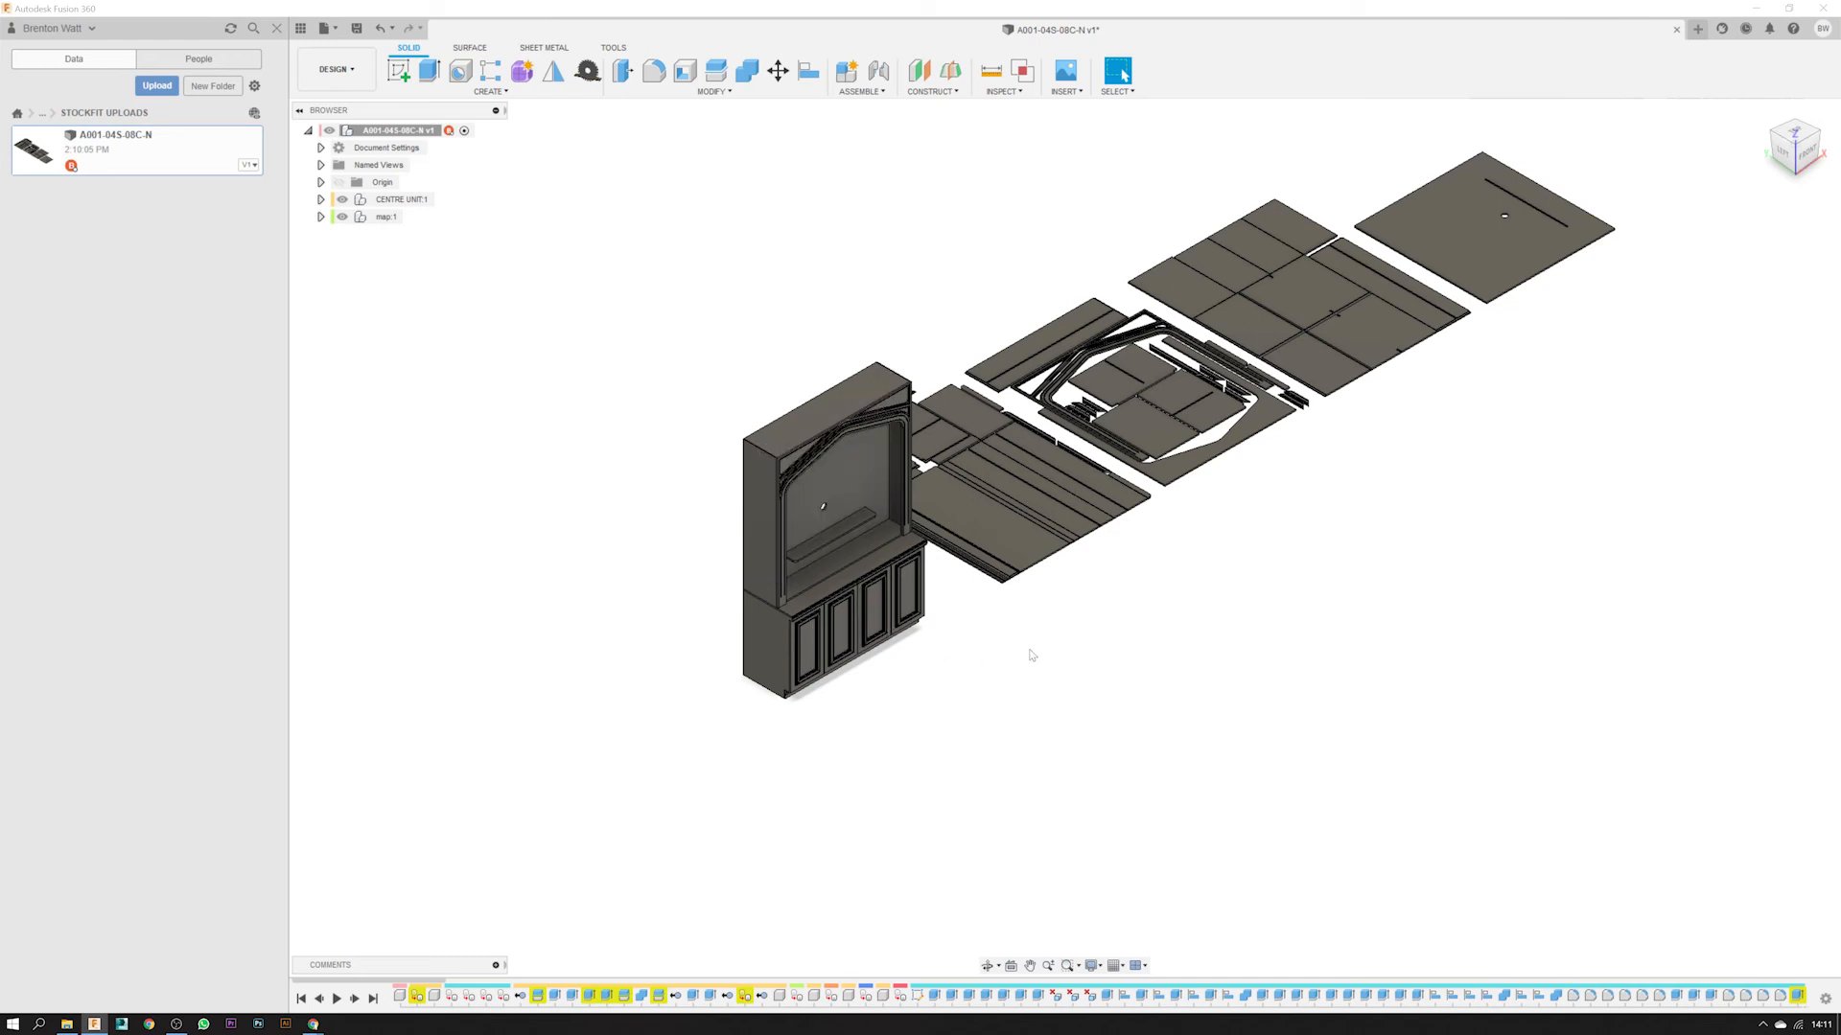
- Hide CENTRE UNIT, restore the home view, and inspect the corner of the first board in the map layout
click(342, 199)
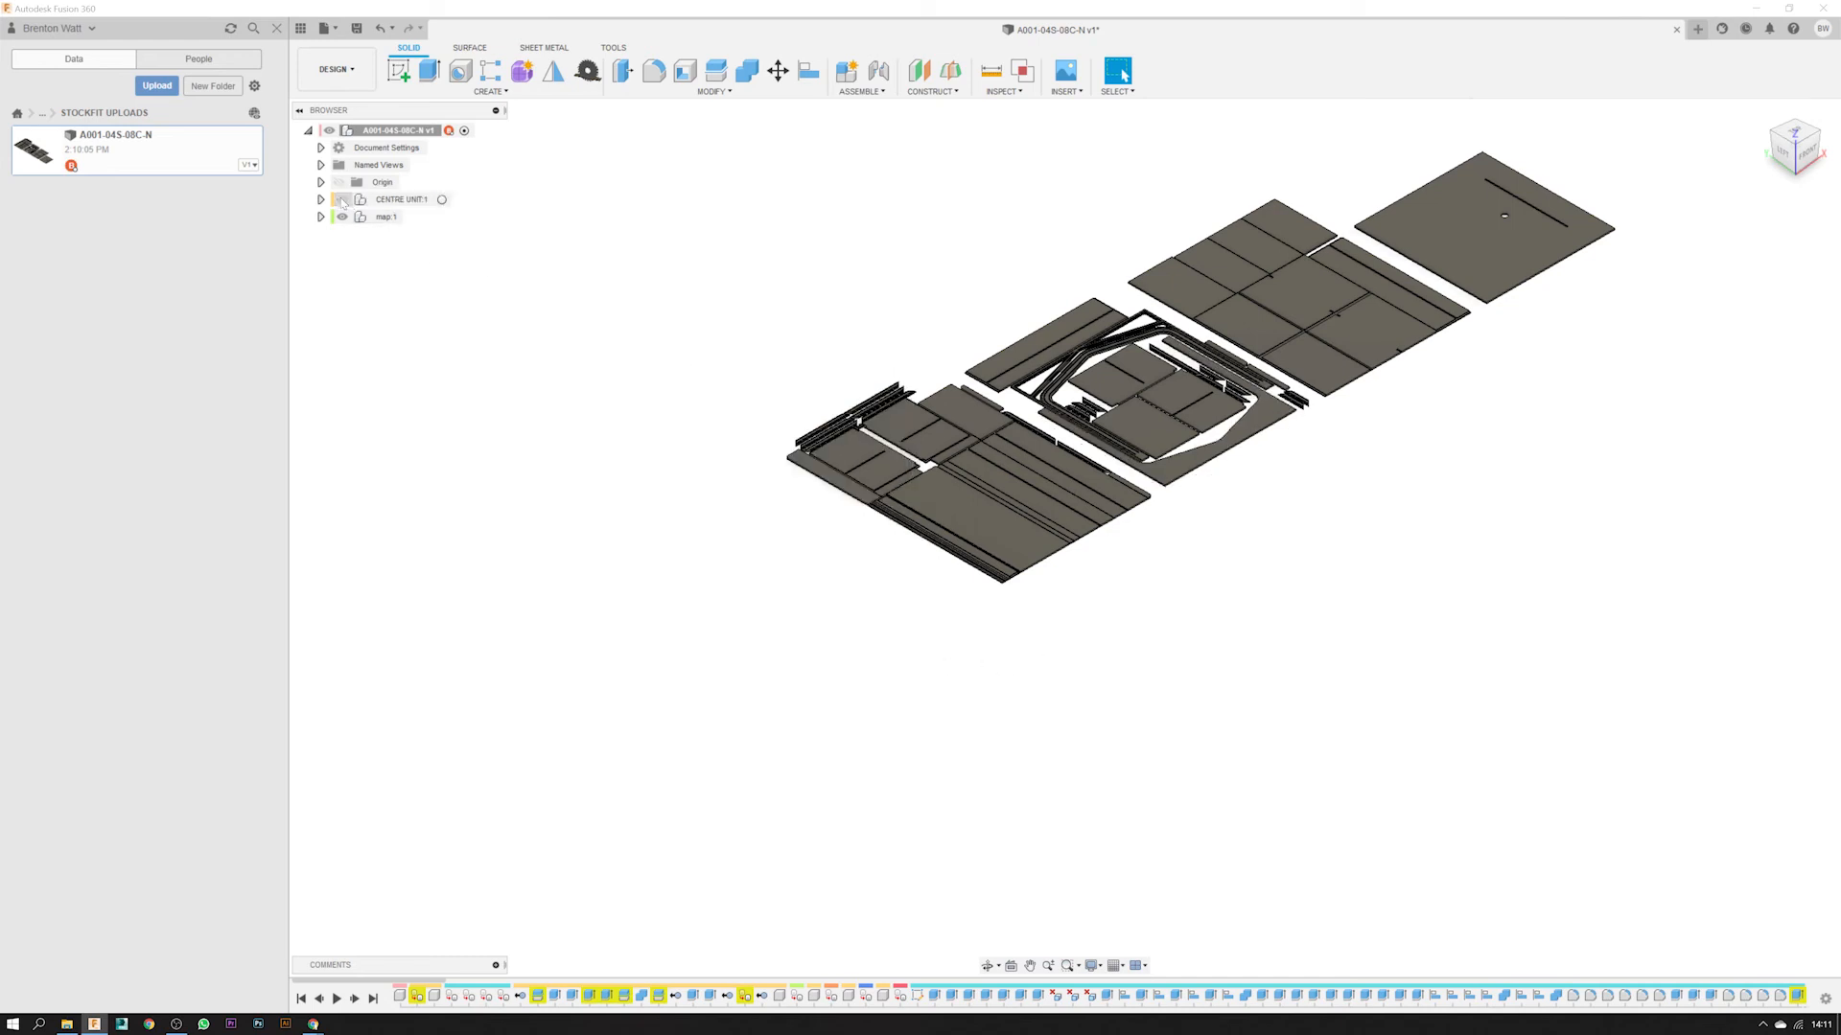
click(1765, 113)
scroll(956, 376, down, 2)
scroll(786, 575, up, 2)
scroll(1461, 832, down, 2)
scroll(964, 524, up, 3)
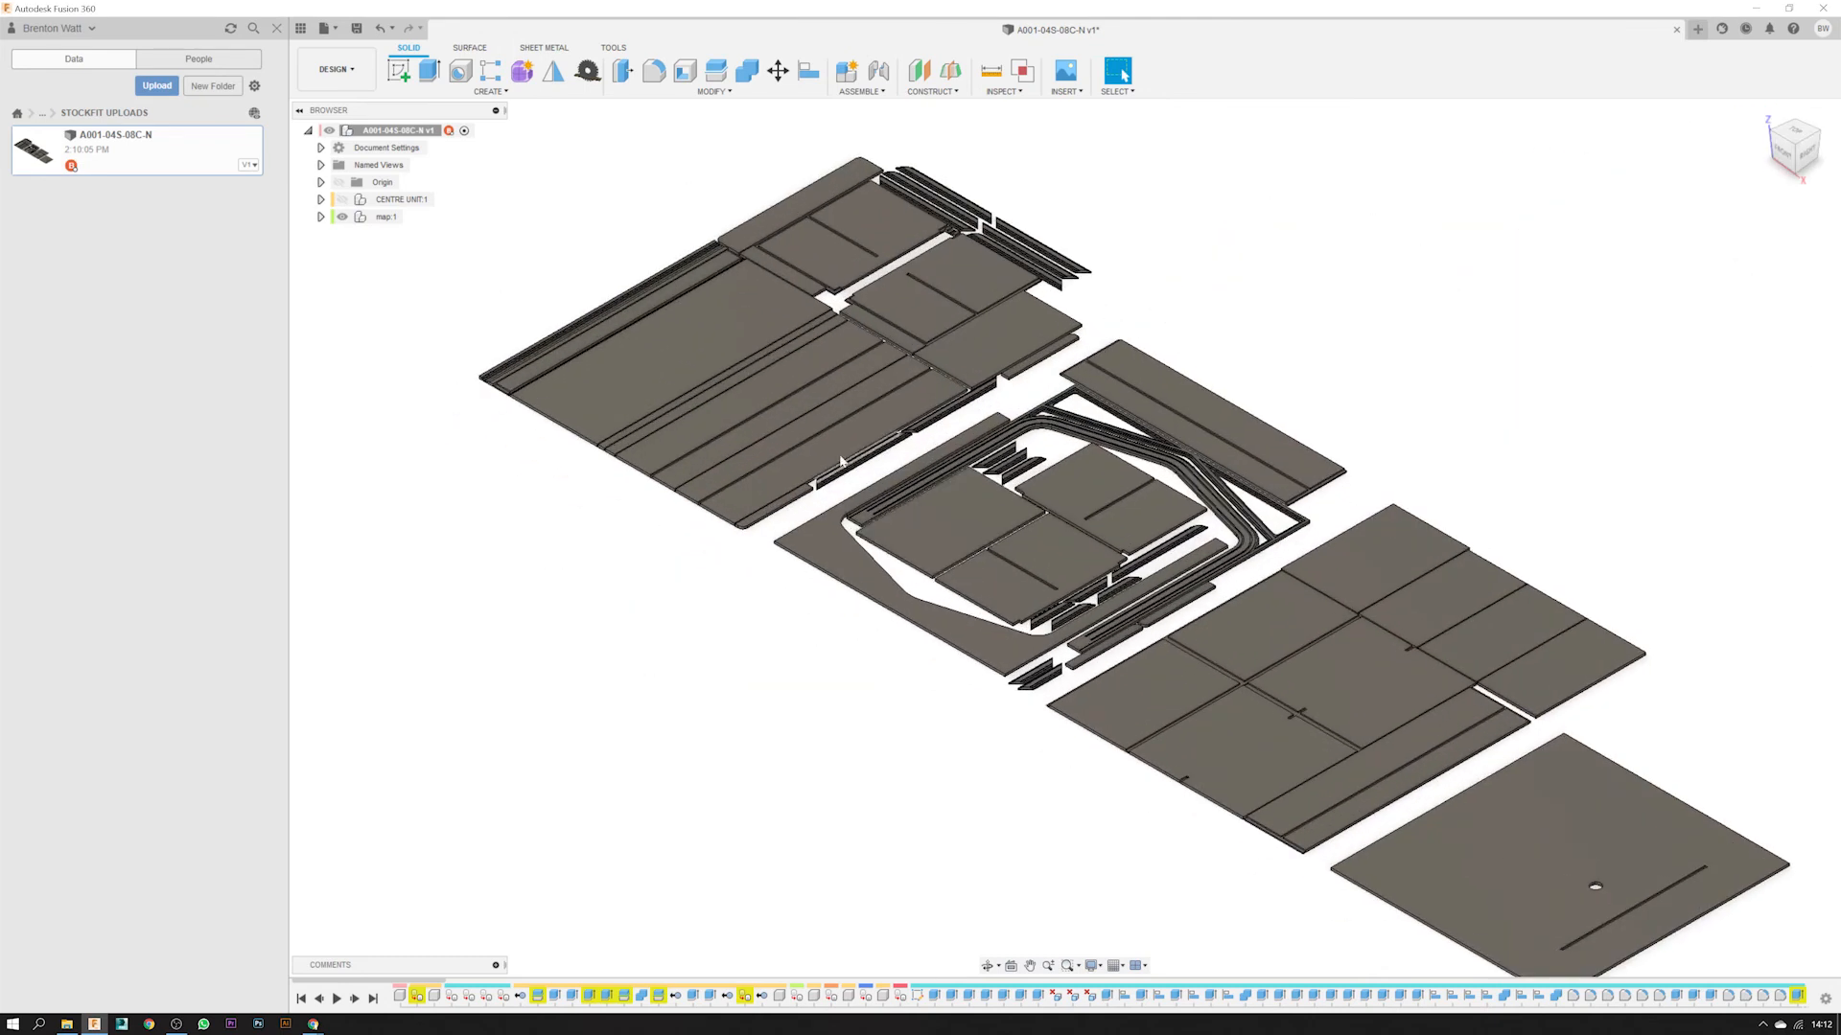
scroll(503, 384, up, 5)
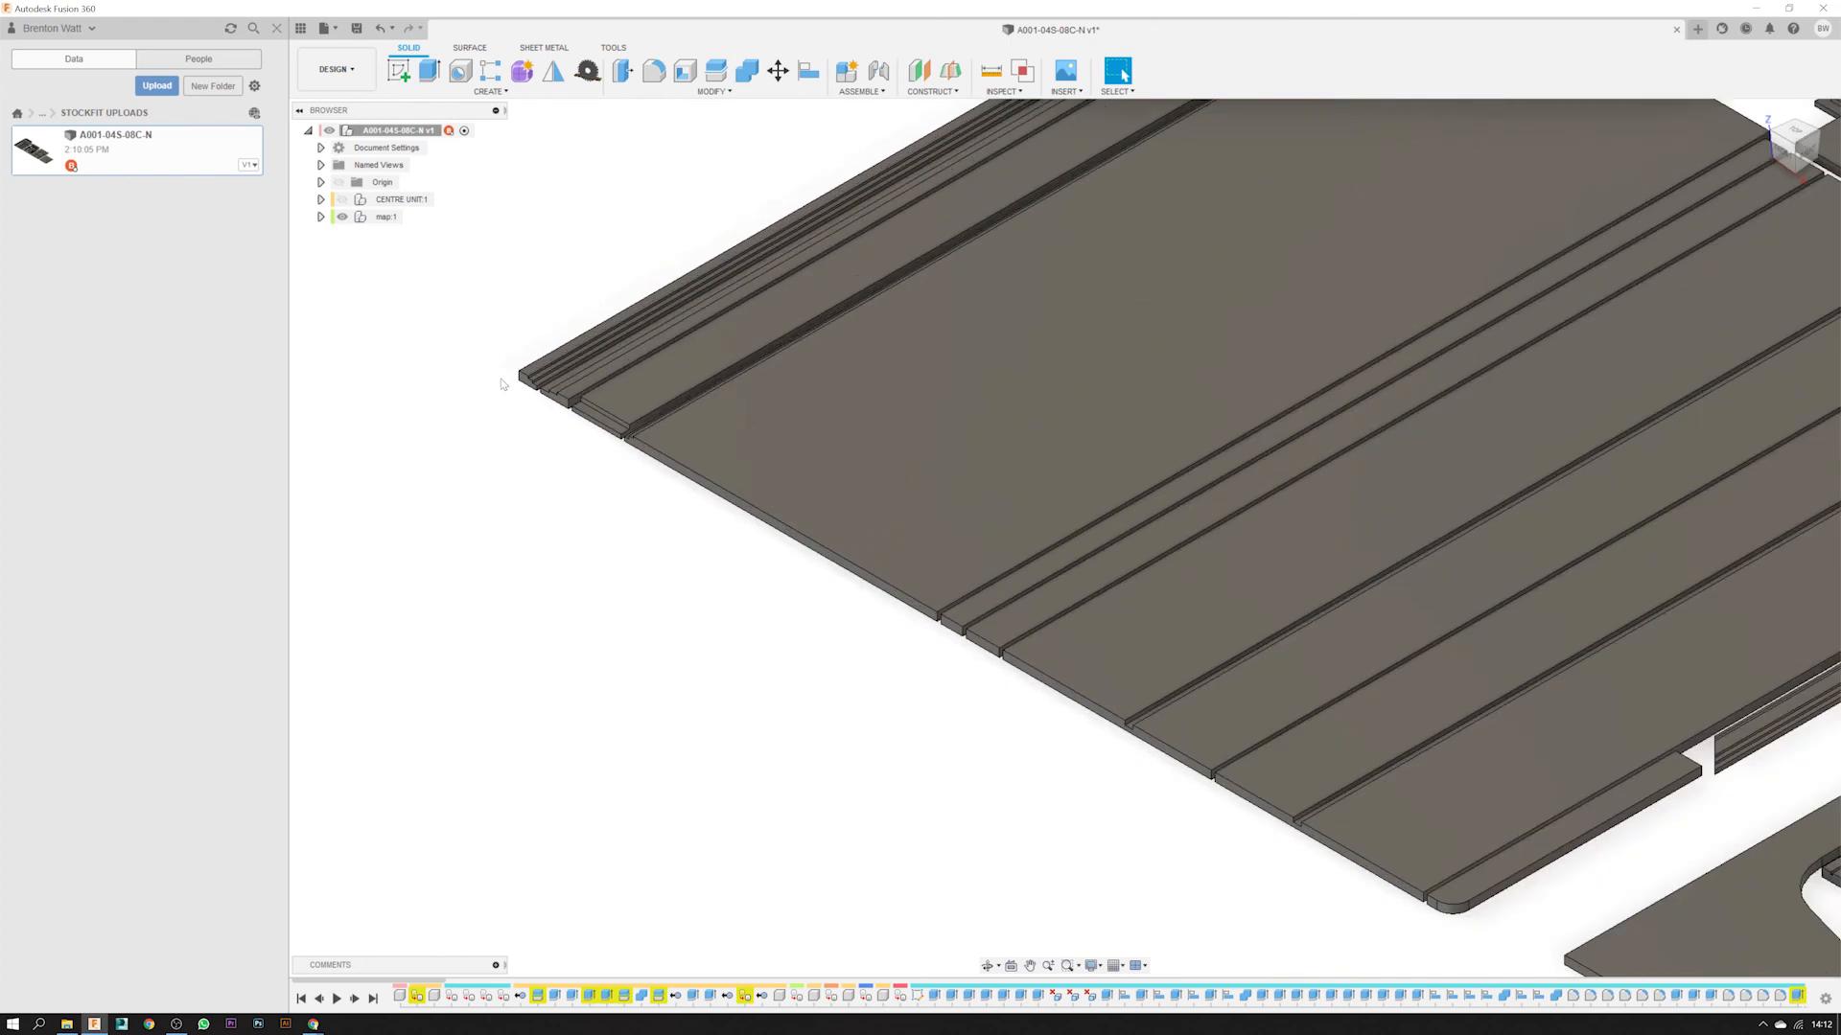
scroll(692, 505, down, 3)
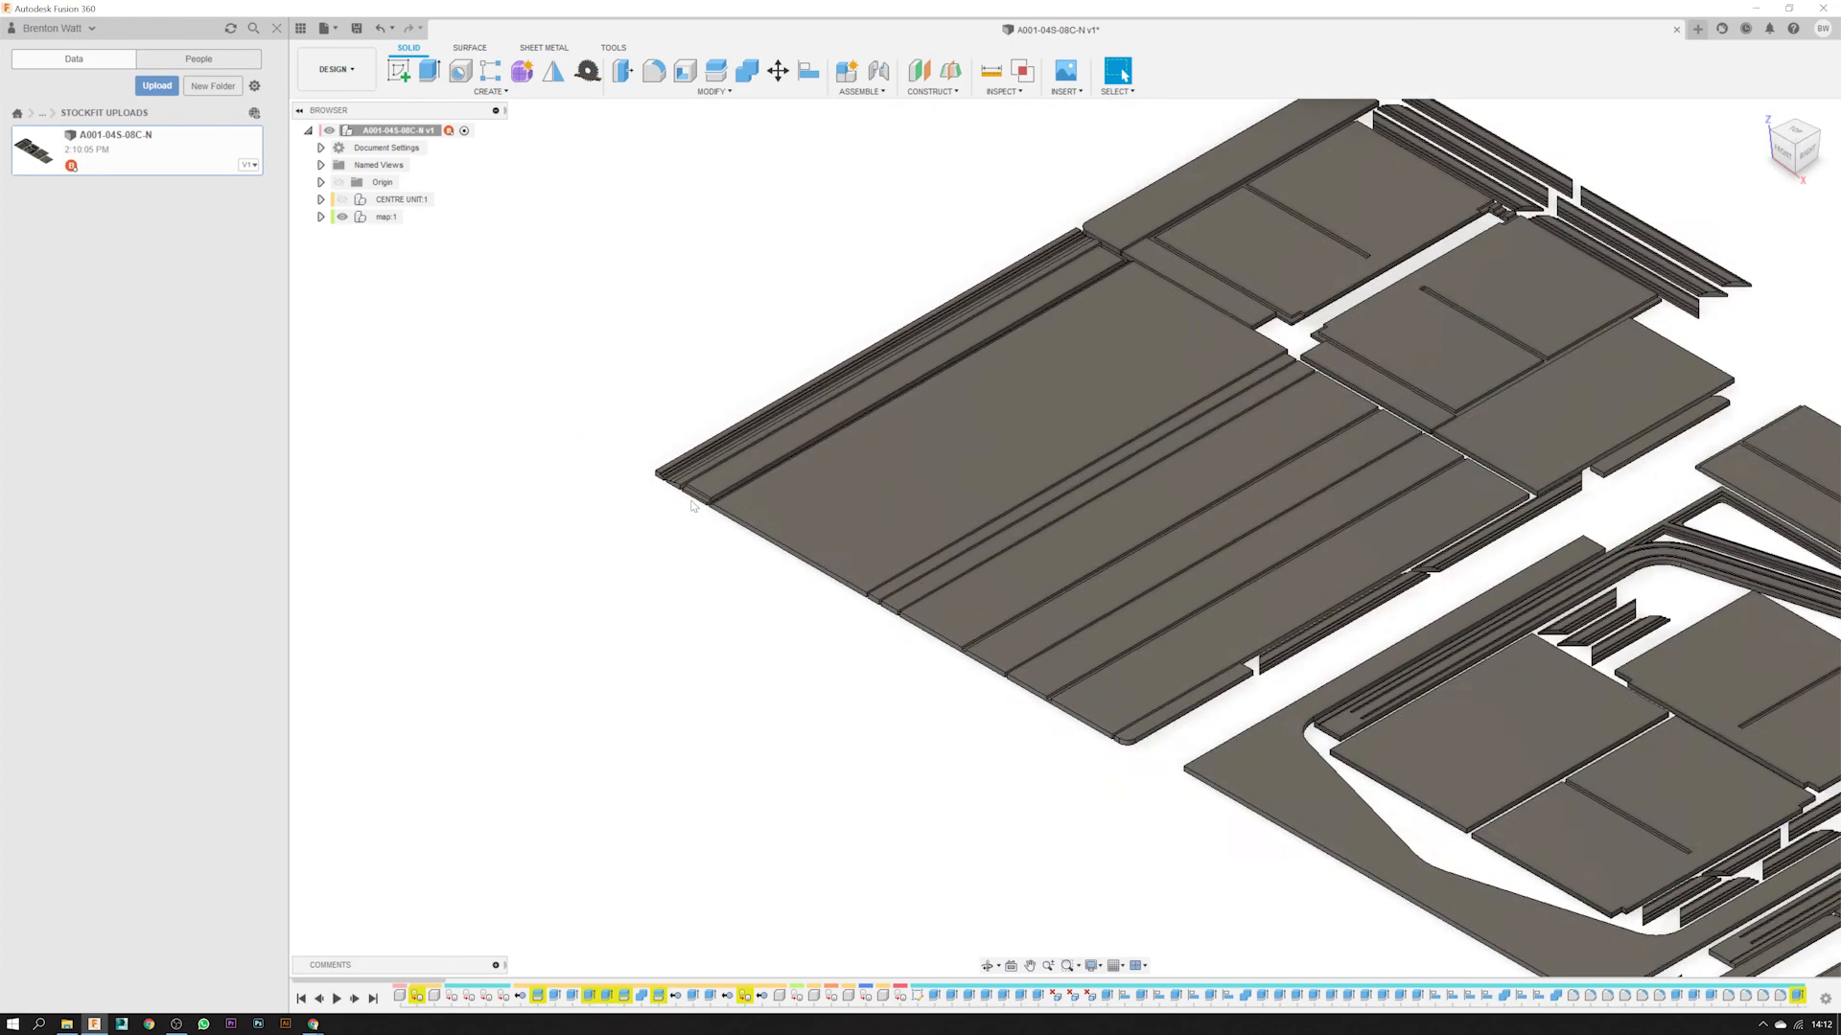
- Change to the Manufacture workspace and view the toolpaths of Setup1's 2D Pocket1 and 2D Contour1 on the first board
scroll(692, 505, down, 4)
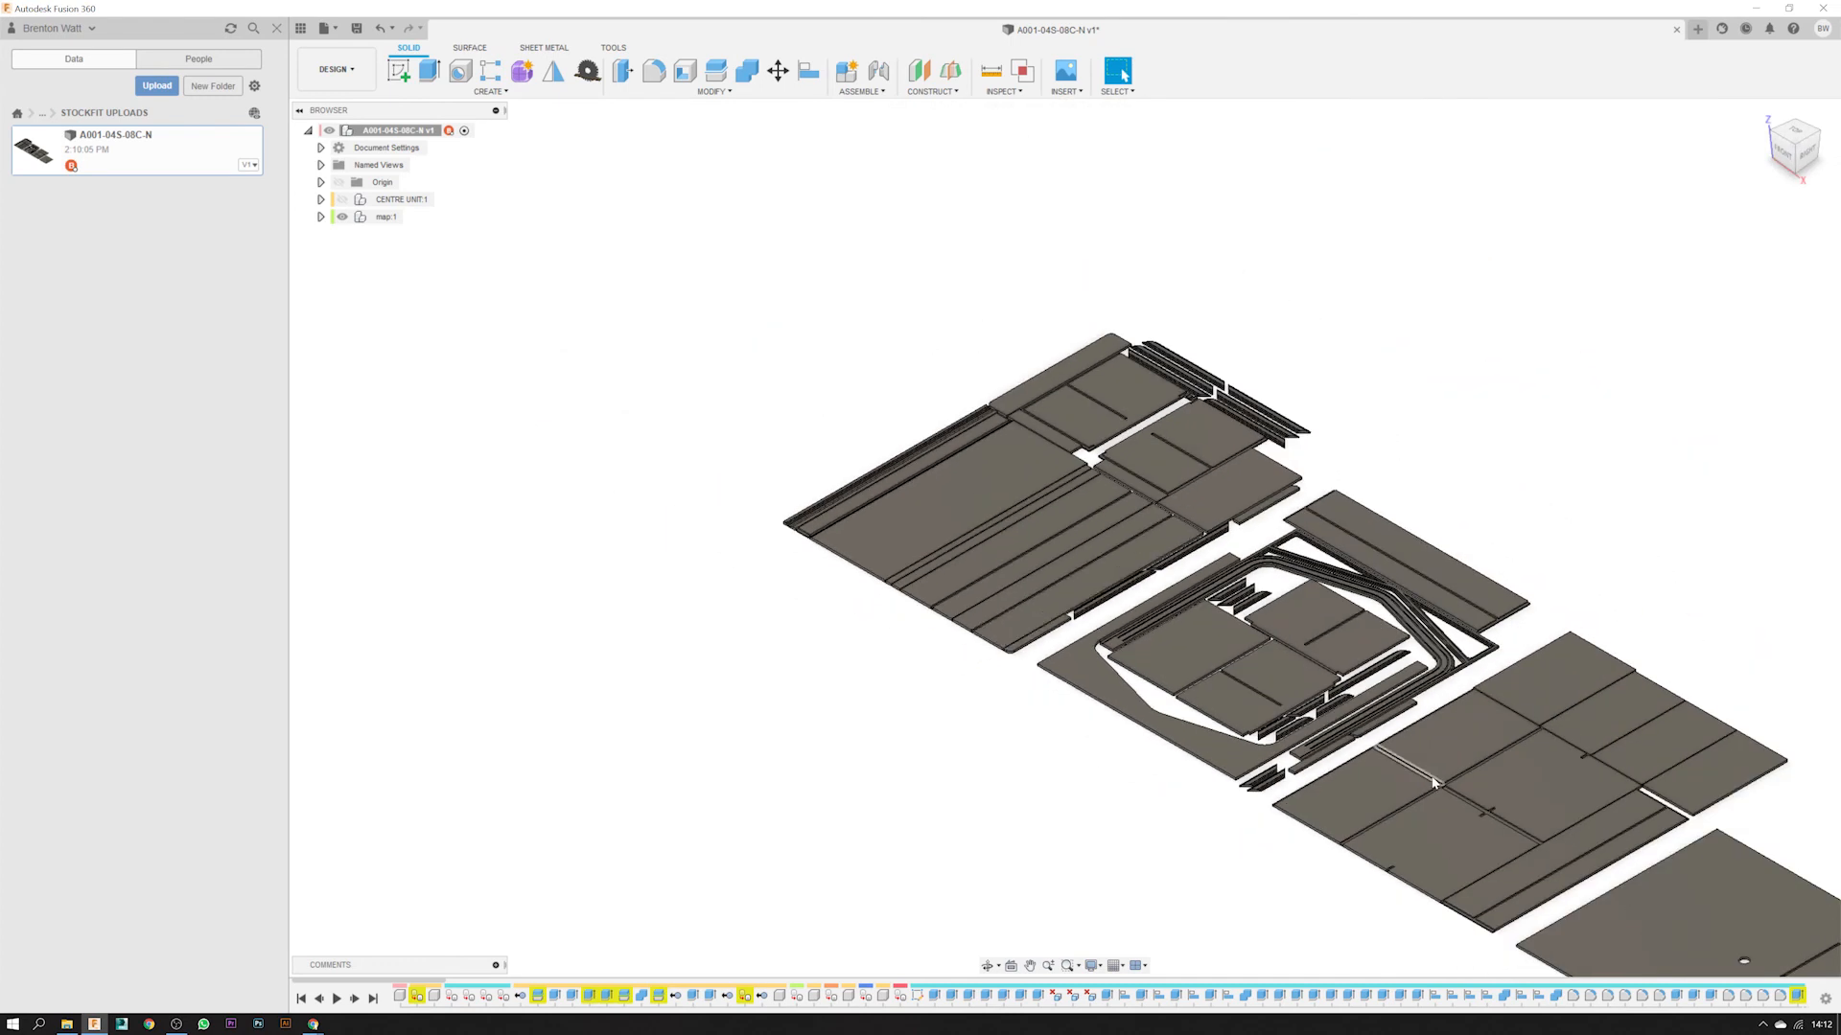
scroll(1511, 882, down, 2)
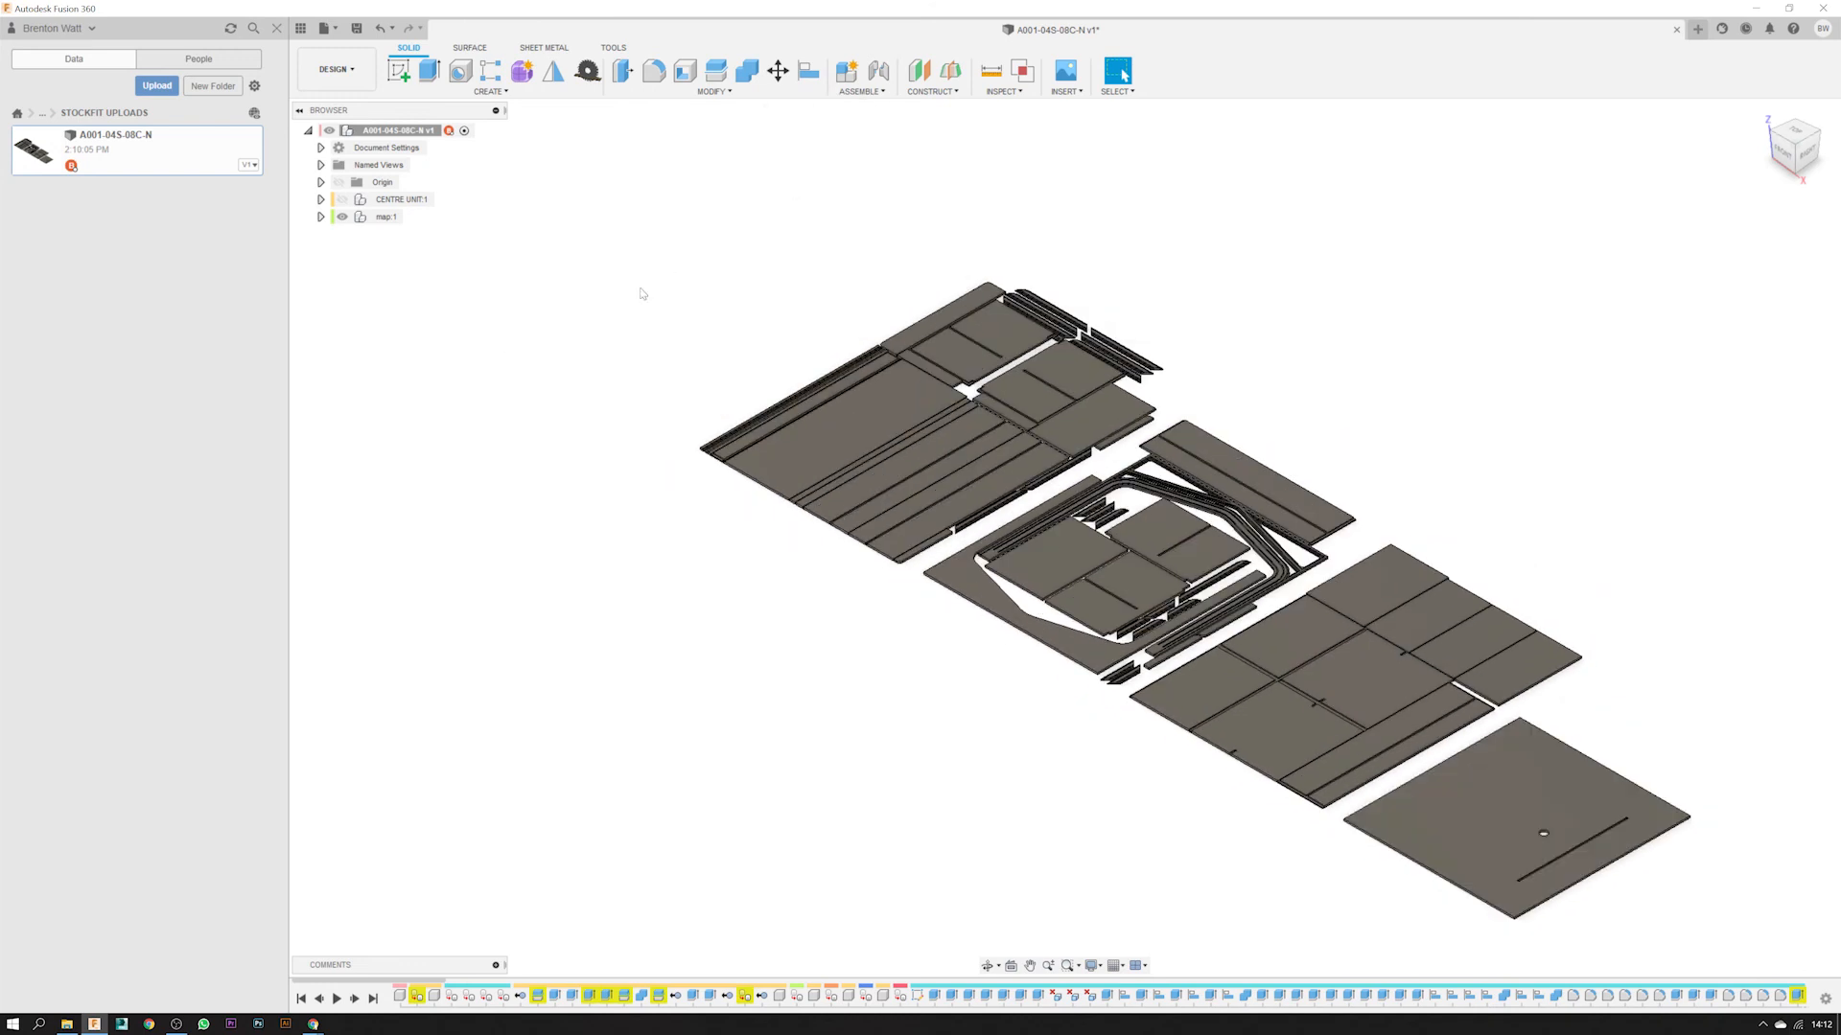
click(365, 82)
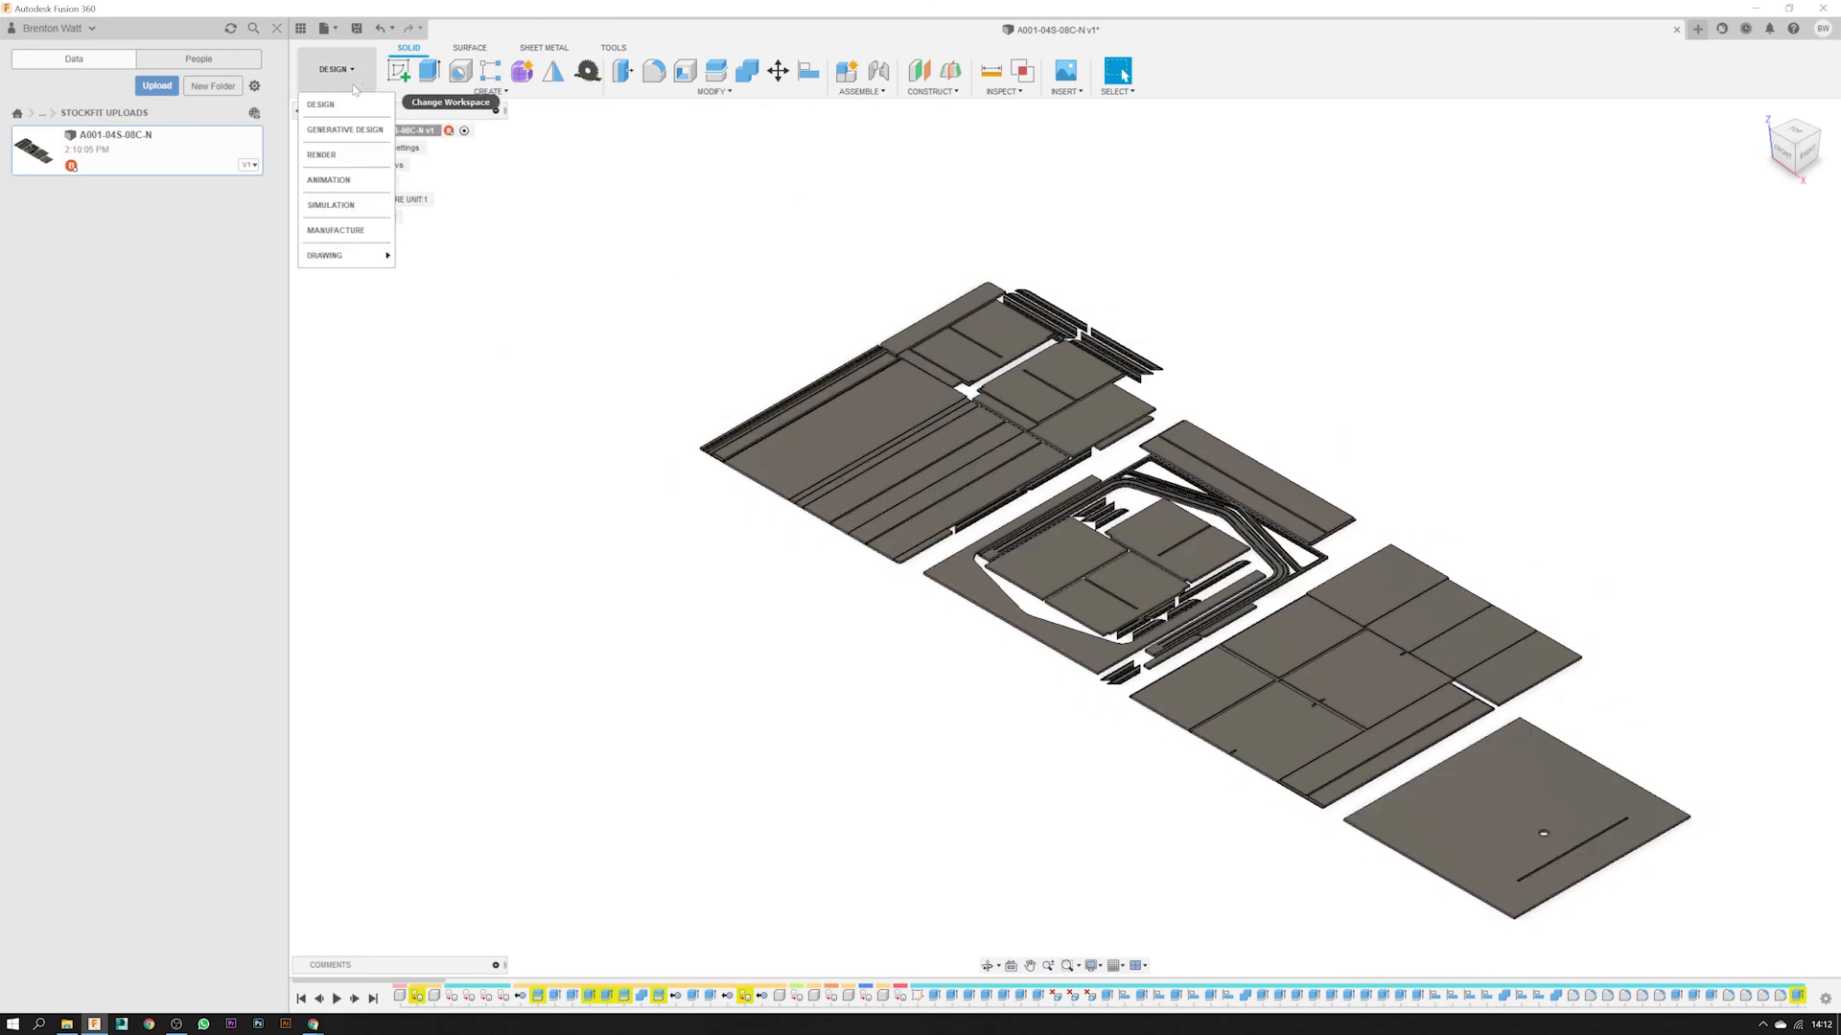
click(345, 236)
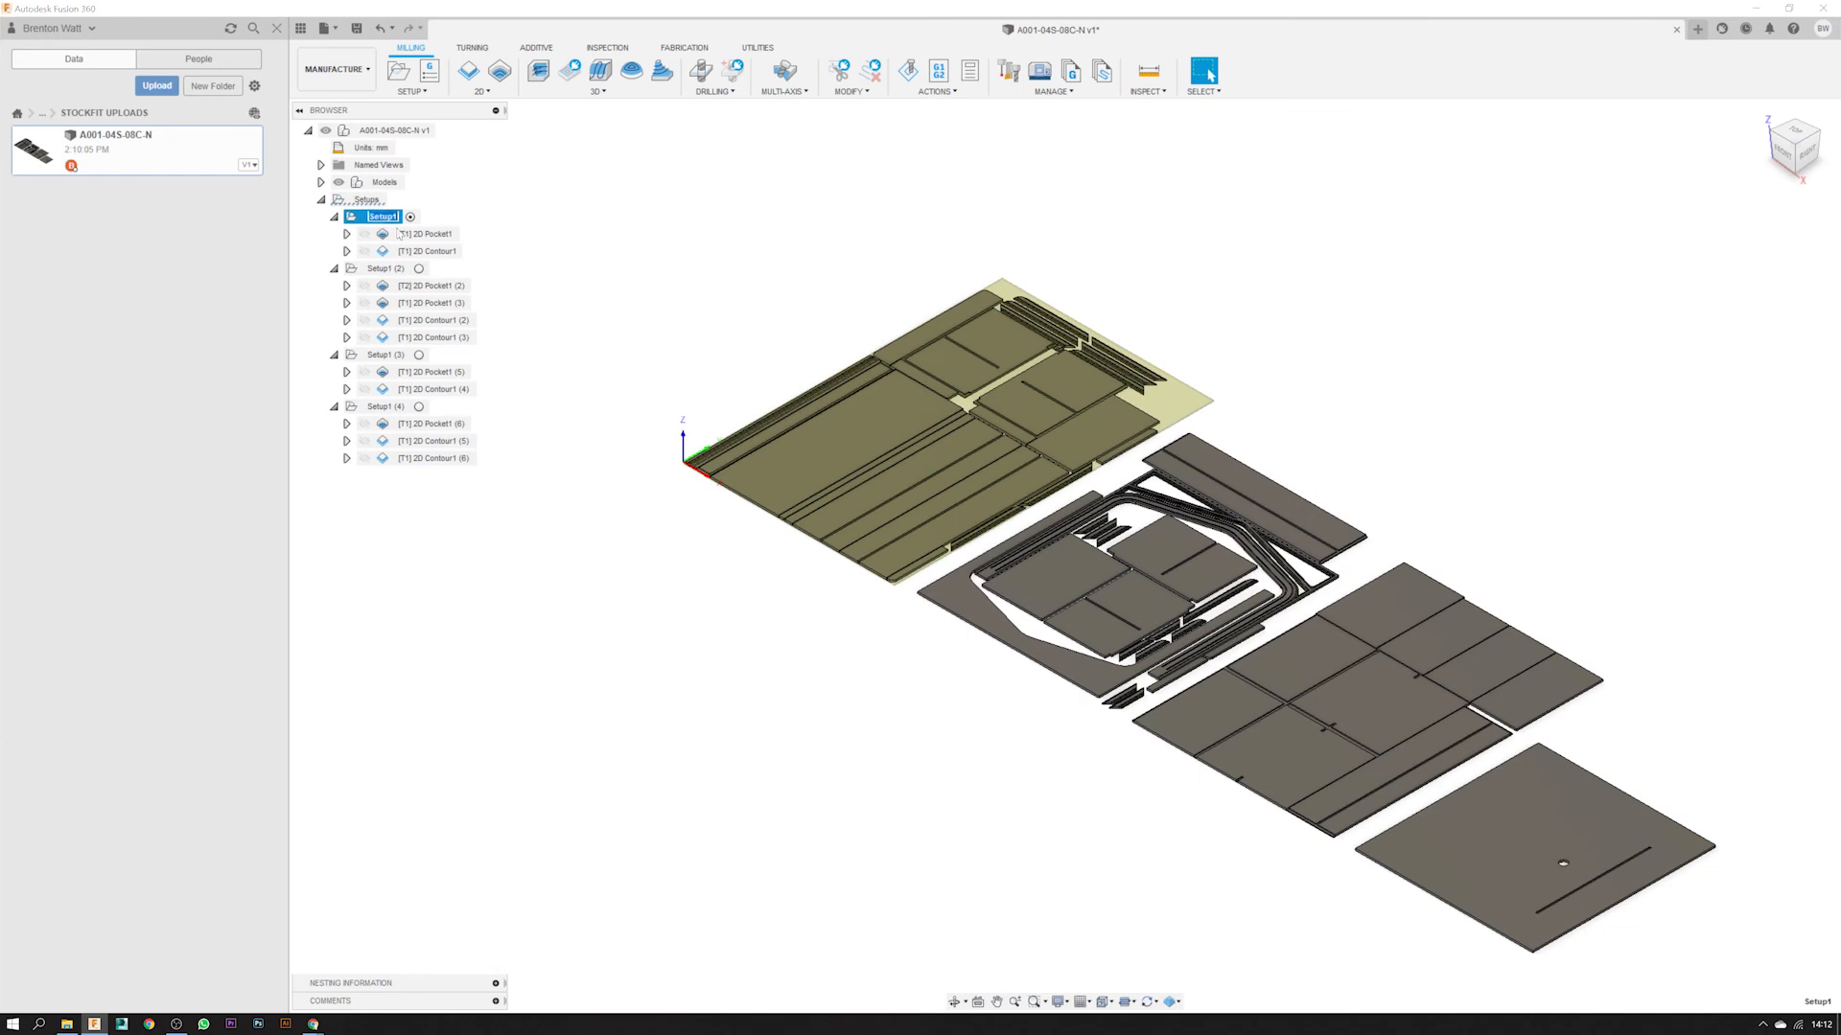
click(440, 236)
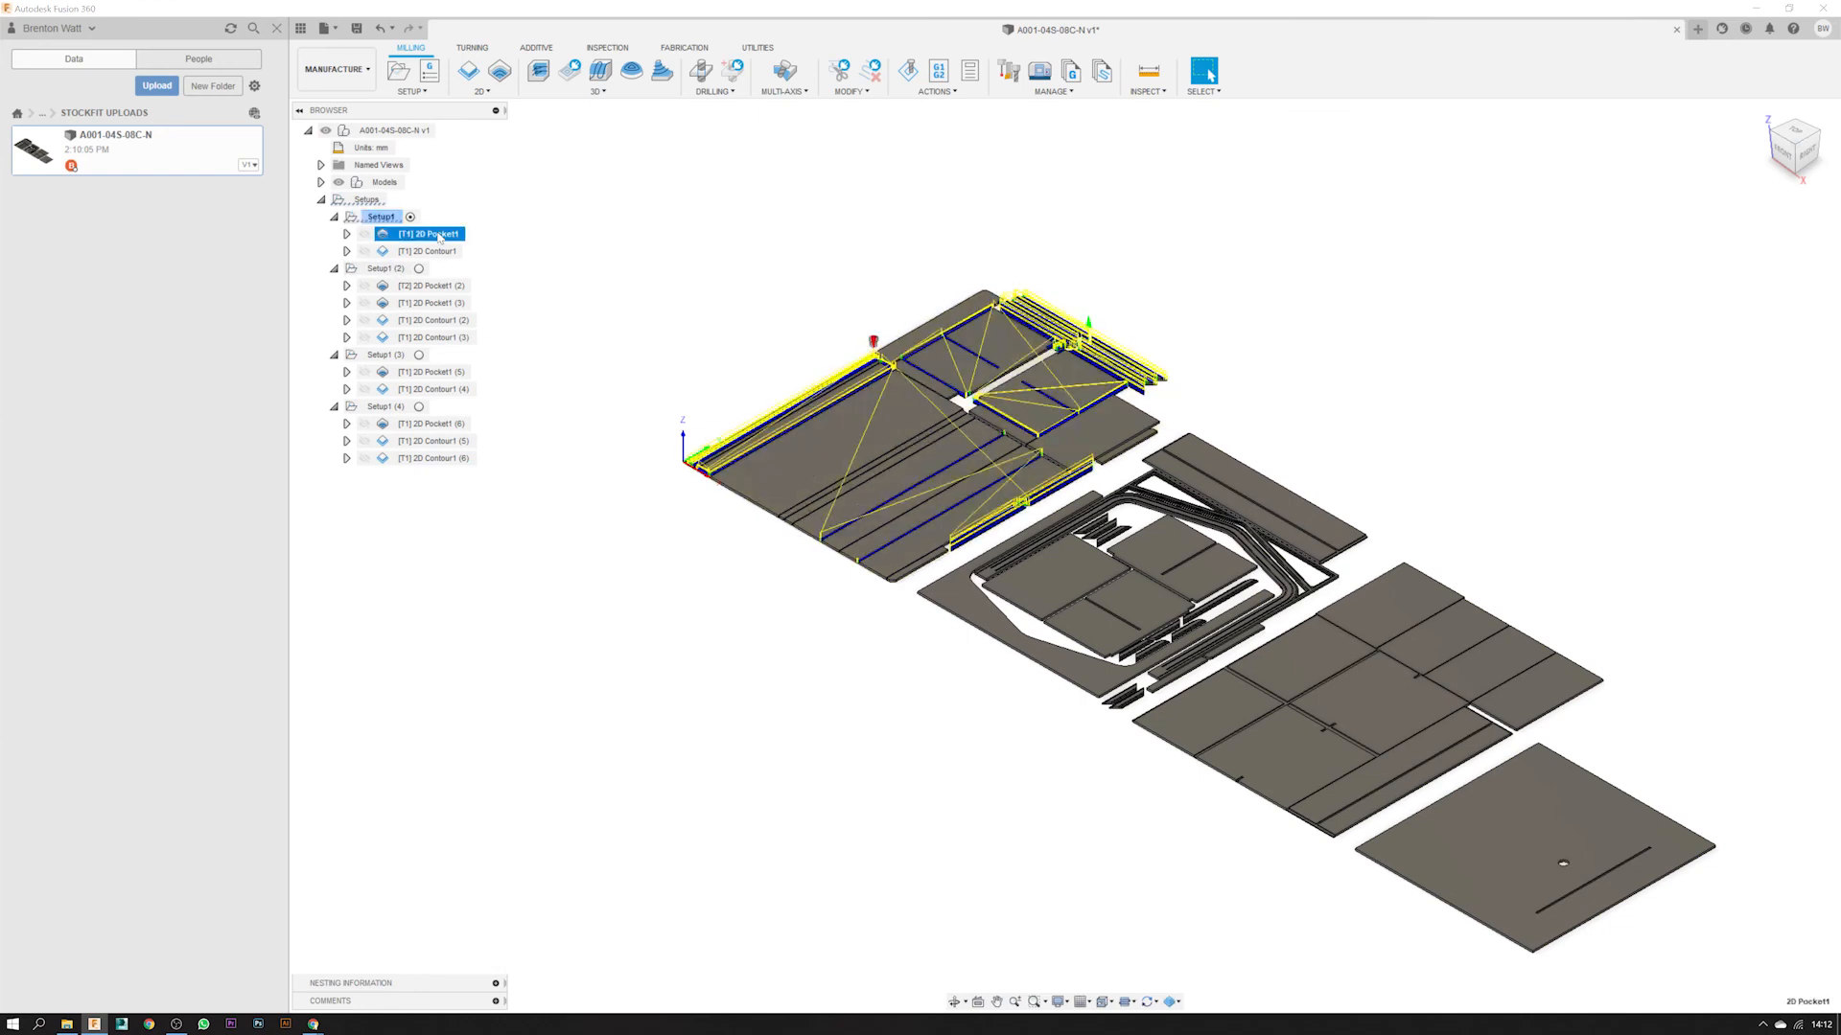
click(440, 252)
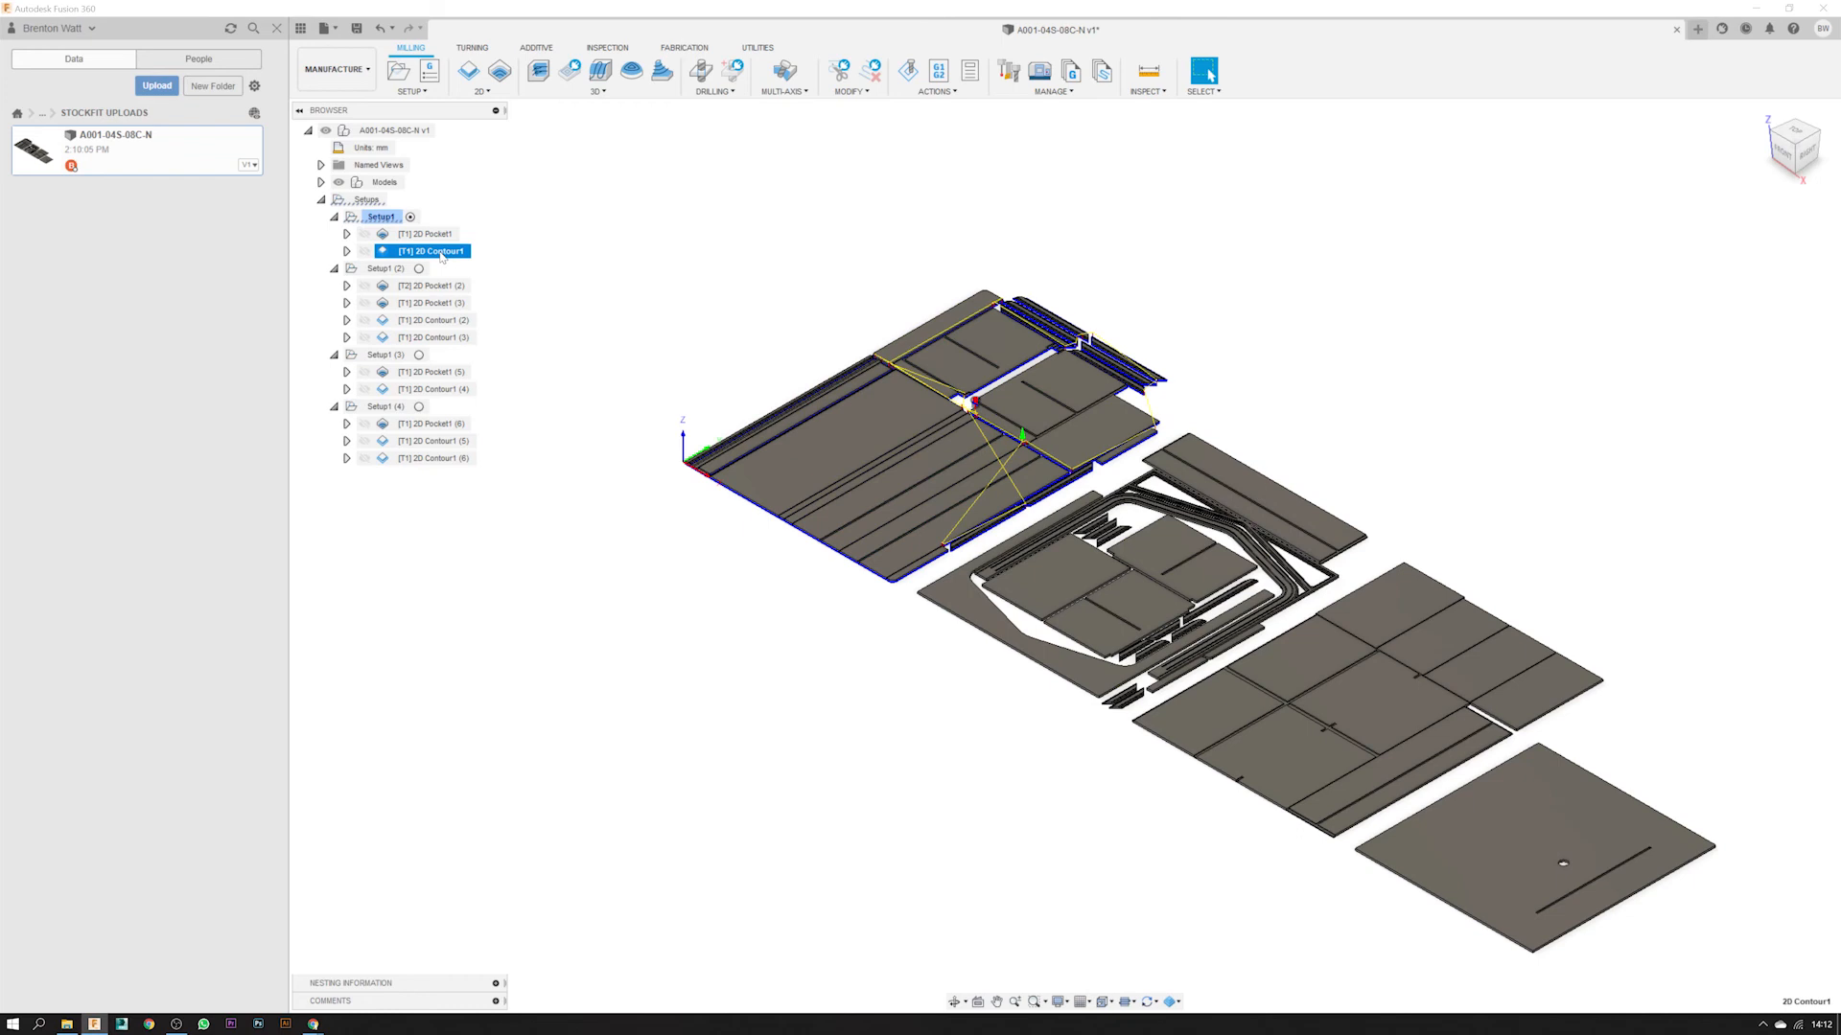
click(596, 279)
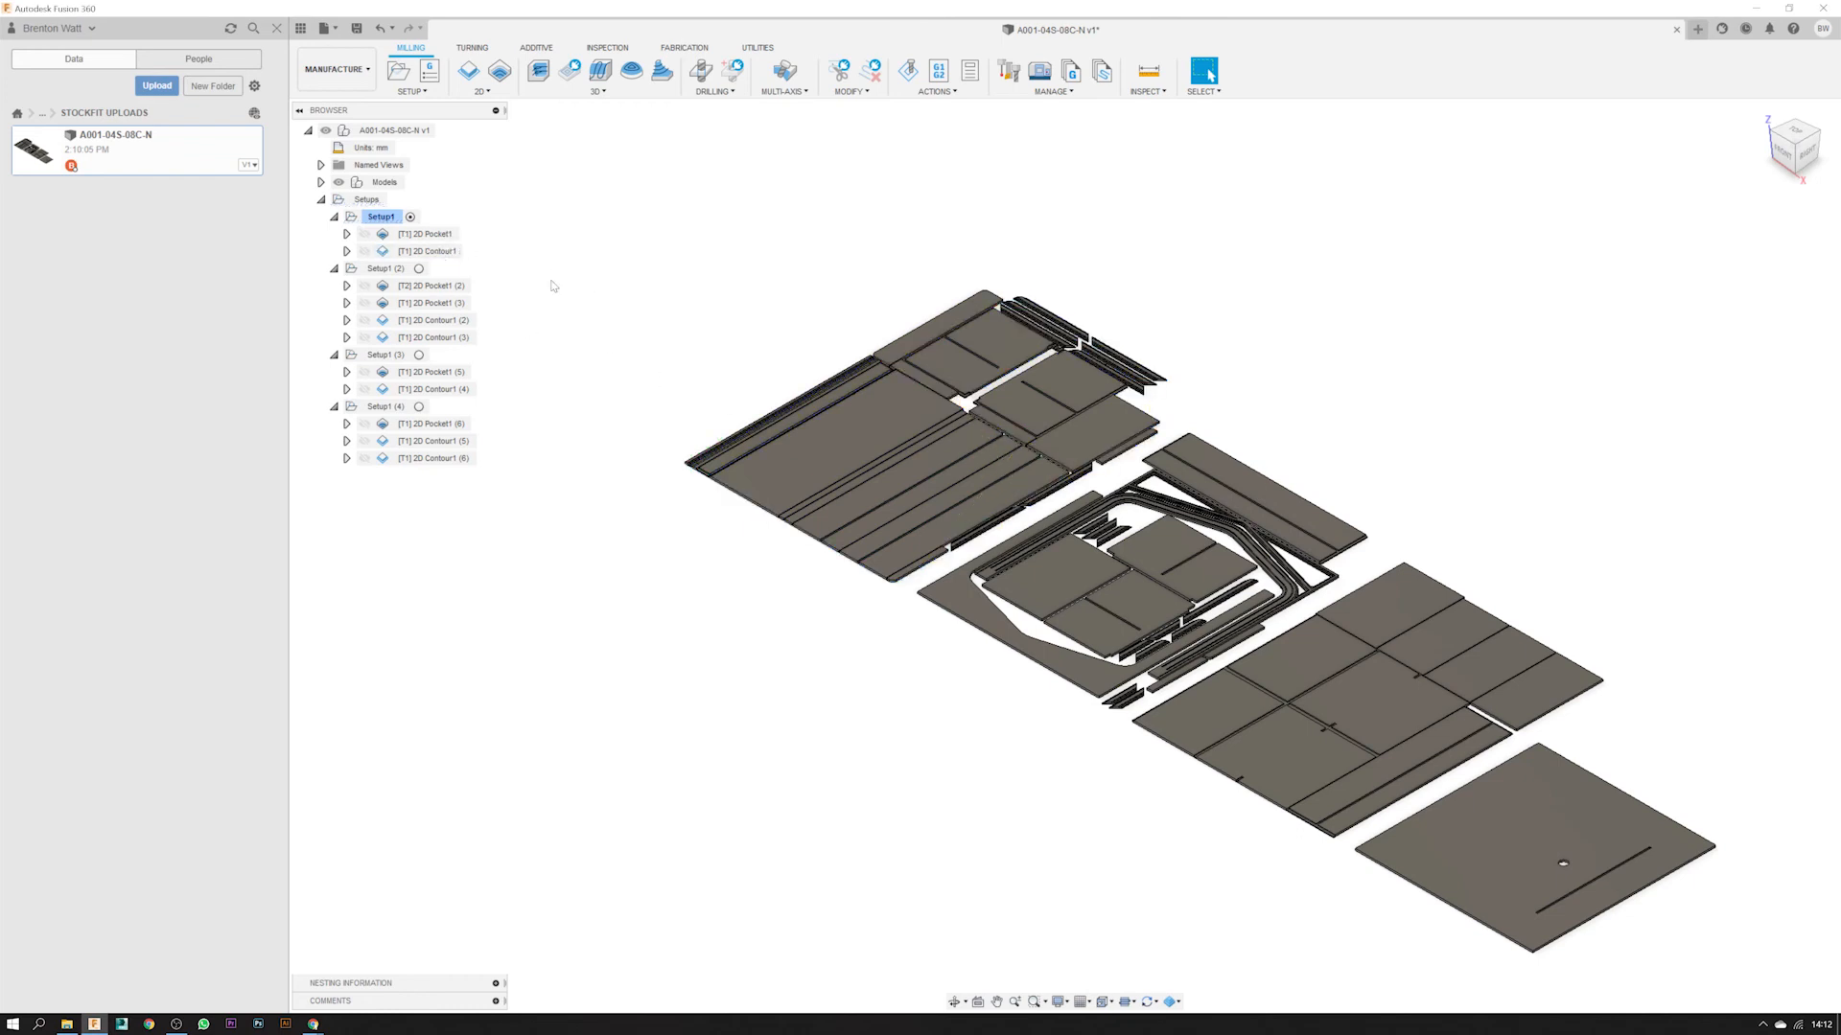
- Edit Setup1's 2D Pocket1 operation, view the tool library without choosing another tool, and accept the operation settings
scroll(824, 428, up, 2)
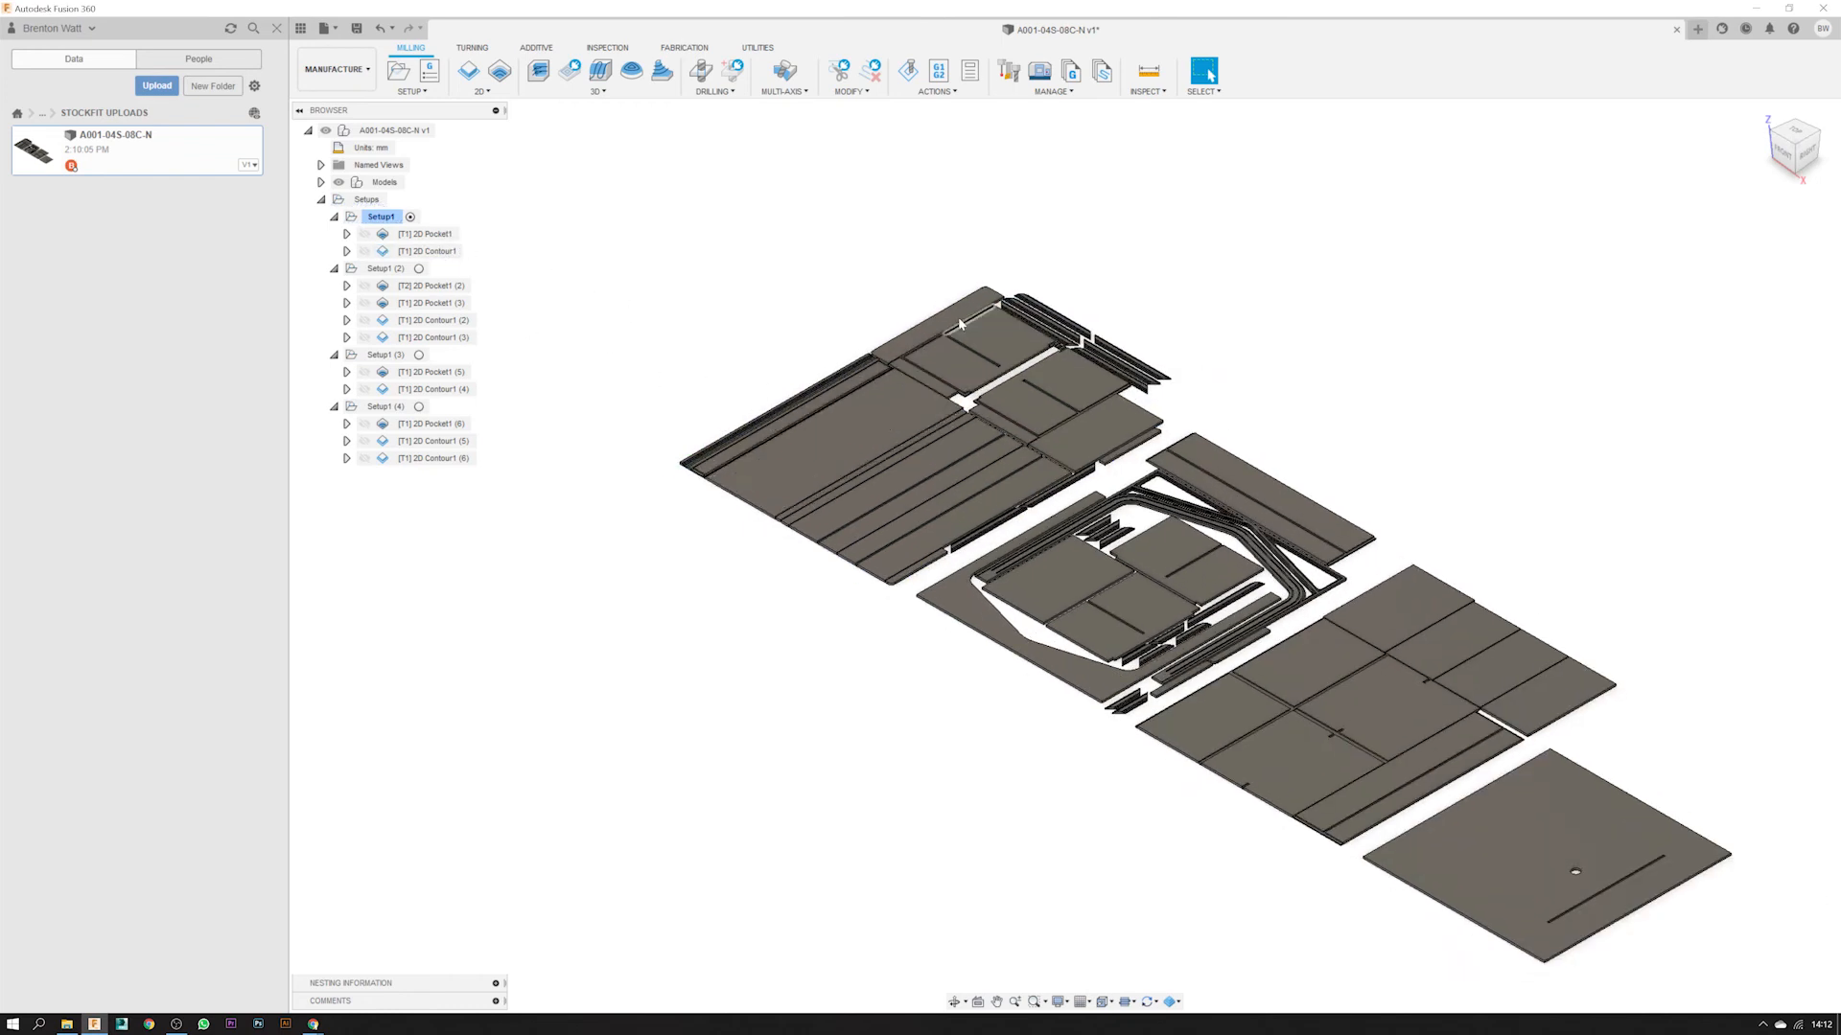
scroll(662, 462, up, 5)
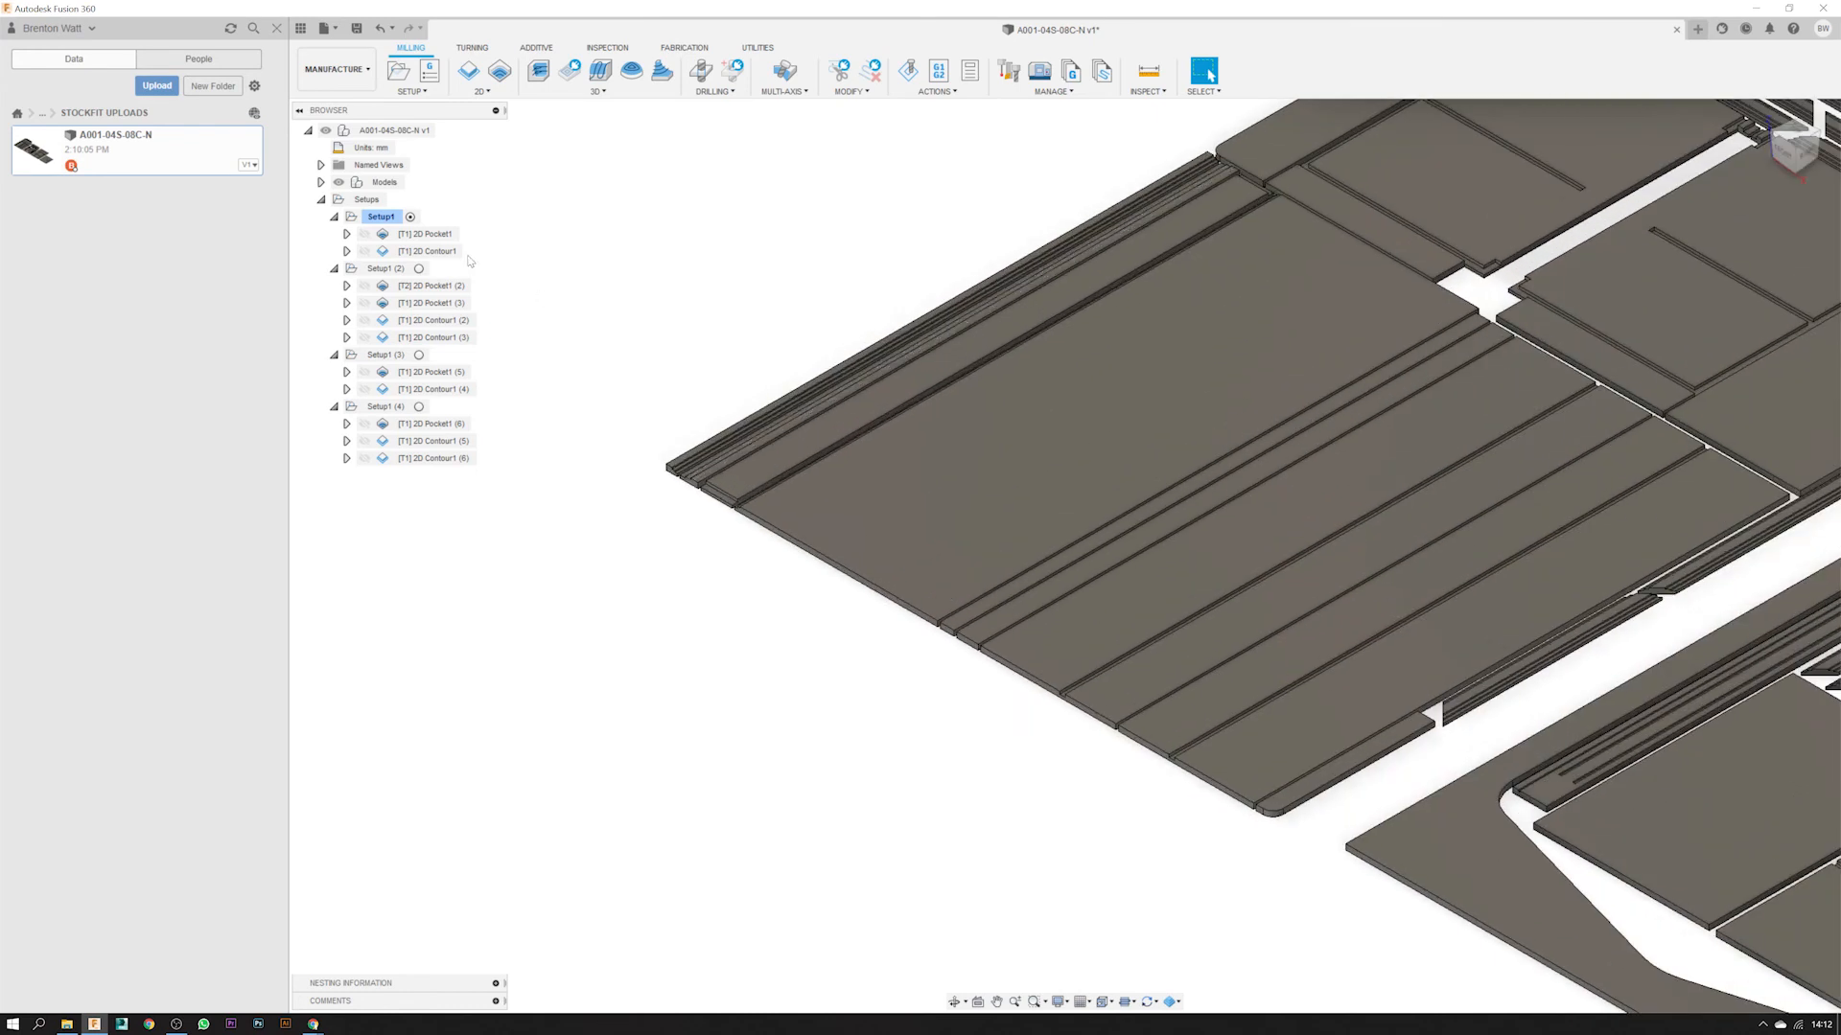
mouse_move(437, 240)
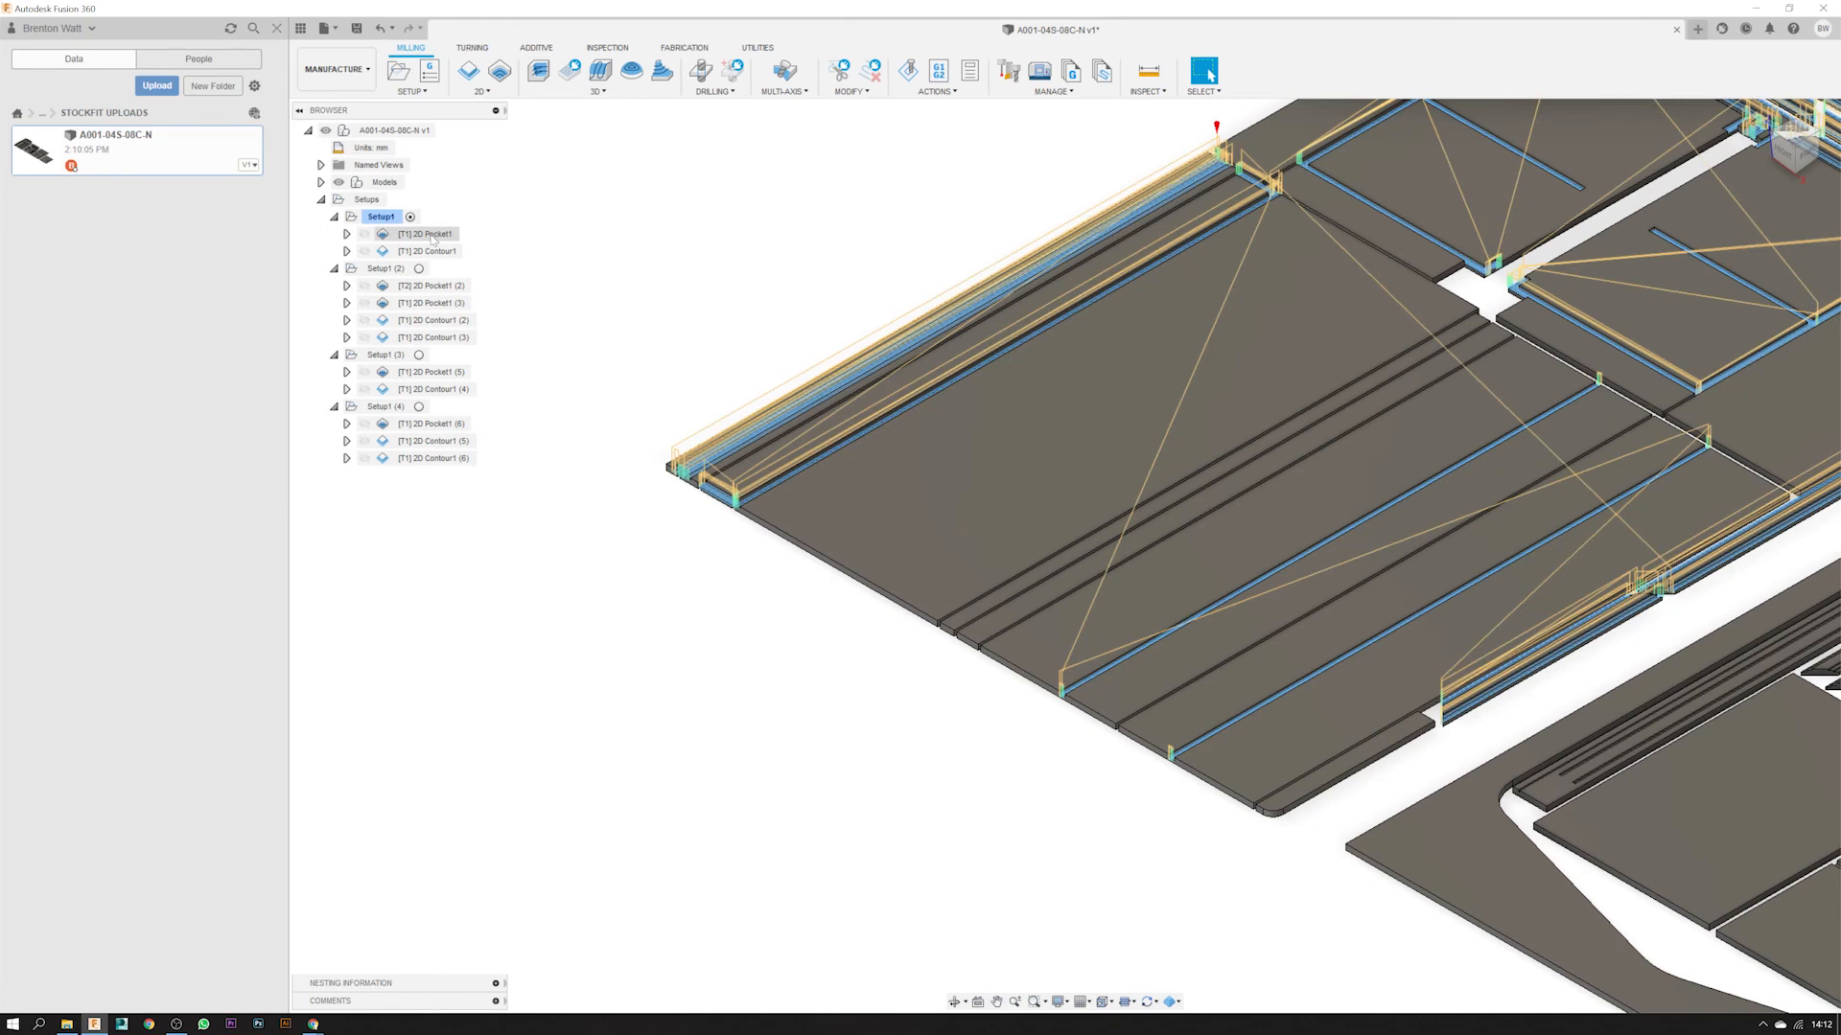
right_click(431, 236)
click(452, 244)
click(1764, 260)
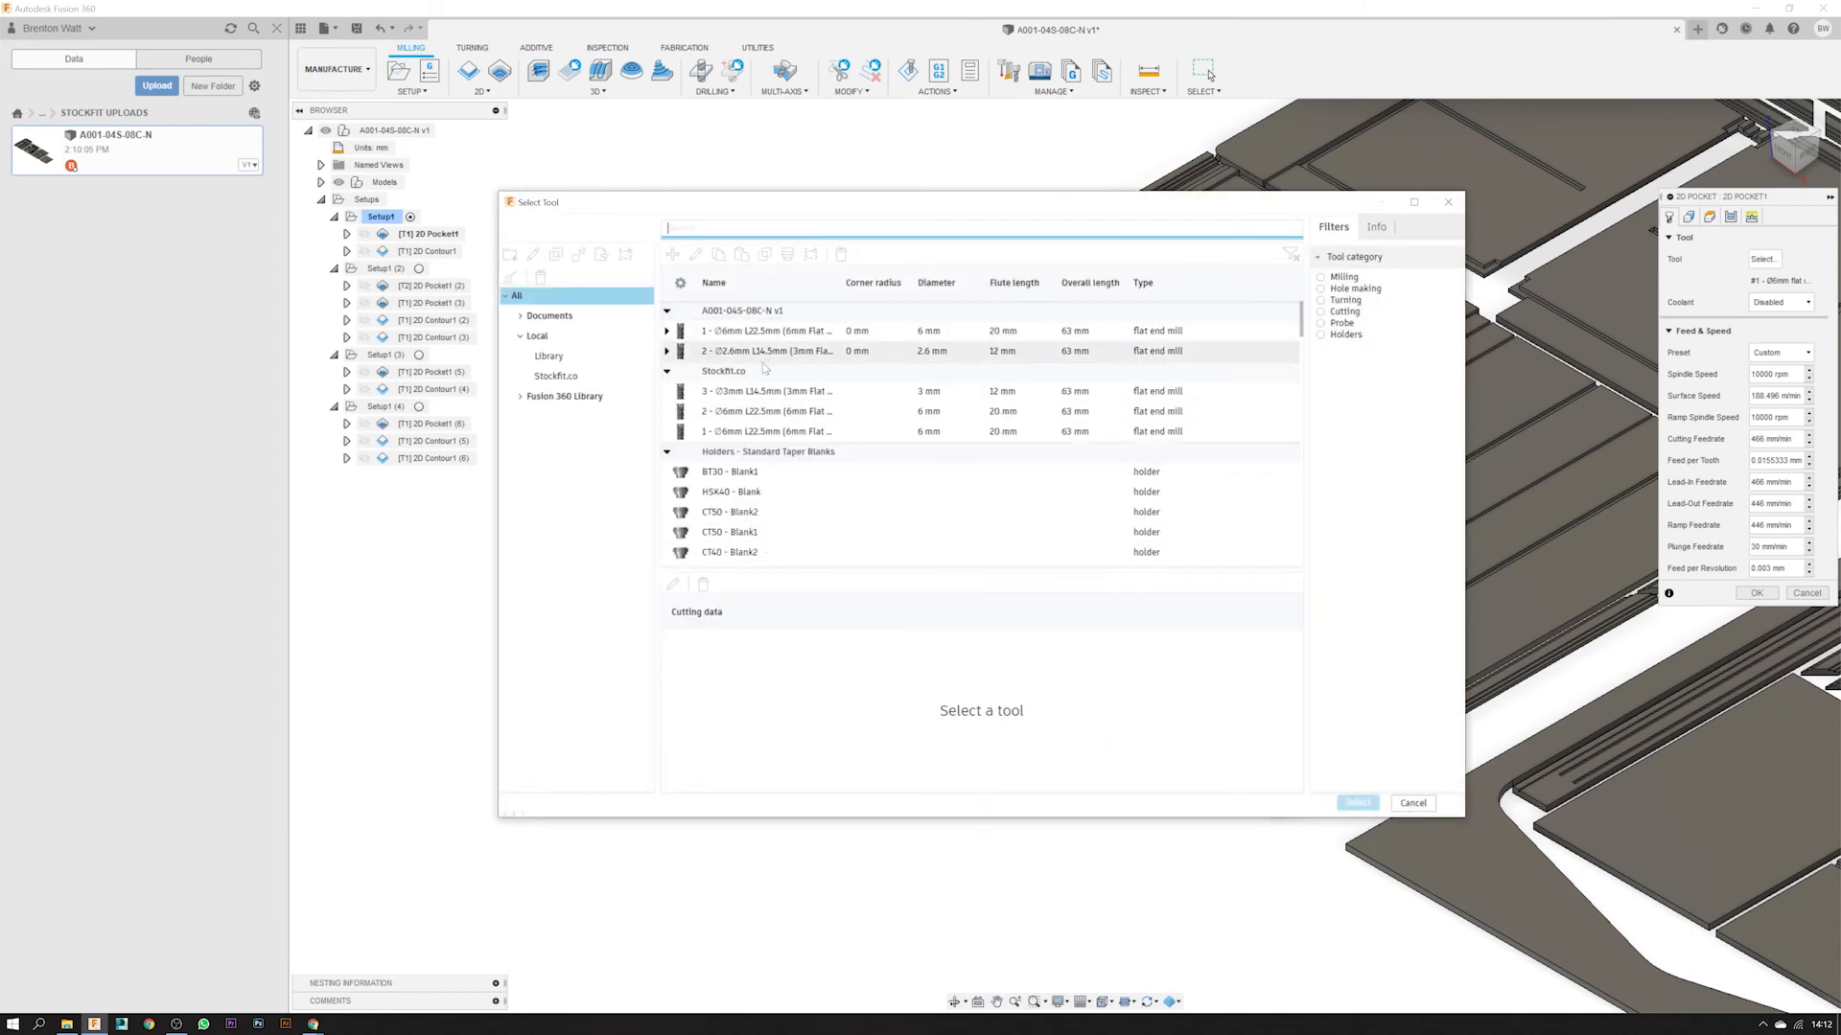
click(1415, 804)
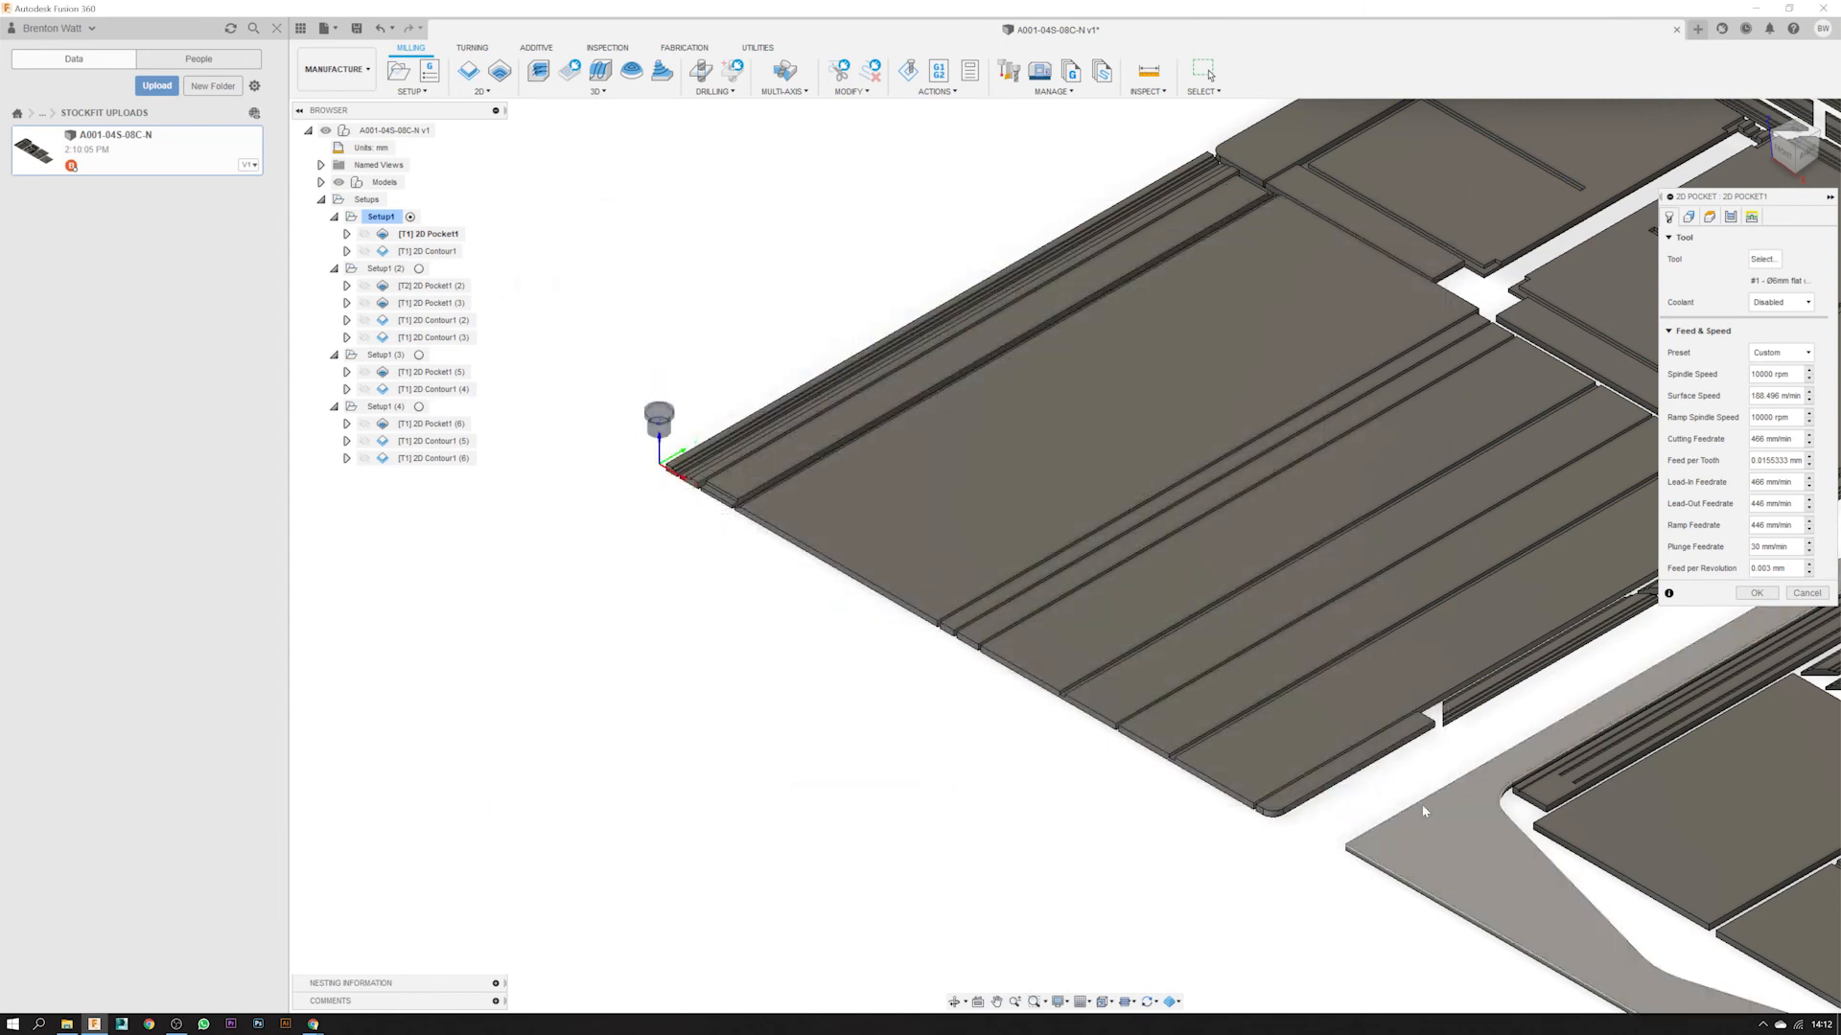
click(1756, 592)
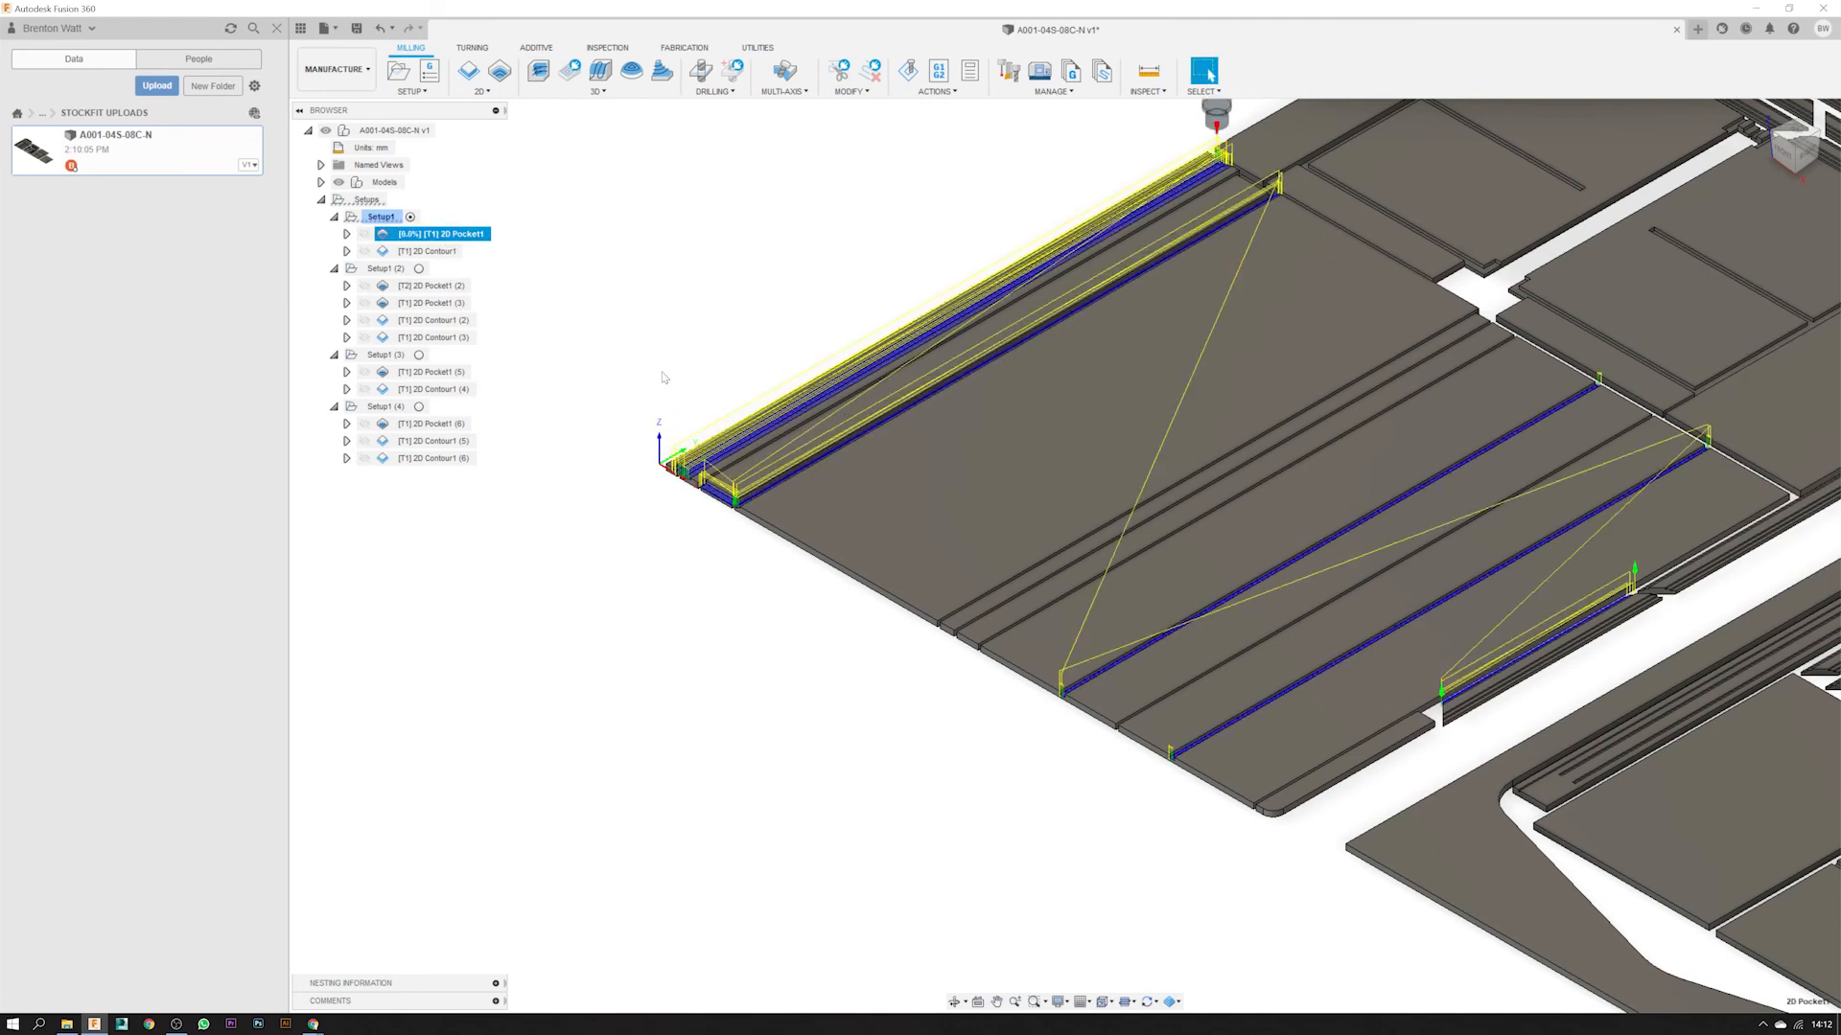
- Compare the 2D Pocket1 and 2D Contour1 toolpaths across the whole first board
scroll(748, 380, down, 2)
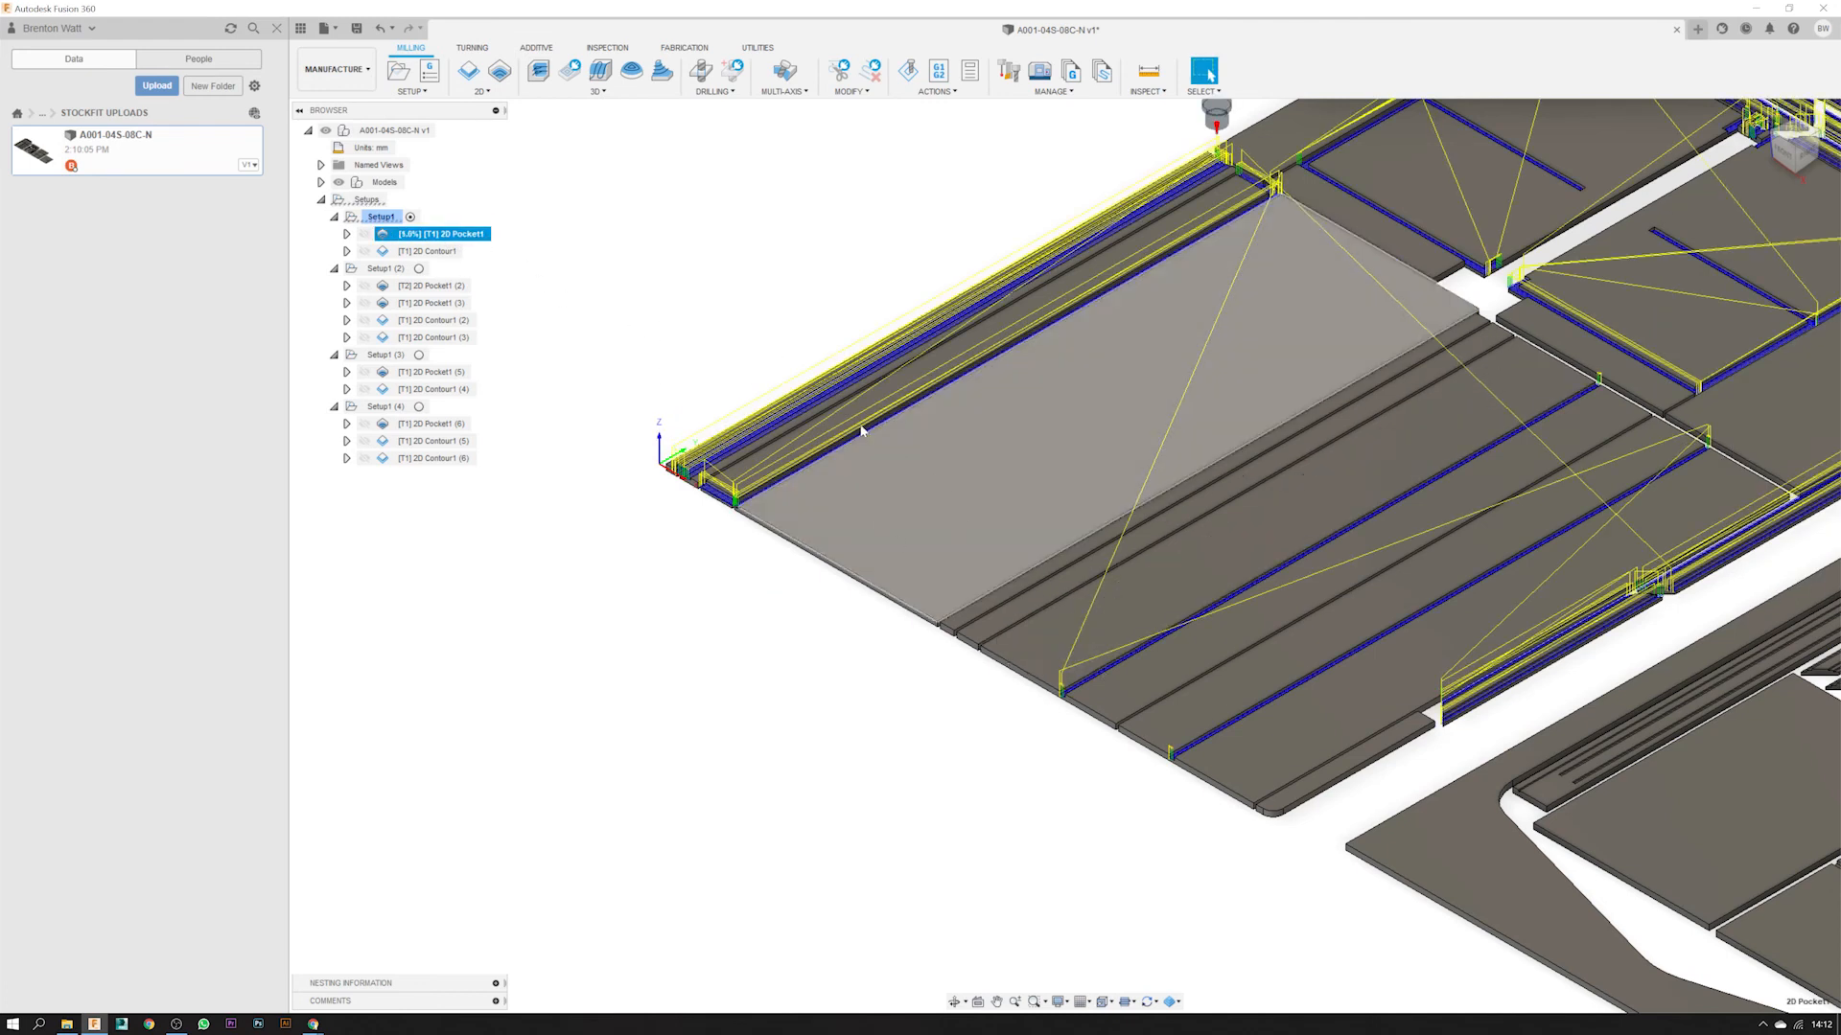
scroll(831, 506, down, 3)
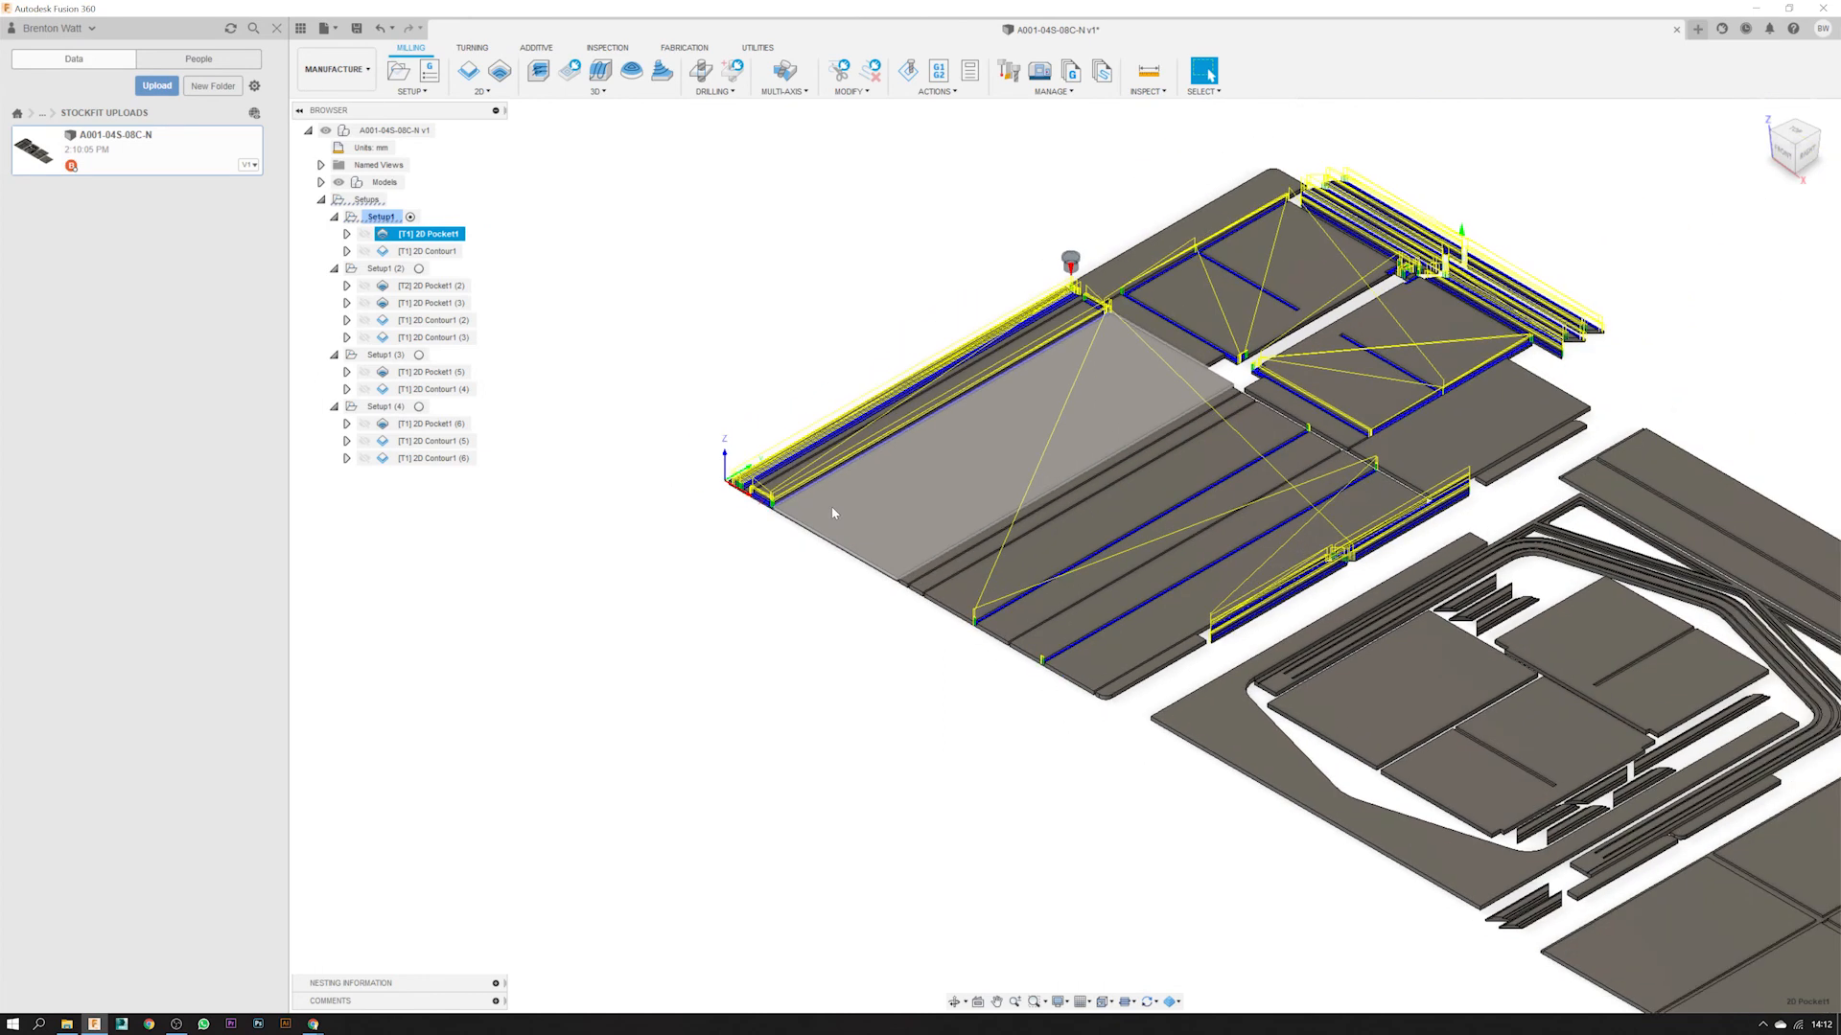
scroll(832, 512, down, 2)
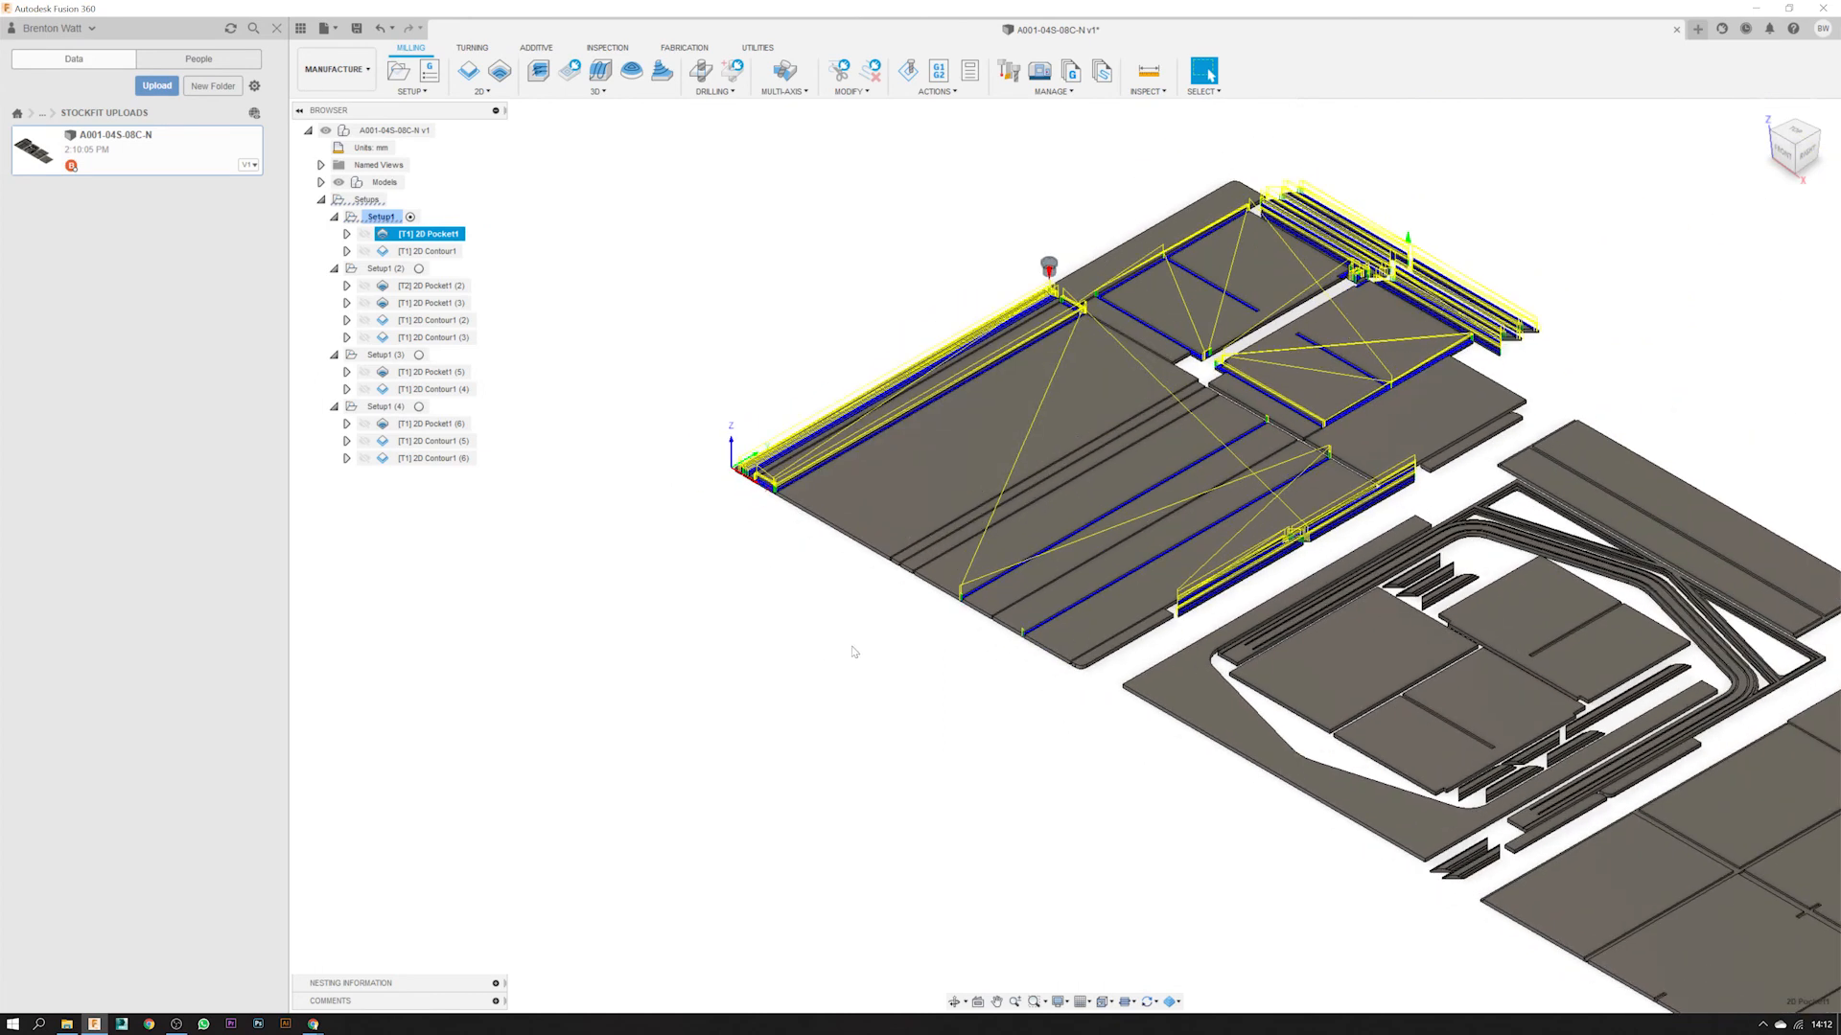
click(853, 652)
scroll(780, 574, up, 1)
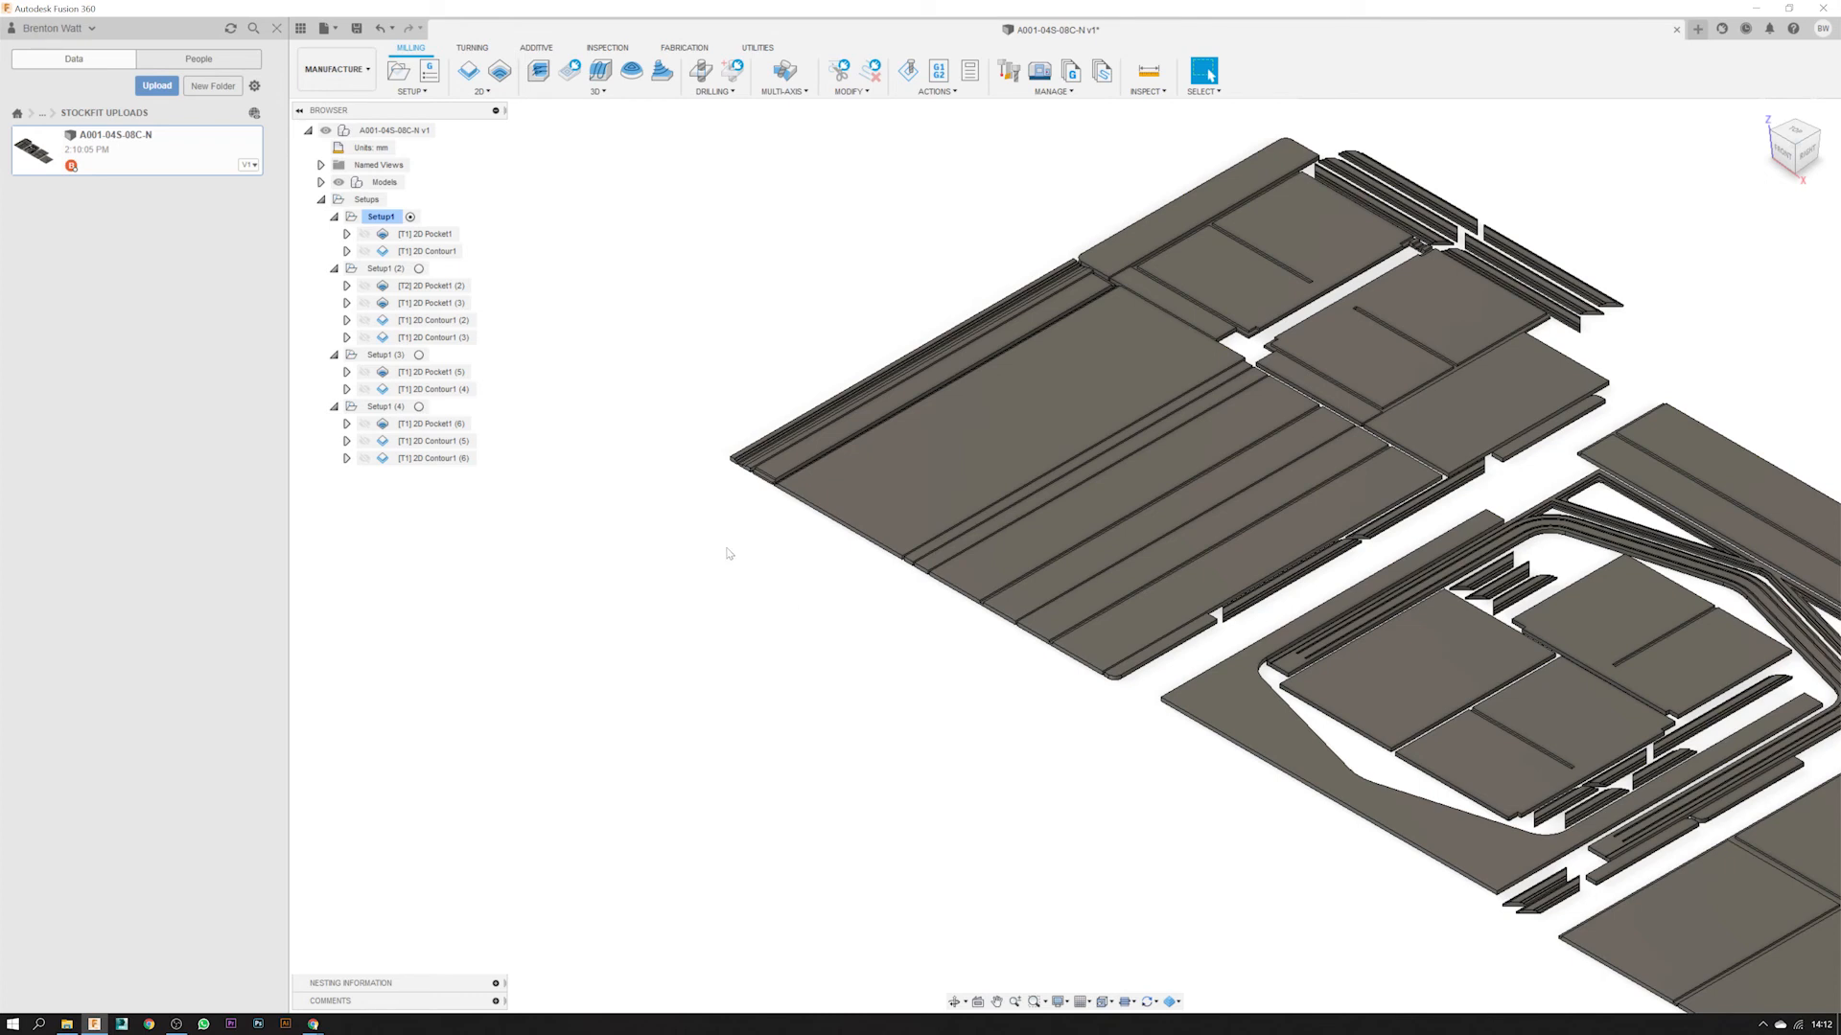
click(422, 251)
click(605, 301)
click(414, 235)
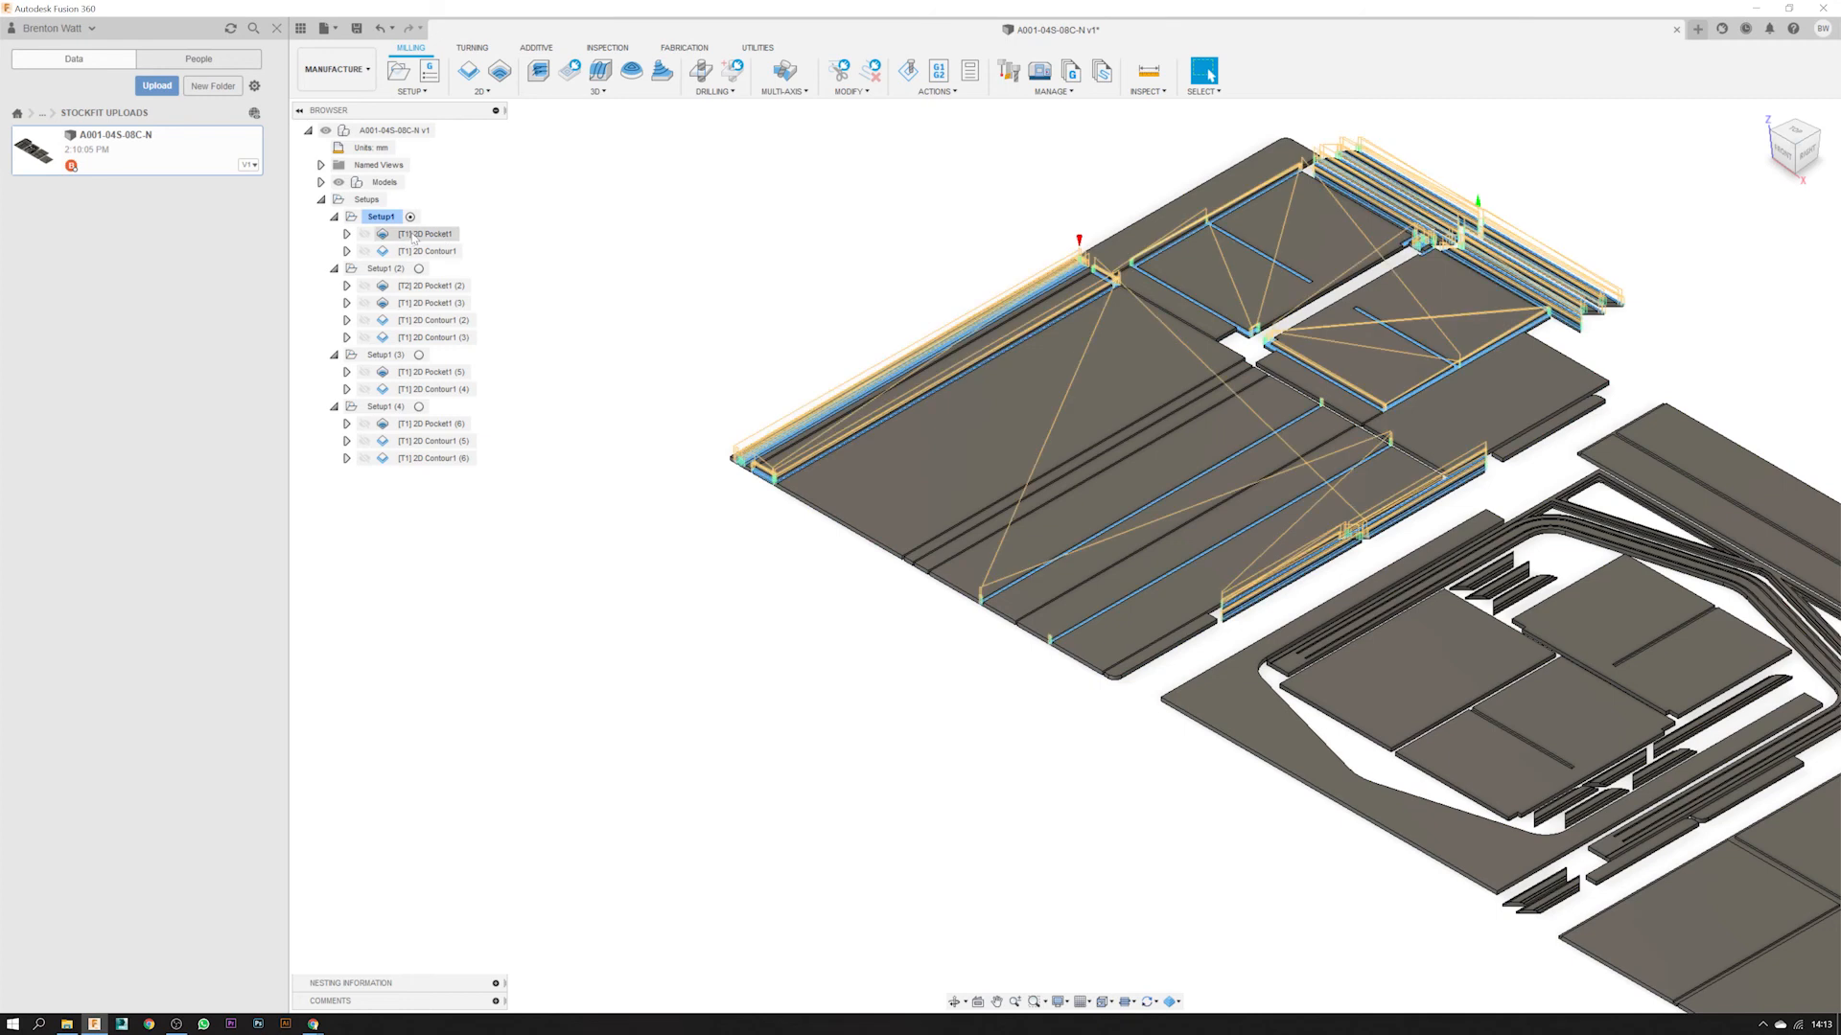
- Show the 2D Pocket1 (2) toolpath of Setup1 (2) on the second board, with all four board layouts in view
click(434, 287)
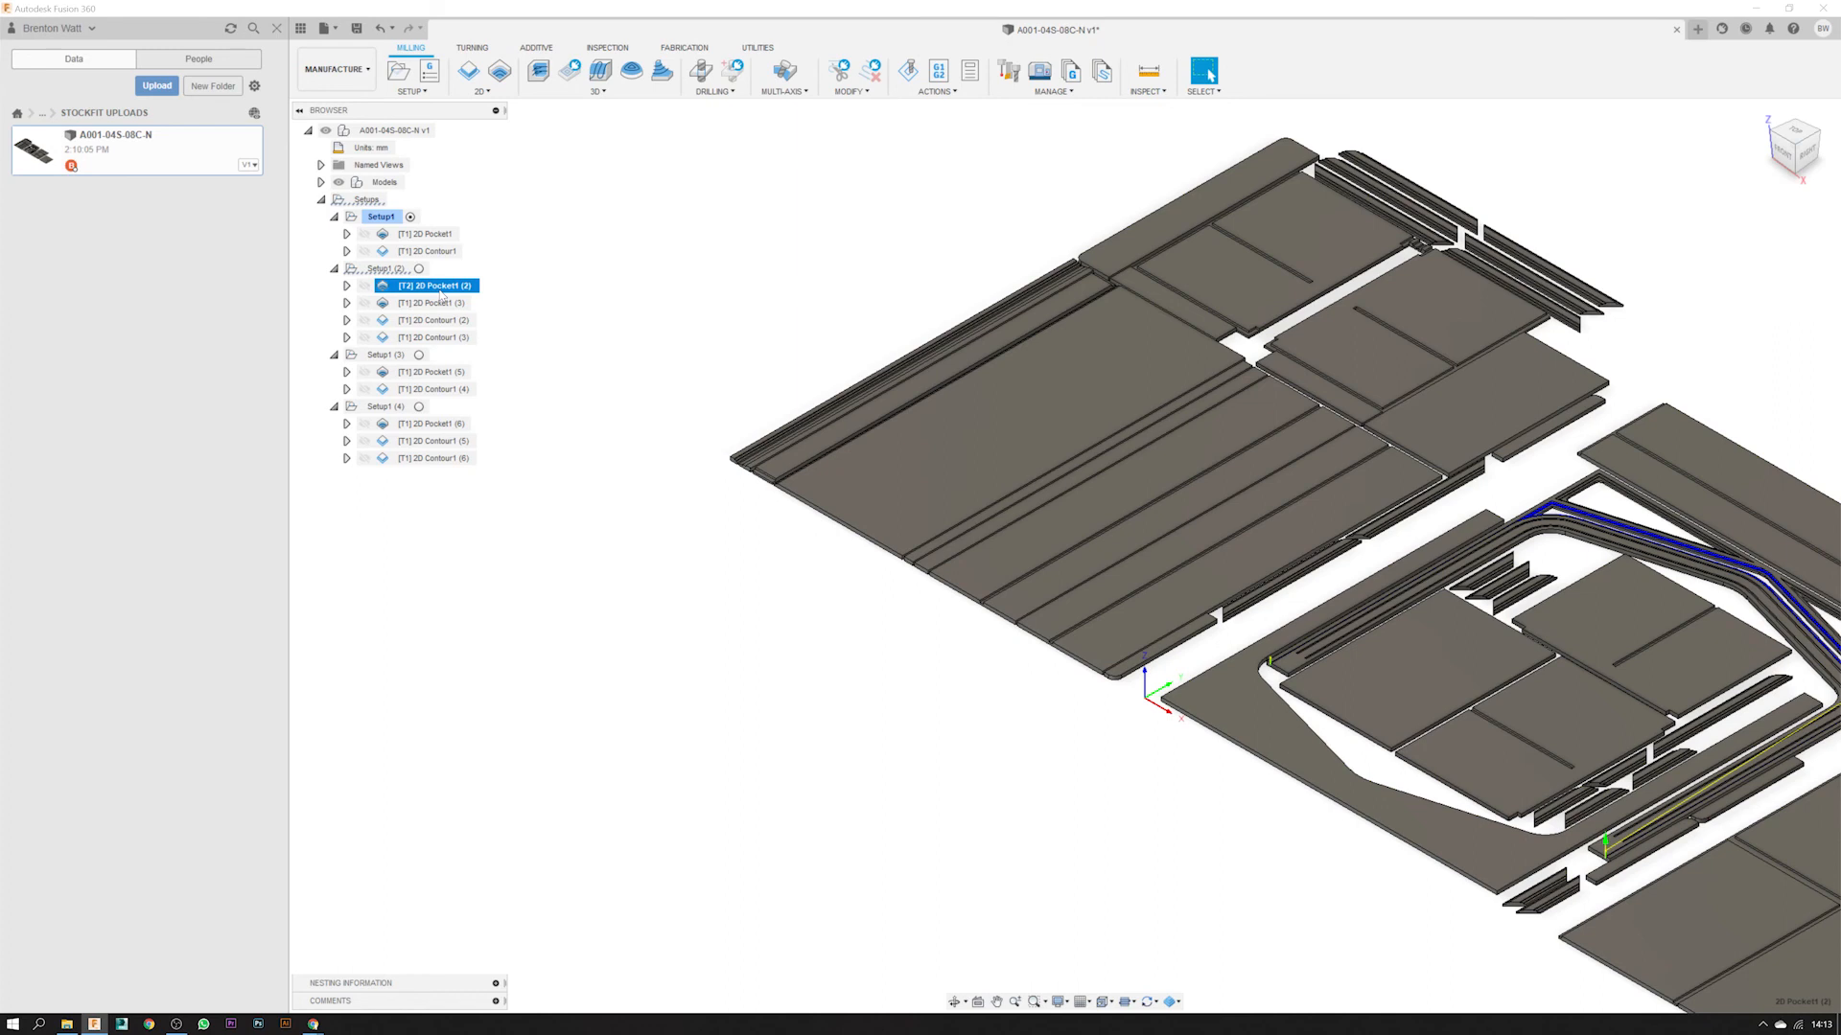
click(570, 324)
click(421, 287)
key(F6)
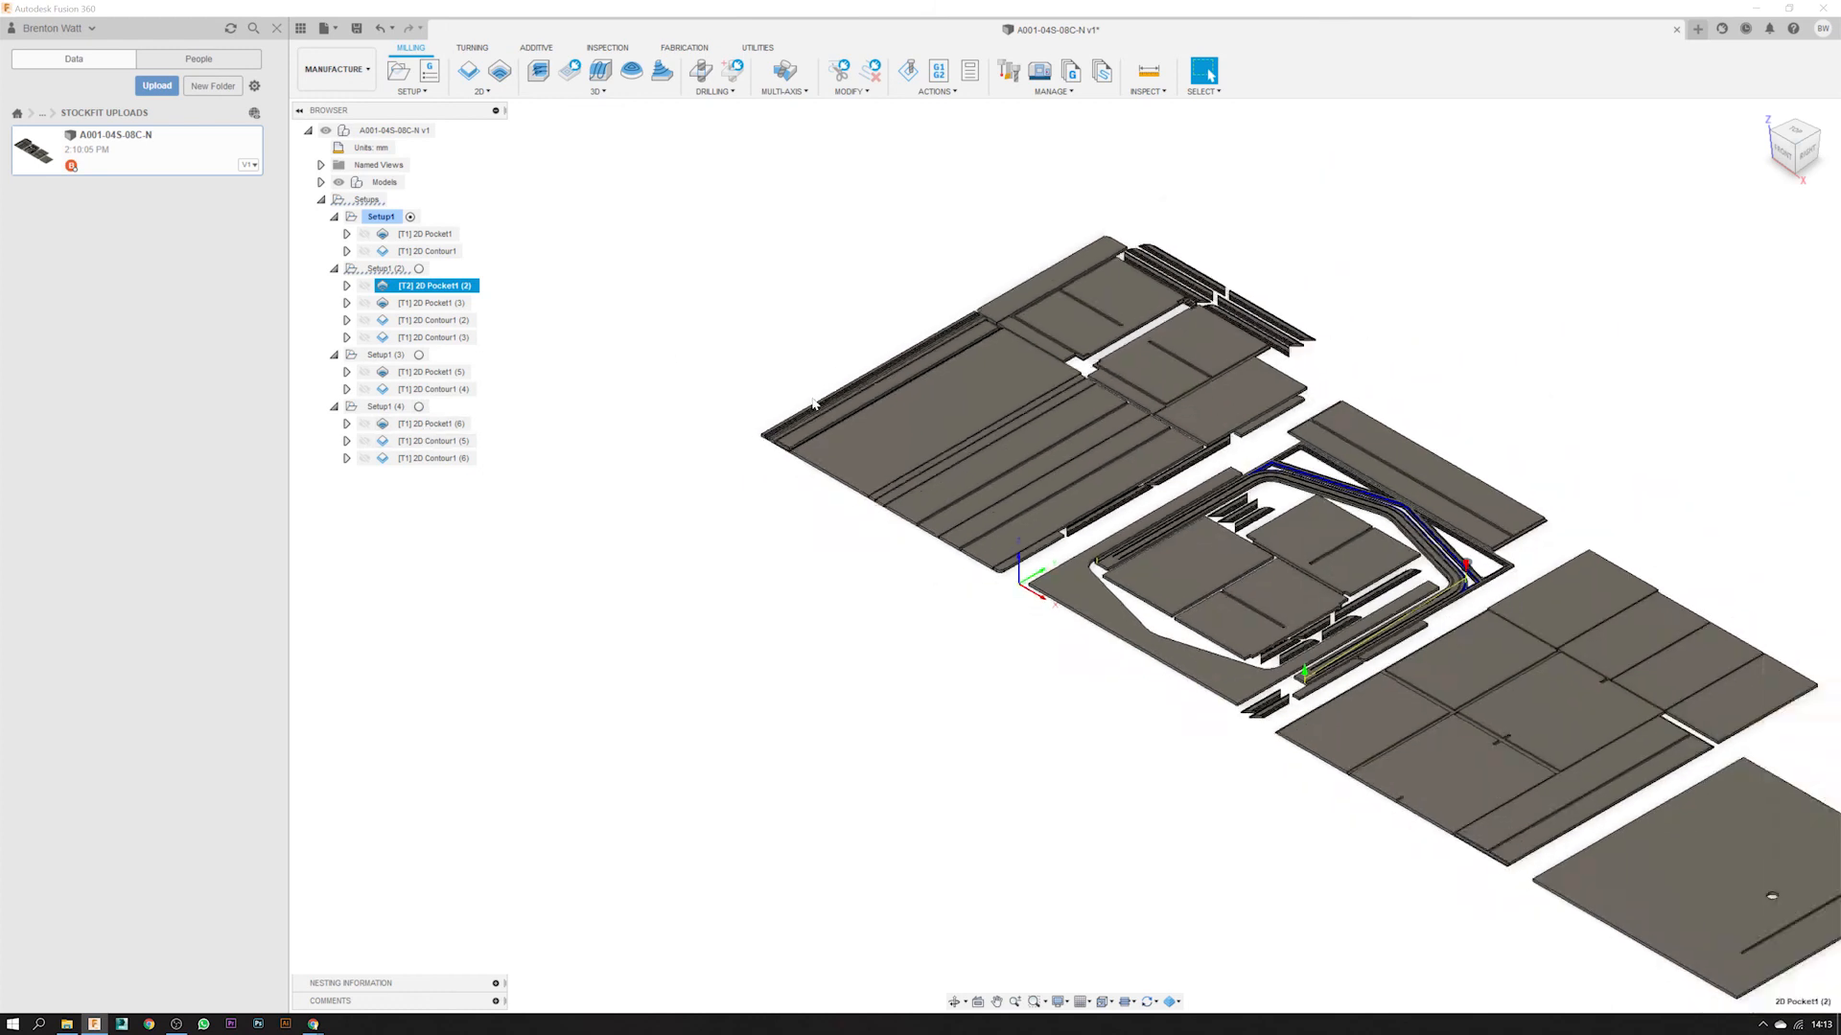
scroll(1321, 706, up, 2)
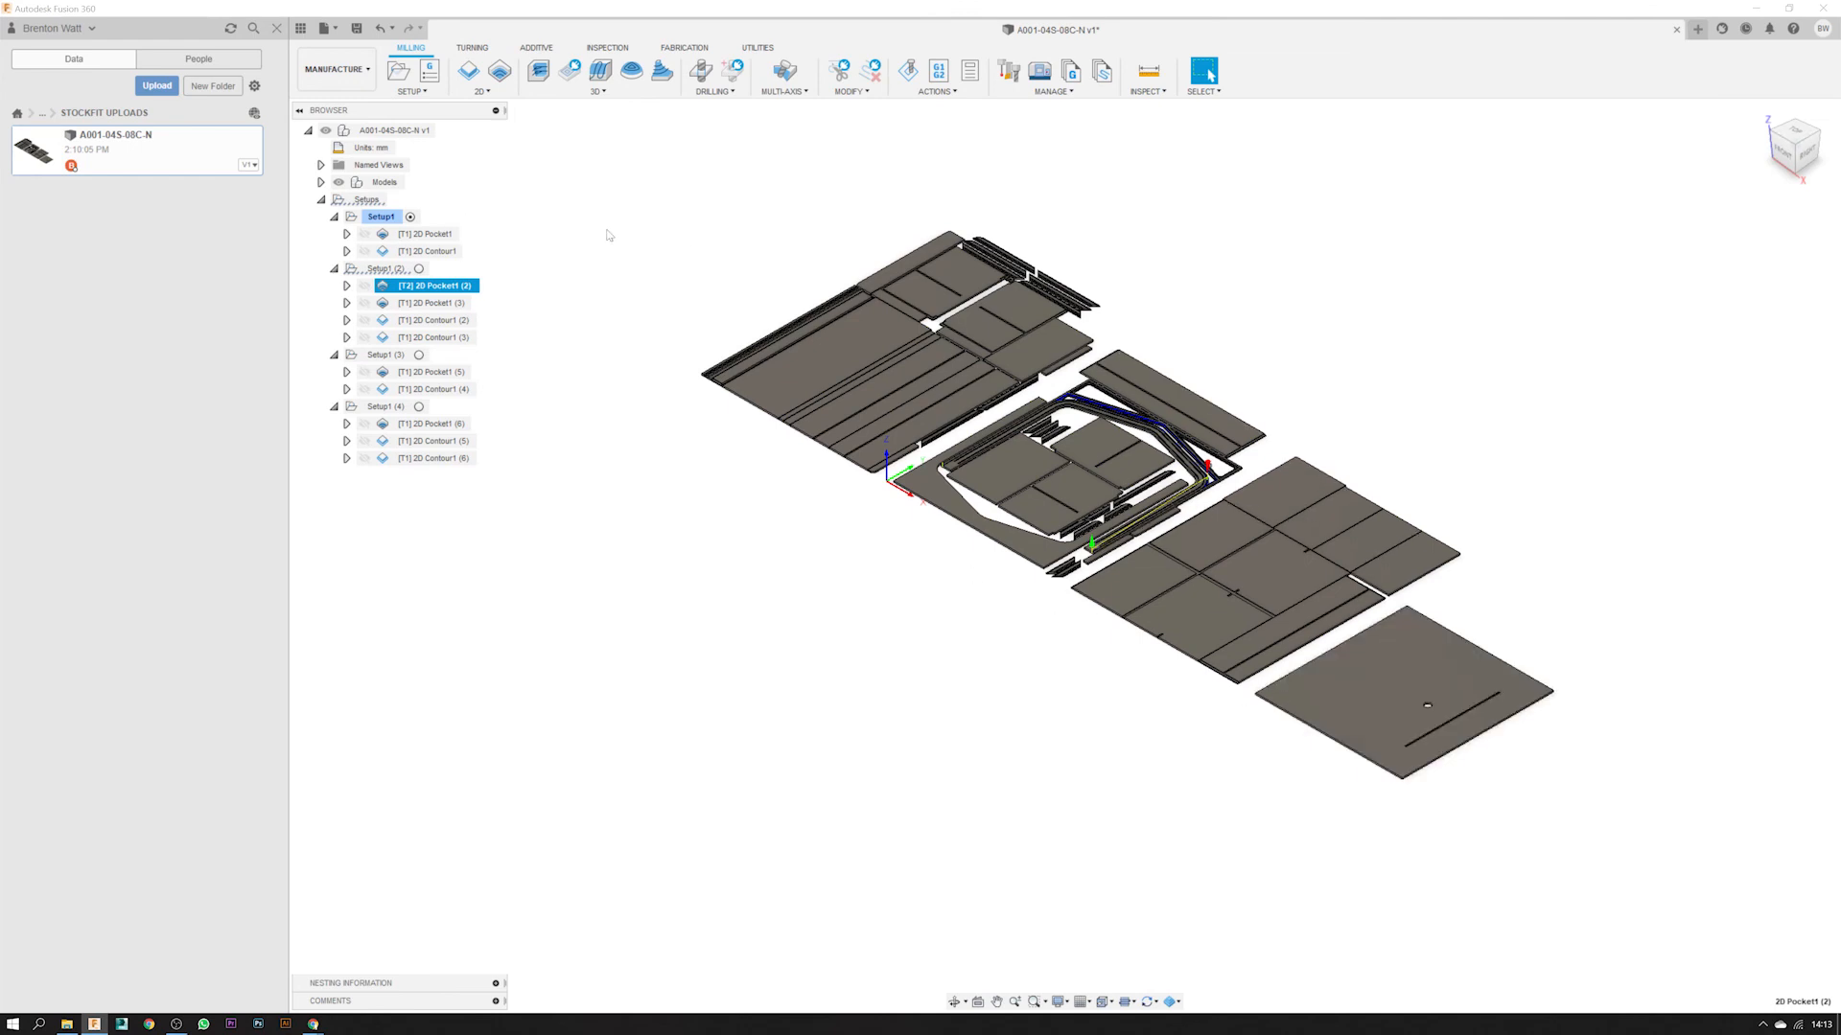
scroll(736, 417, down, 2)
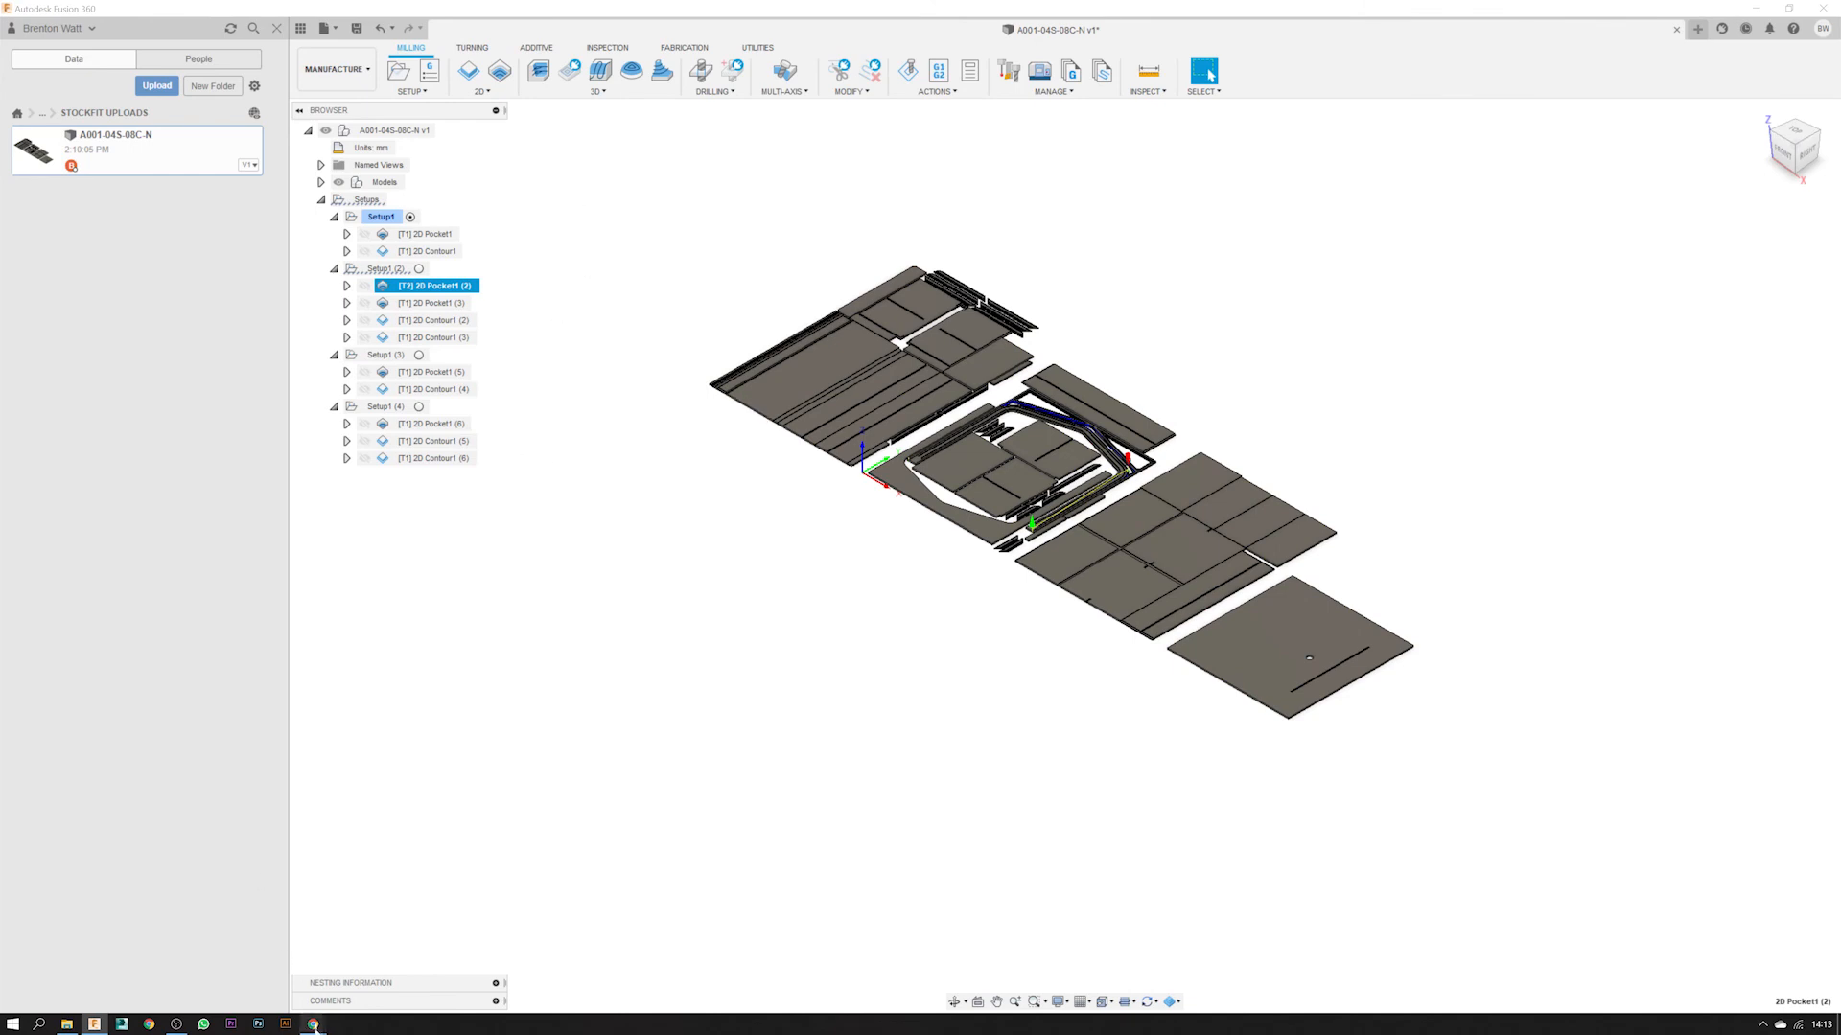
- Switch to Chrome, open the Stockfit Shop All page, and bring up the FILE FORMATS folder in File Explorer
mouse_move(314, 1024)
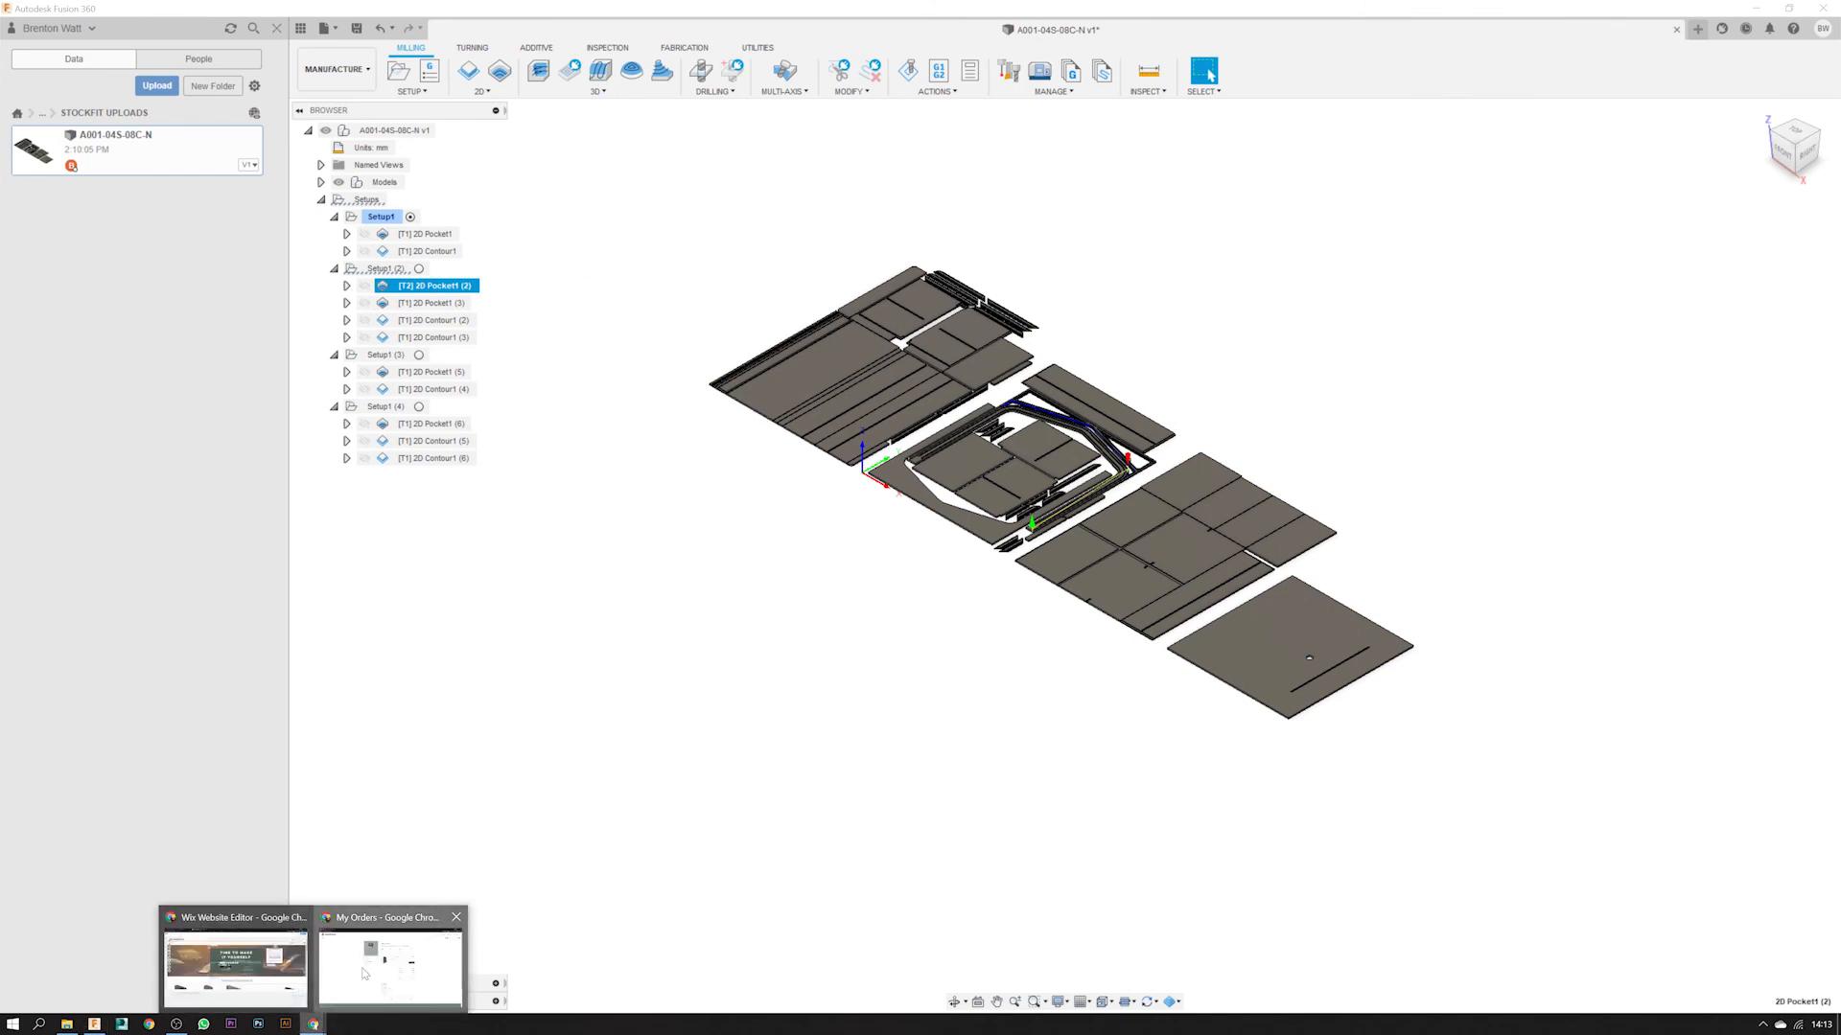
click(391, 963)
click(1601, 77)
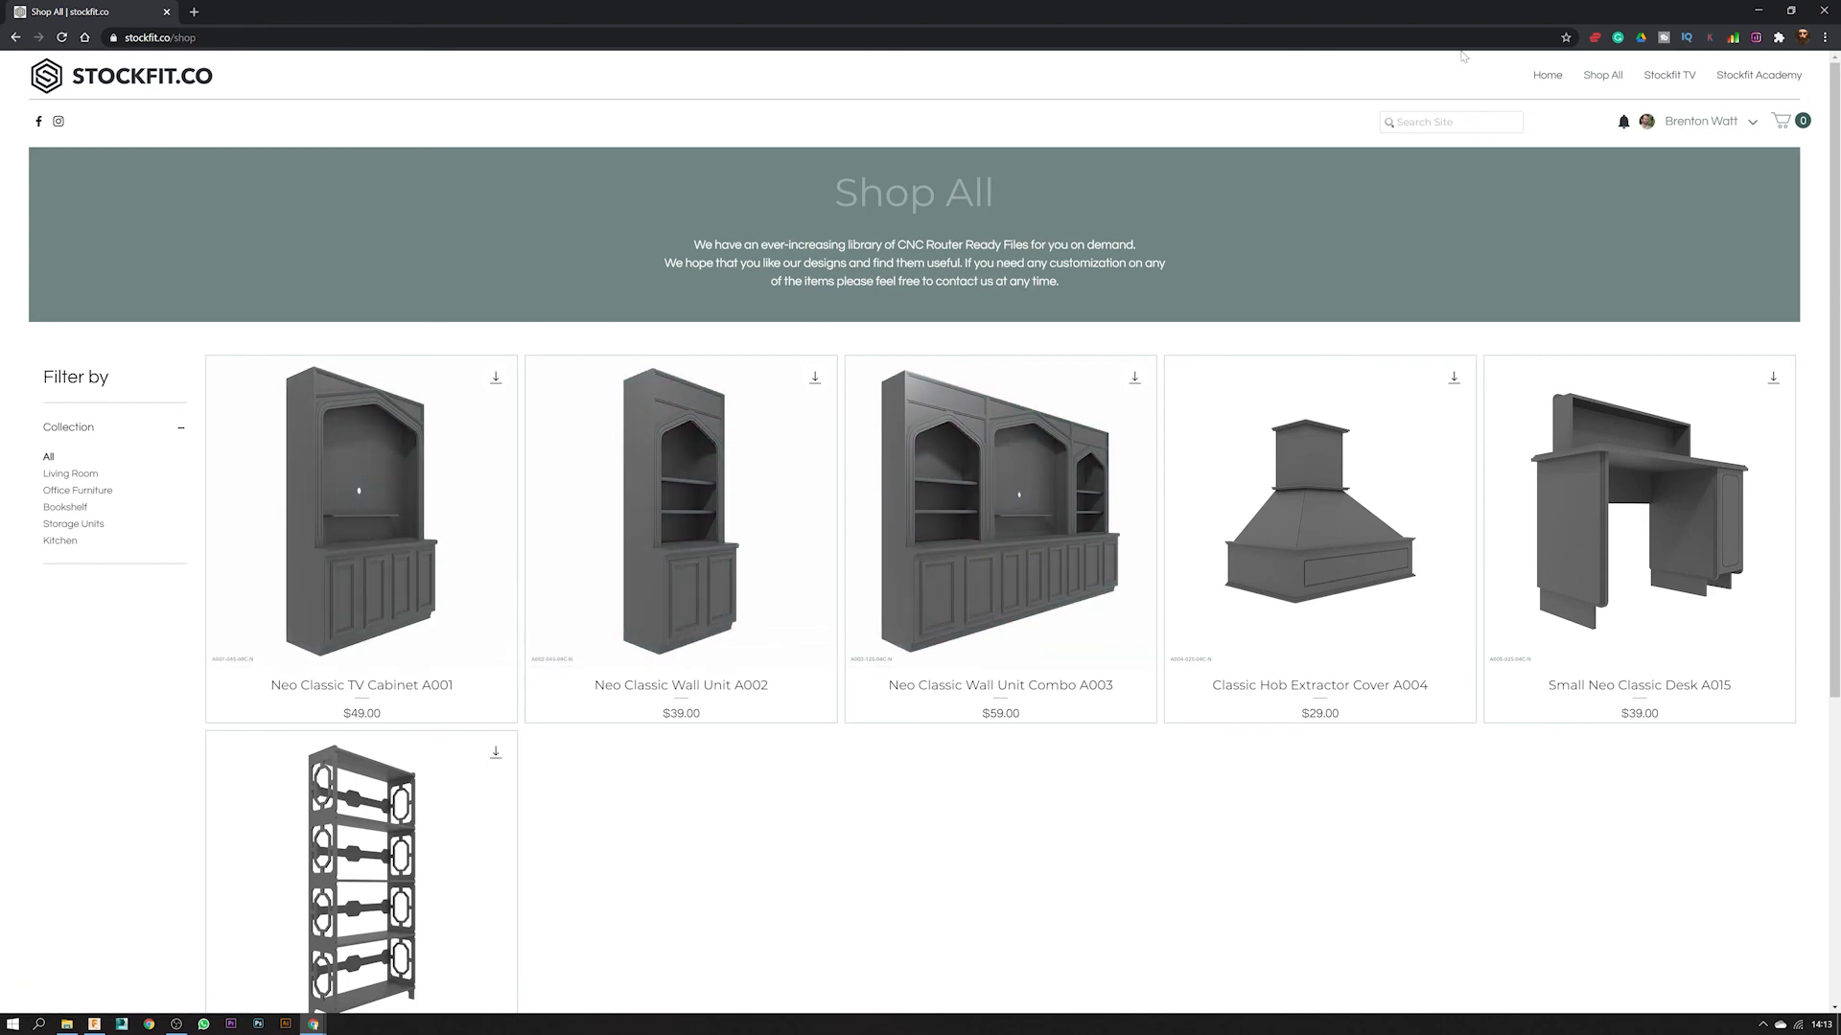
click(72, 1027)
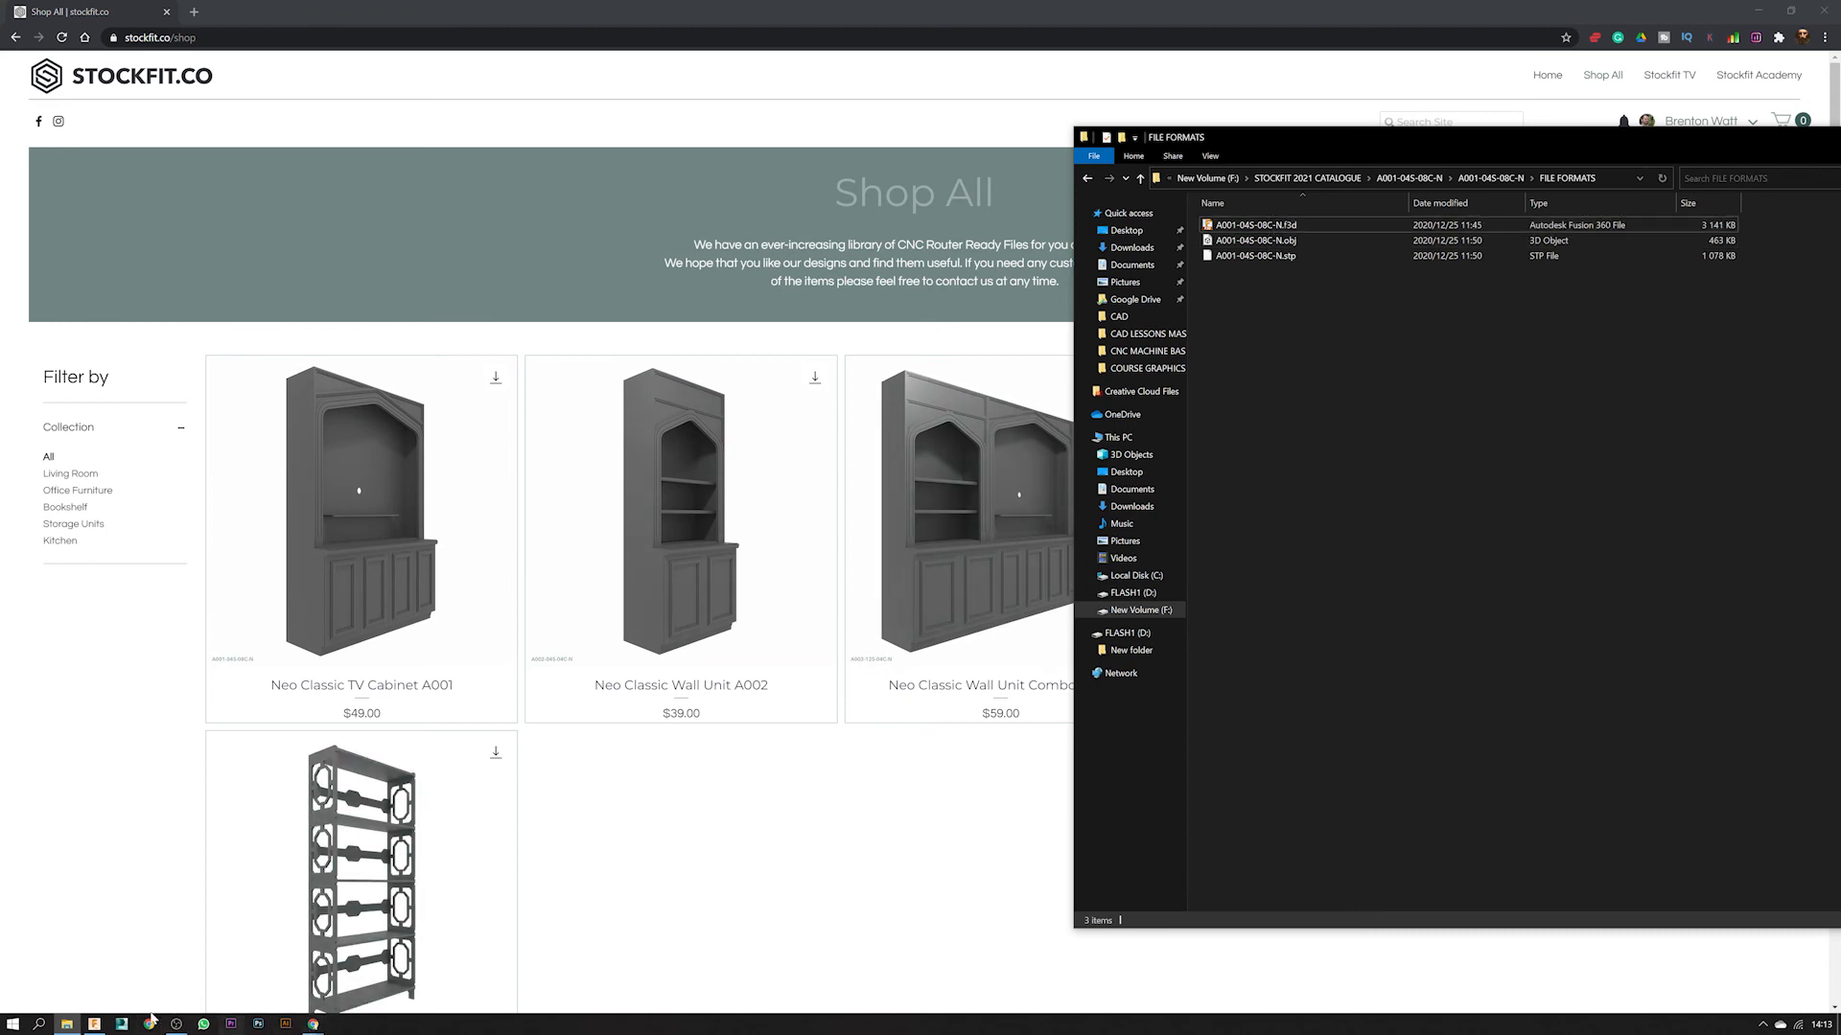
- Return to Fusion 360 and open Post Process for Setup1's 2D Pocket1 and 2D Contour1 operations together
click(94, 1024)
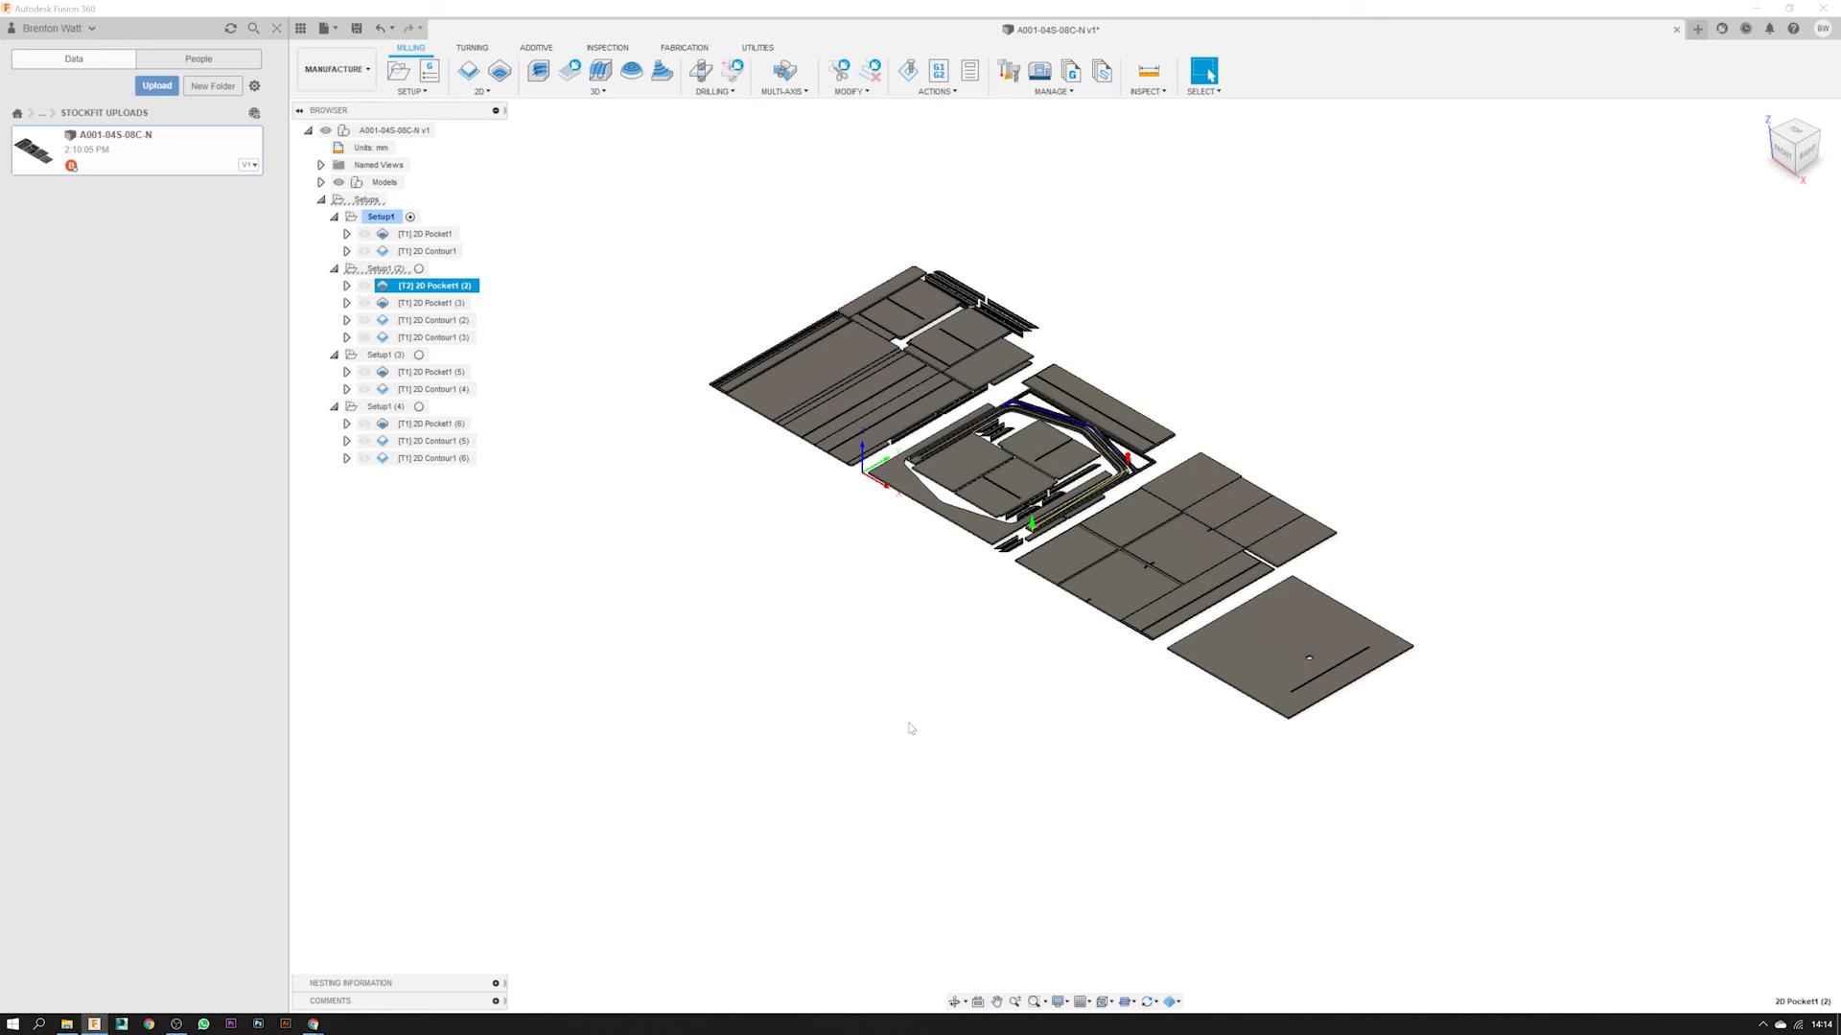
right_click(451, 290)
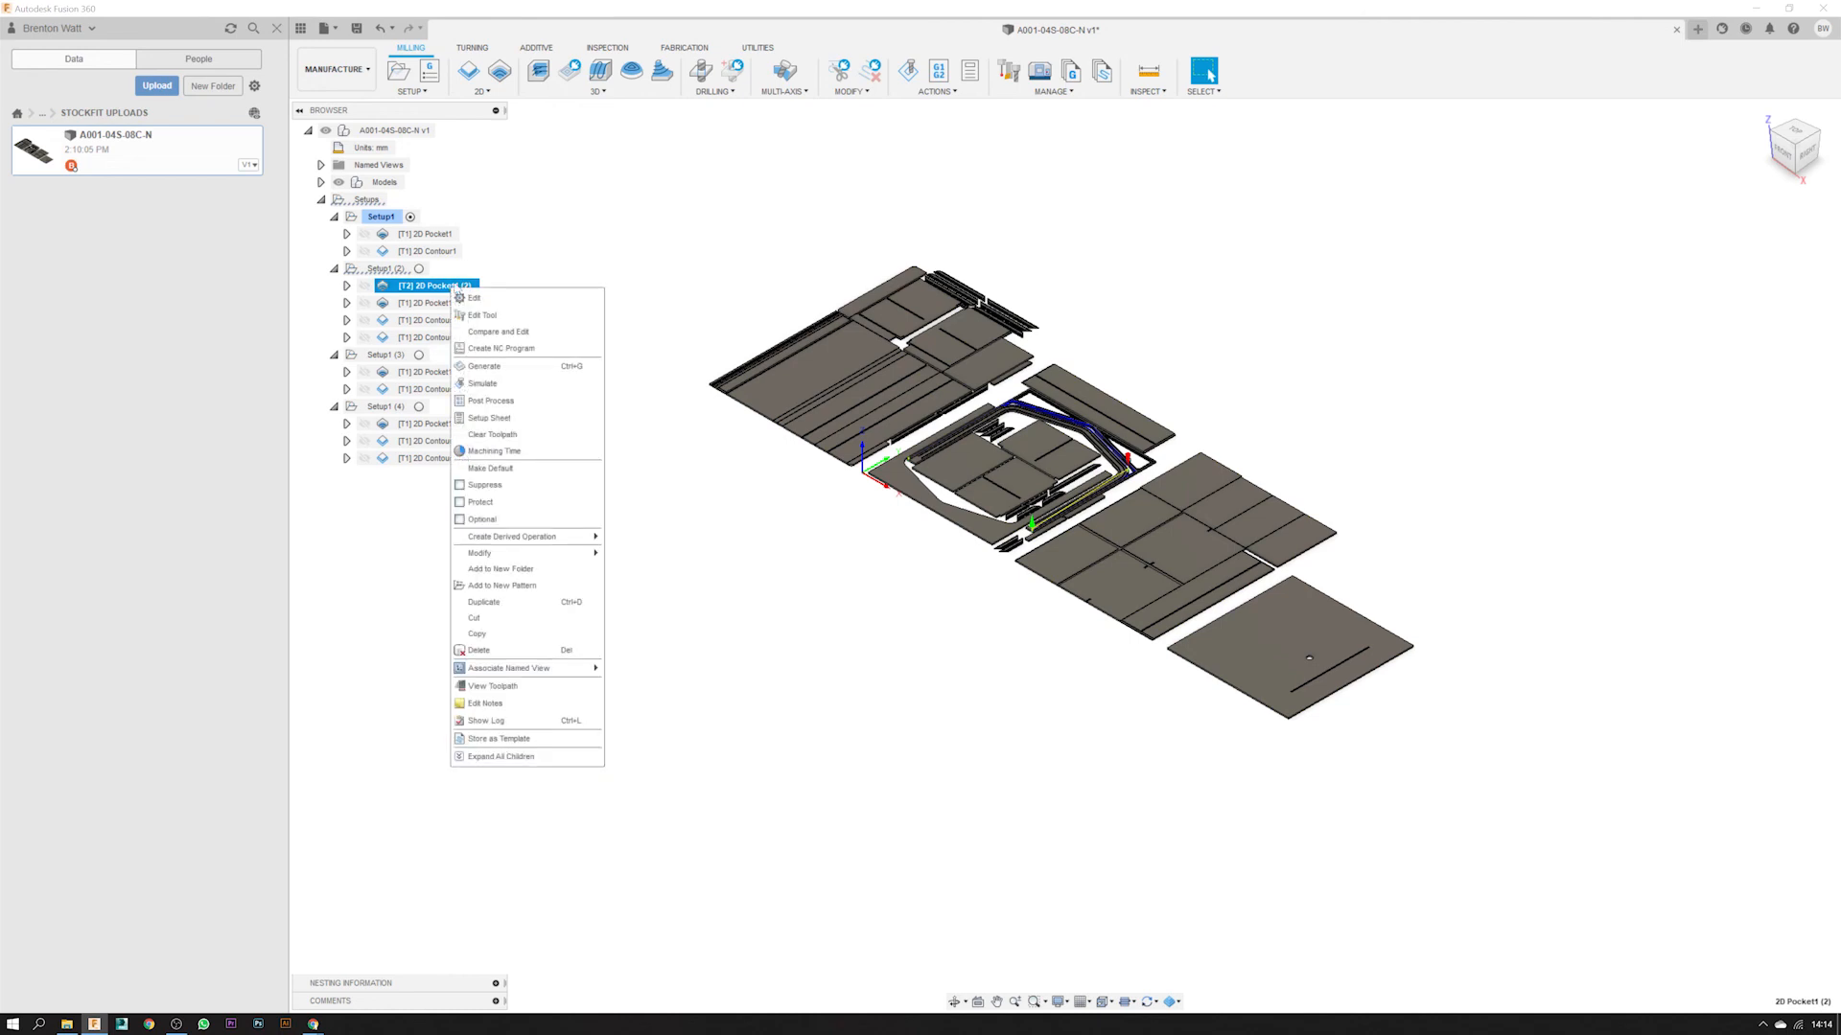
click(565, 226)
click(430, 235)
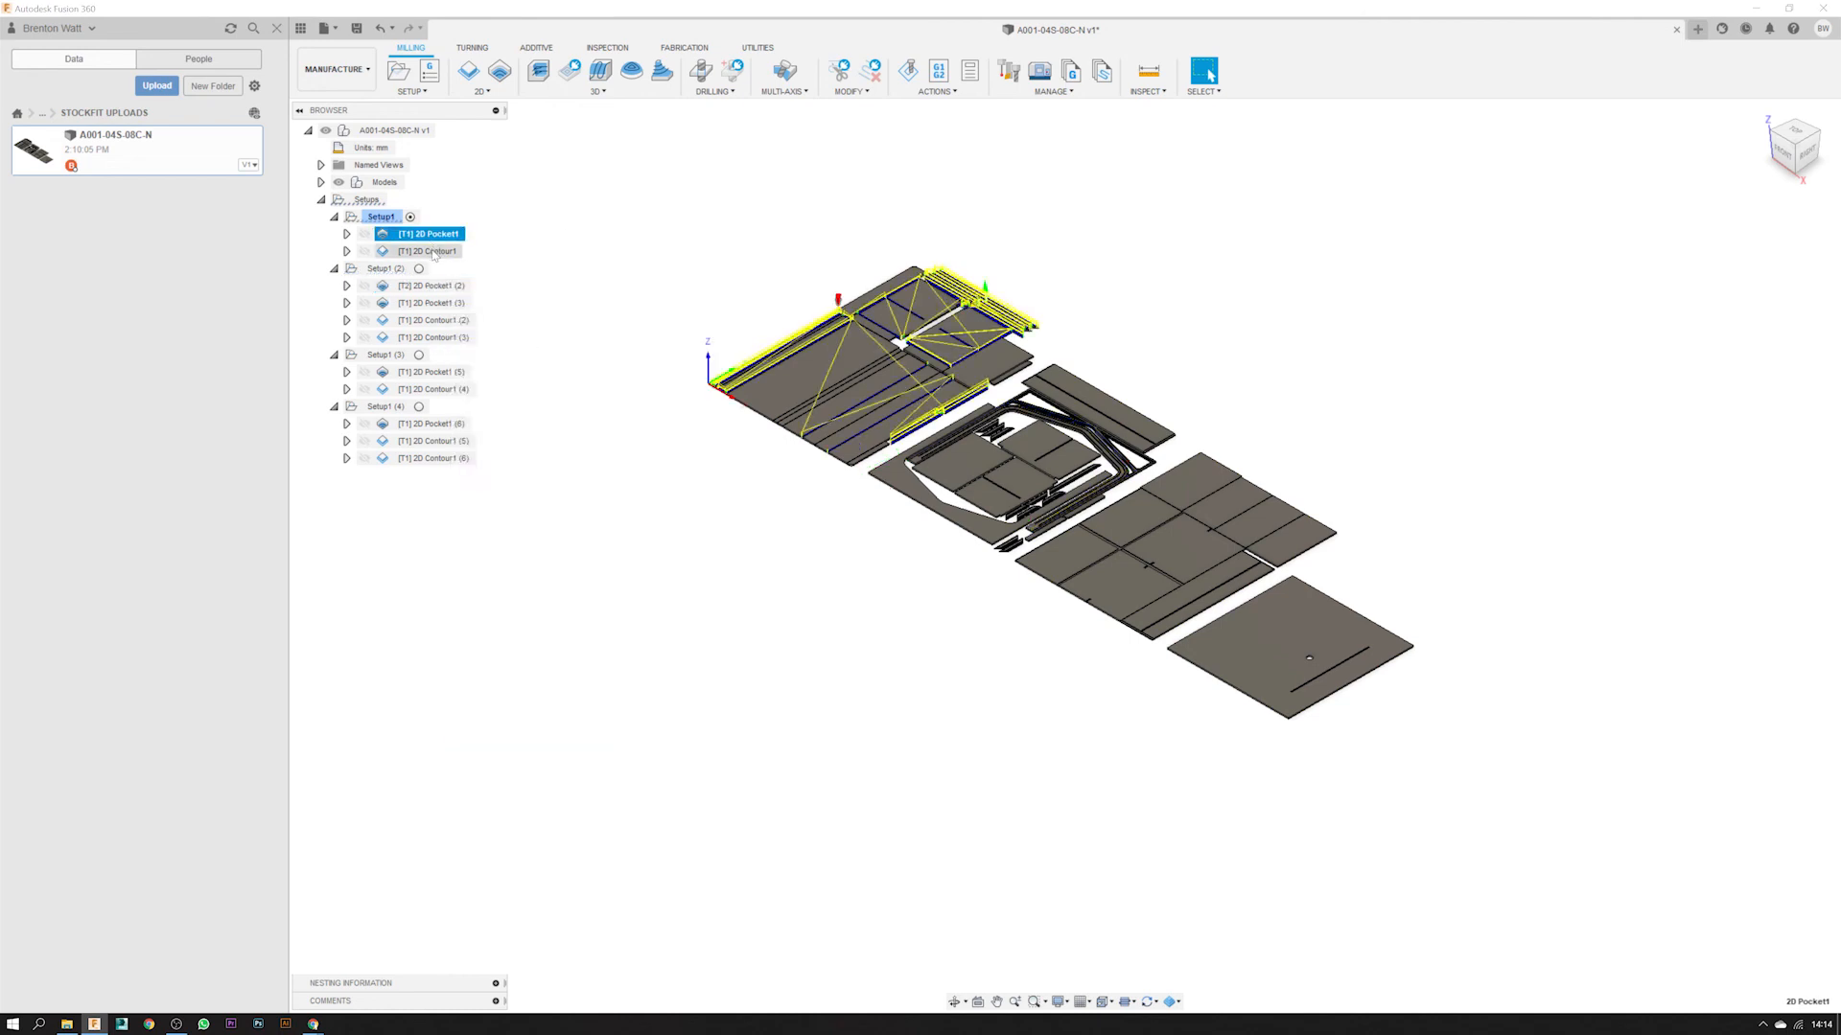
ctrl+click(433, 251)
right_click(434, 253)
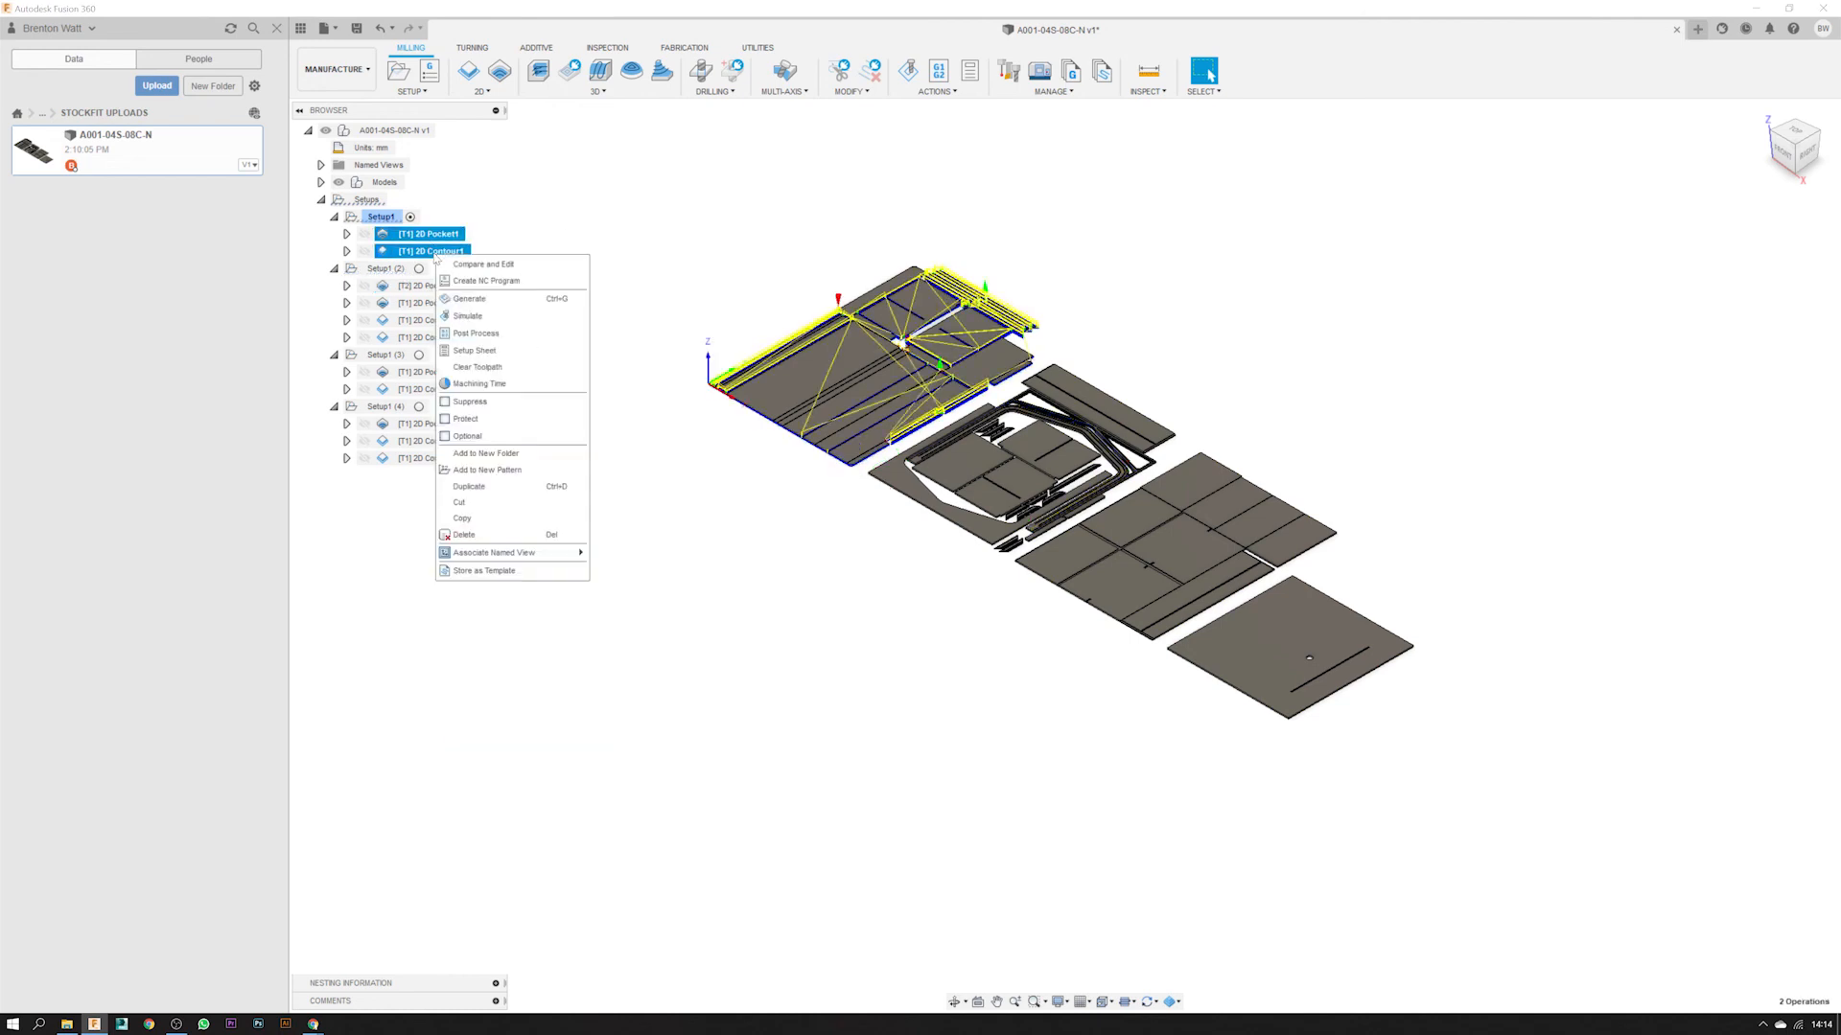
click(477, 333)
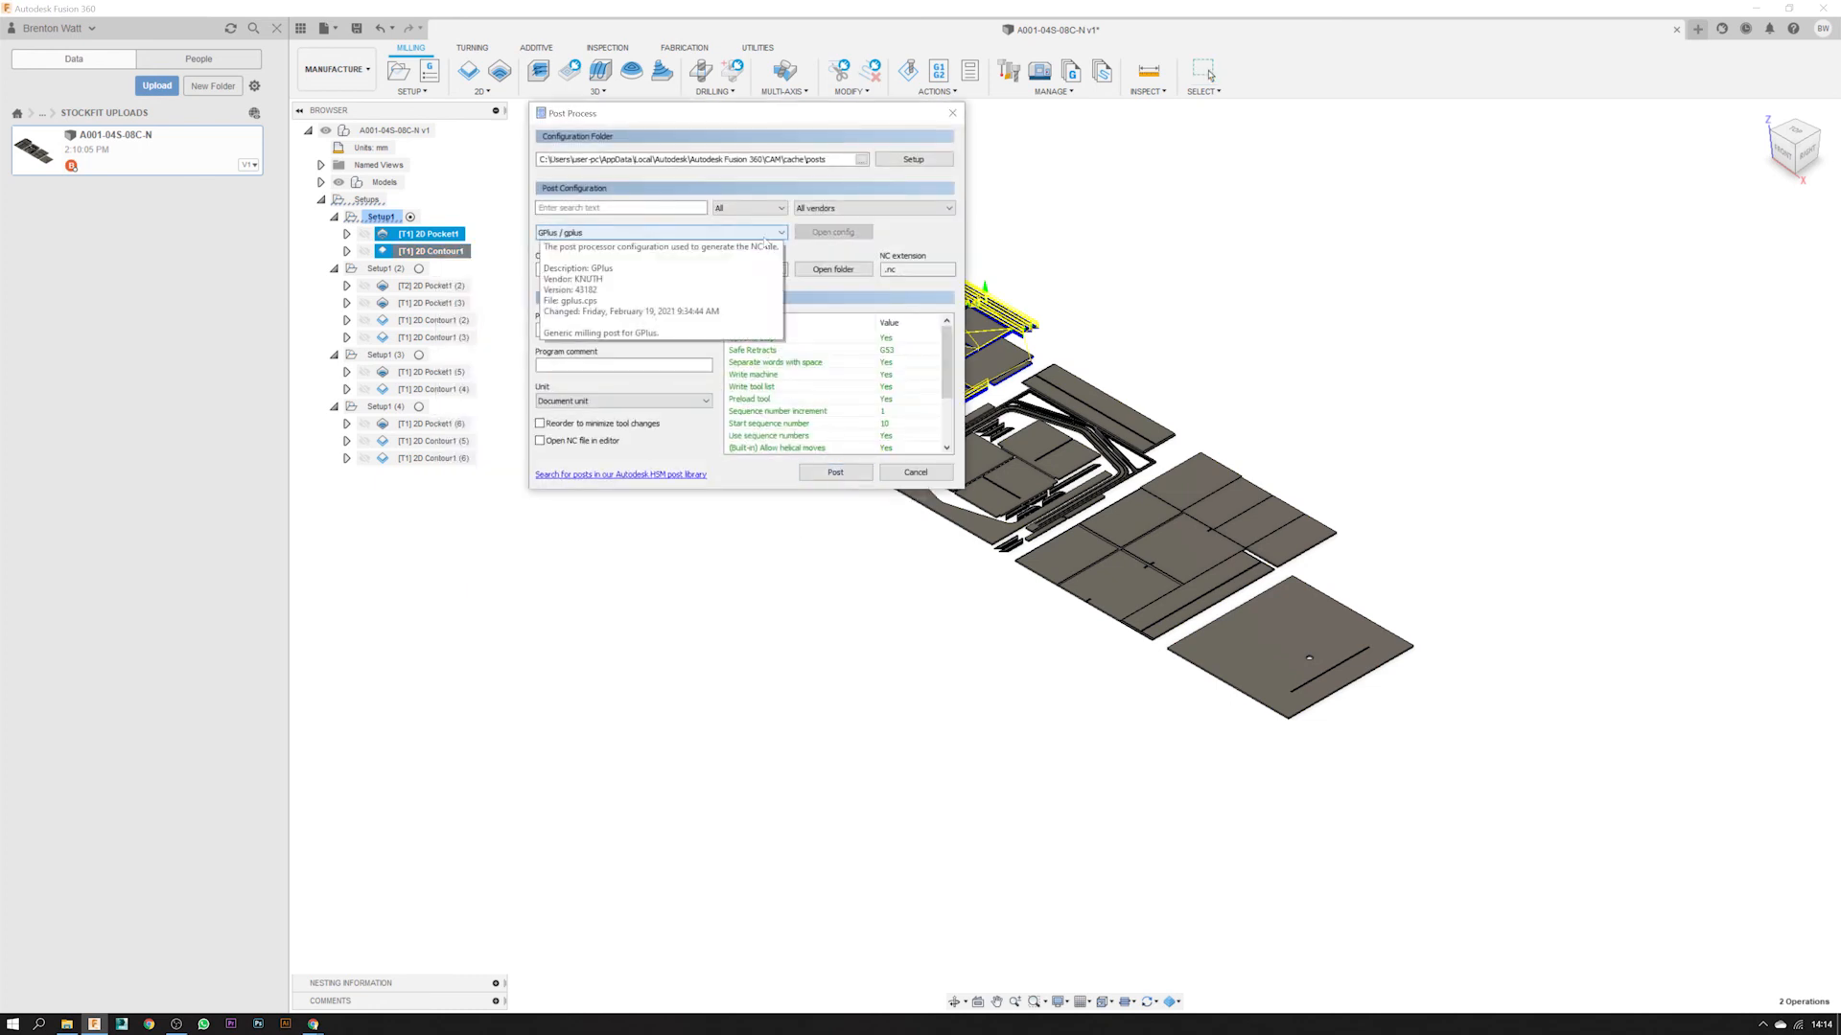
- Browse the available machine post processors in Post Process, from the HAAS entries through the Mazak ones, without choosing a different one
click(777, 234)
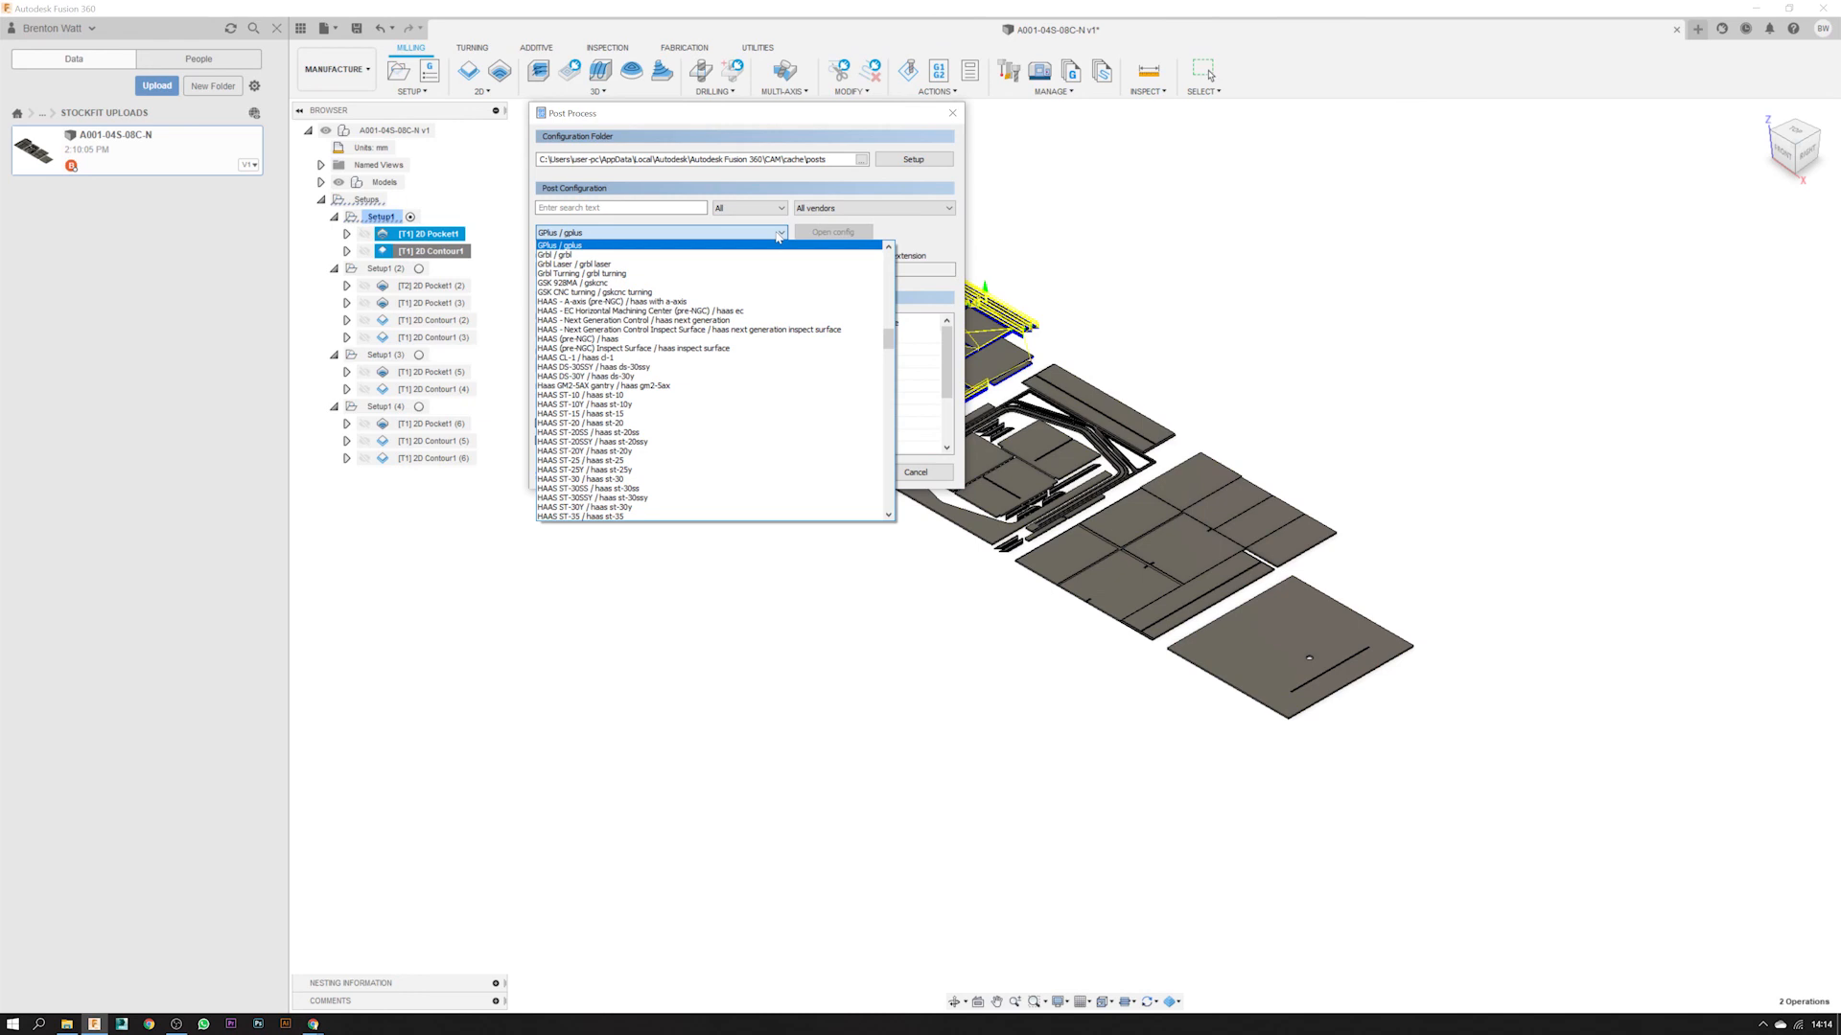
scroll(644, 356, down, 1)
scroll(644, 356, down, 18)
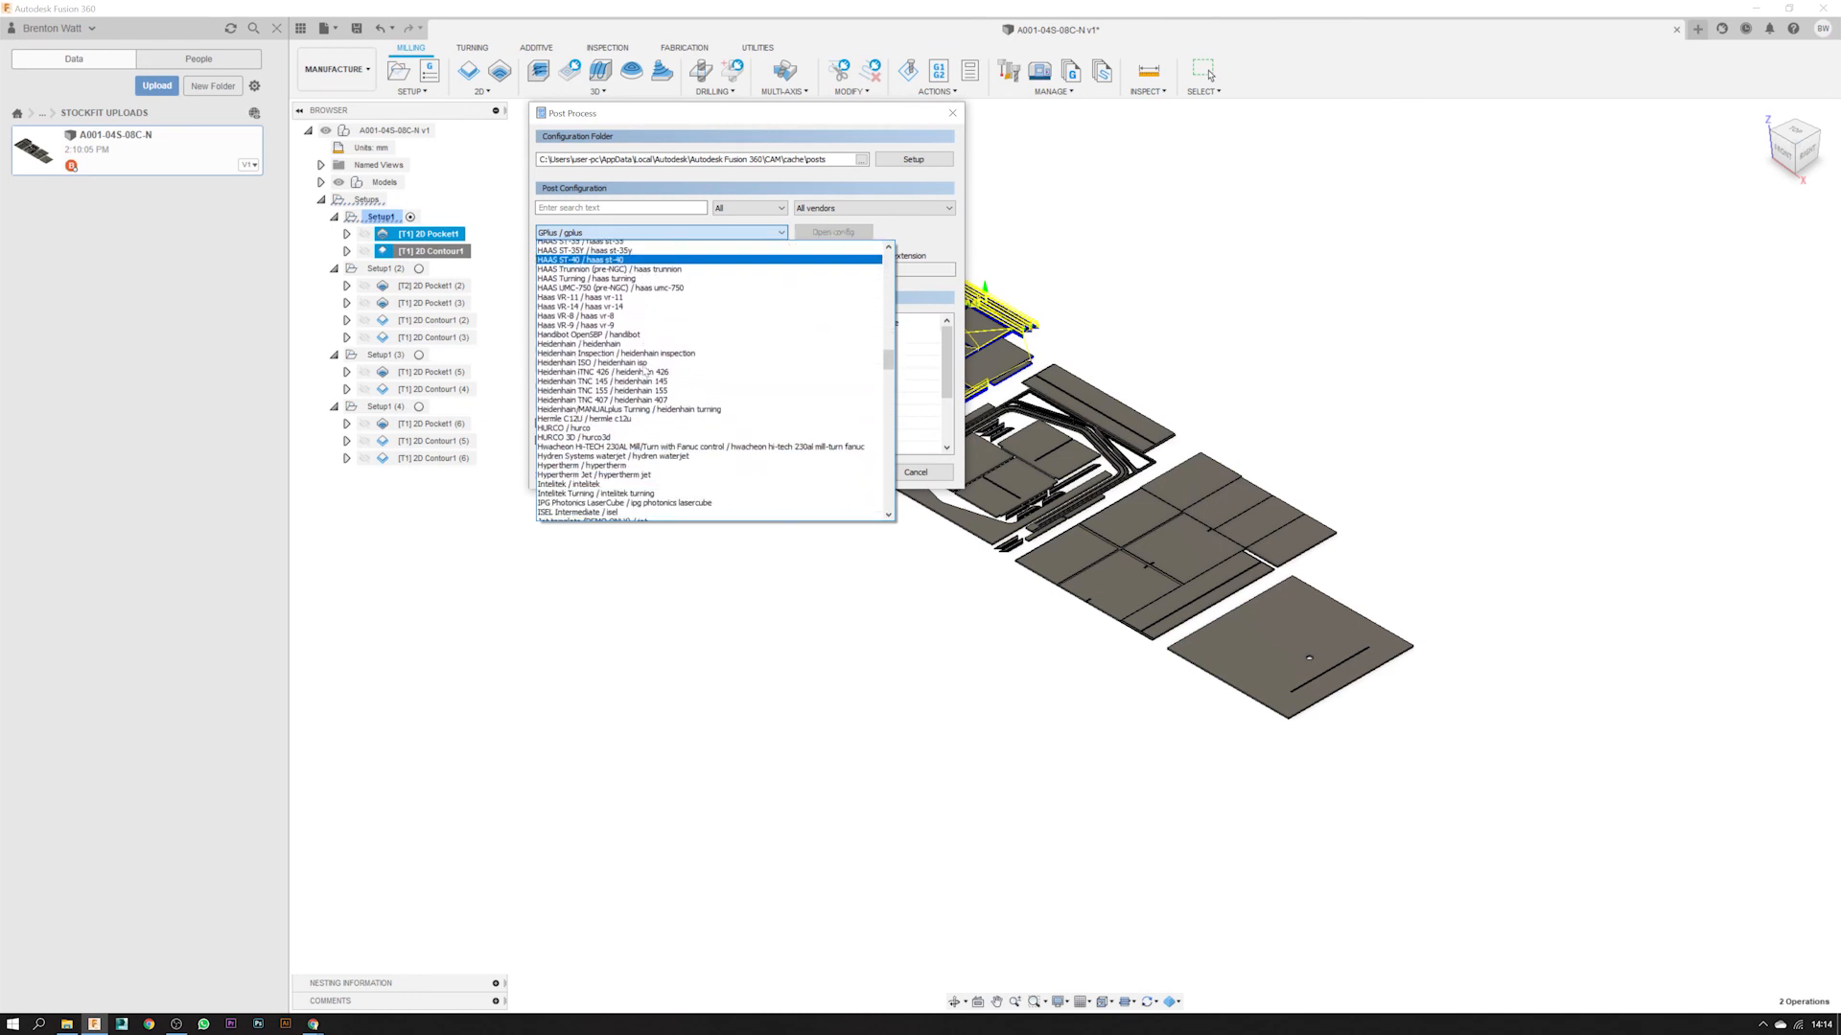
scroll(644, 370, down, 10)
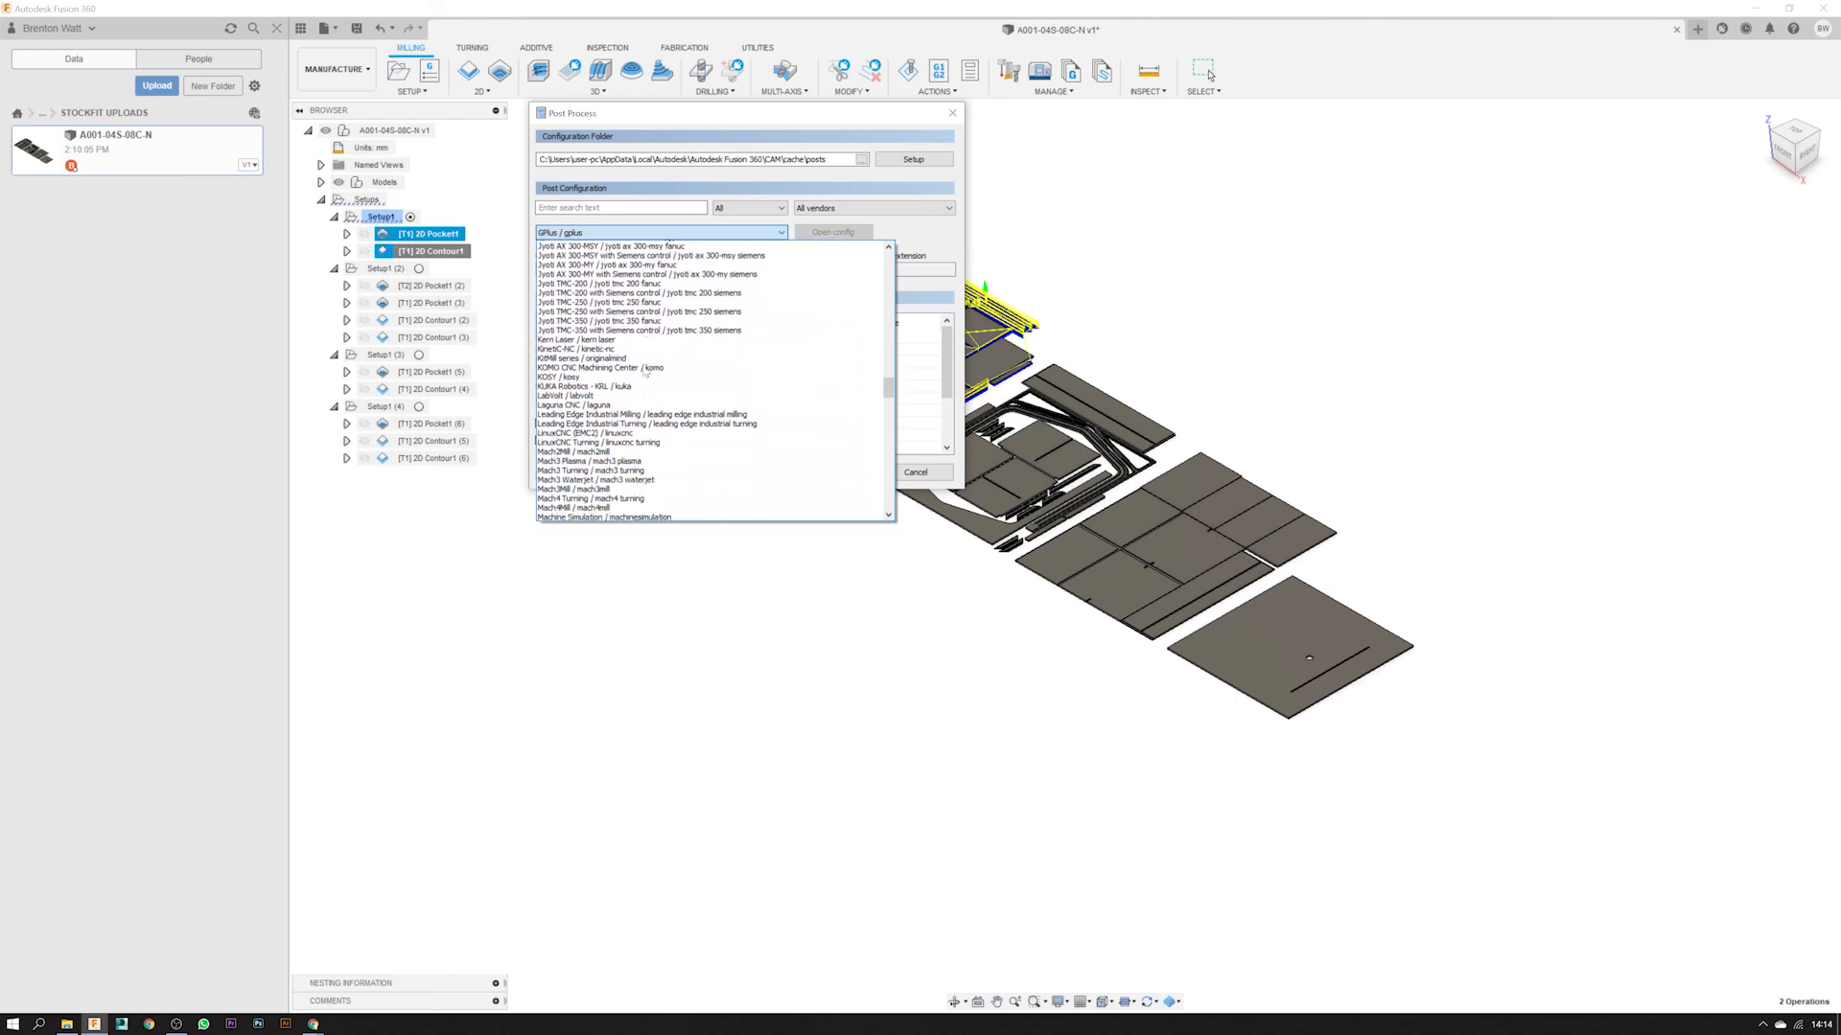
scroll(644, 370, down, 10)
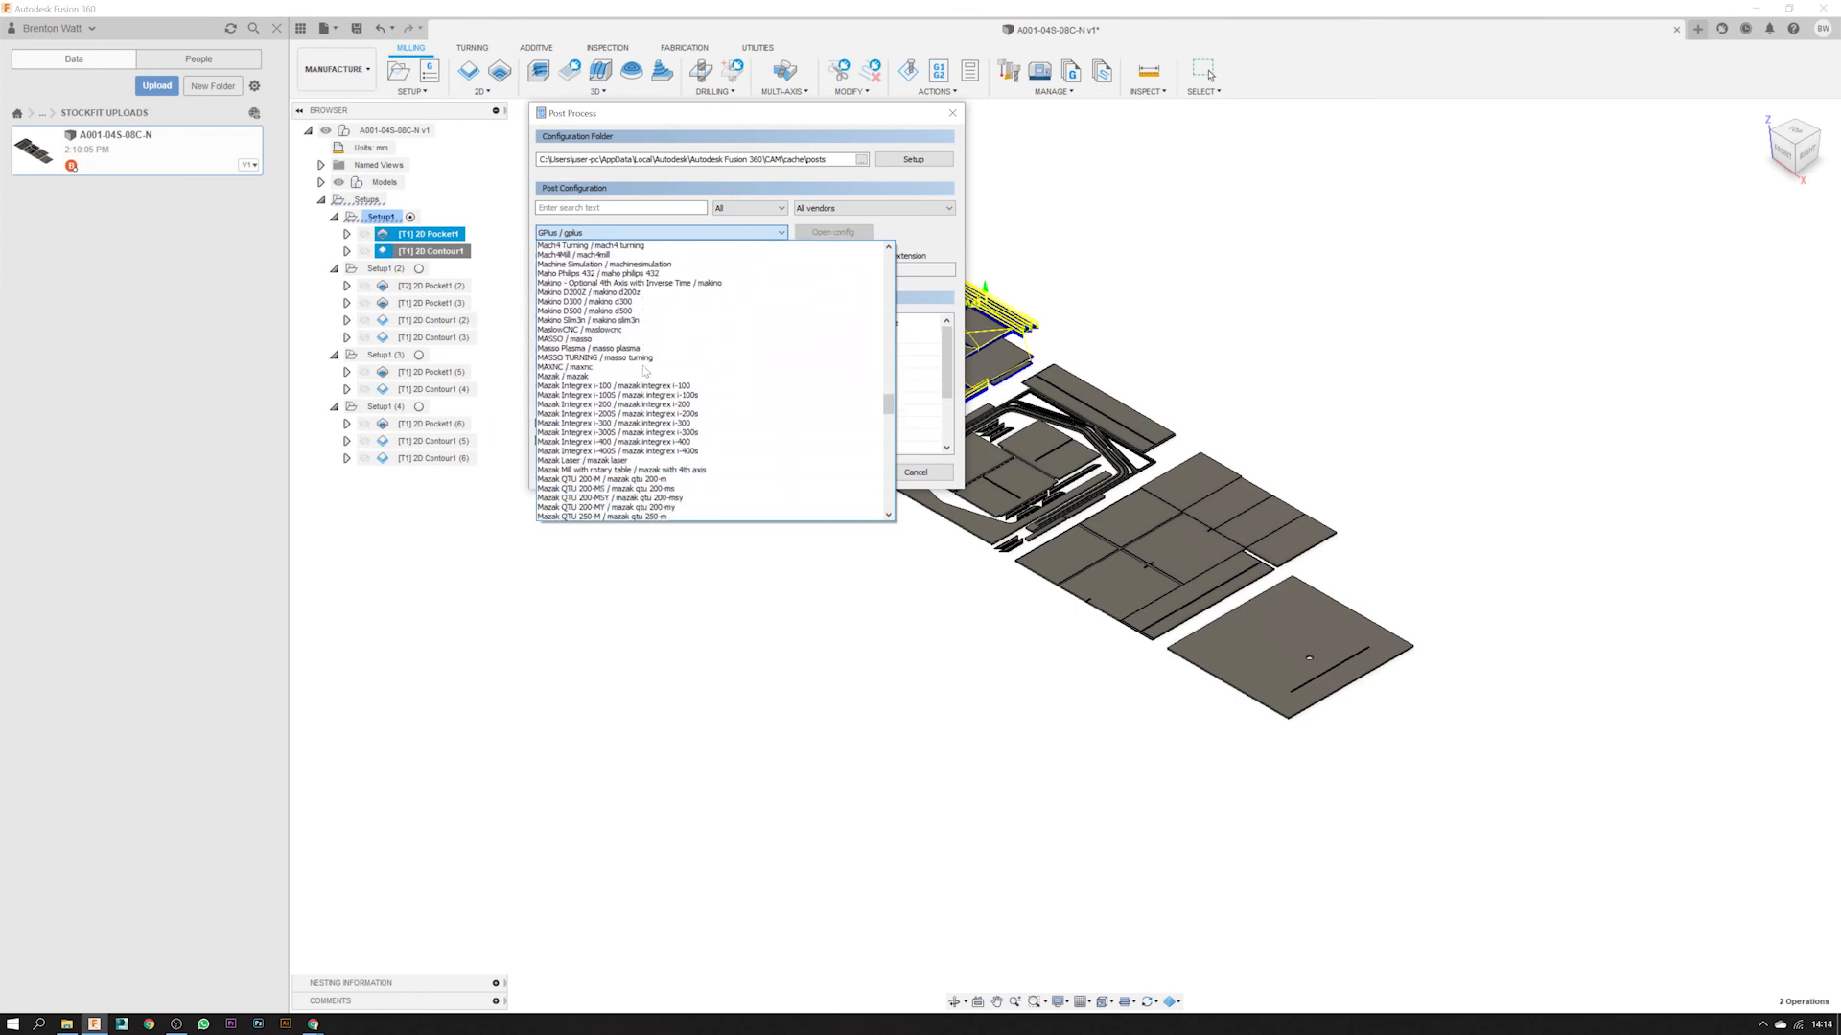
scroll(644, 370, down, 1)
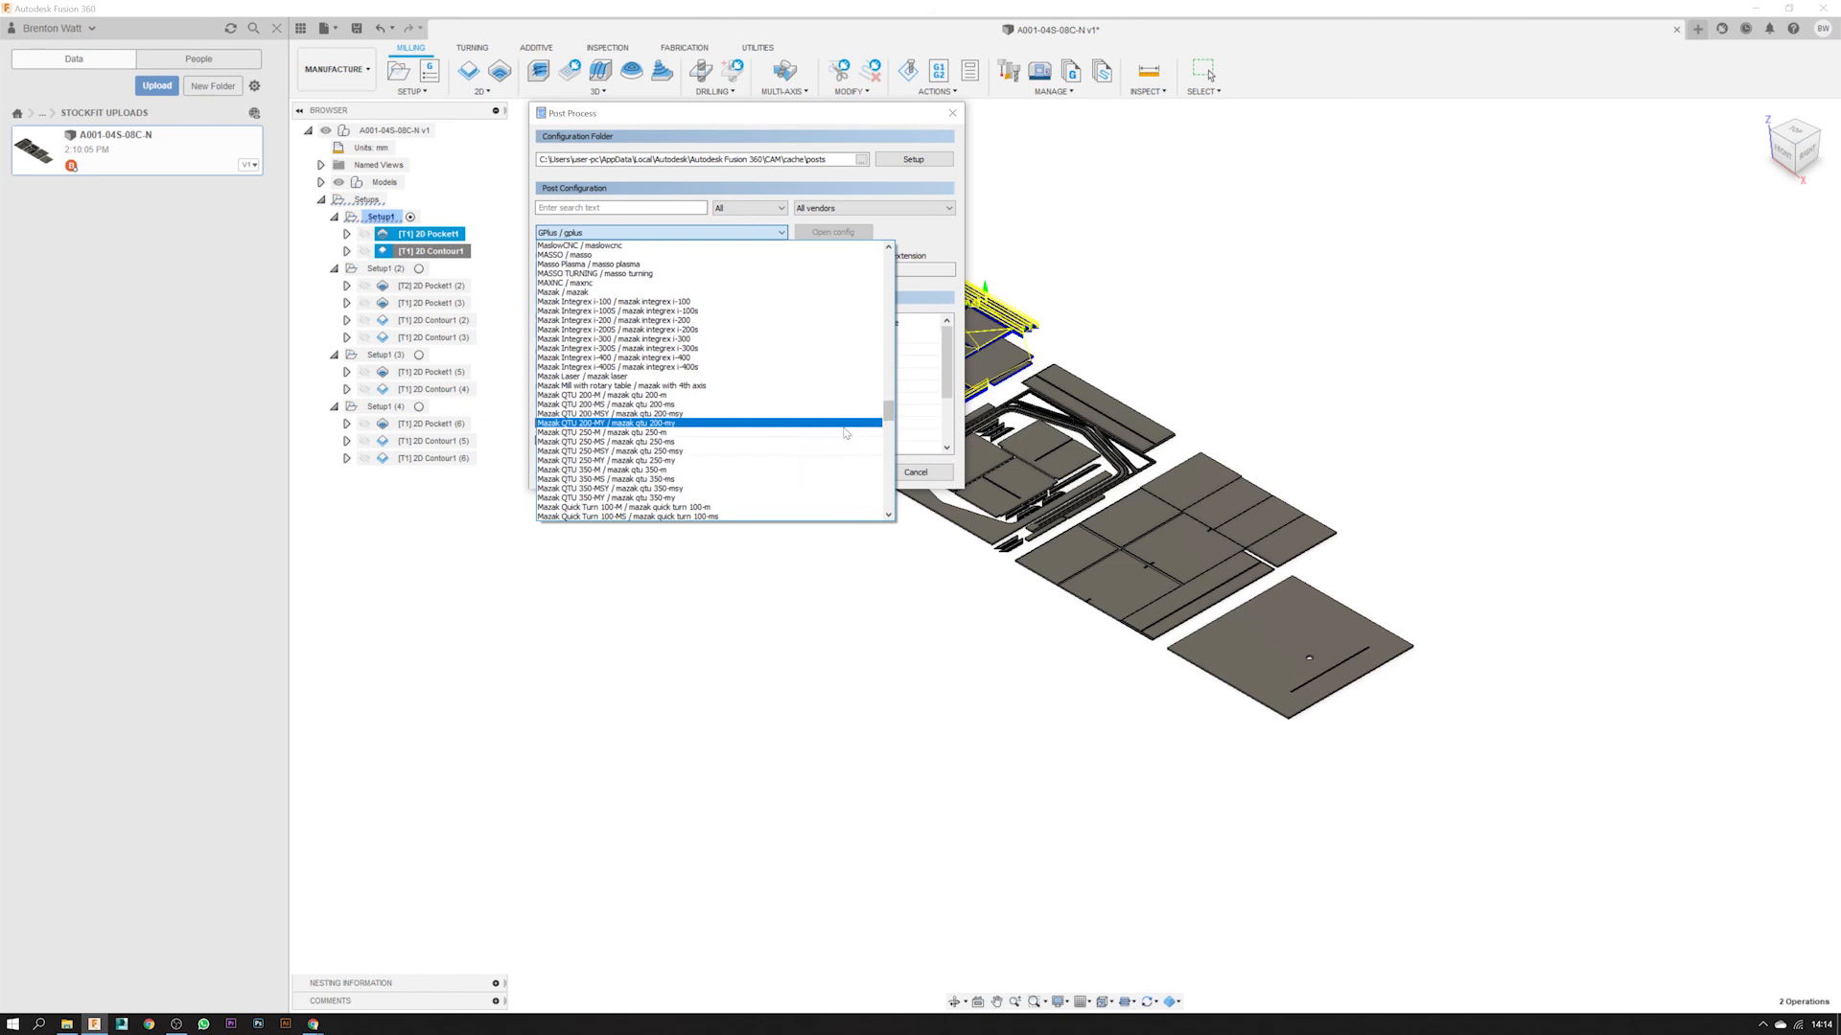
drag(889, 414, 890, 374)
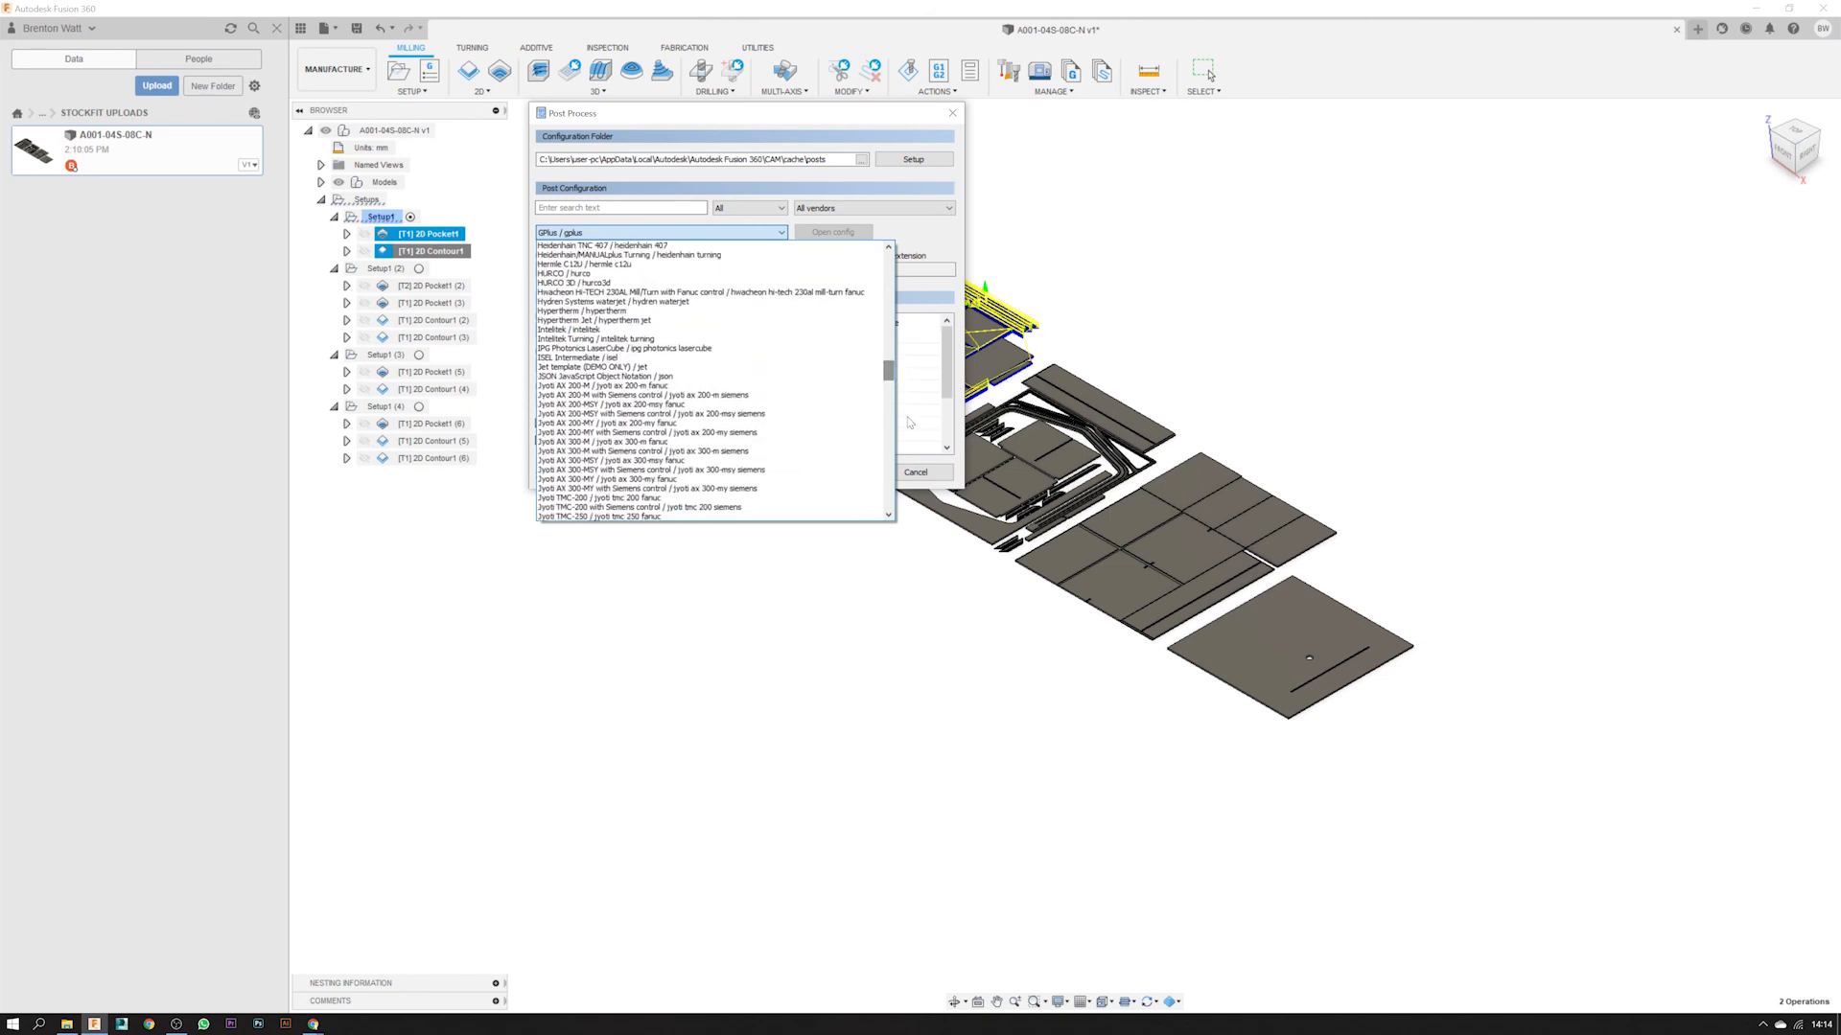
click(941, 233)
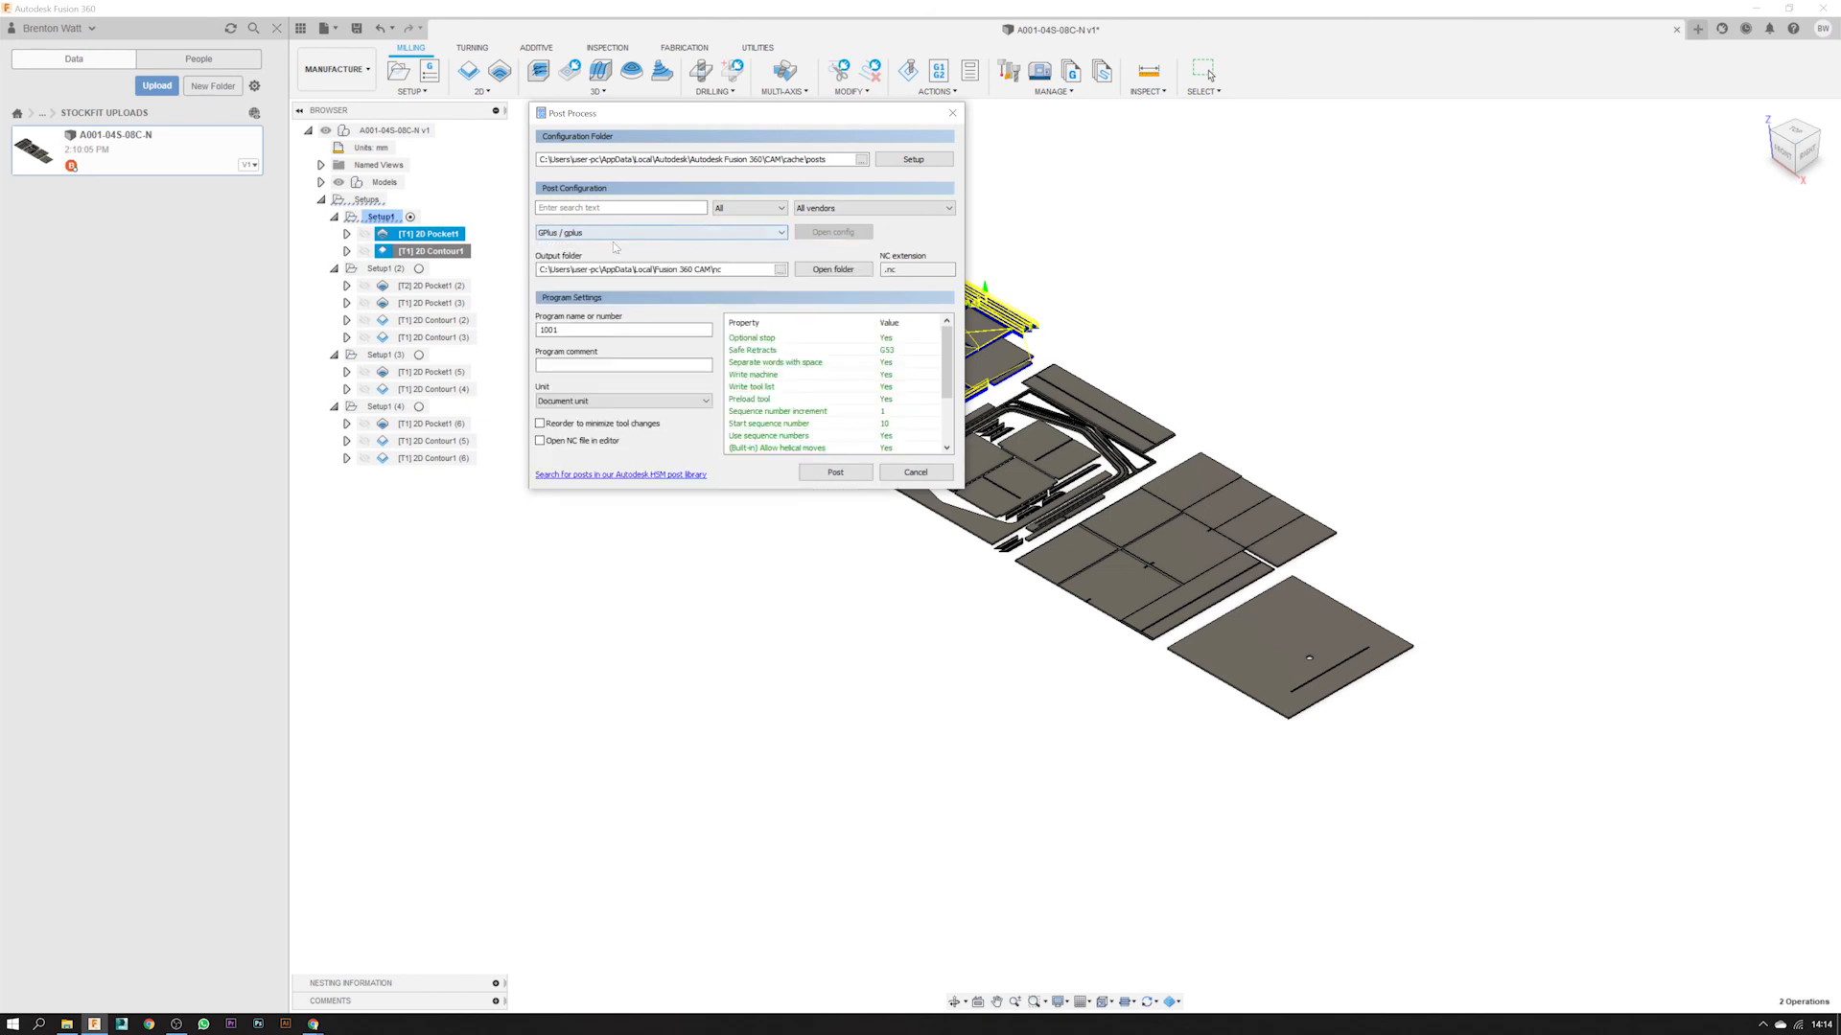
- Review the GPlus post processor's details and neighbouring options, and close Post Process without posting
mouse_move(580, 239)
click(781, 233)
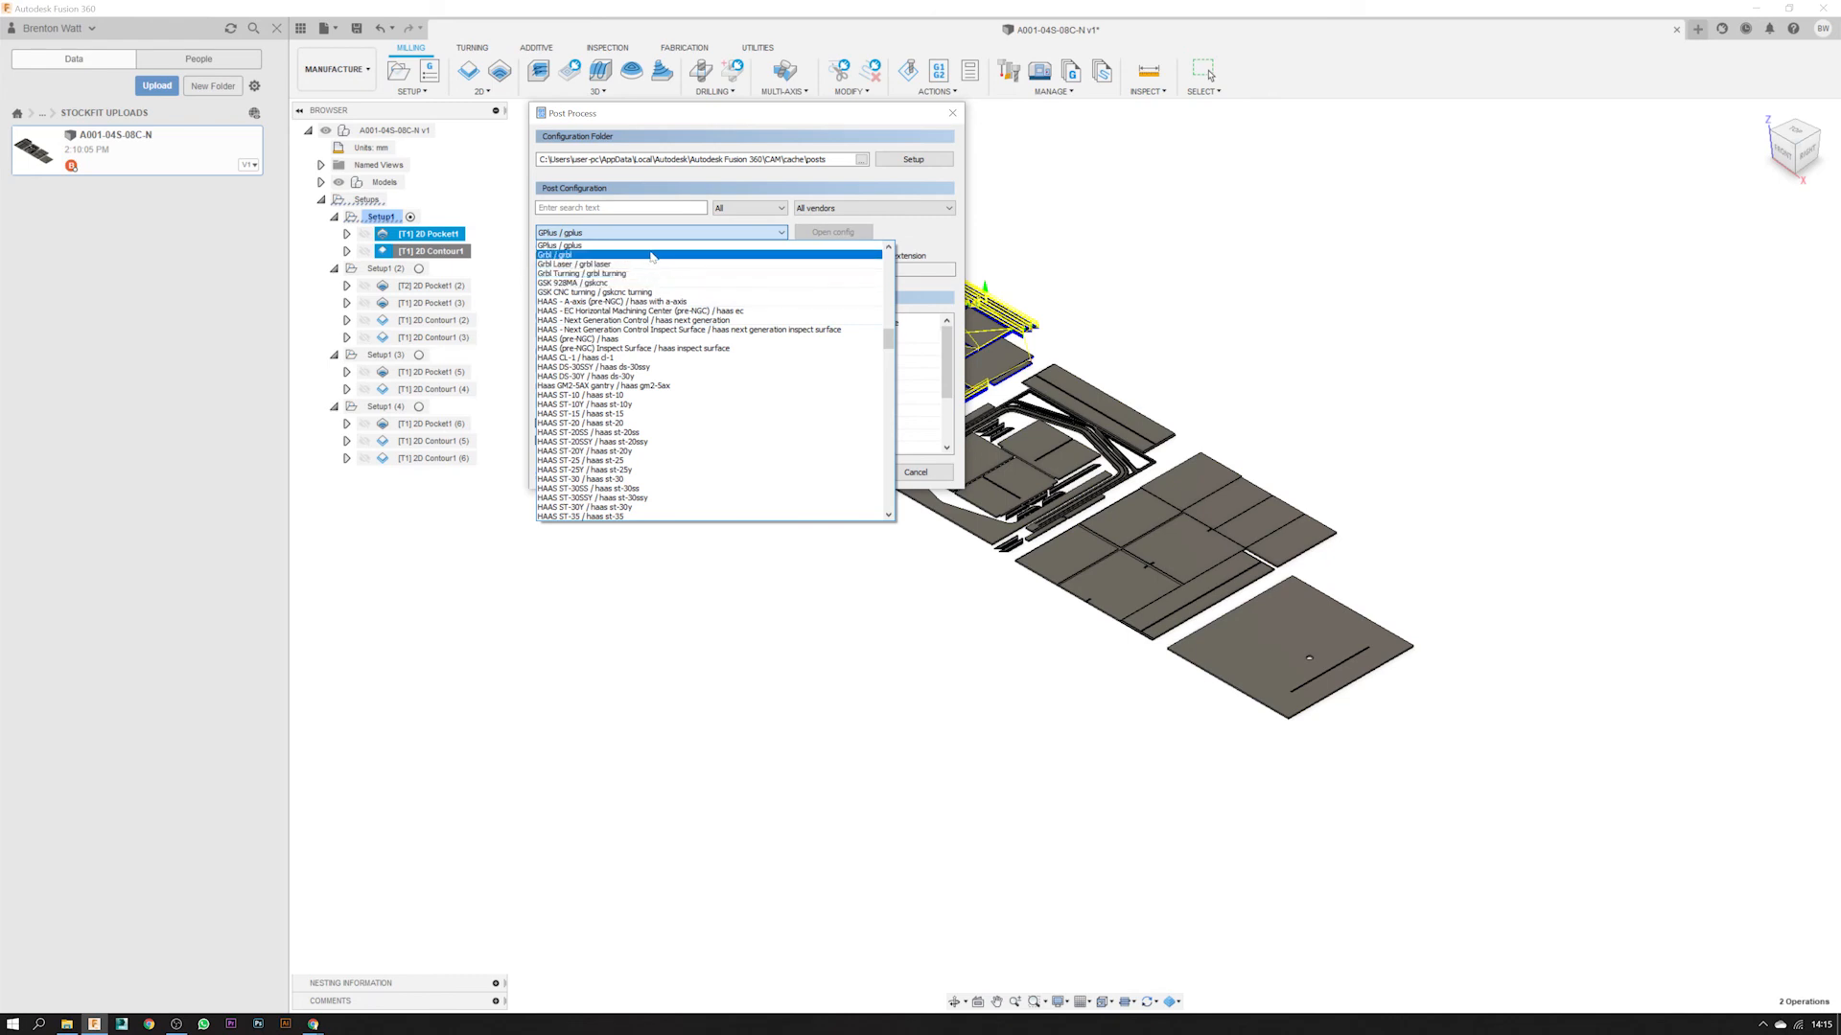
click(933, 227)
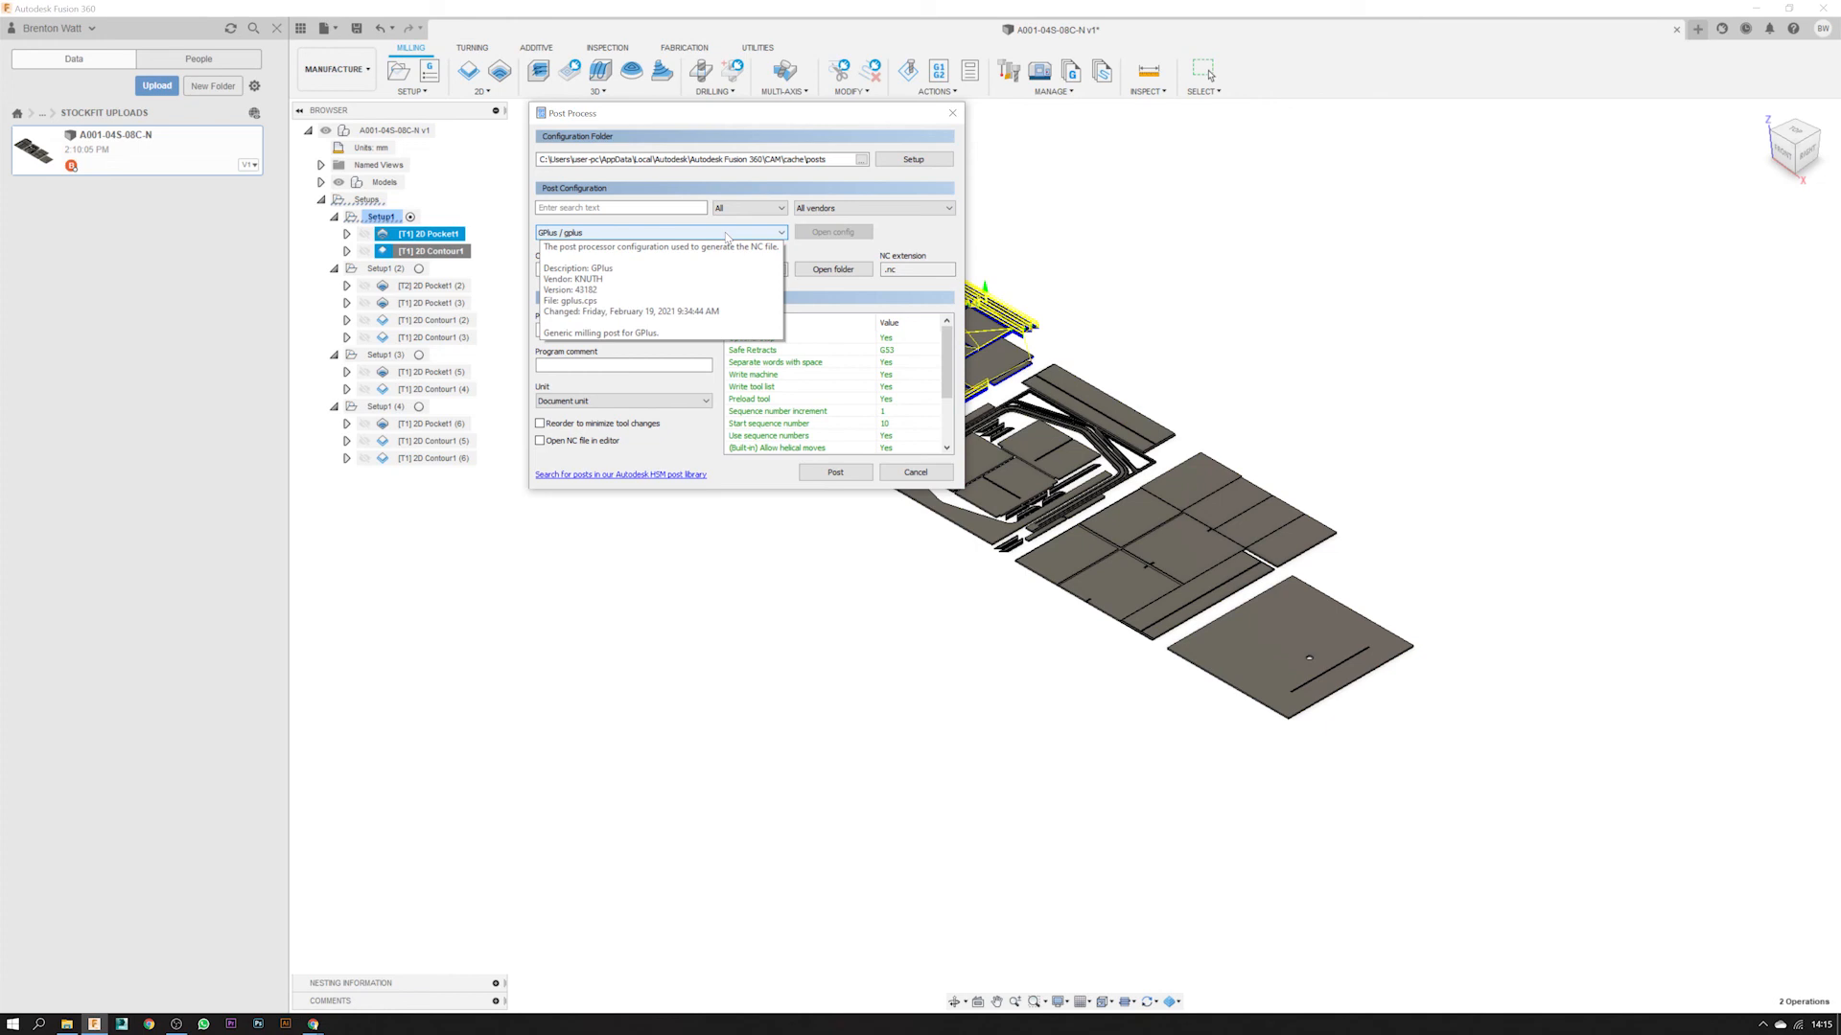
click(915, 471)
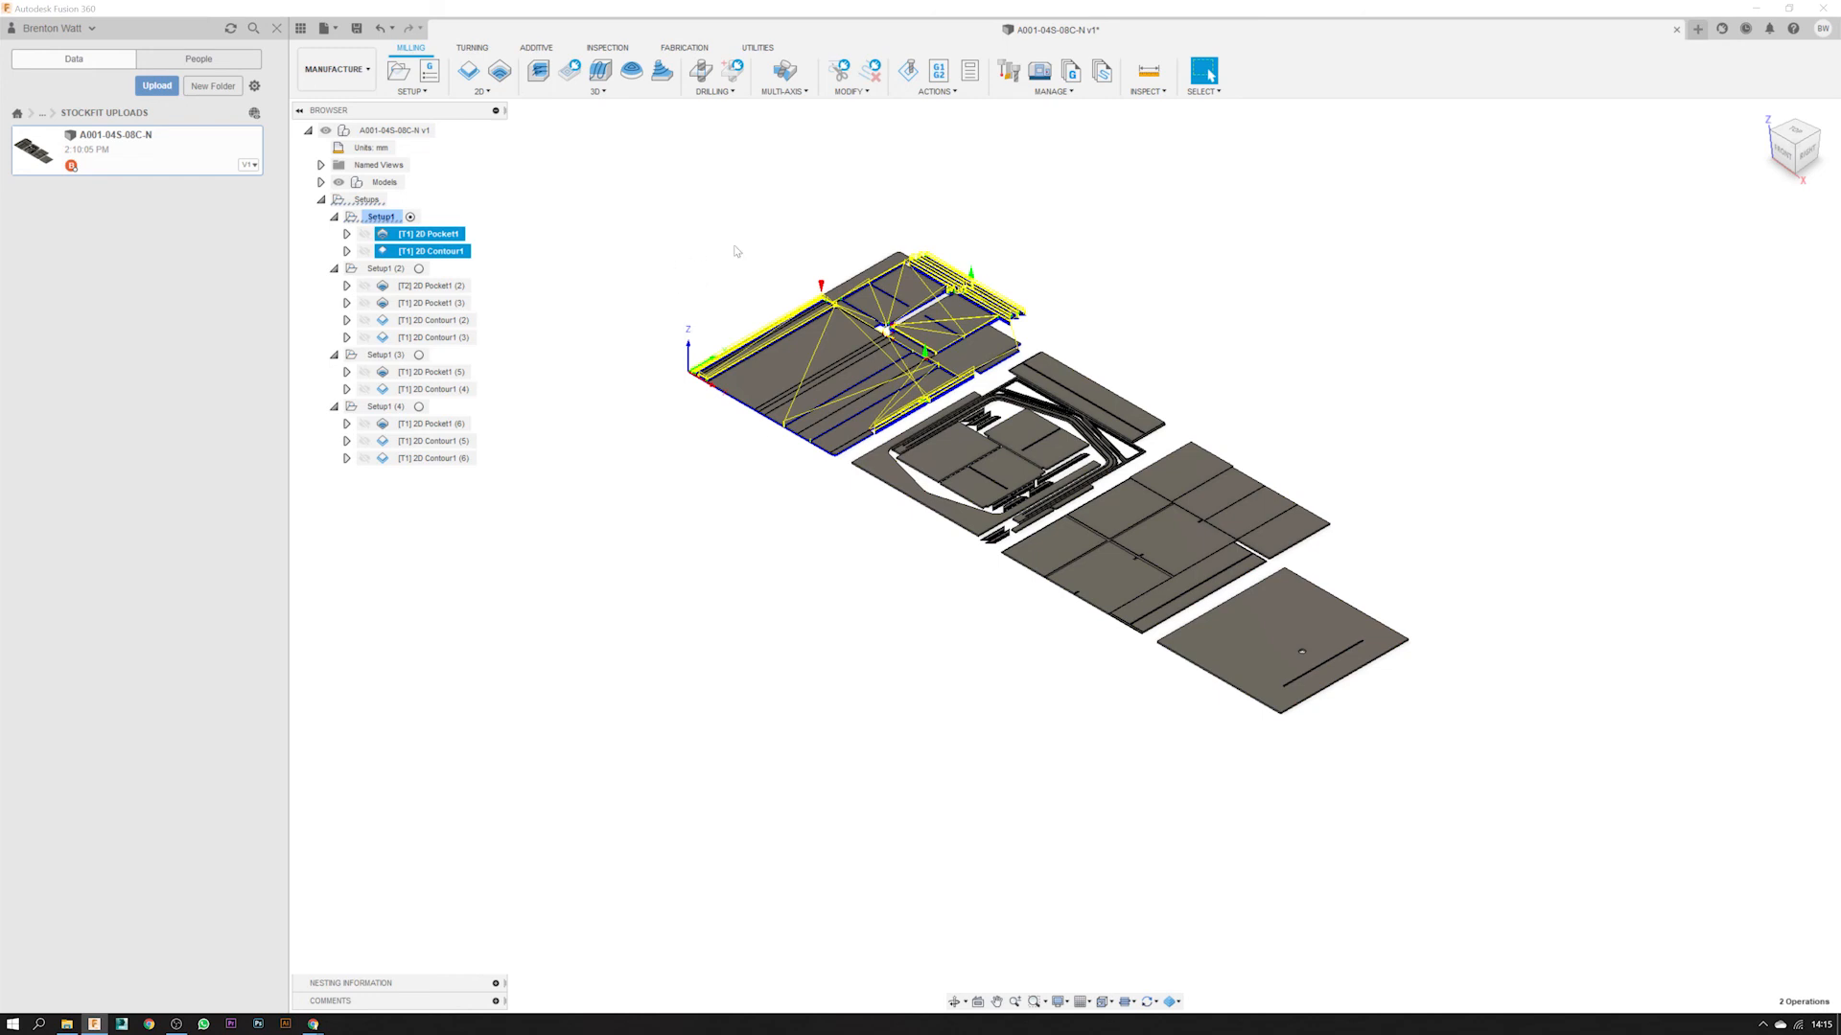
- Inspect the combined Setup1 toolpaths on the first board, and show the 2D Contour1 toolpath on its own
scroll(738, 268, up, 2)
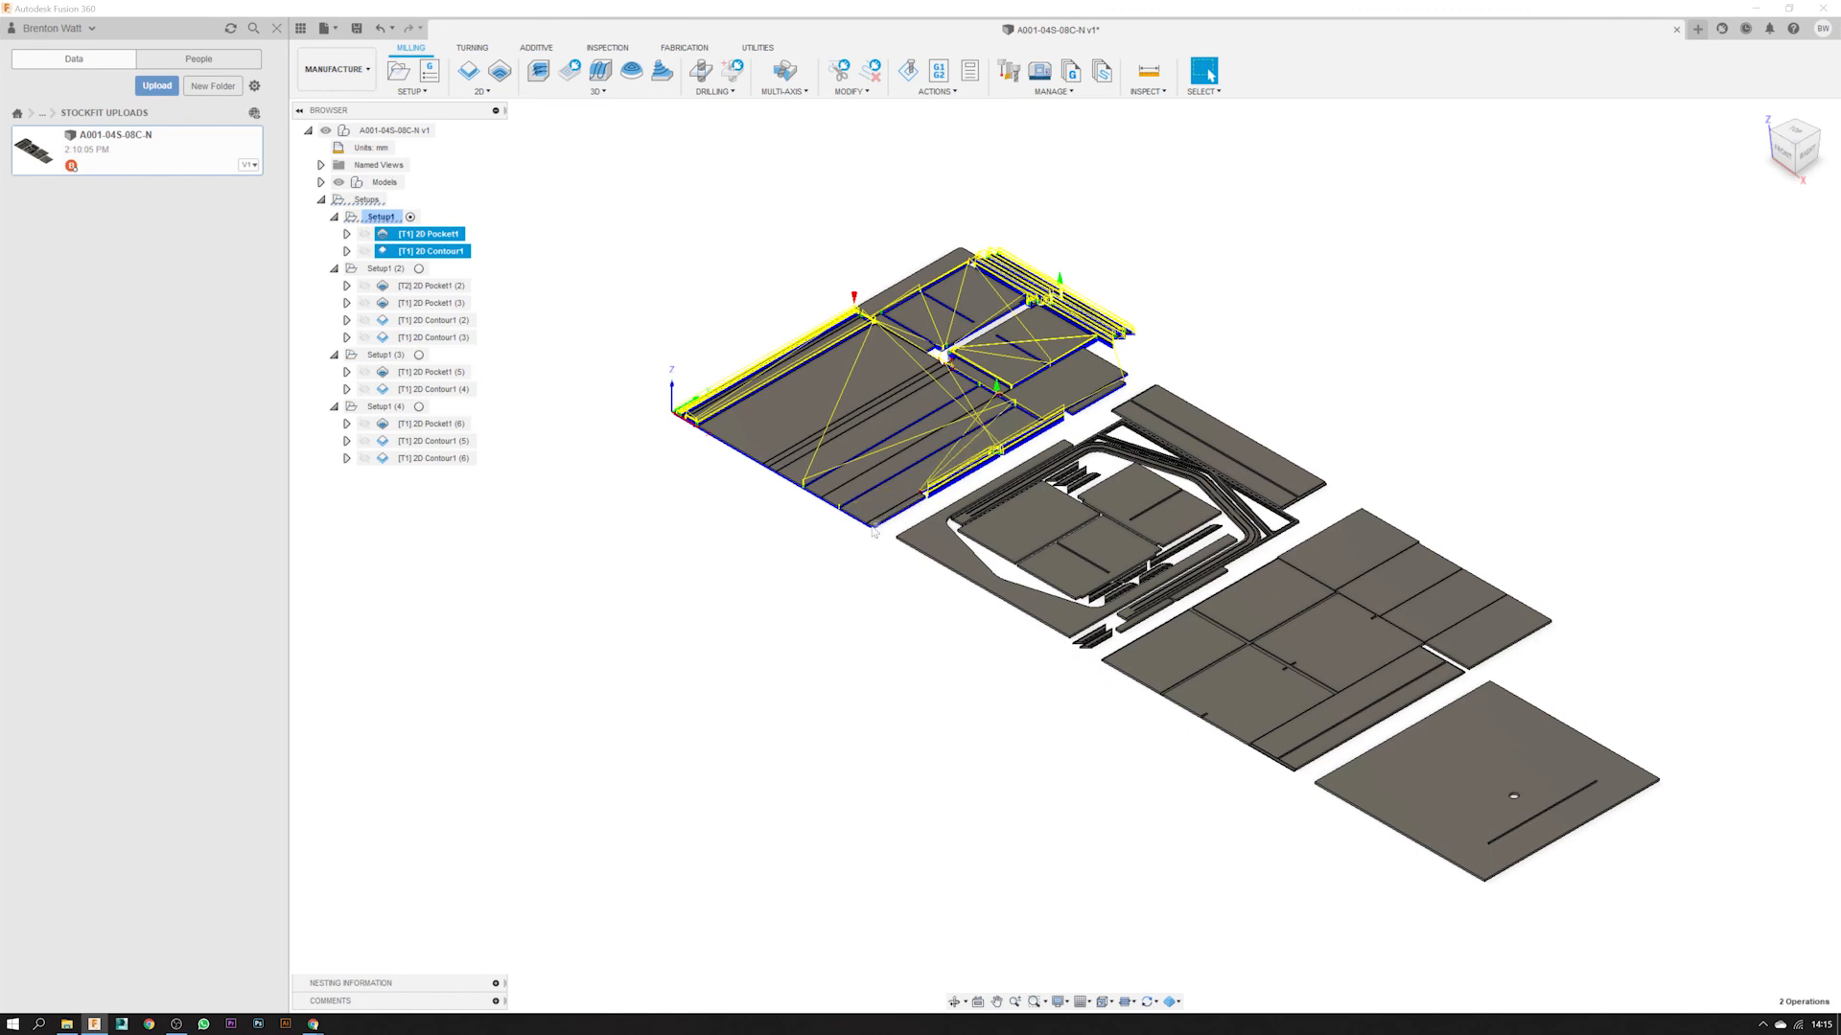
scroll(853, 525, up, 2)
scroll(853, 526, up, 2)
scroll(853, 526, down, 4)
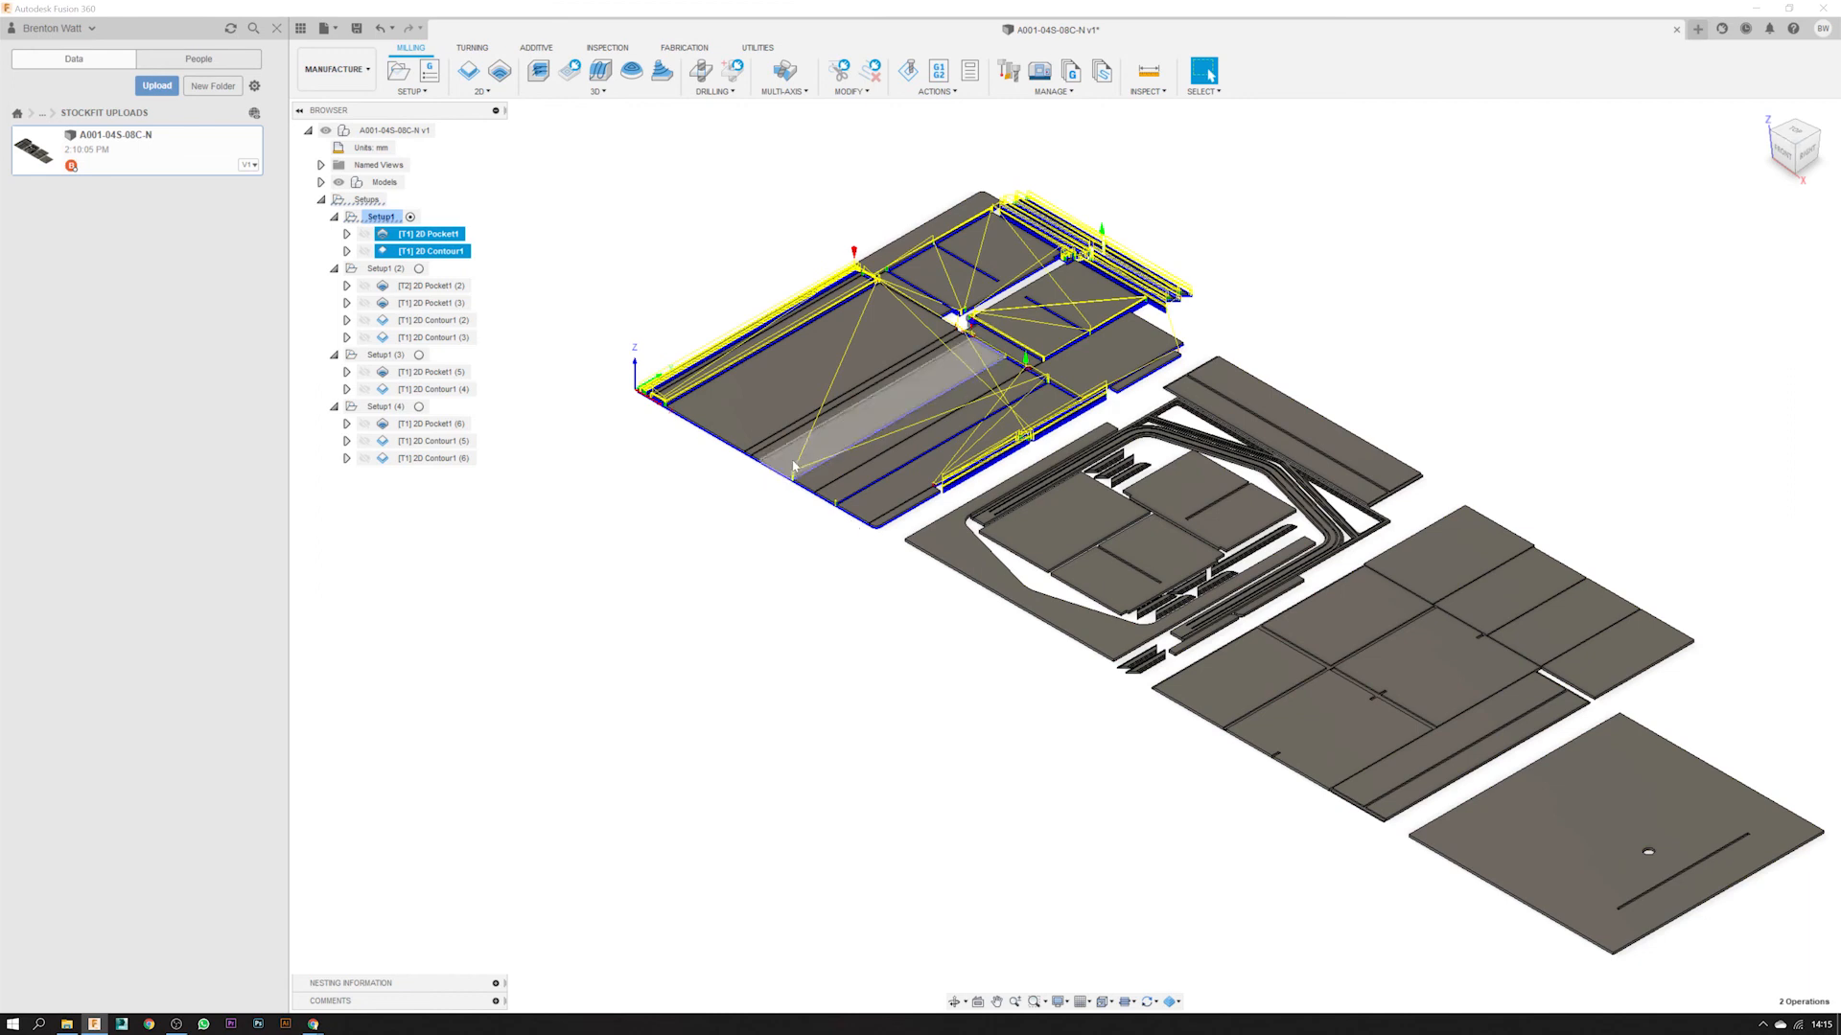
click(572, 326)
click(440, 234)
click(431, 251)
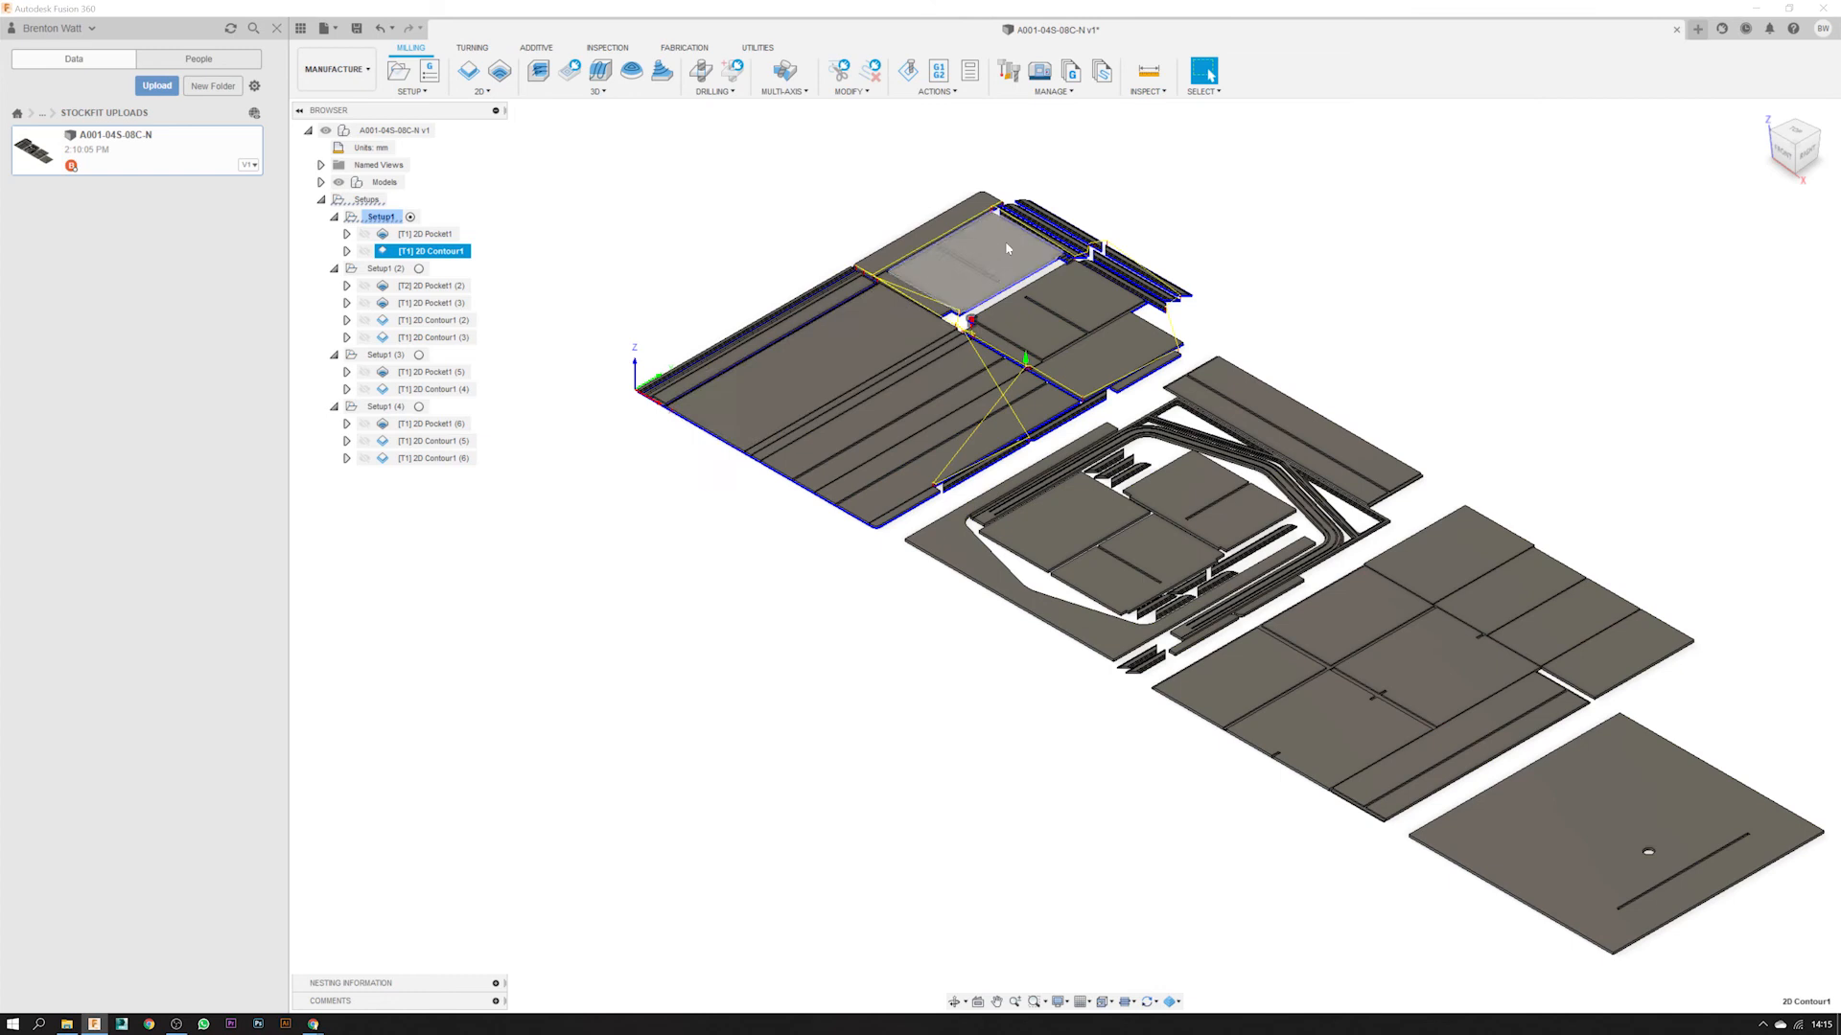
scroll(889, 546, up, 2)
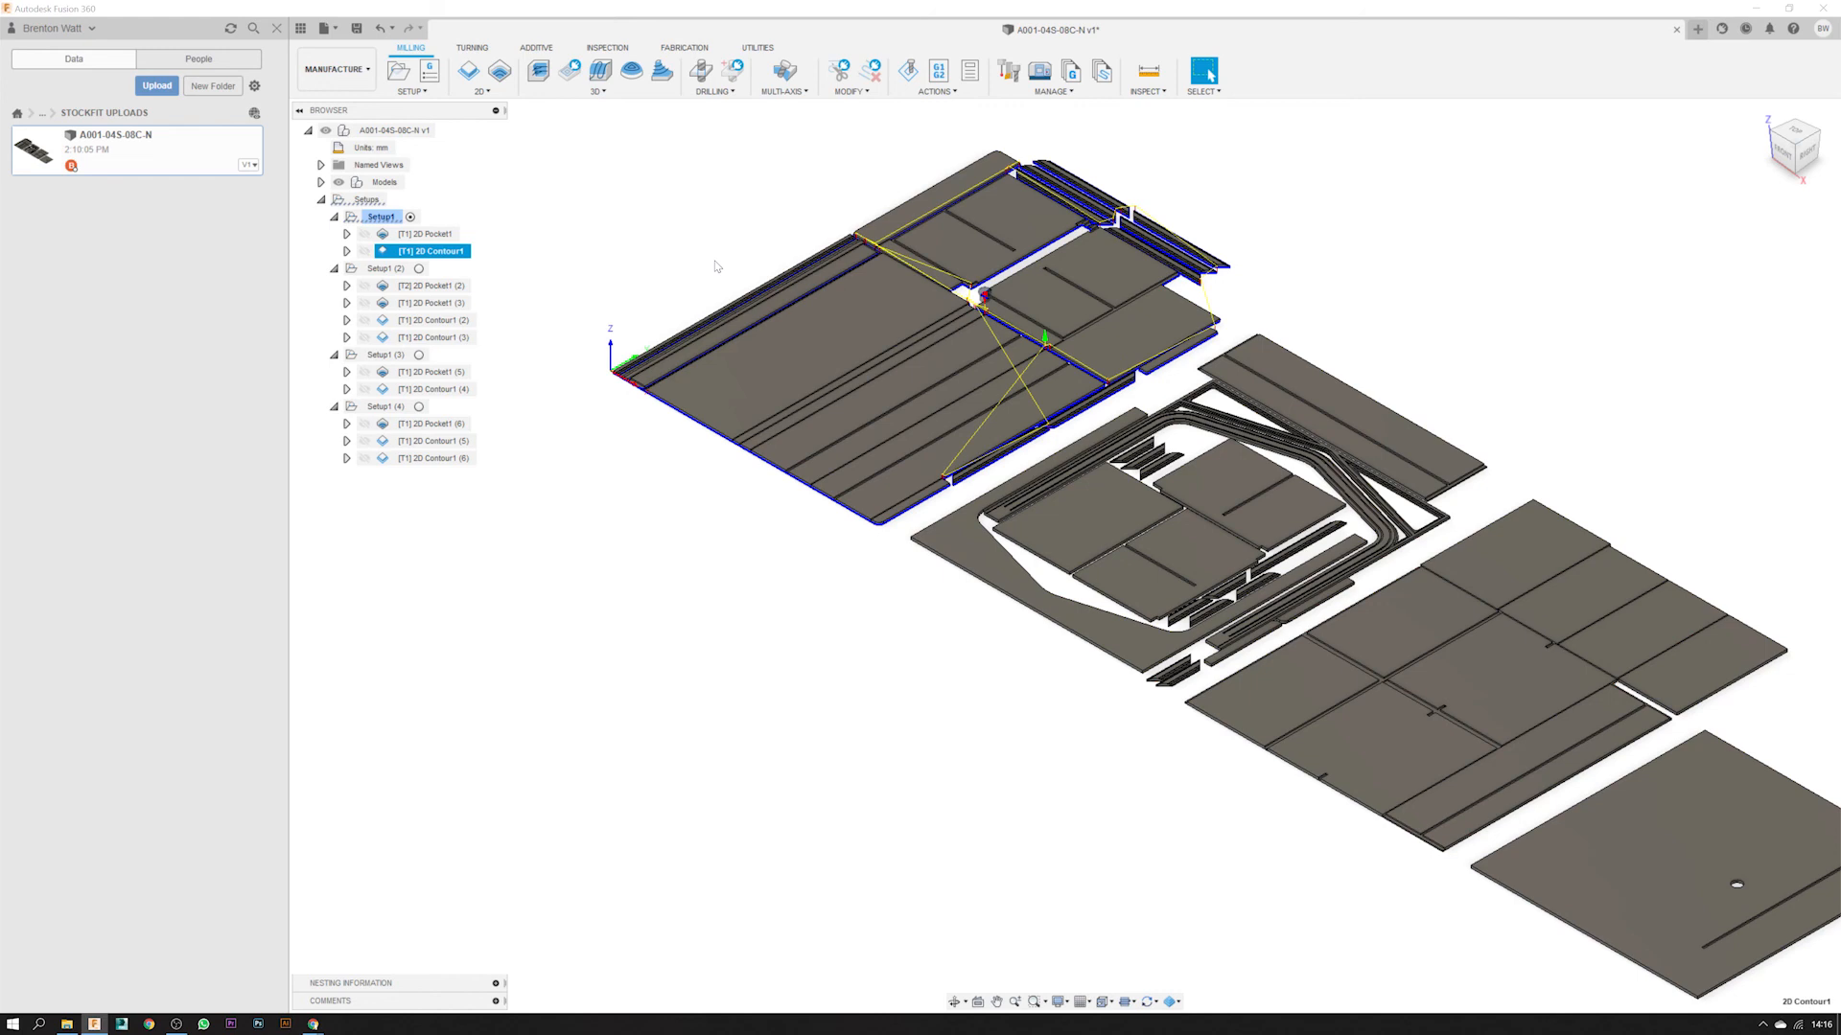
scroll(795, 325, down, 2)
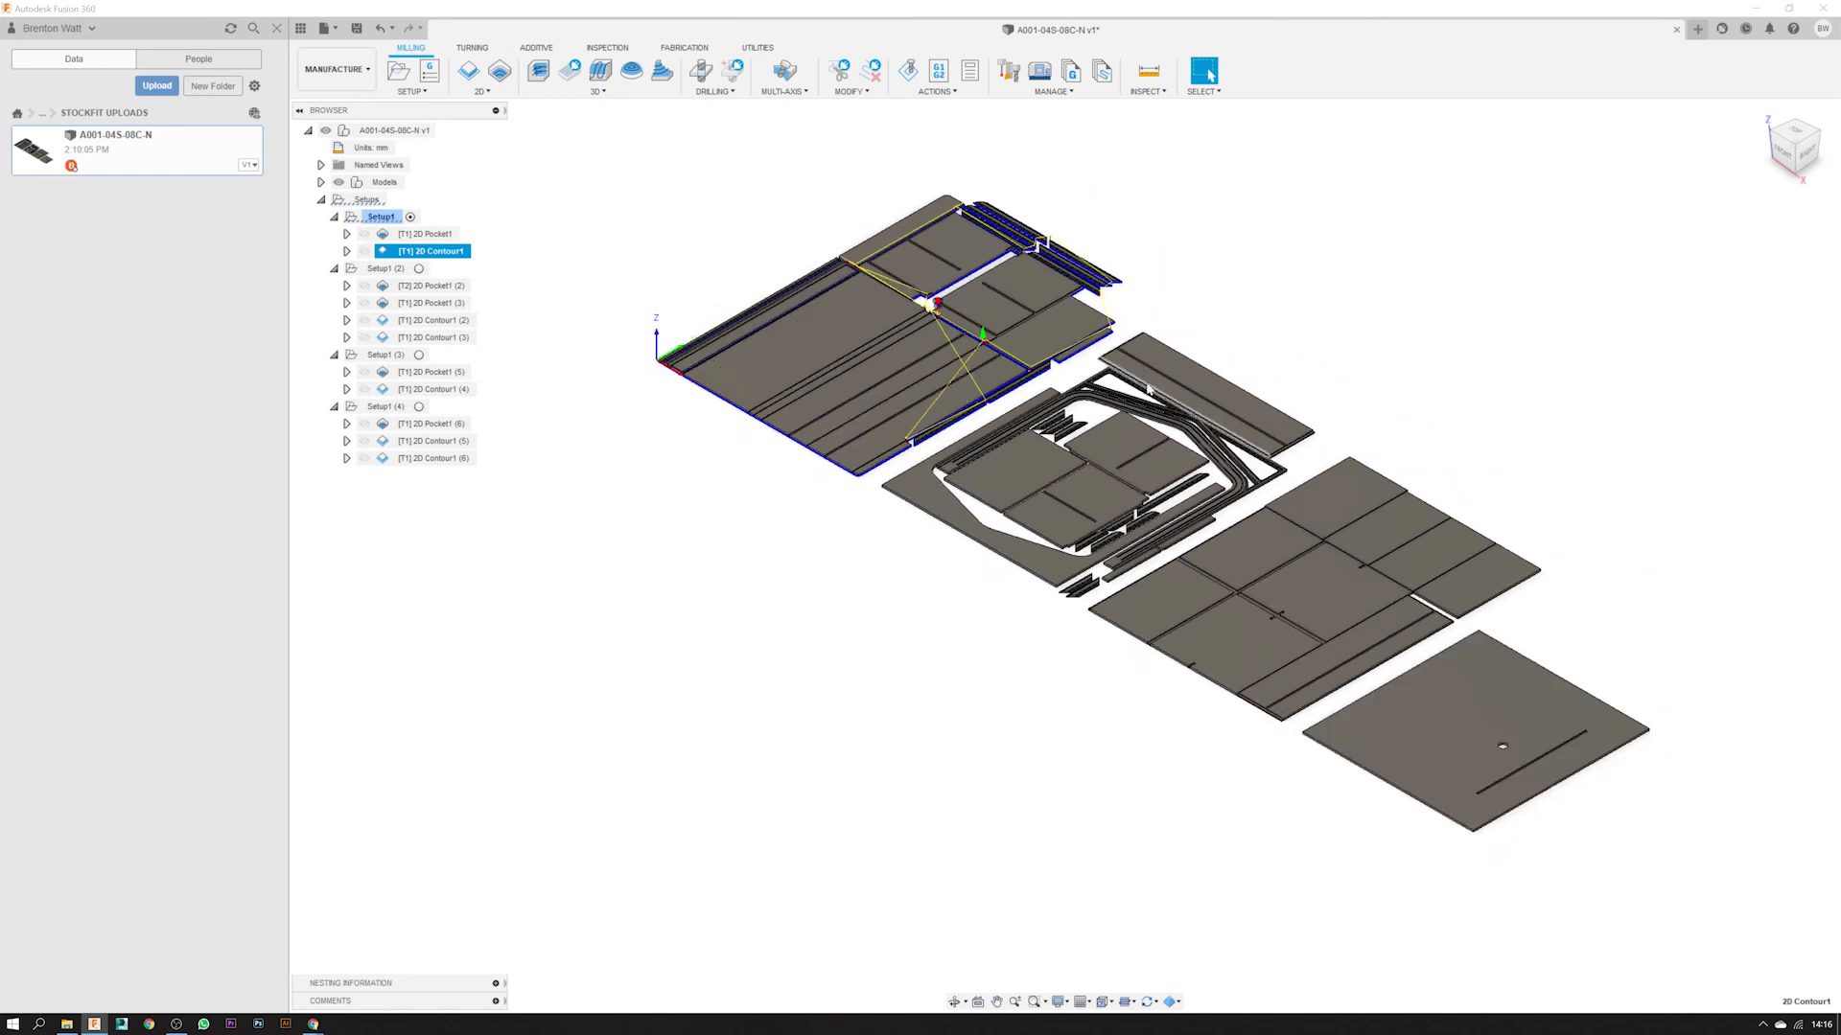
- Switch from Fusion 360 to the Stockfit website in Chrome and open its home page
click(1758, 9)
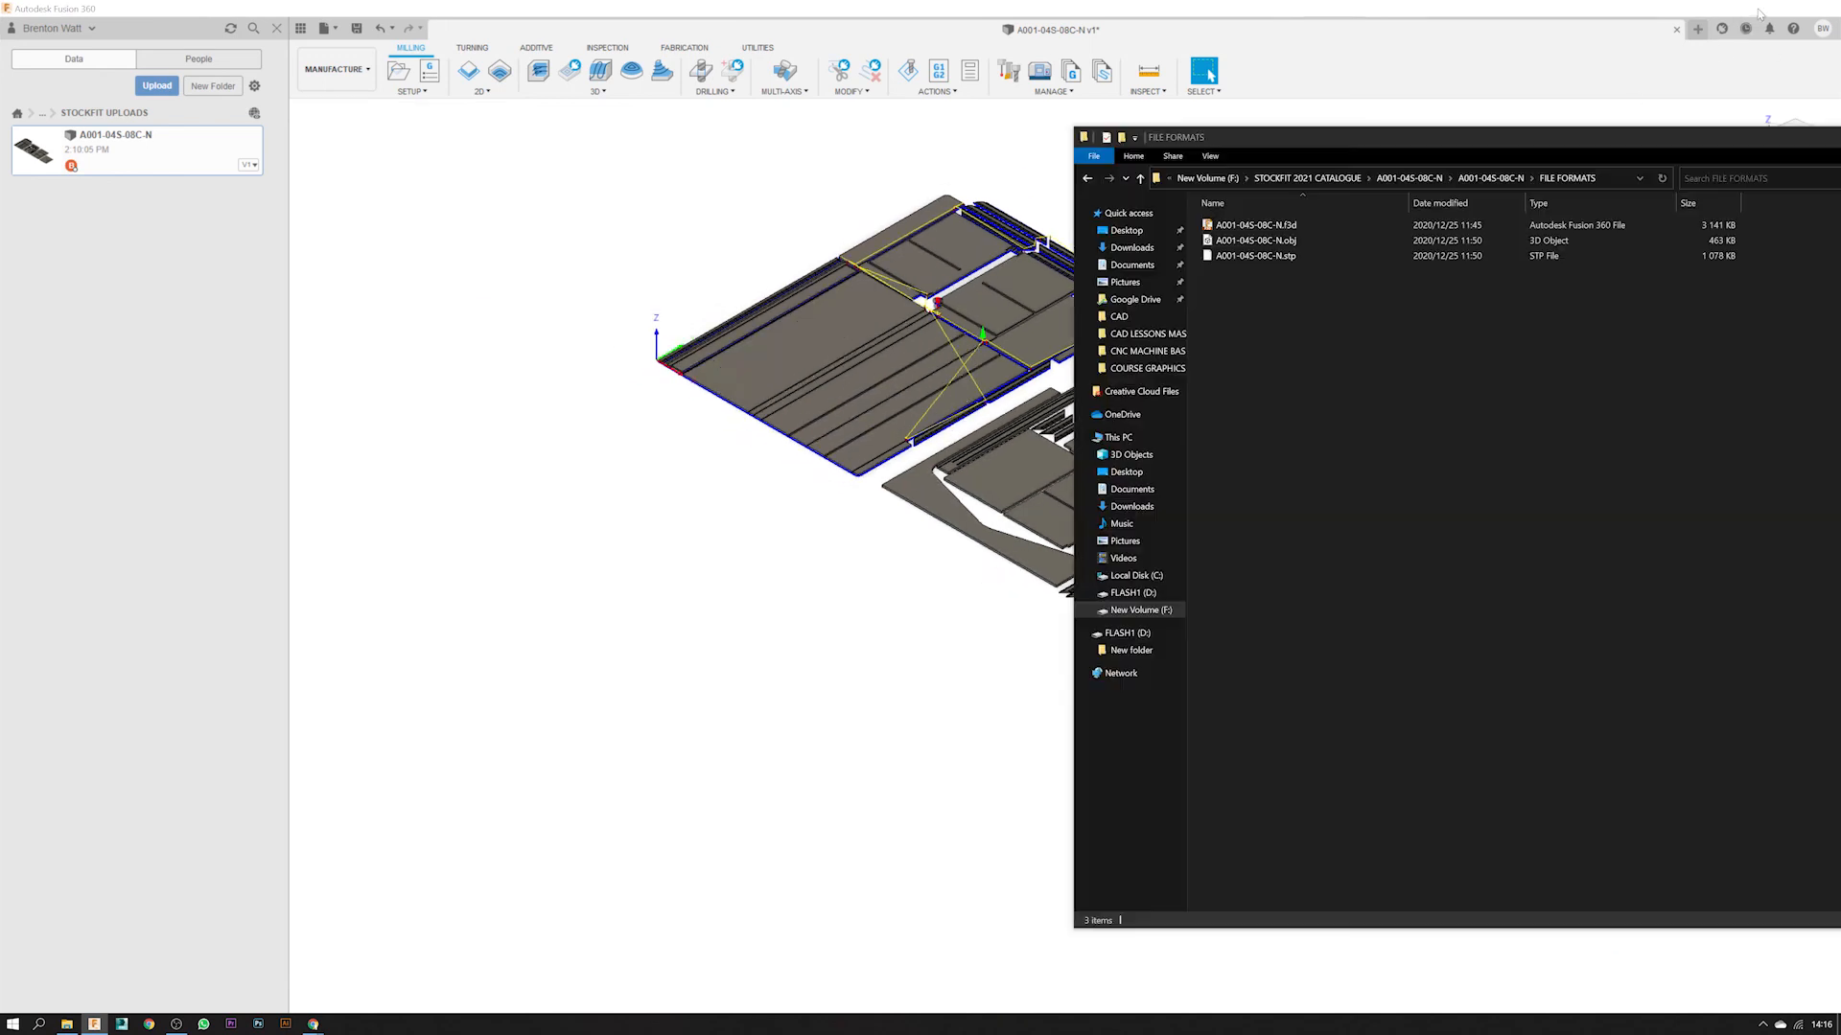
click(805, 850)
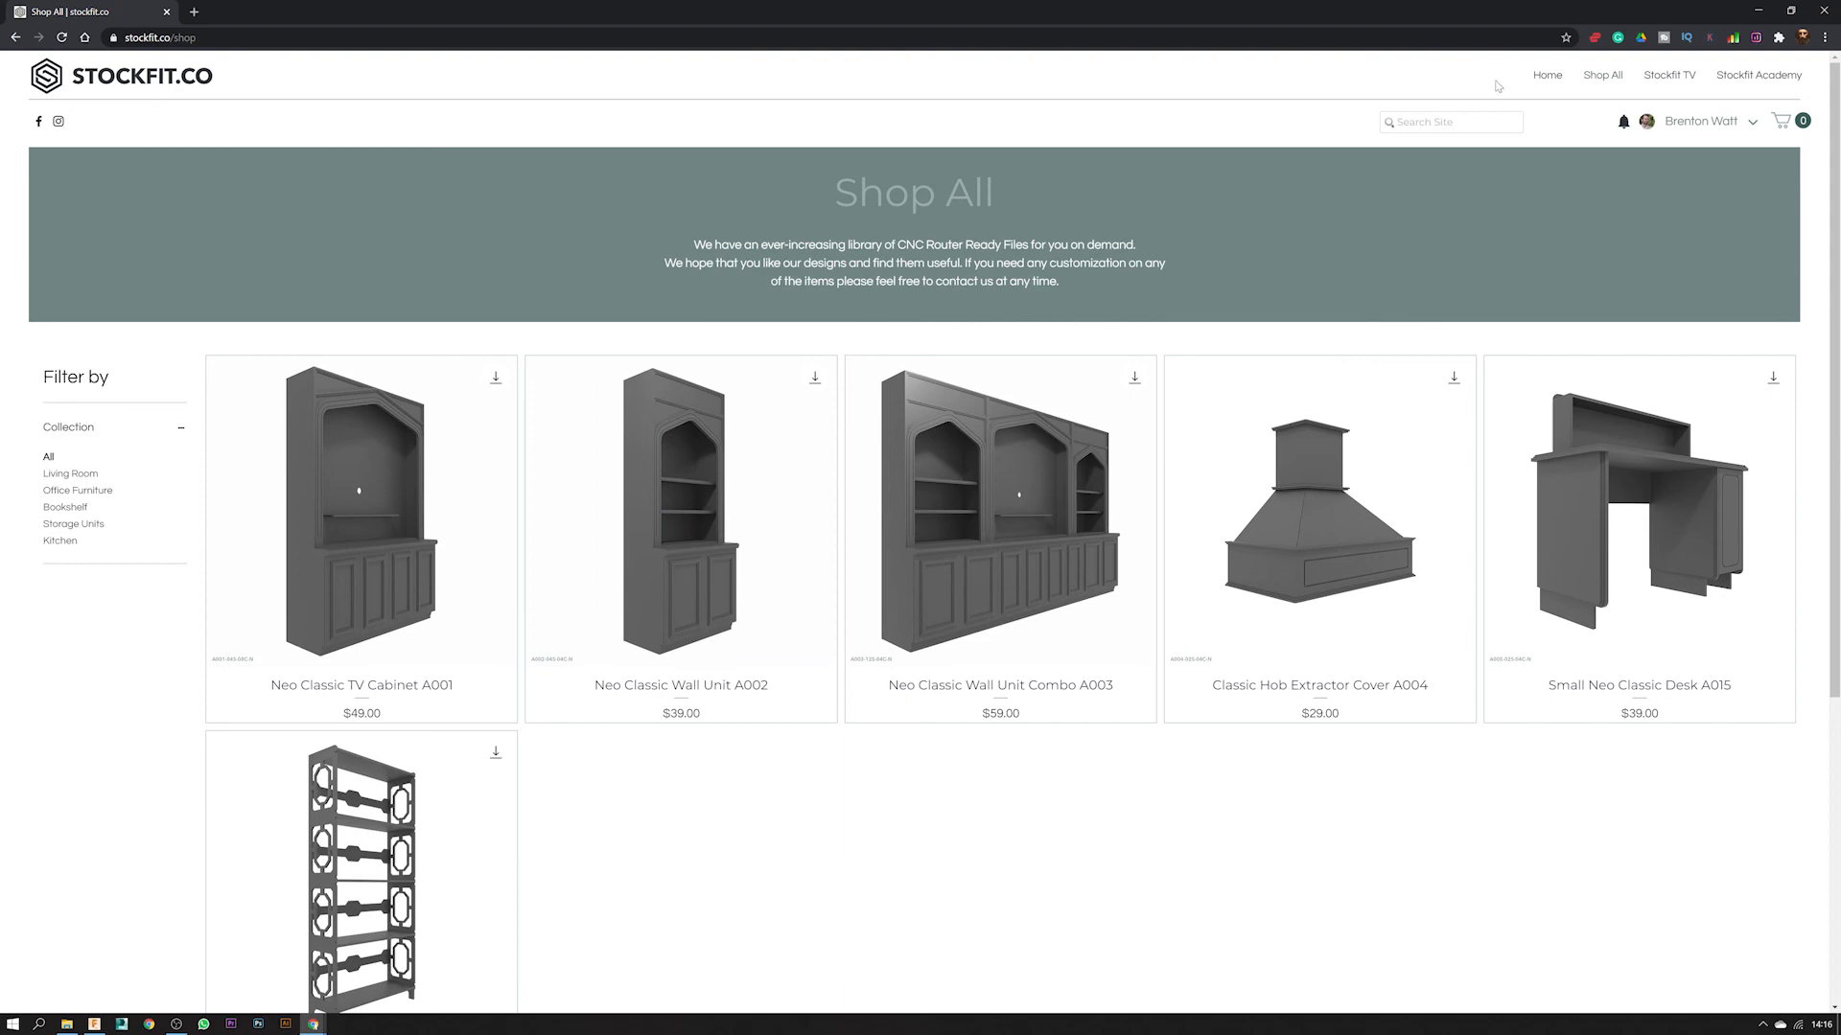
click(1543, 80)
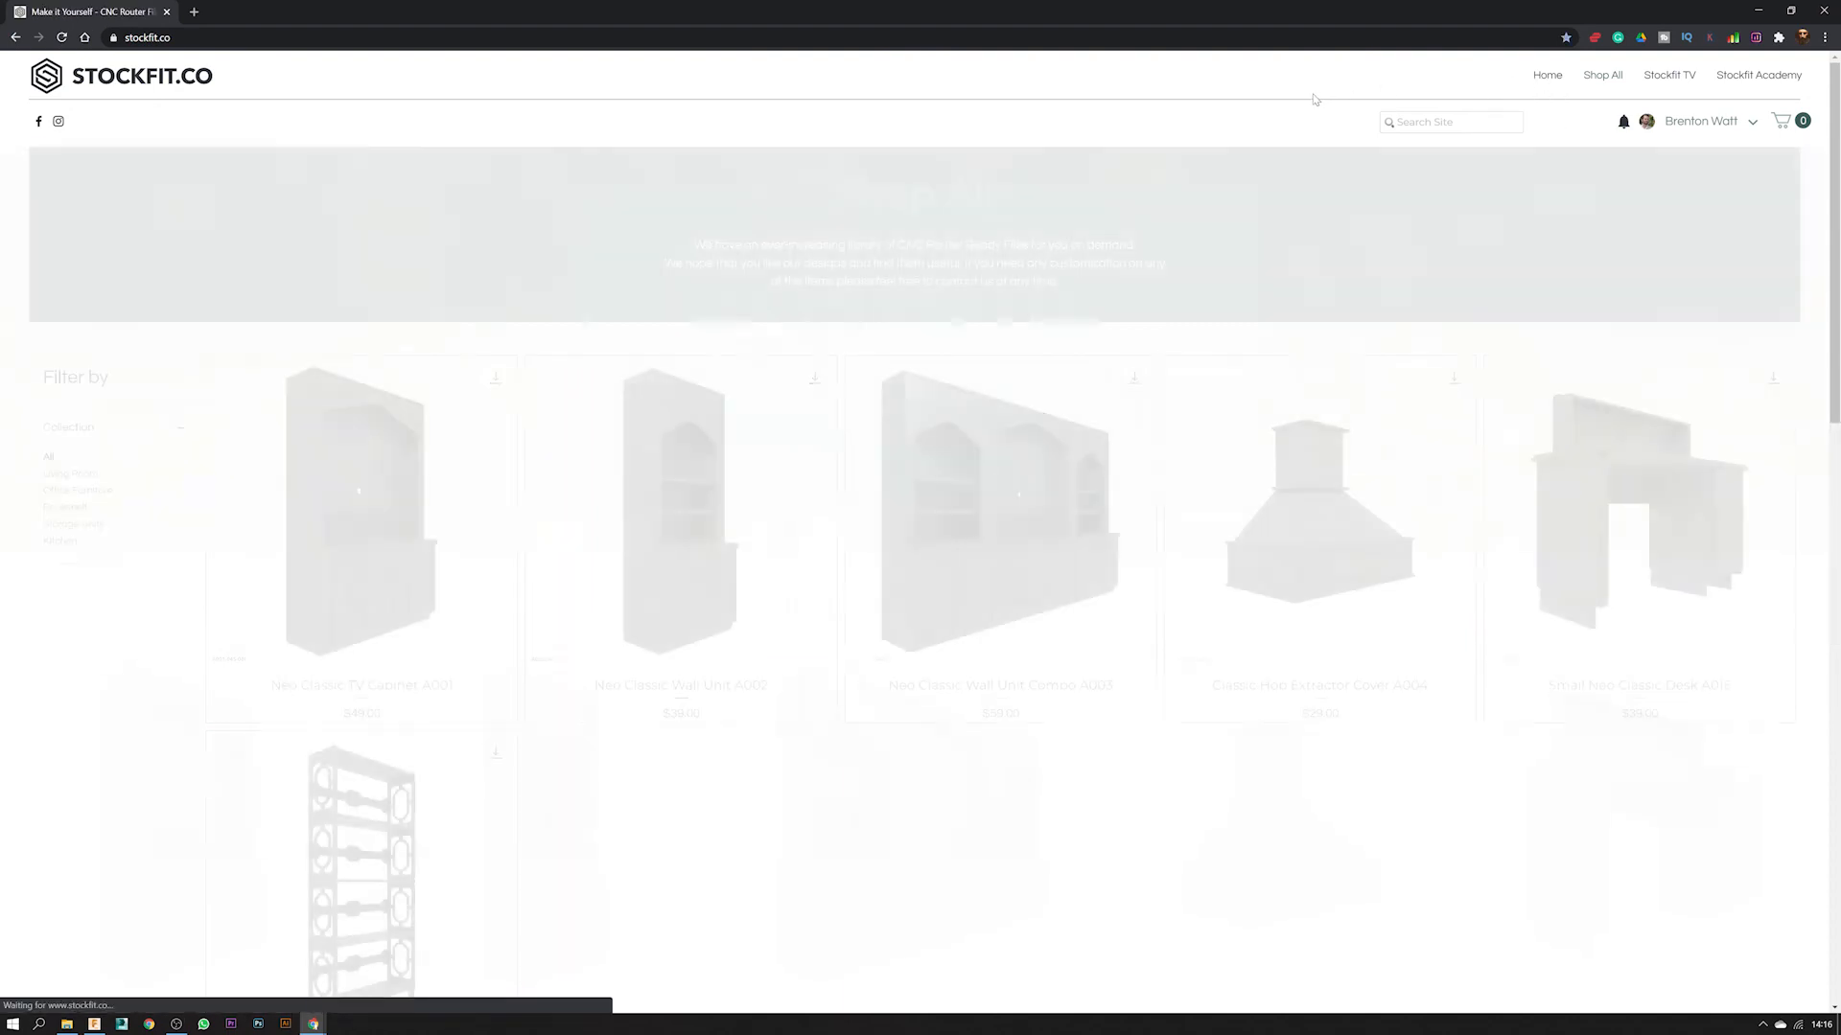